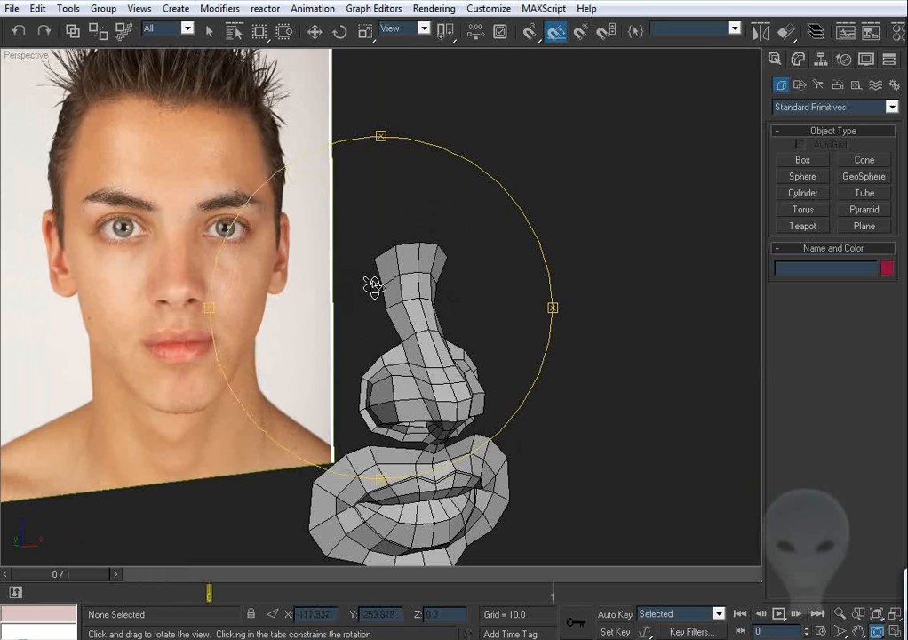
pyautogui.moveTo(329, 267); pyautogui.dragTo(385, 178)
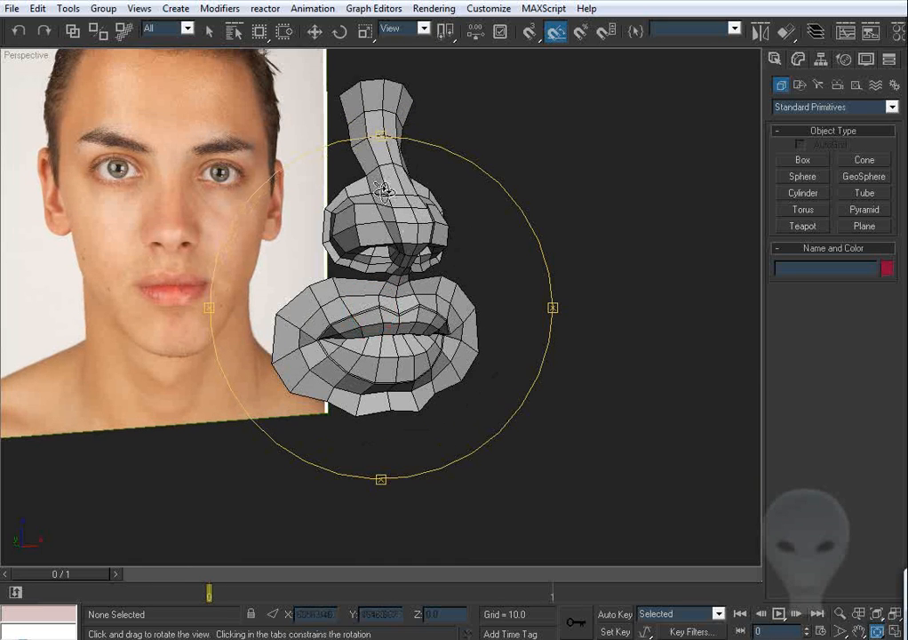
pyautogui.moveTo(395, 340); pyautogui.dragTo(412, 304)
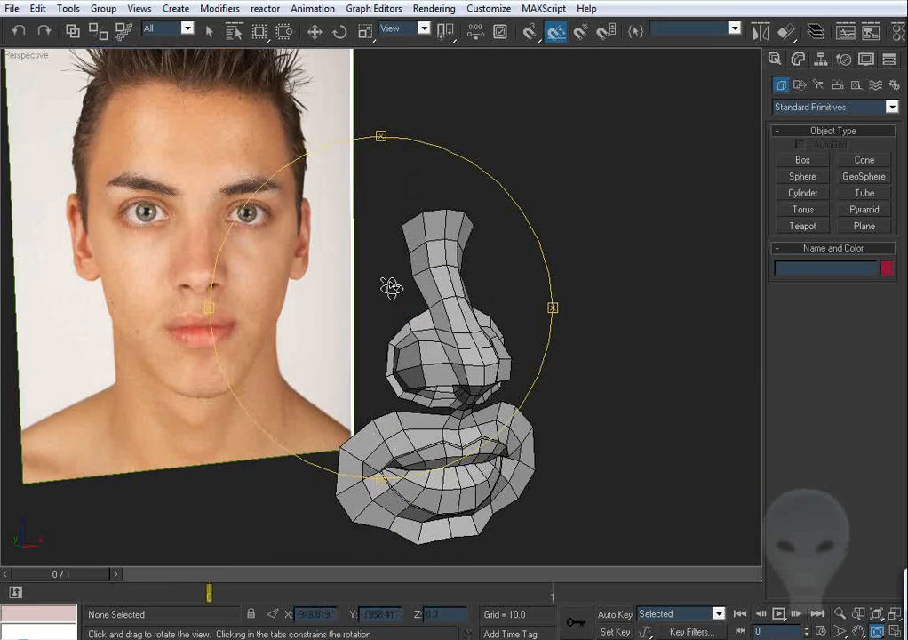
pyautogui.moveTo(713, 217); pyautogui.dragTo(677, 229)
# In the front view, create a sphere centred on the pupil of the reference eye, with a radius of about 168.
pyautogui.press('f')
pyautogui.scroll(-5, 351, 318)
pyautogui.scroll(5, 331, 314)
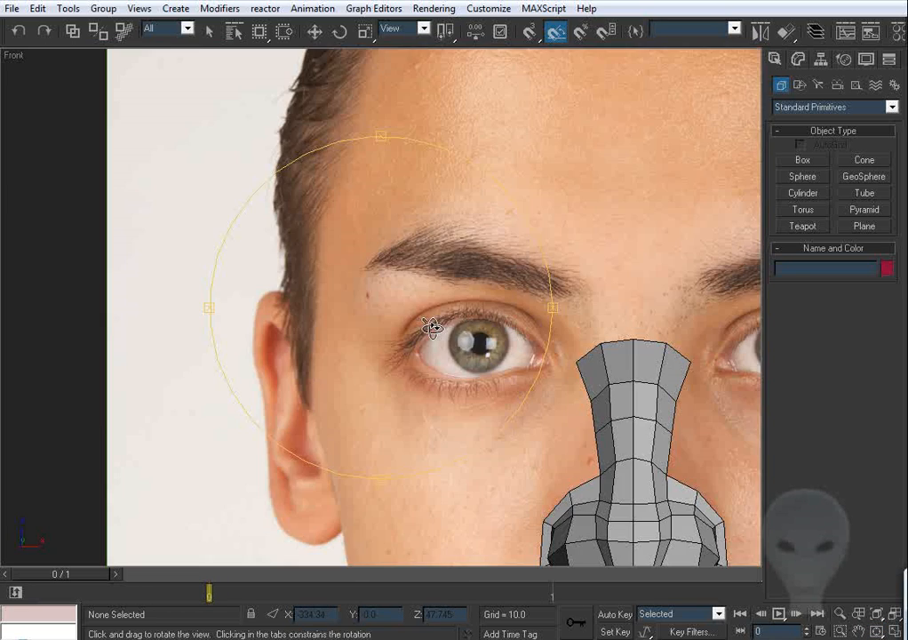
pyautogui.moveTo(485, 324); pyautogui.dragTo(375, 298, button='middle')
pyautogui.scroll(4, 375, 306)
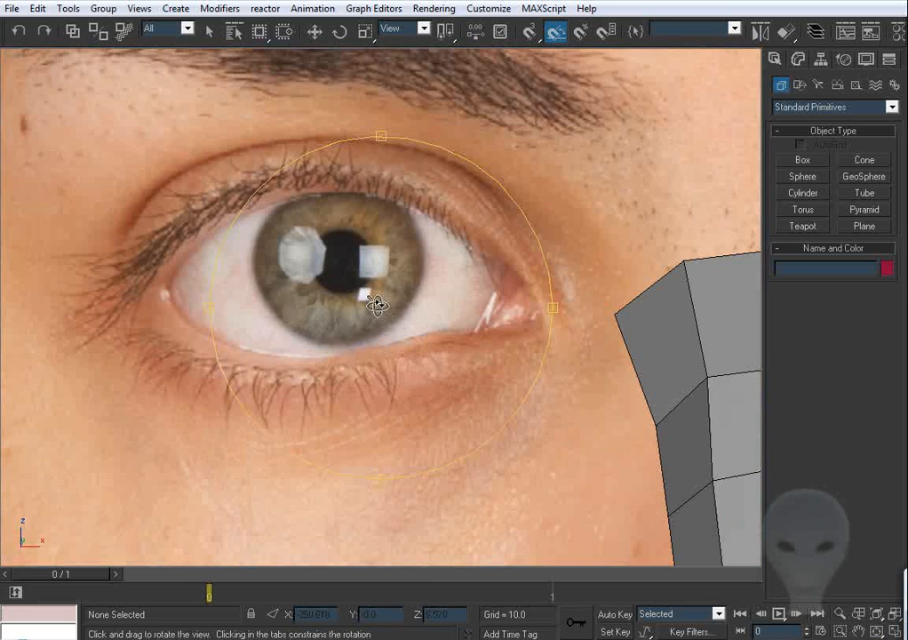
pyautogui.click(801, 177)
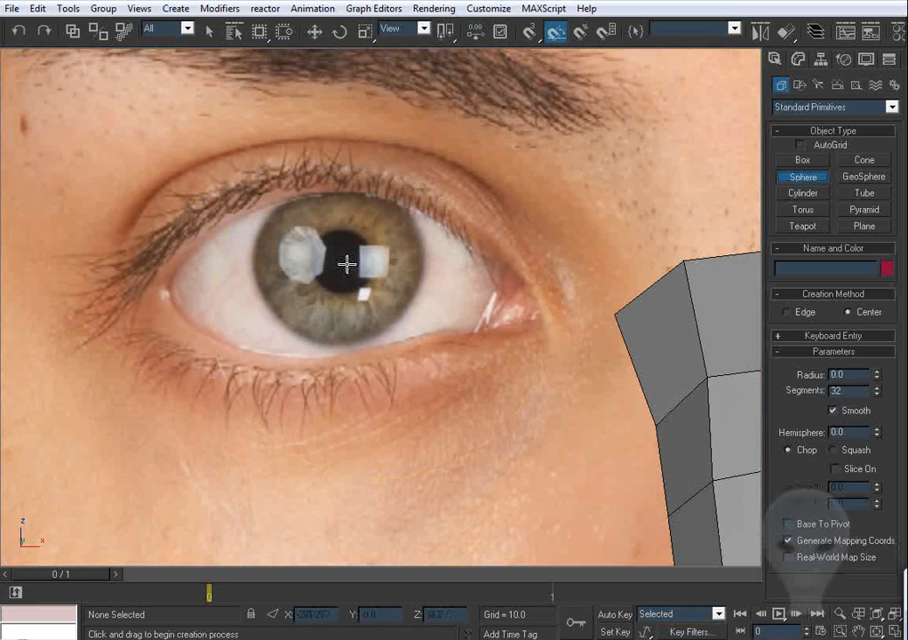
pyautogui.moveTo(340, 260); pyautogui.dragTo(507, 426)
# Assign the grey 07 - Default material to the new sphere in the perspective view.
pyautogui.moveTo(363, 263); pyautogui.dragTo(418, 271, button='middle')
pyautogui.press('p')
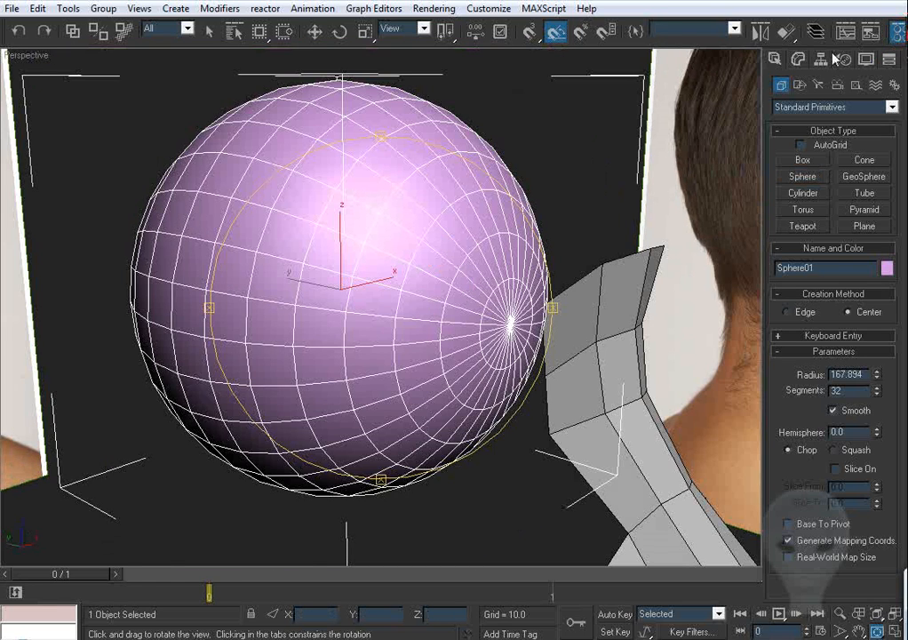
pyautogui.press('m')
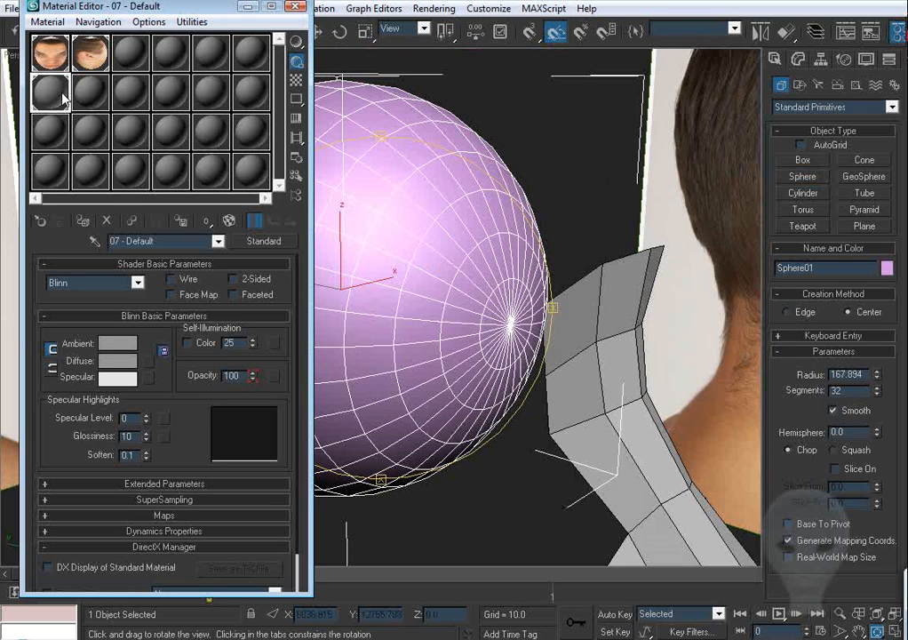
pyautogui.moveTo(54, 96); pyautogui.dragTo(391, 172)
pyautogui.click(294, 6)
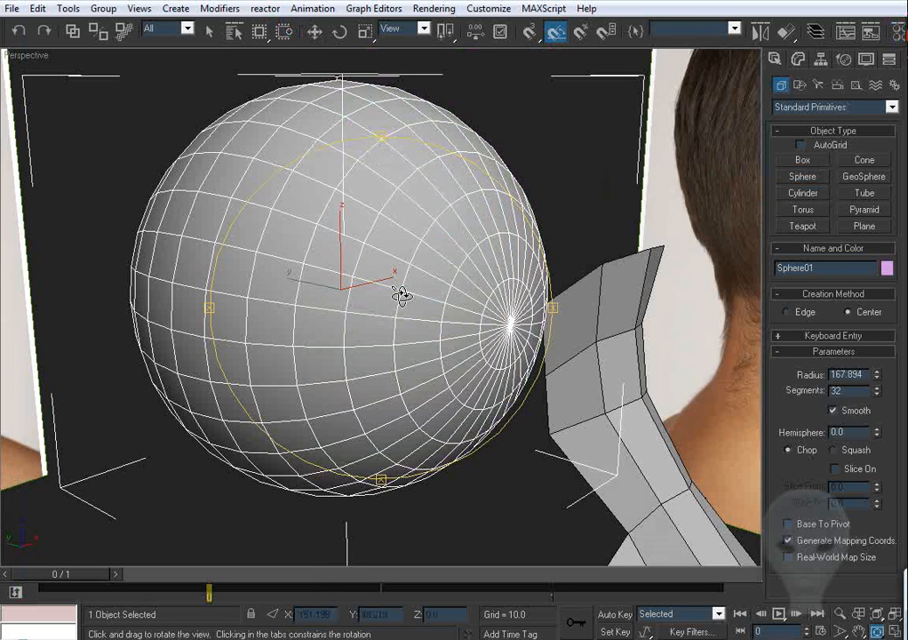
# Centre the sphere over the pupil in the front view, at about X -286.98 and Z 37.71.
pyautogui.moveTo(399, 294)
pyautogui.keyDown('alt'); pyautogui.mouseDown(button='middle')
pyautogui.moveTo(384, 288)
pyautogui.moveTo(414, 284)
pyautogui.moveTo(371, 294)
pyautogui.moveTo(612, 323)
pyautogui.moveTo(451, 280)
pyautogui.moveTo(329, 267)
pyautogui.moveTo(402, 263)
pyautogui.moveTo(396, 279)
pyautogui.mouseUp(button='middle'); pyautogui.keyUp('alt')
pyautogui.click(314, 32)
pyautogui.moveTo(395, 279); pyautogui.dragTo(392, 277)
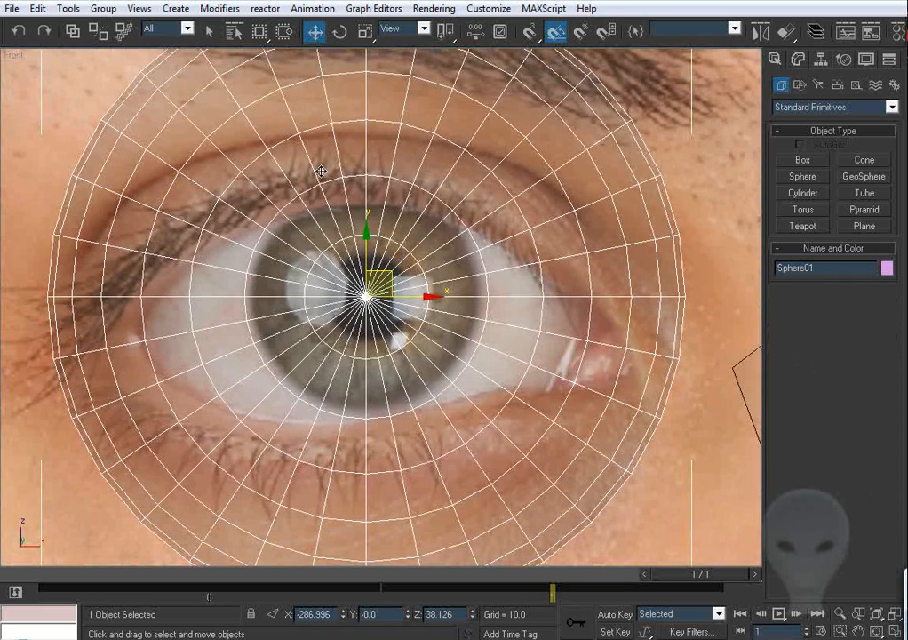
pyautogui.moveTo(396, 281); pyautogui.dragTo(396, 281)
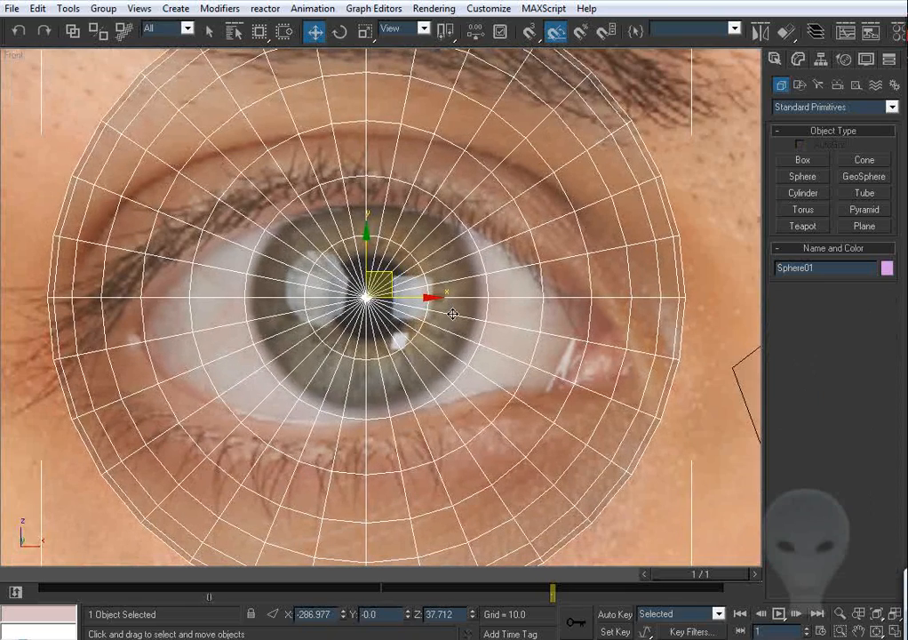
# Reduce the eye sphere's radius to 157.82.
pyautogui.click(799, 62)
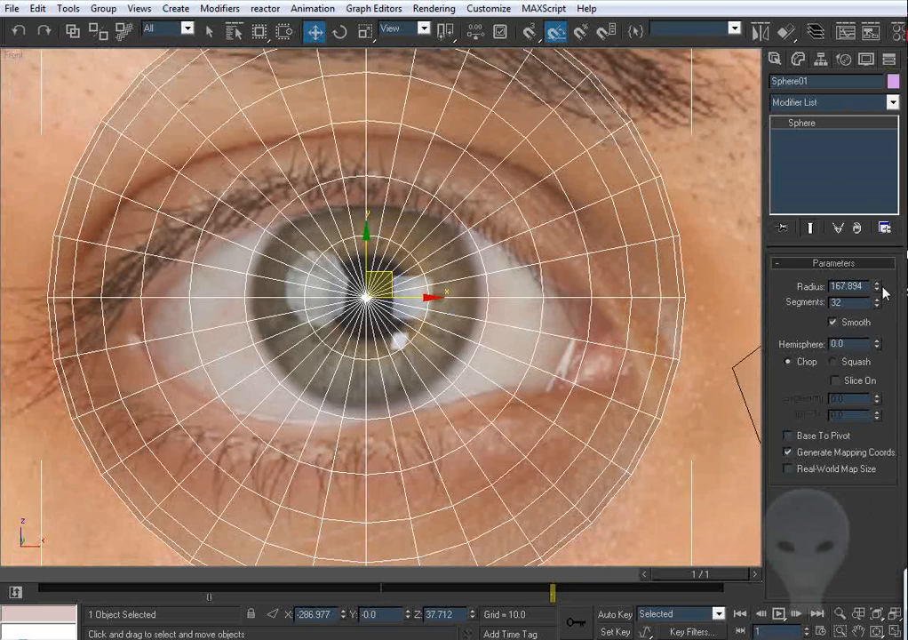
pyautogui.moveTo(879, 288); pyautogui.dragTo(880, 290)
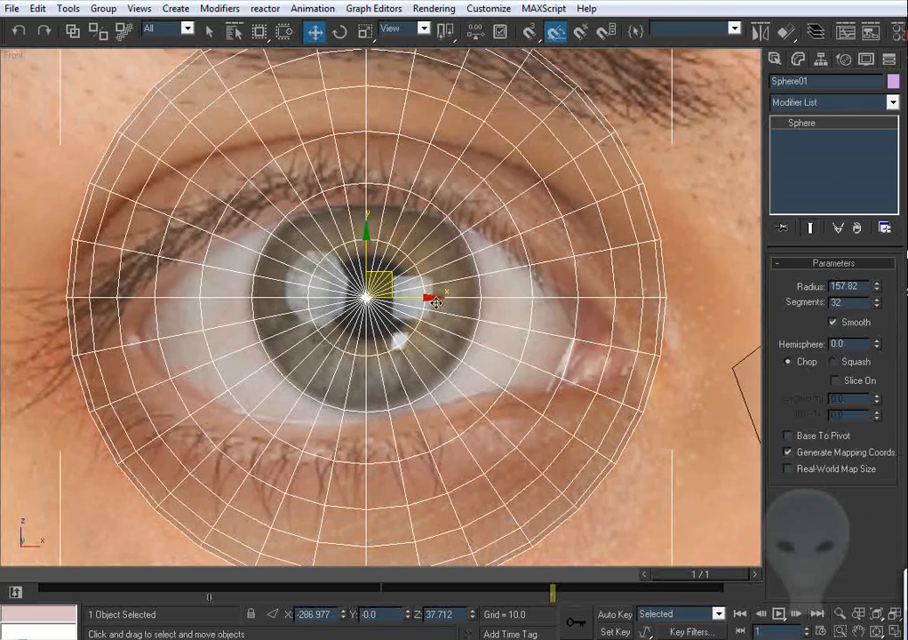
pyautogui.moveTo(436, 303); pyautogui.dragTo(407, 305, button='middle')
pyautogui.scroll(-2, 421, 323)
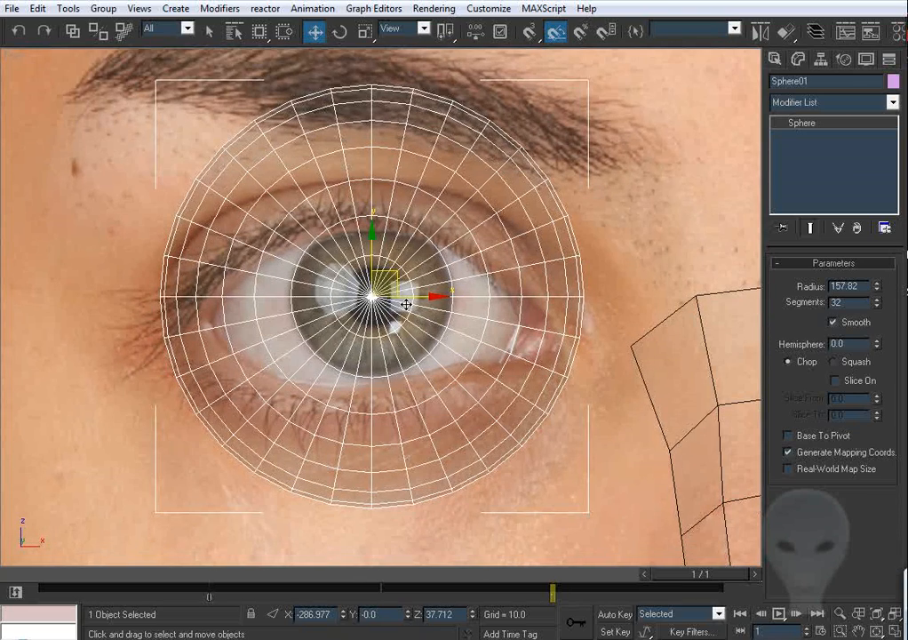
# Hide the nose and mouth meshes in the left view, leaving the sphere and the side reference.
pyautogui.press('l')
pyautogui.moveTo(428, 254); pyautogui.dragTo(498, 304, button='middle')
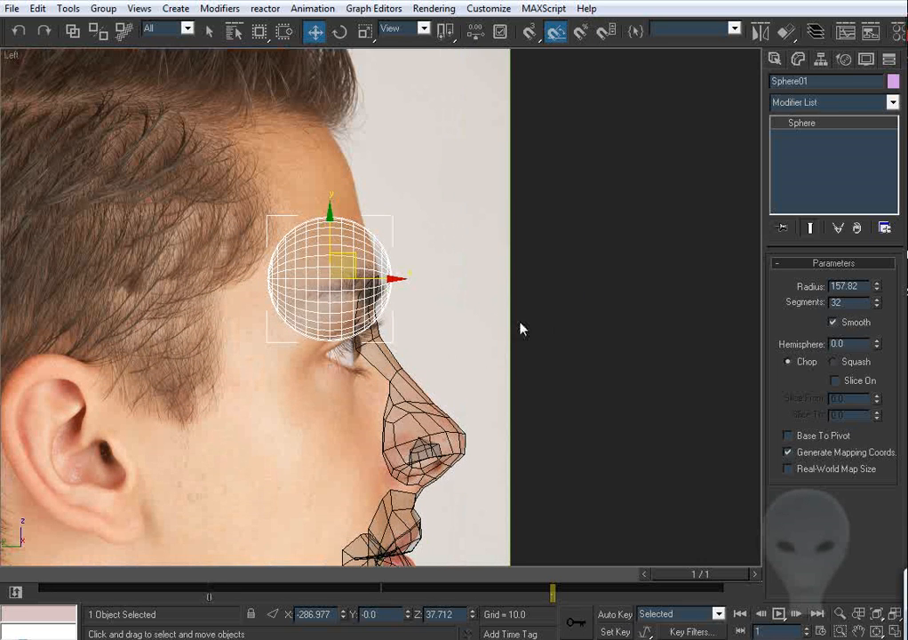
pyautogui.moveTo(475, 352); pyautogui.dragTo(476, 308, button='middle')
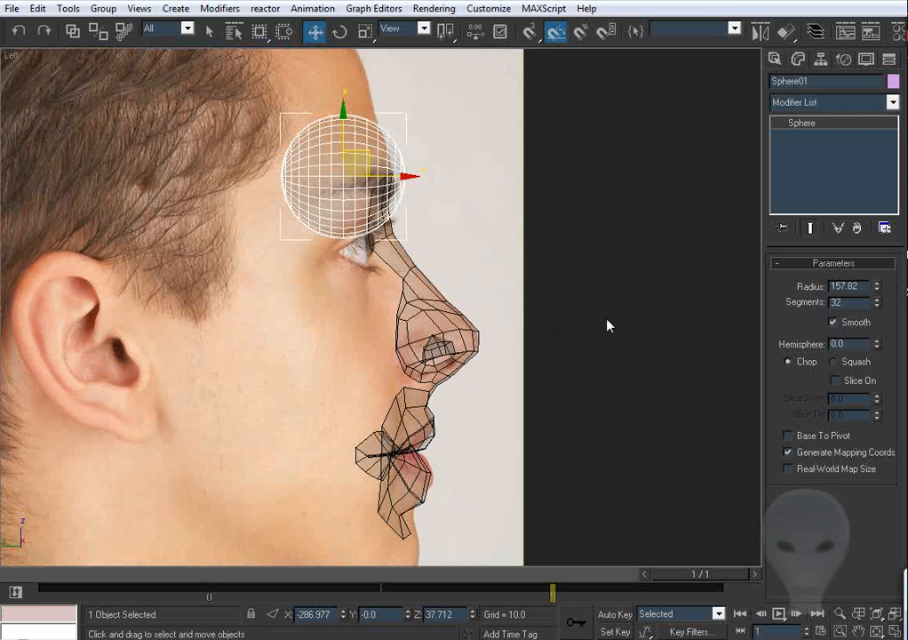
pyautogui.click(428, 349)
pyautogui.keyDown('ctrl'); pyautogui.click(416, 424); pyautogui.keyUp('ctrl')
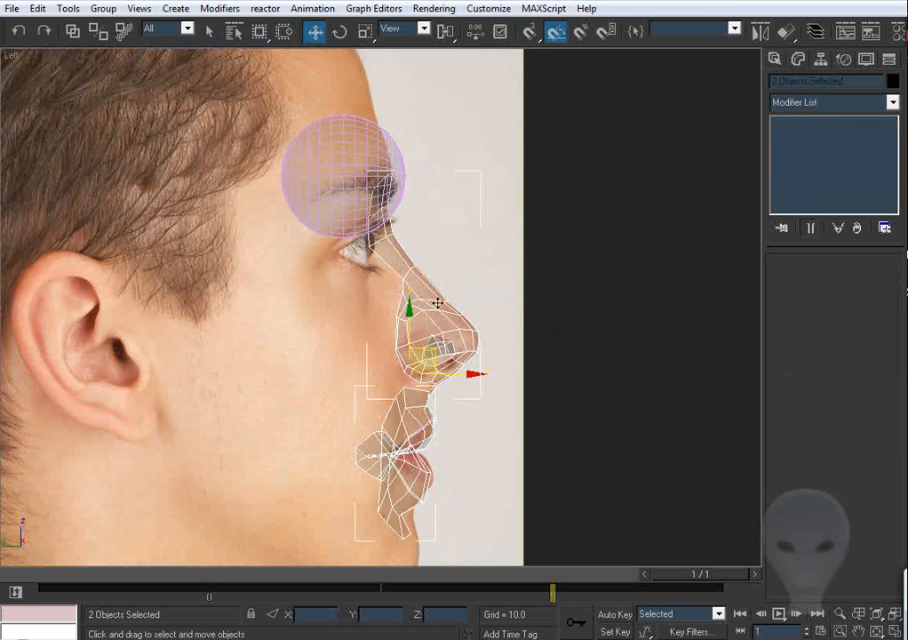
pyautogui.rightClick(529, 286)
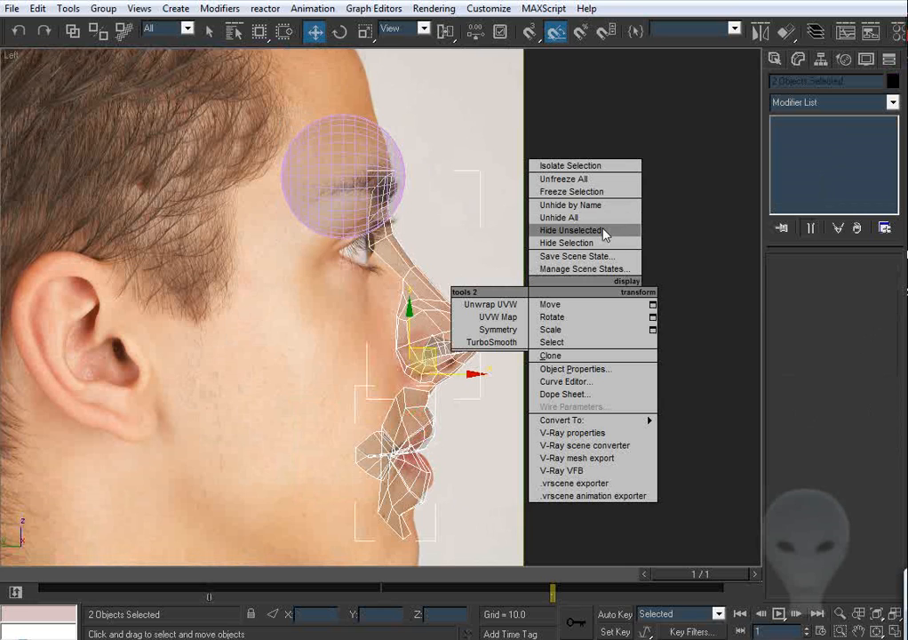
pyautogui.click(573, 243)
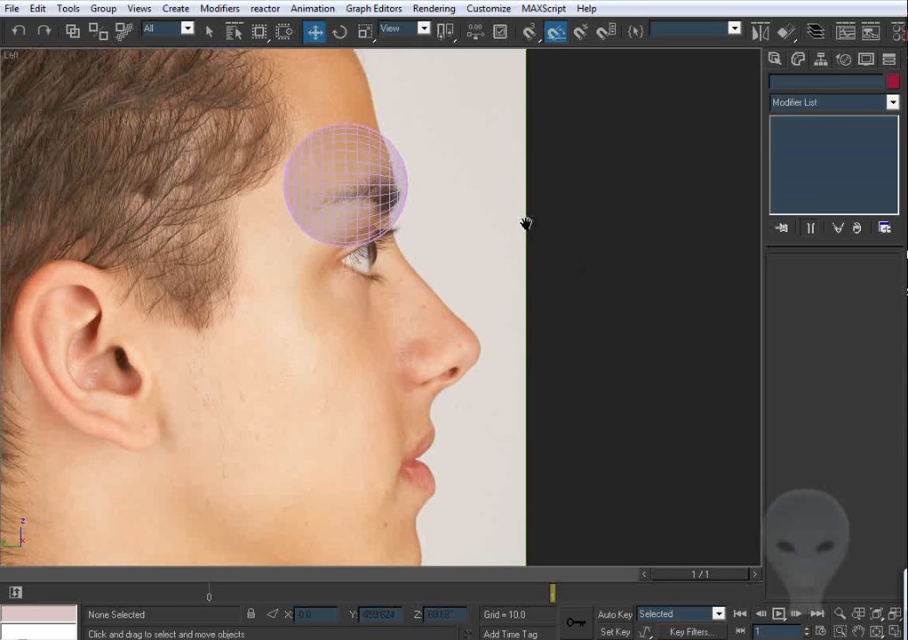
# Raise the REF_left_or_Right plane to about Z -273.87 so the profile eye lines up with the sphere.
pyautogui.click(404, 205)
pyautogui.moveTo(178, 265); pyautogui.dragTo(188, 322, button='middle')
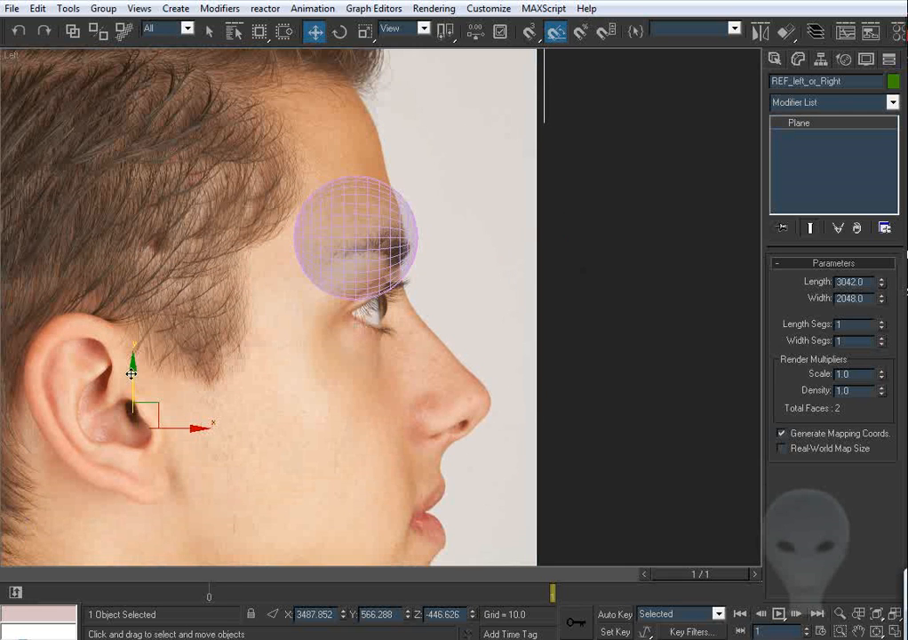
pyautogui.moveTo(130, 372); pyautogui.dragTo(145, 304)
pyautogui.moveTo(364, 288); pyautogui.dragTo(353, 308, button='middle')
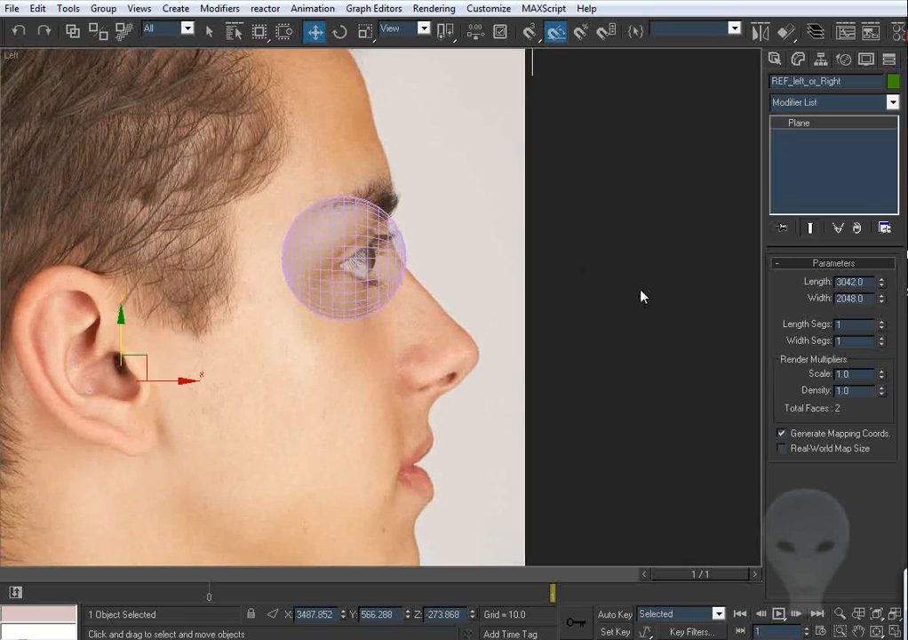
pyautogui.click(643, 296)
# Move the sphere back into the head to about Y 76.41 so its front meets the profile eyeball.
pyautogui.scroll(3, 316, 252)
pyautogui.moveTo(250, 160); pyautogui.dragTo(310, 248, button='middle')
pyautogui.click(311, 247)
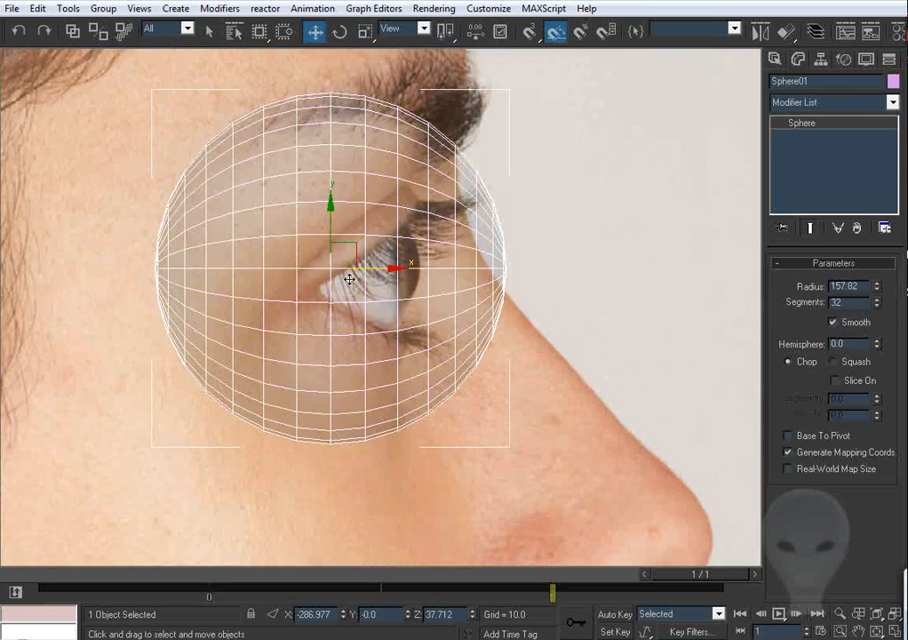
pyautogui.moveTo(379, 268); pyautogui.dragTo(293, 282)
# Fine-tune the height of the side reference plane to about Z -273.46 against the eye sphere.
pyautogui.click(558, 320)
pyautogui.moveTo(421, 336); pyautogui.dragTo(473, 302, button='middle')
pyautogui.scroll(-2, 474, 302)
pyautogui.scroll(-2, 157, 369)
pyautogui.moveTo(67, 378); pyautogui.dragTo(68, 387)
pyautogui.scroll(4, 310, 345)
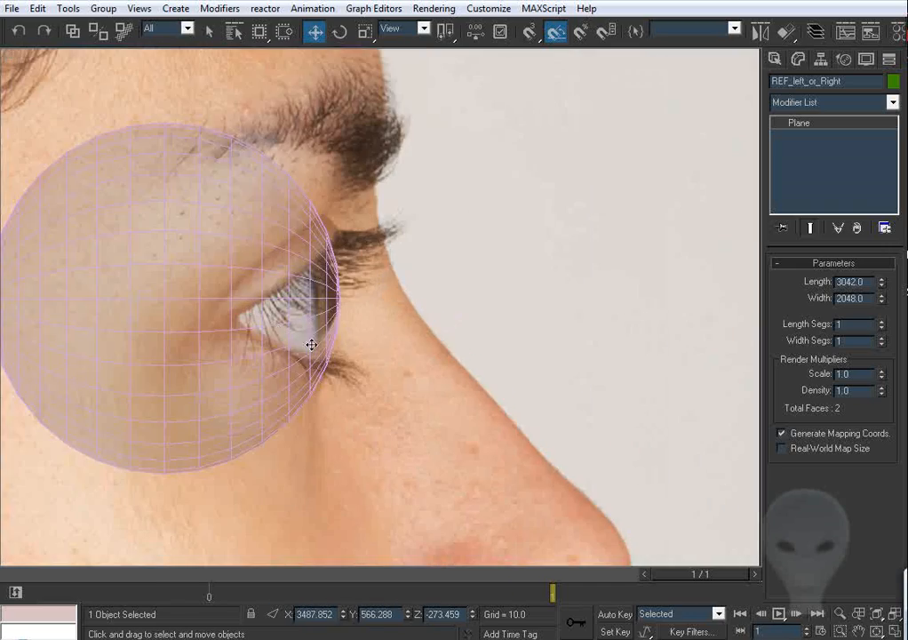
# Select the eye sphere in the perspective view and convert it to an Editable Poly.
pyautogui.moveTo(310, 345)
pyautogui.keyDown('alt'); pyautogui.mouseDown(button='middle')
pyautogui.moveTo(286, 340)
pyautogui.moveTo(403, 318)
pyautogui.moveTo(284, 320)
pyautogui.moveTo(450, 318)
pyautogui.moveTo(399, 310)
pyautogui.moveTo(403, 329)
pyautogui.moveTo(483, 318)
pyautogui.moveTo(477, 304)
pyautogui.mouseUp(button='middle'); pyautogui.keyUp('alt')
pyautogui.moveTo(478, 305); pyautogui.dragTo(417, 320)
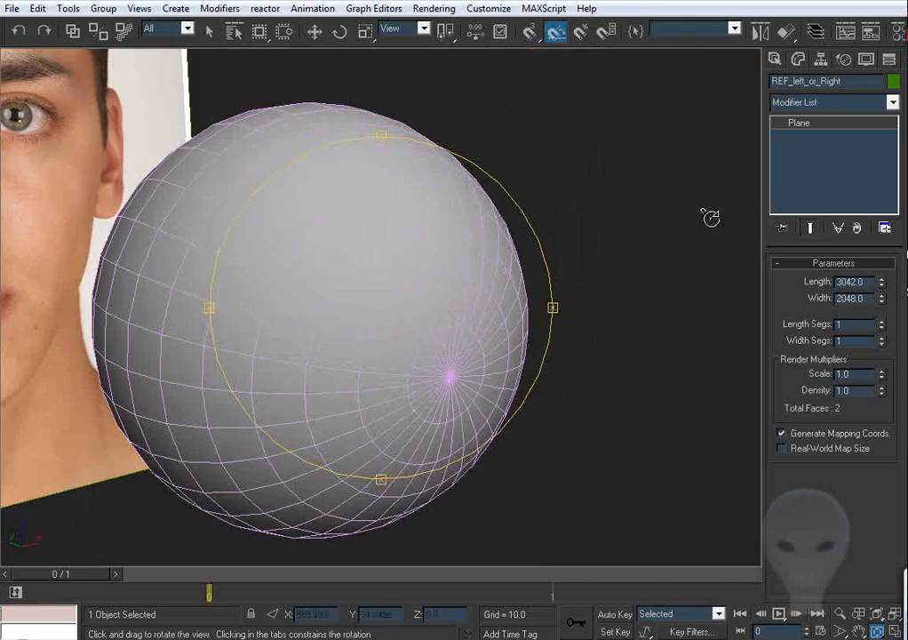
pyautogui.click(781, 60)
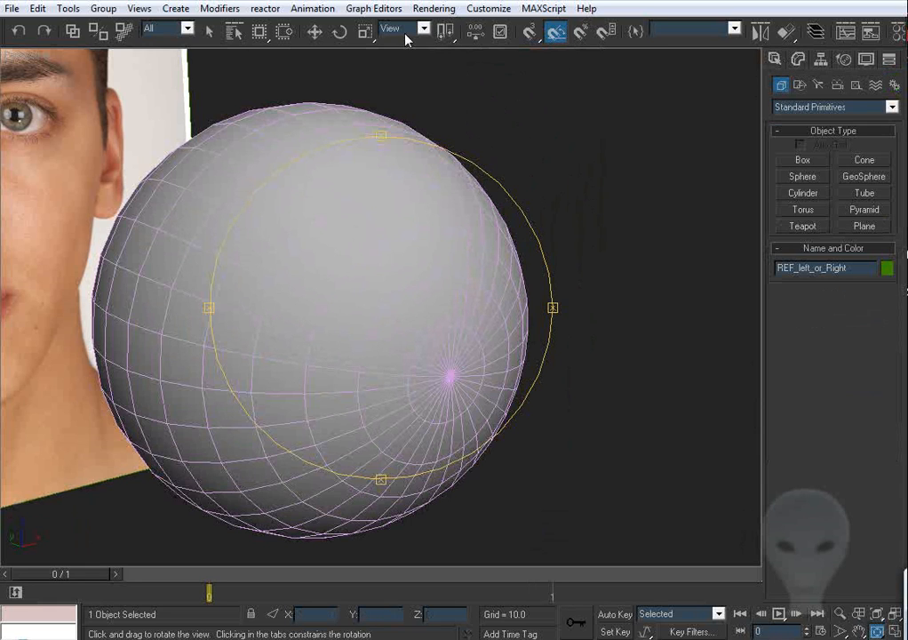
pyautogui.click(315, 32)
pyautogui.click(475, 182)
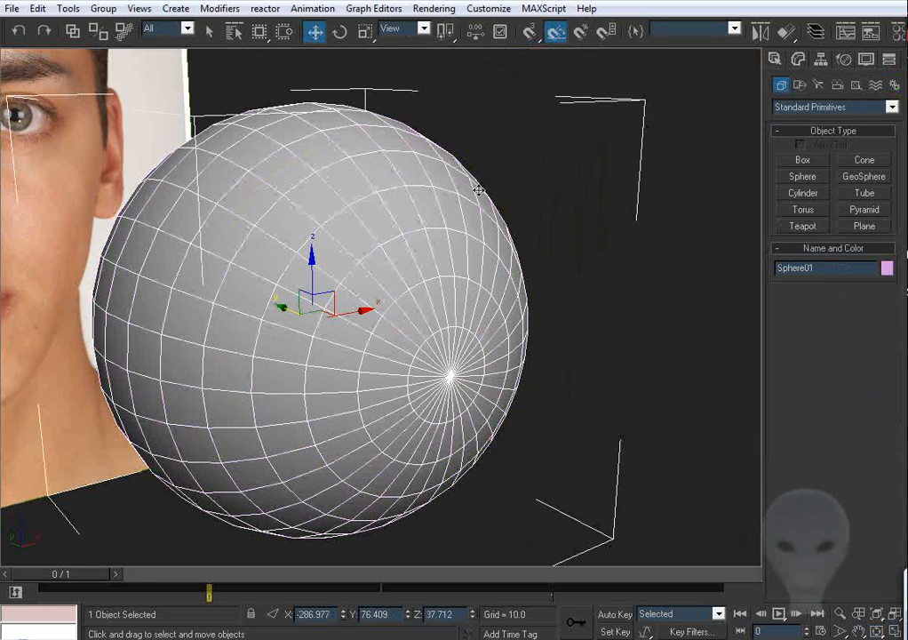
pyautogui.click(798, 60)
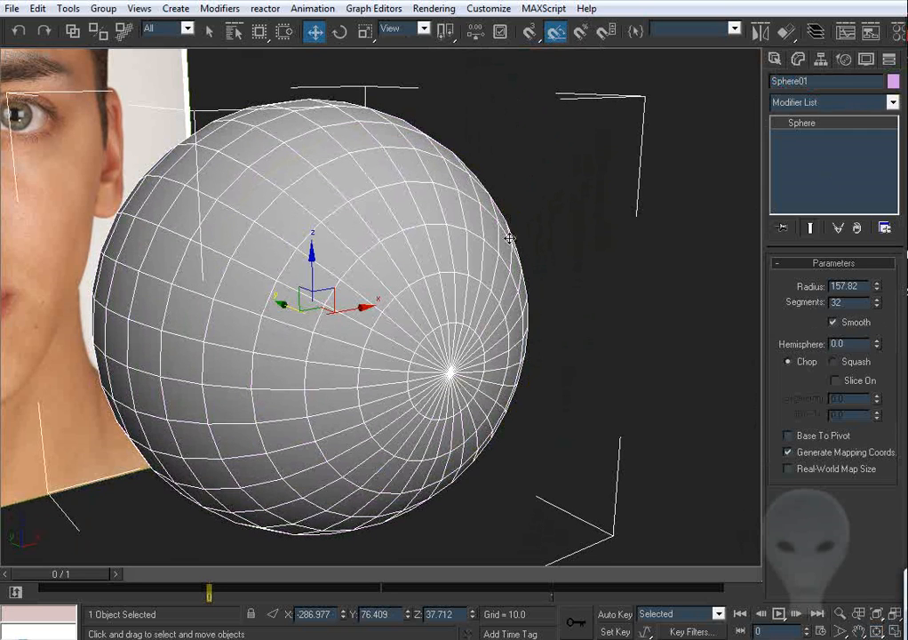
pyautogui.rightClick(354, 223)
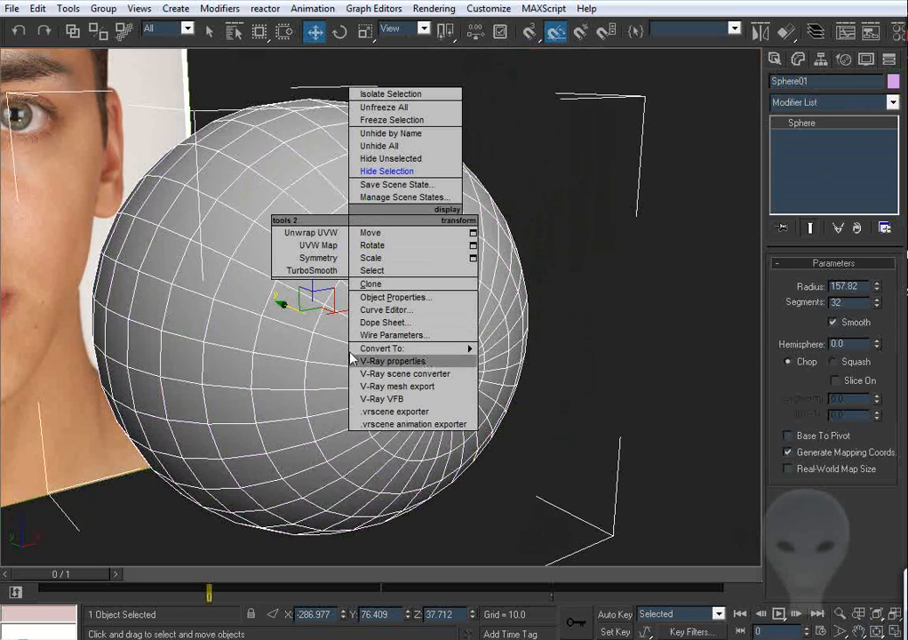
pyautogui.moveTo(431, 349)
pyautogui.click(544, 362)
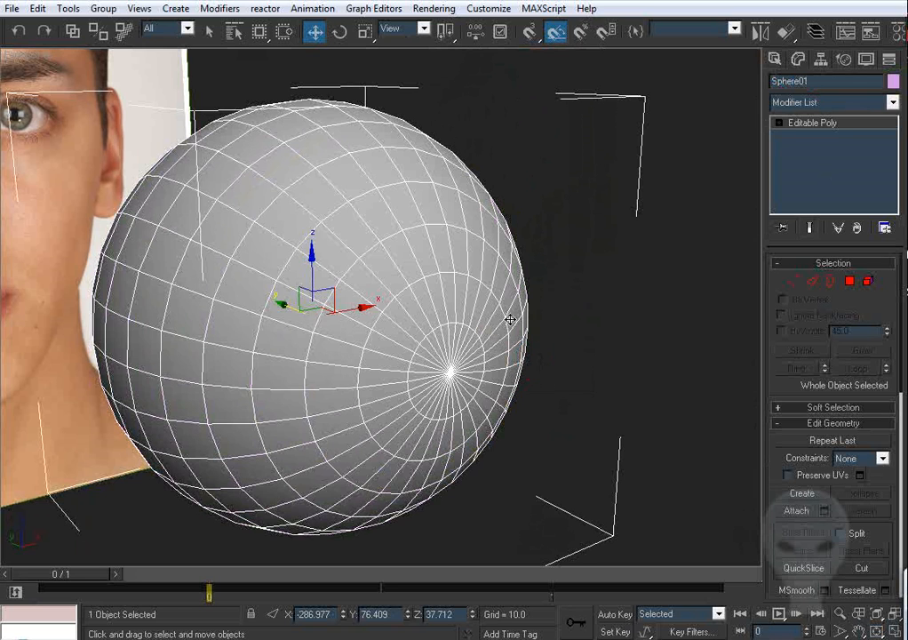
# Rename the eye sphere as GM_Eye_Ball.
pyautogui.moveTo(566, 297); pyautogui.dragTo(552, 309, button='middle')
pyautogui.moveTo(816, 81); pyautogui.dragTo(733, 75)
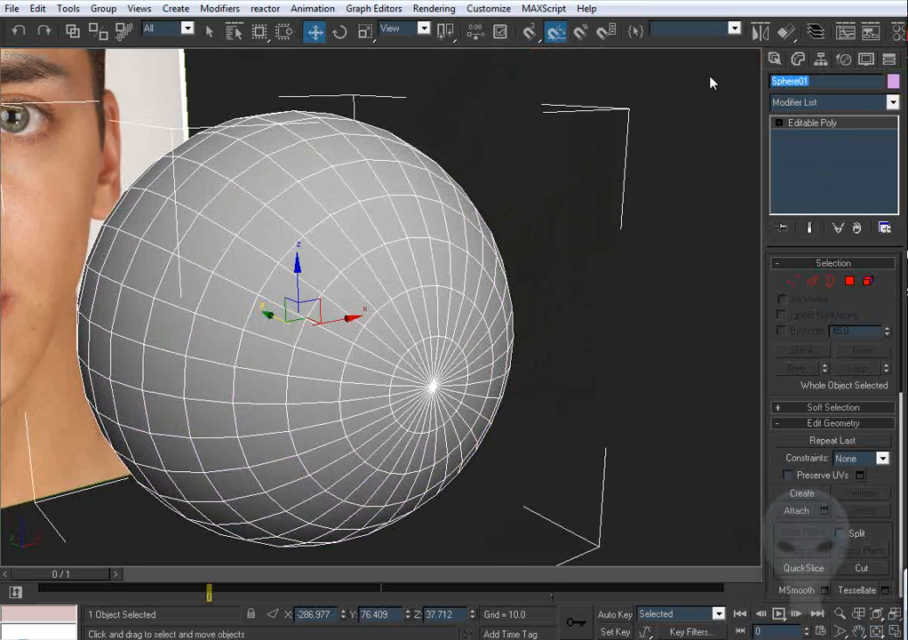
pyautogui.write('GM_Eye_Ball')
# In the see-through side view, move the eyeball further back to about Y 95.71, behind the cornea of the reference.
pyautogui.moveTo(489, 326); pyautogui.dragTo(436, 275, button='middle')
pyautogui.press('f')
pyautogui.press('z')
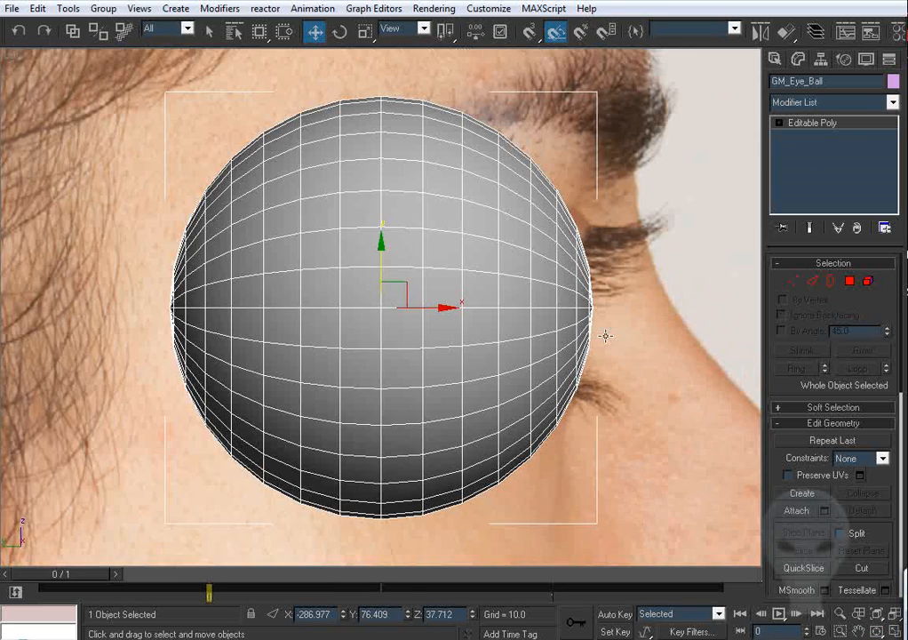
pyautogui.moveTo(604, 334); pyautogui.dragTo(454, 316, button='middle')
pyautogui.hotkey('alt', 'x')
pyautogui.press('End')
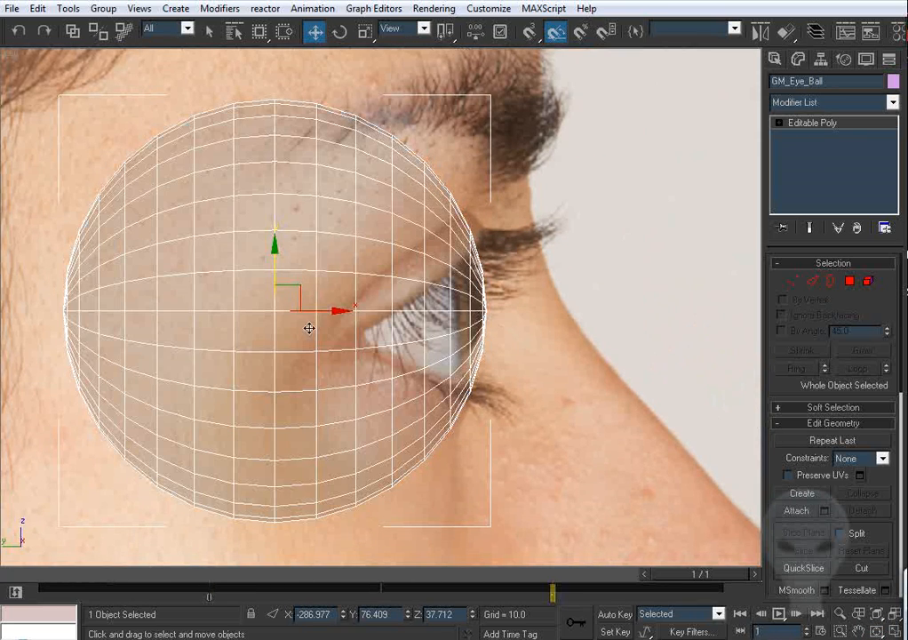
pyautogui.moveTo(337, 311); pyautogui.dragTo(310, 314)
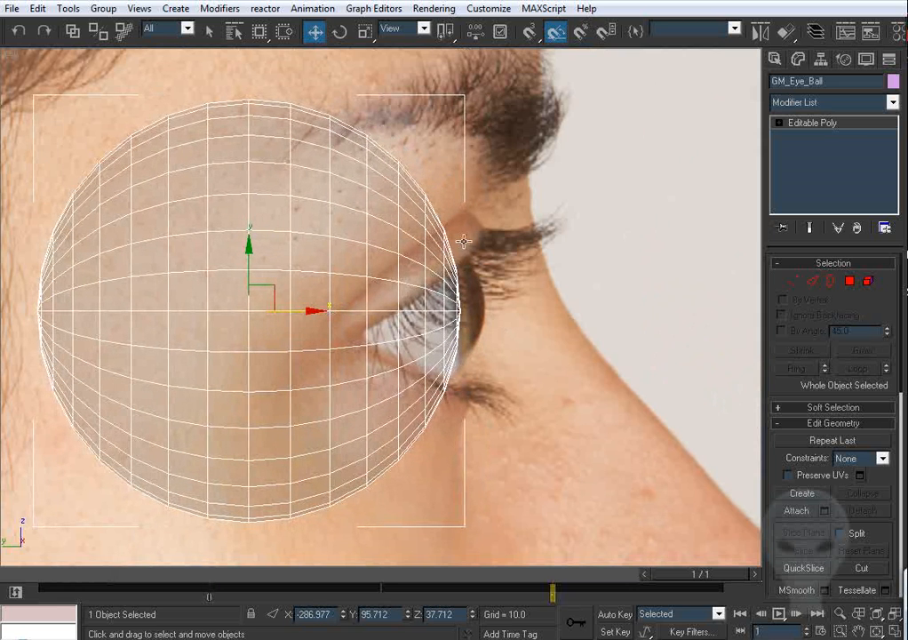
# Select the eyeball's frontmost pole vertex in the side view and enable soft selection for it.
pyautogui.moveTo(539, 317); pyautogui.dragTo(482, 309, button='middle')
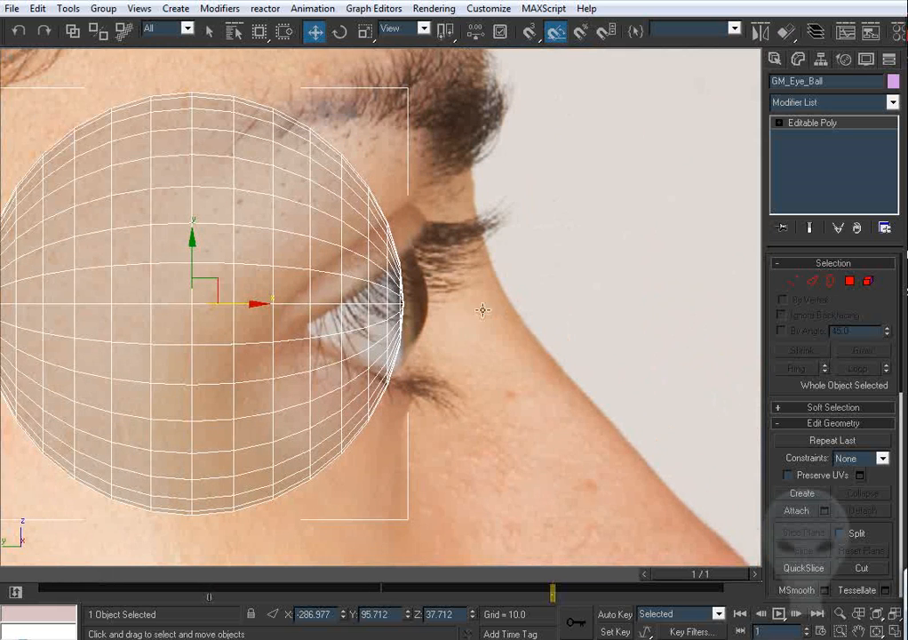
pyautogui.click(793, 283)
pyautogui.scroll(5, 464, 307)
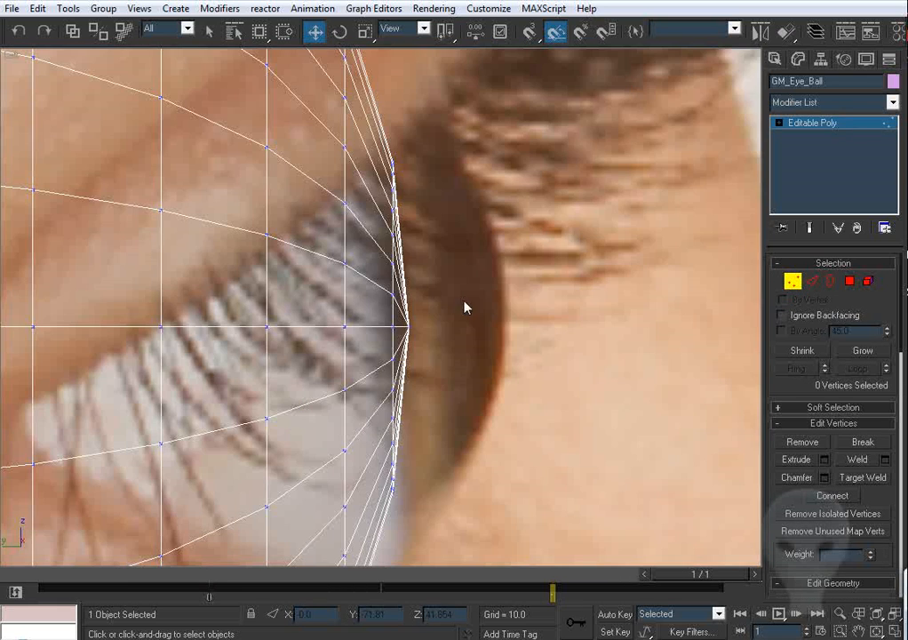
pyautogui.click(409, 328)
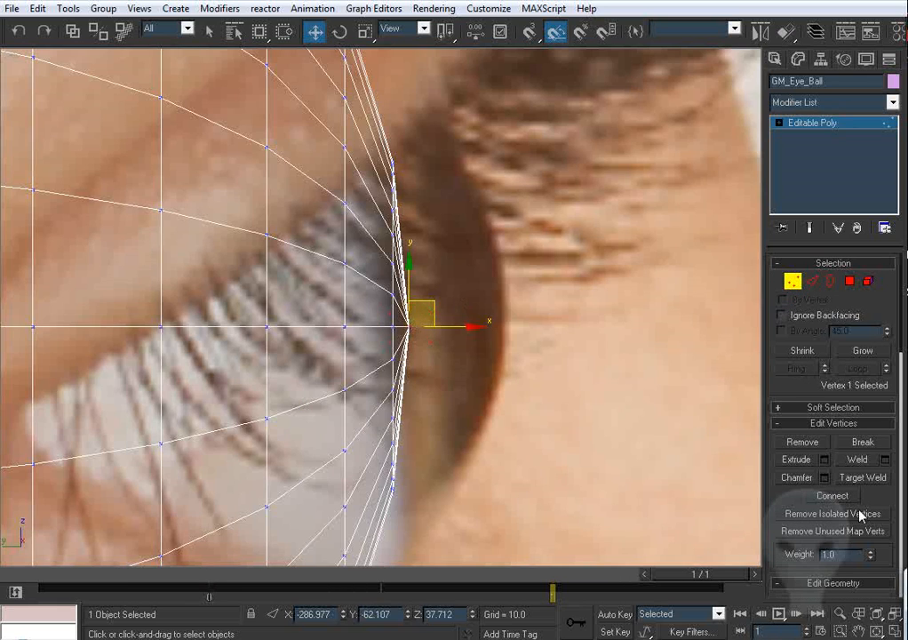
pyautogui.click(806, 407)
pyautogui.click(803, 279)
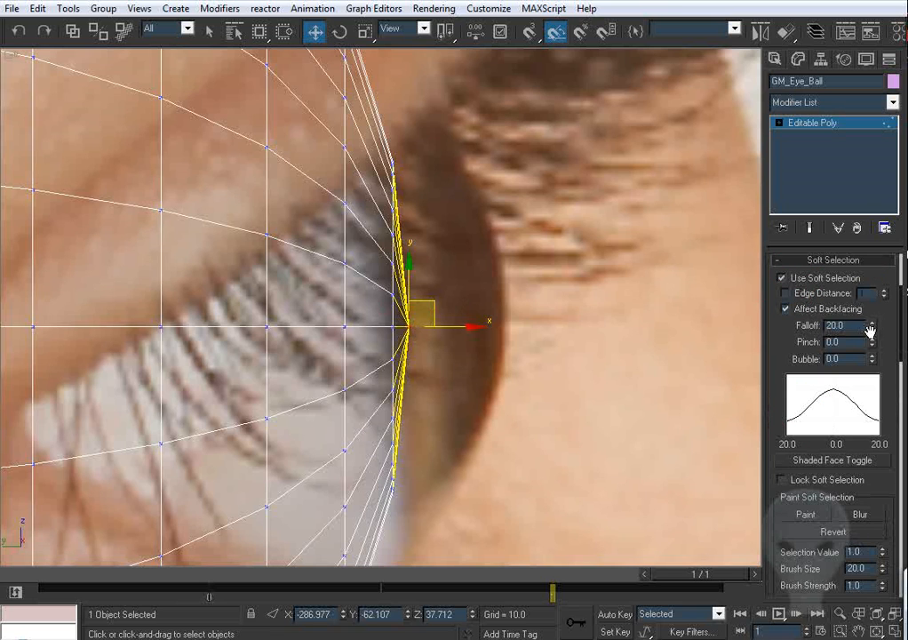
# Try pulling the pole vertex forward with a soft selection falloff of 54, and undo the move.
pyautogui.moveTo(874, 330); pyautogui.dragTo(855, 196)
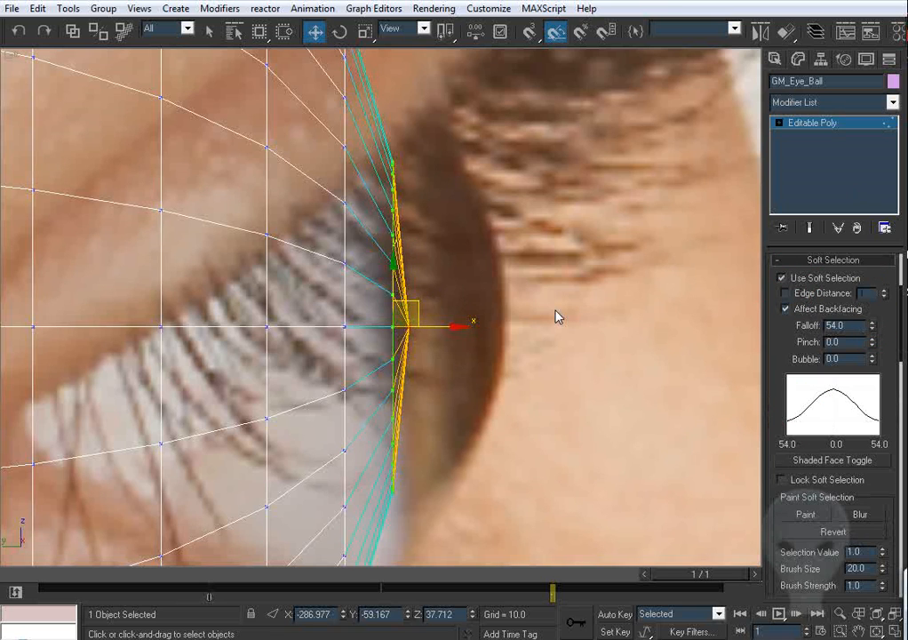
pyautogui.moveTo(450, 326); pyautogui.dragTo(551, 342)
pyautogui.hotkey('ctrl', 'z')
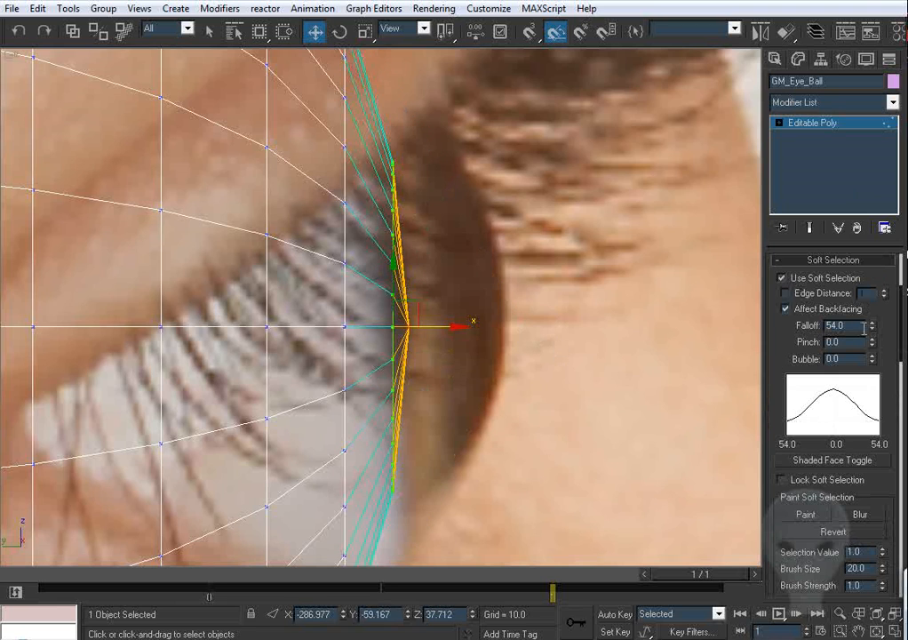
# Set the soft selection falloff to 81.54, pull the pole vertex forward to the reference cornea outline, and leave vertex editing.
pyautogui.moveTo(874, 329); pyautogui.dragTo(870, 283)
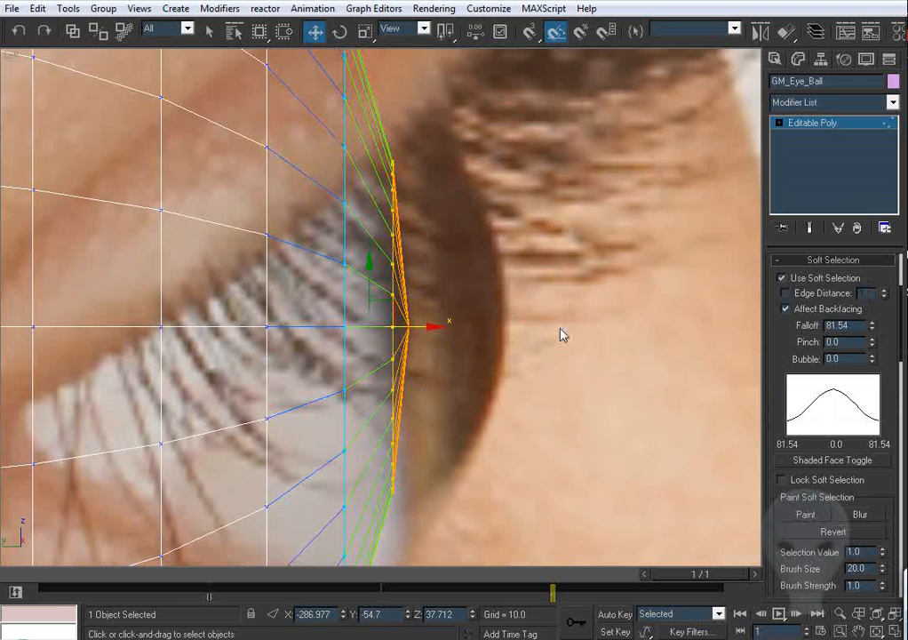
pyautogui.moveTo(427, 328); pyautogui.dragTo(531, 334)
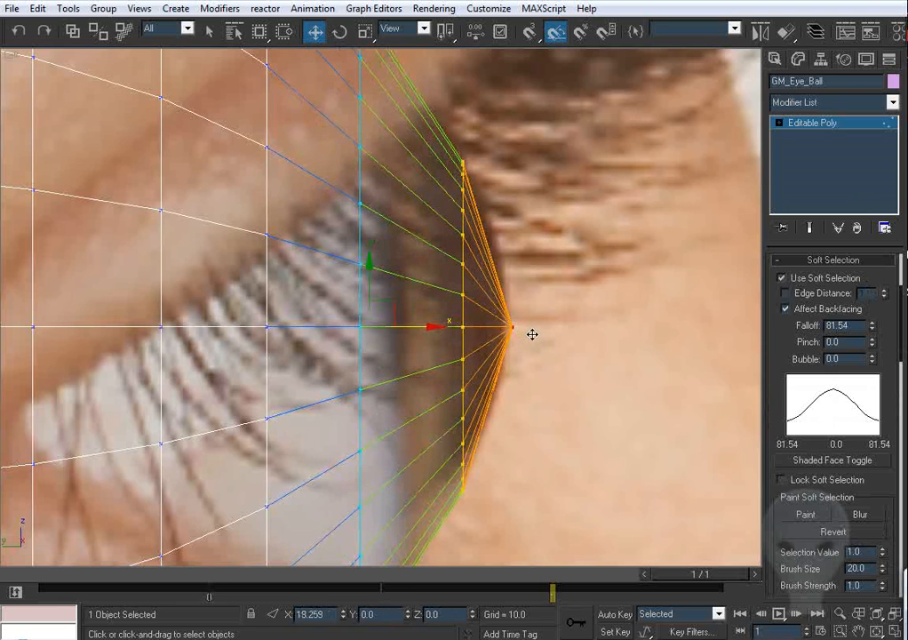
pyautogui.scroll(-2, 533, 341)
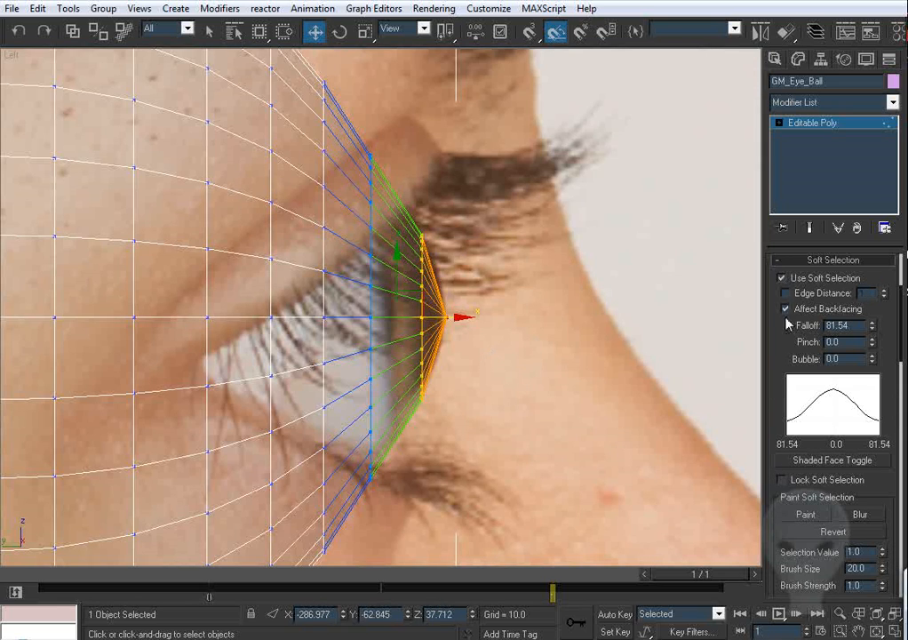
pyautogui.click(814, 127)
pyautogui.moveTo(497, 350); pyautogui.dragTo(489, 320, button='middle')
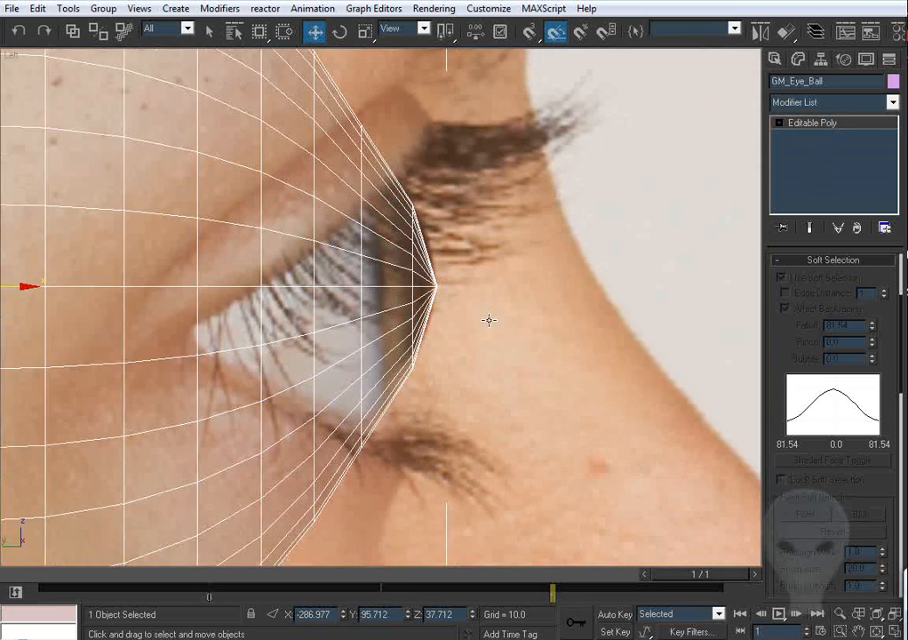
# In the front view, select one edge of the ring surrounding the iris and turn soft selection off.
pyautogui.press('p')
pyautogui.hotkey('ctrl', 'r')
pyautogui.moveTo(479, 319); pyautogui.dragTo(267, 233)
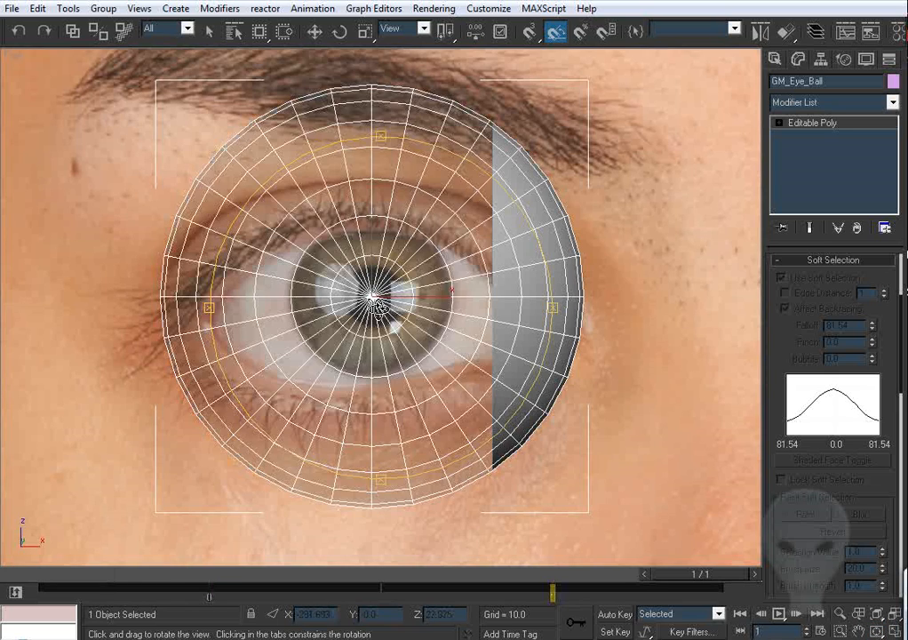
pyautogui.scroll(3, 377, 307)
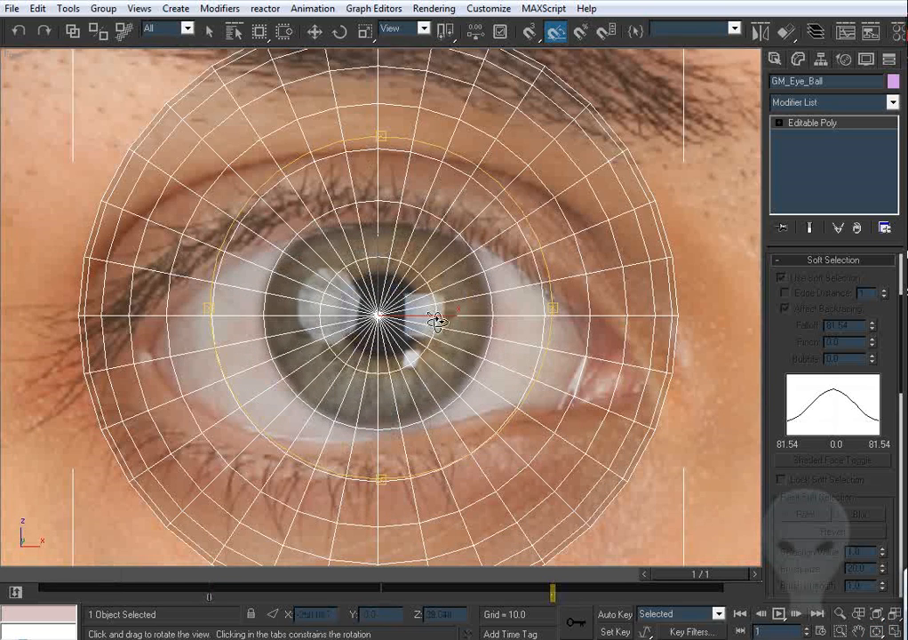
pyautogui.click(780, 123)
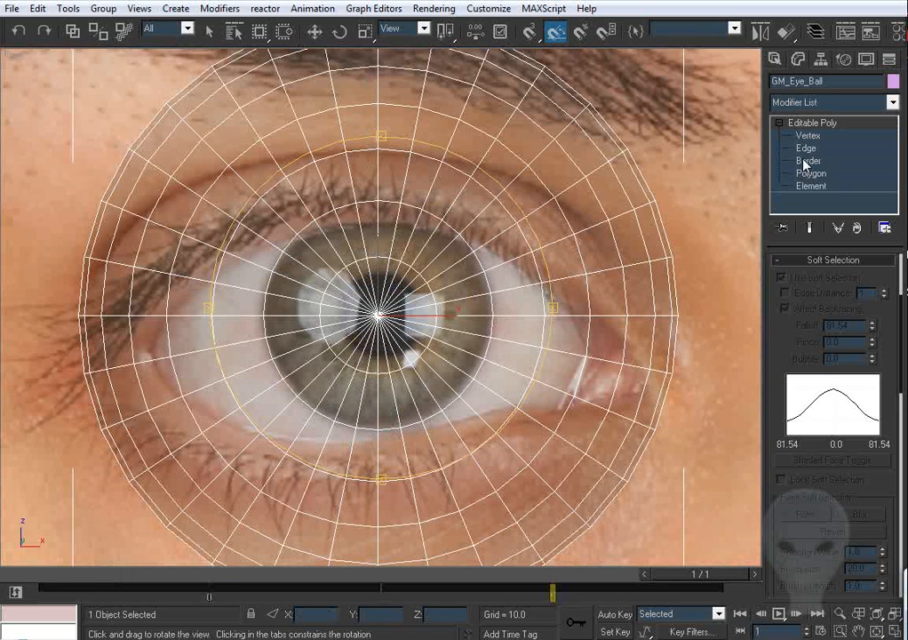
pyautogui.click(804, 150)
pyautogui.moveTo(502, 233); pyautogui.dragTo(507, 208, button='middle')
pyautogui.click(492, 256)
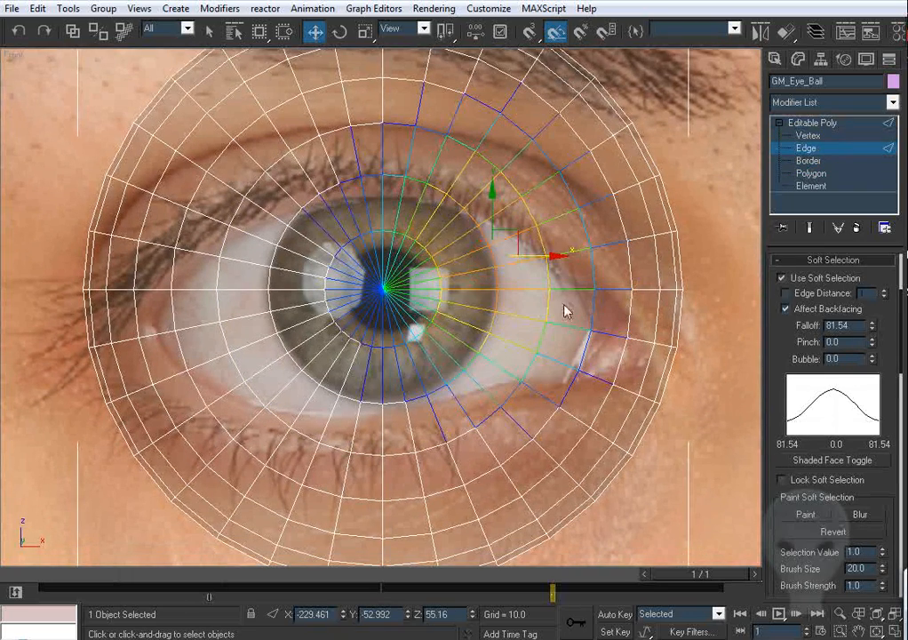
pyautogui.click(782, 278)
pyautogui.click(833, 259)
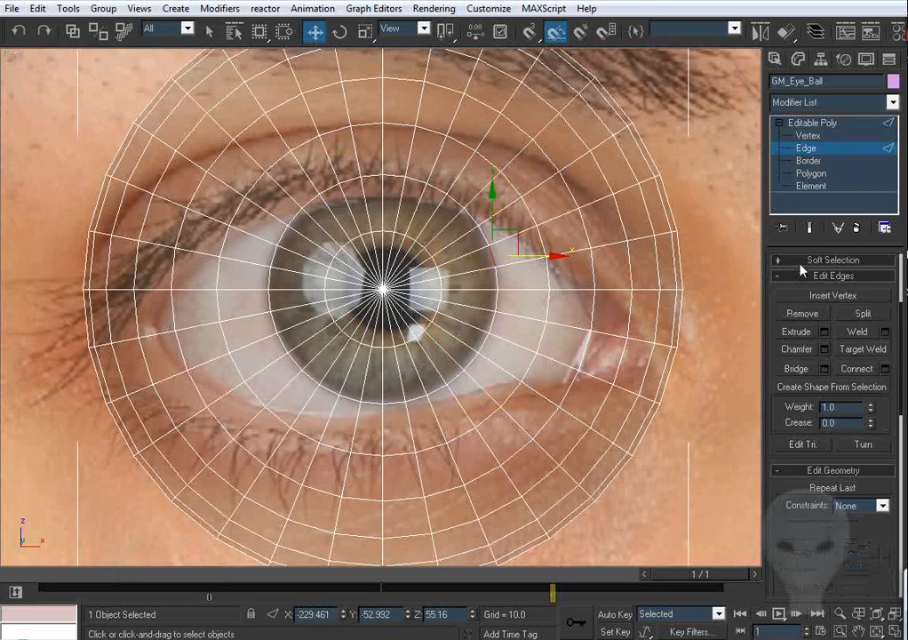
# Extend the edge selection to the full loop around the iris.
pyautogui.moveTo(532, 197); pyautogui.dragTo(551, 219, button='middle')
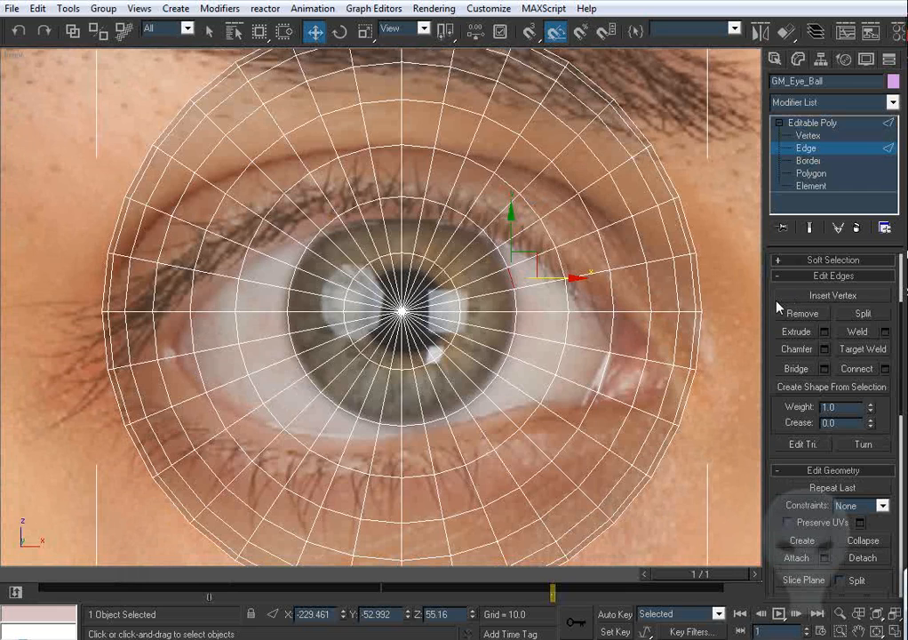
pyautogui.moveTo(771, 303); pyautogui.dragTo(783, 426)
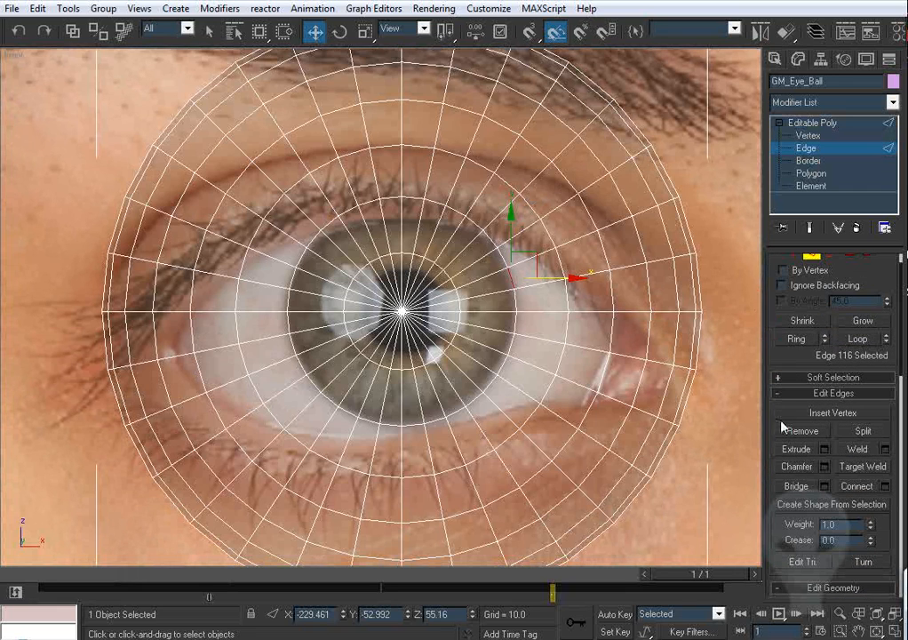
pyautogui.click(800, 344)
pyautogui.hotkey('ctrl', 'z')
pyautogui.click(851, 339)
pyautogui.moveTo(486, 299); pyautogui.dragTo(478, 247, button='middle')
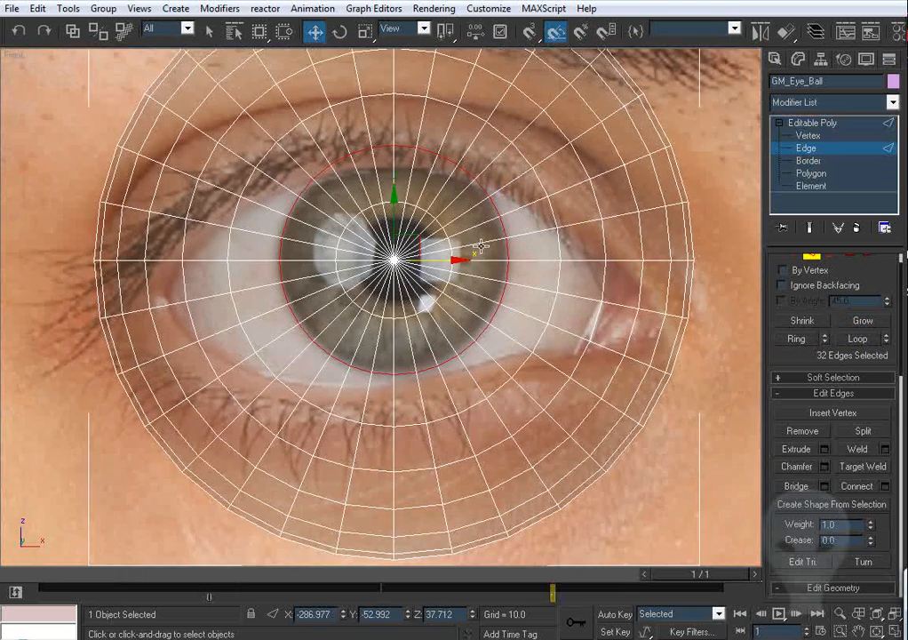
# Show the eyeball with edged faces in the perspective view, close up on the selected iris loop.
pyautogui.press('p')
pyautogui.keyDown('alt'); pyautogui.moveTo(403, 240); pyautogui.dragTo(411, 273, button='middle'); pyautogui.keyUp('alt')
pyautogui.press(',')
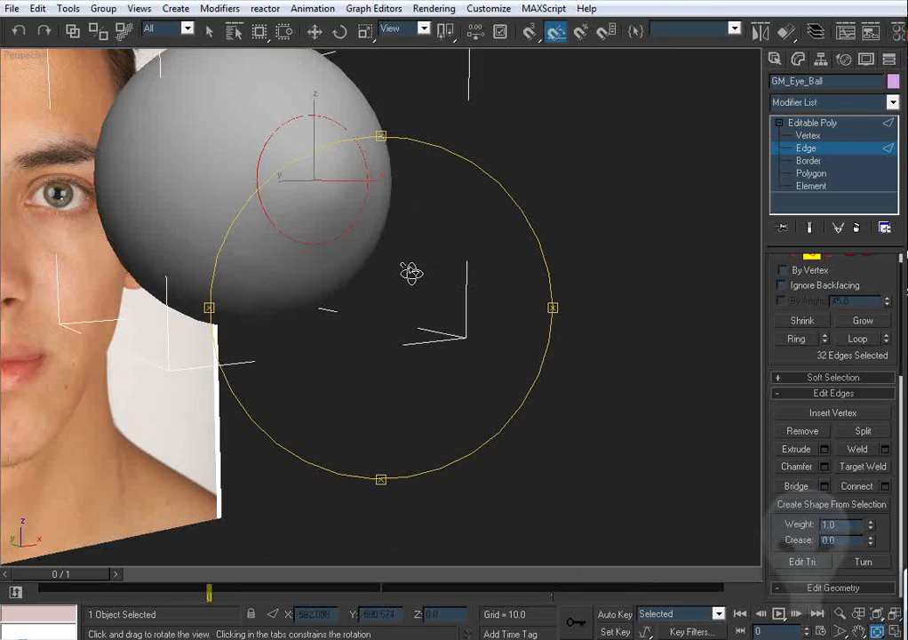
pyautogui.moveTo(412, 274); pyautogui.dragTo(391, 268)
pyautogui.press('F4')
pyautogui.scroll(5, 412, 310)
pyautogui.moveTo(356, 213); pyautogui.dragTo(438, 372, button='middle')
# Chamfer the selected iris edge loop by 1.0.
pyautogui.rightClick(419, 285)
pyautogui.rightClick(408, 242)
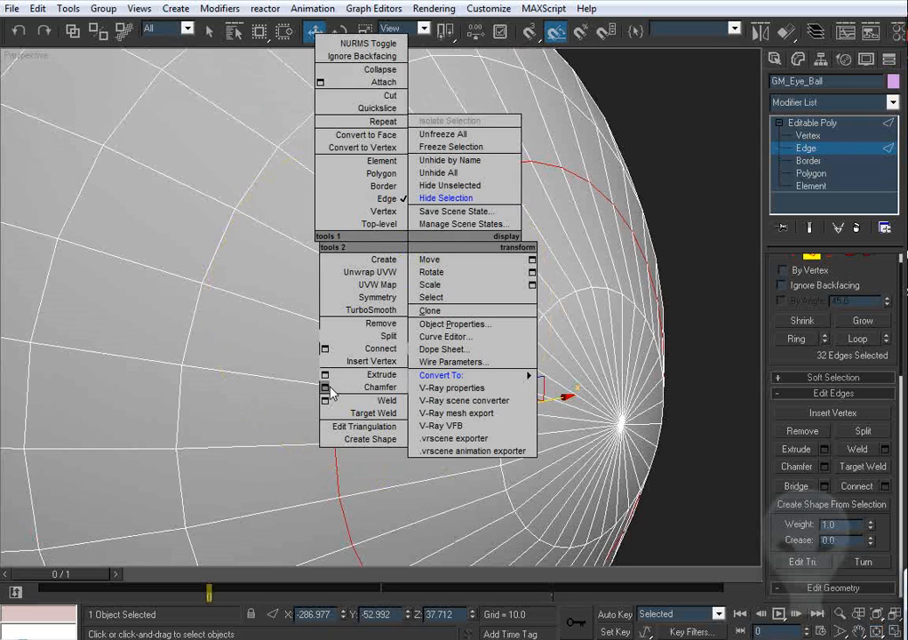
pyautogui.click(396, 387)
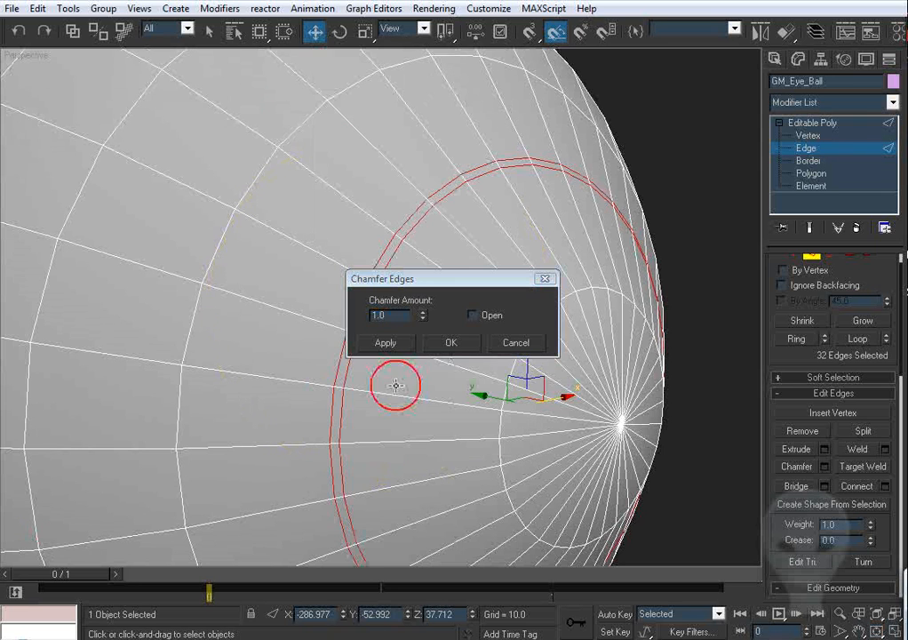
pyautogui.click(450, 344)
# Select the front pole vertex, convert it to a polygon selection, and grow it to cover the cornea inside the chamfered loop.
pyautogui.moveTo(505, 379); pyautogui.dragTo(448, 321, button='middle')
pyautogui.click(792, 258)
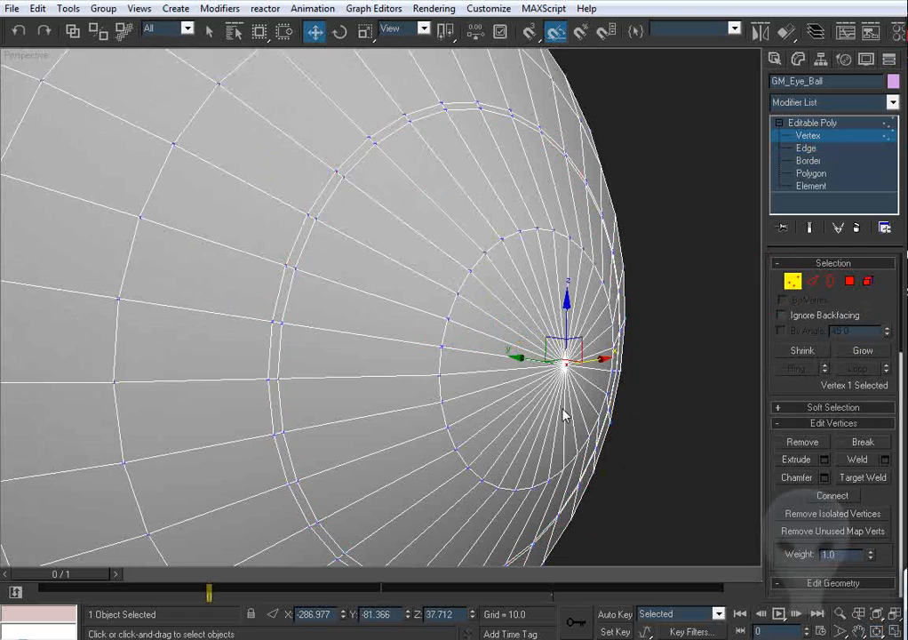
pyautogui.moveTo(564, 414); pyautogui.dragTo(544, 365, button='middle')
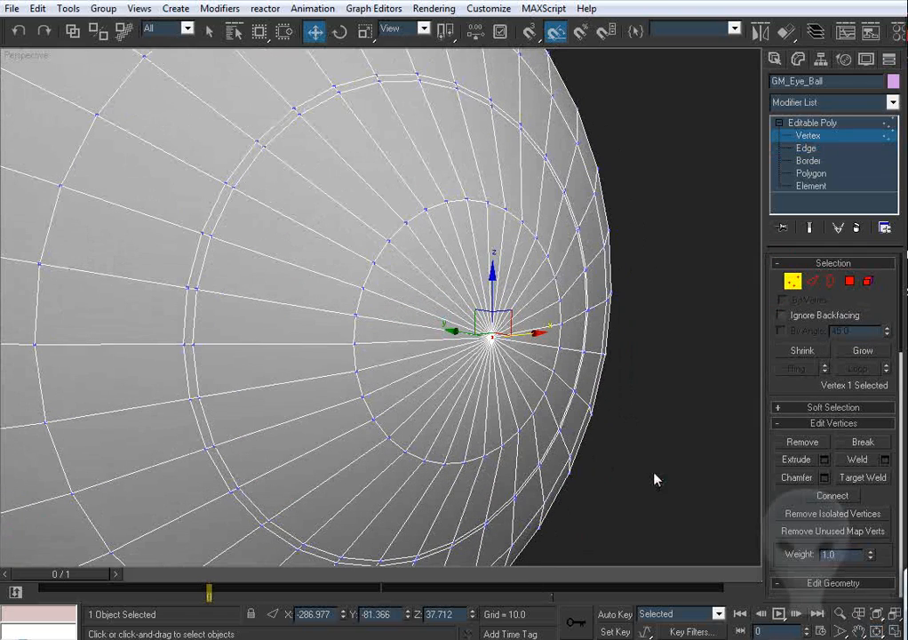
pyautogui.click(610, 464)
pyautogui.keyDown('alt'); pyautogui.moveTo(611, 464); pyautogui.dragTo(560, 450, button='middle'); pyautogui.keyUp('alt')
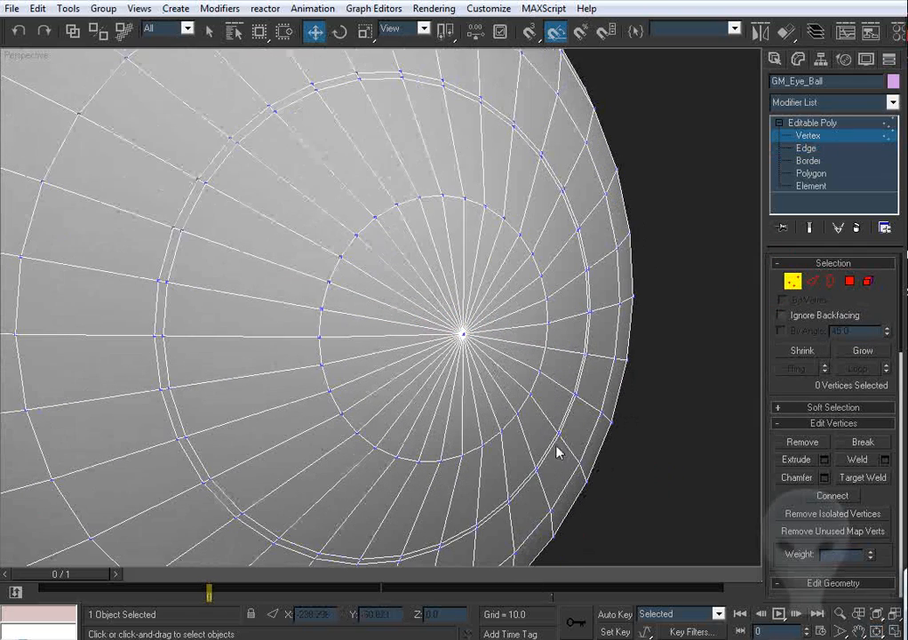
pyautogui.click(462, 334)
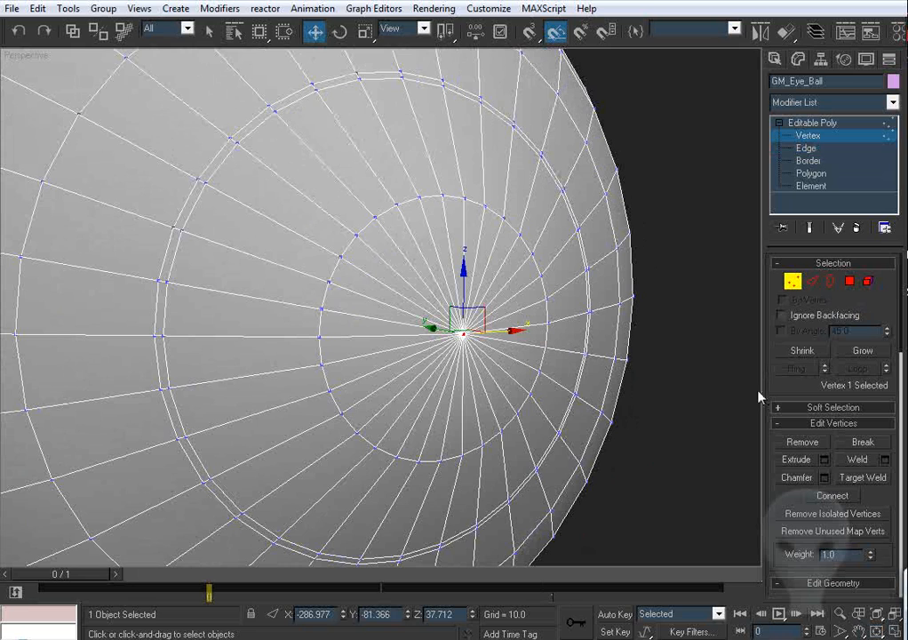
pyautogui.keyDown('ctrl'); pyautogui.click(851, 282); pyautogui.keyUp('ctrl')
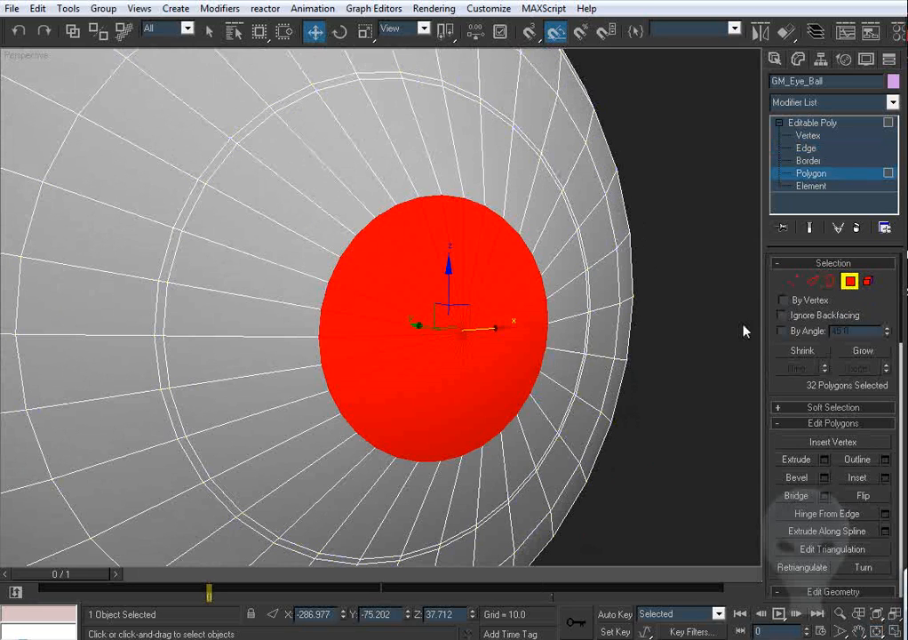
pyautogui.click(865, 351)
# Push the cornea polygons slightly back into the eyeball along Y, leave polygon editing, and check the shaded crease around the cornea.
pyautogui.keyDown('alt'); pyautogui.moveTo(565, 308); pyautogui.dragTo(487, 320, button='middle'); pyautogui.keyUp('alt')
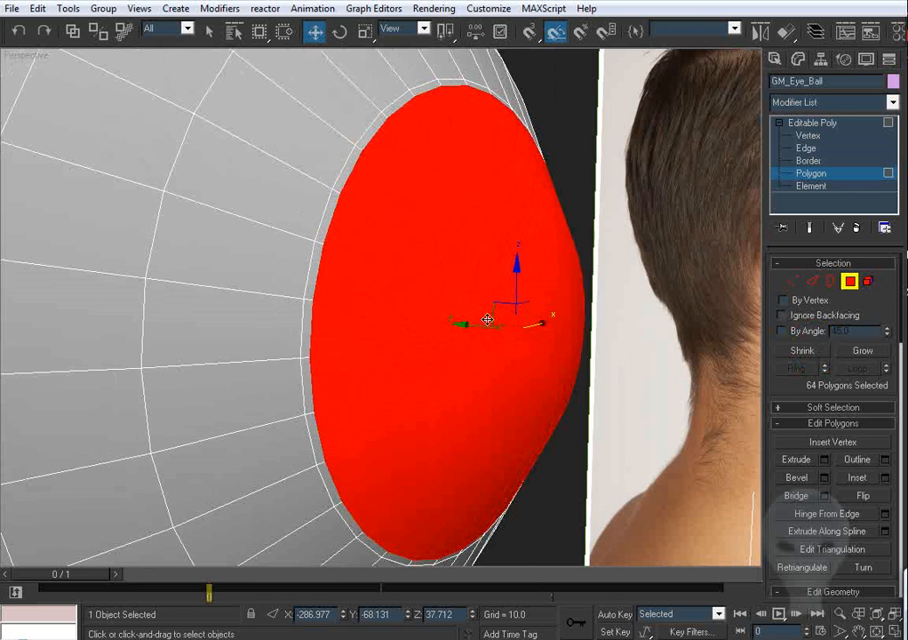
pyautogui.moveTo(471, 327); pyautogui.dragTo(449, 322)
pyautogui.click(850, 282)
pyautogui.scroll(-8, 554, 304)
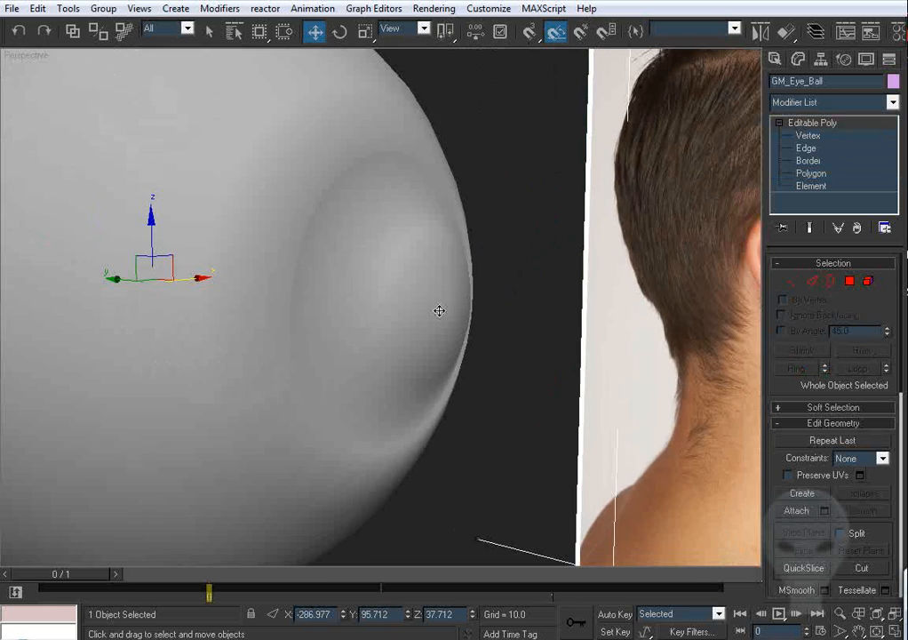
pyautogui.scroll(10, 385, 298)
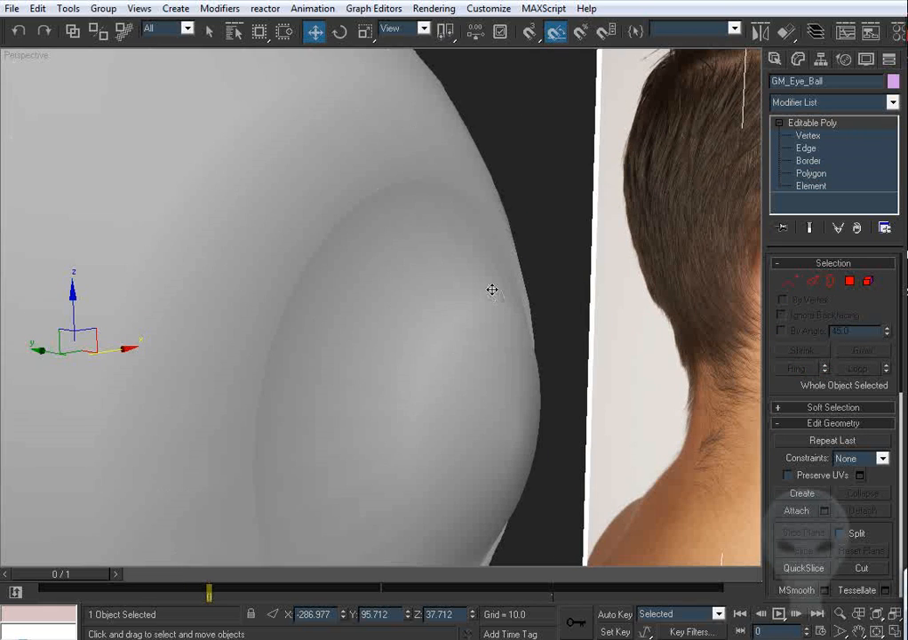
# Show edged faces, select the ring of short edges across the chamfered band, and convert it to a selection of the band's polygons.
pyautogui.press('F4')
pyautogui.click(813, 282)
pyautogui.keyDown('alt'); pyautogui.moveTo(462, 249); pyautogui.dragTo(293, 205, button='middle'); pyautogui.keyUp('alt')
pyautogui.scroll(4, 294, 205)
pyautogui.click(638, 136)
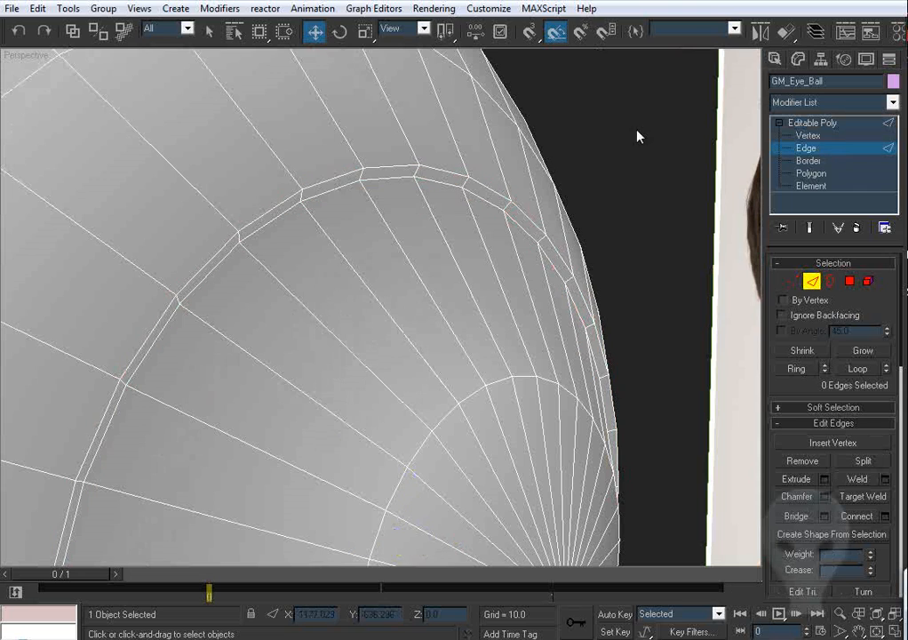
pyautogui.click(362, 177)
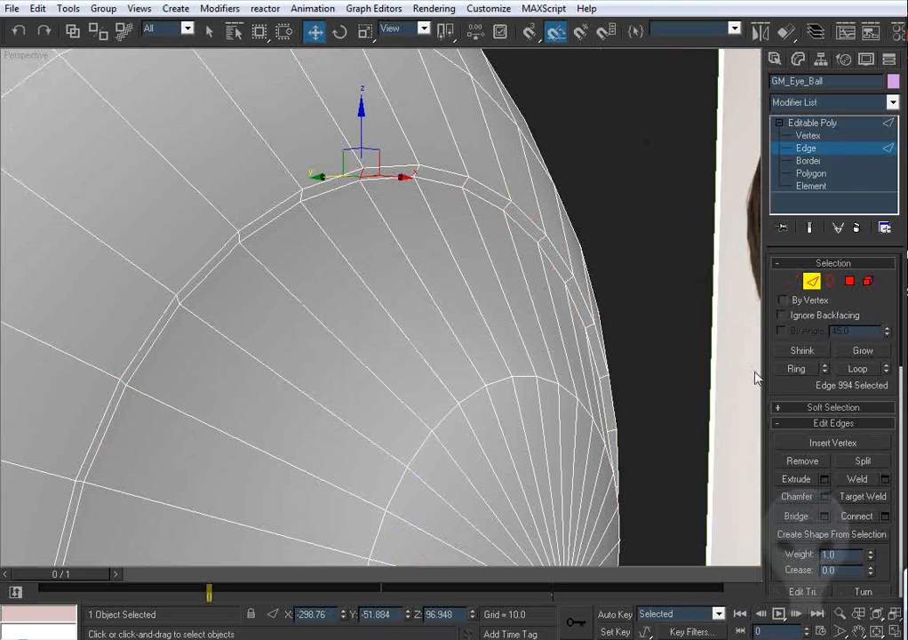
pyautogui.click(798, 369)
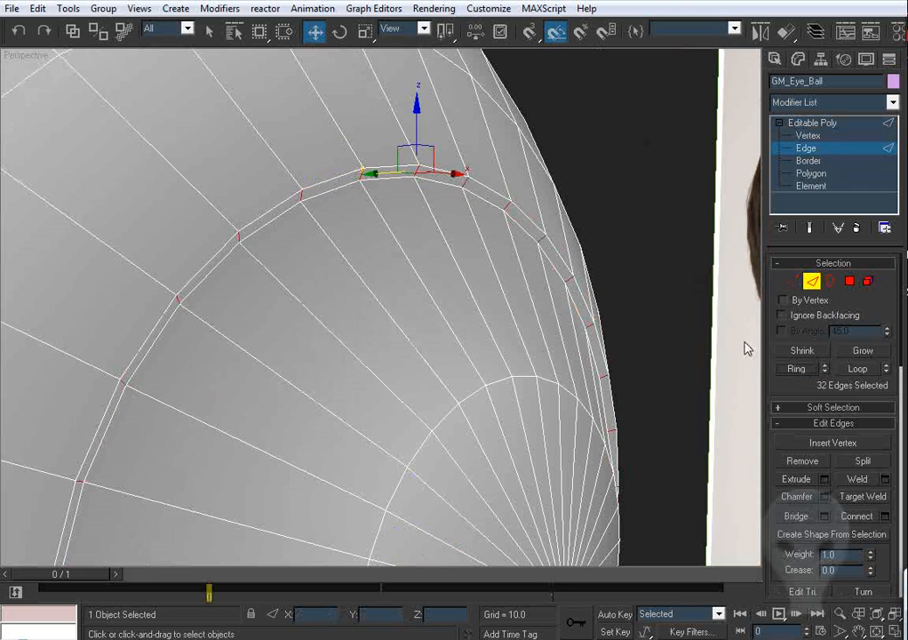
pyautogui.keyDown('ctrl'); pyautogui.click(851, 282); pyautogui.keyUp('ctrl')
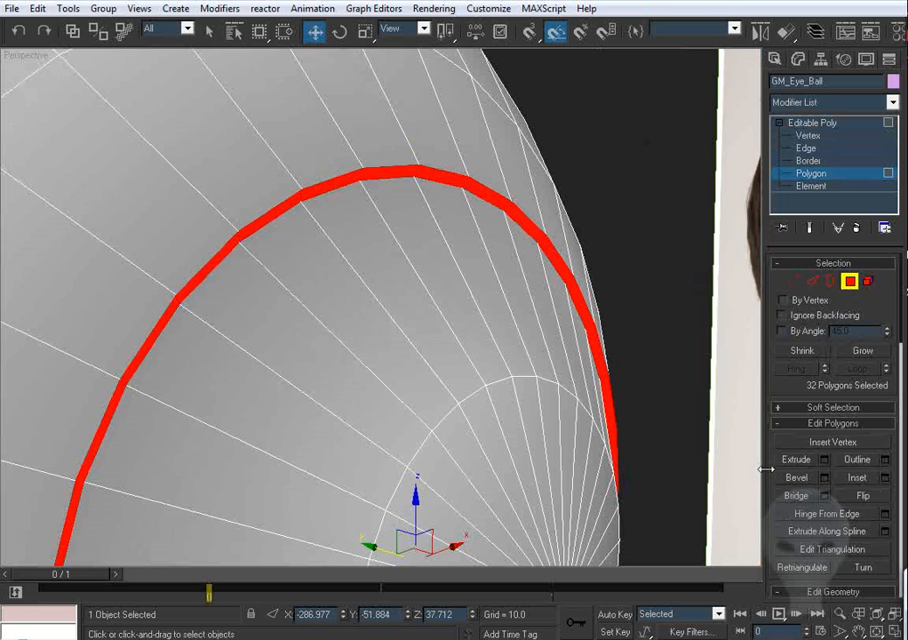
# Remove the chamfered band's polygons from smoothing group 1 and leave polygon editing.
pyautogui.moveTo(771, 472); pyautogui.dragTo(779, 423)
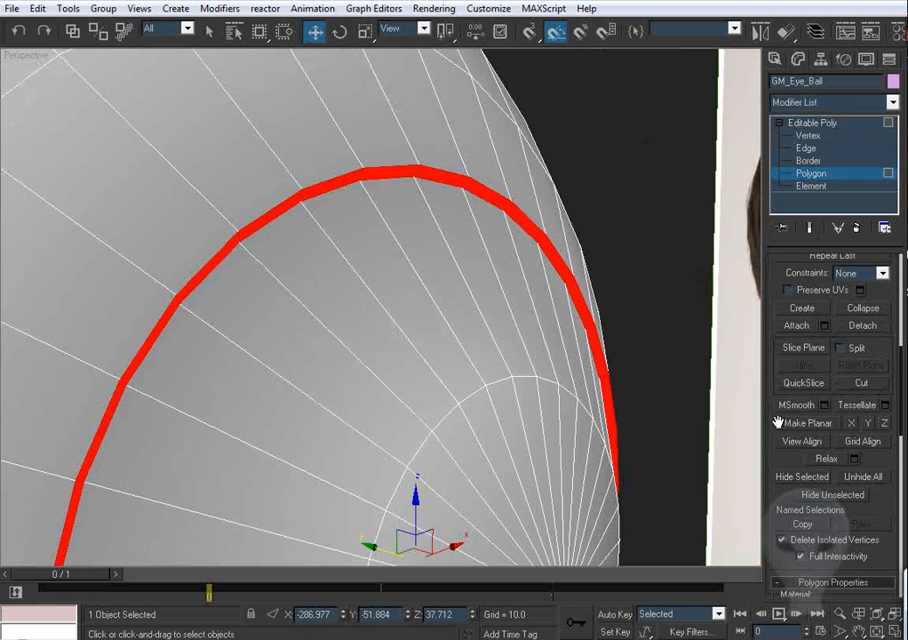
pyautogui.moveTo(894, 501); pyautogui.dragTo(850, 247)
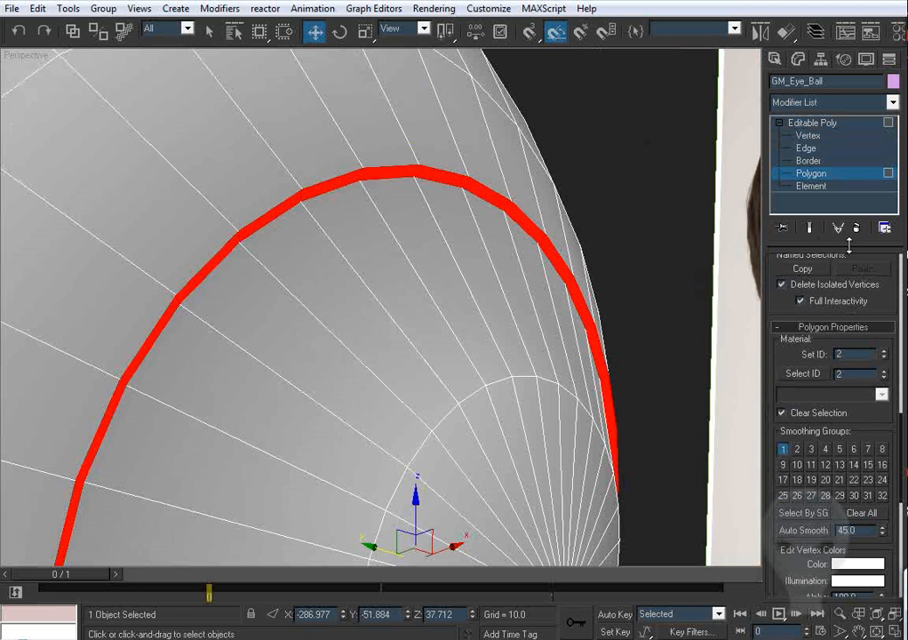
pyautogui.click(783, 449)
pyautogui.click(813, 176)
pyautogui.scroll(-5, 659, 190)
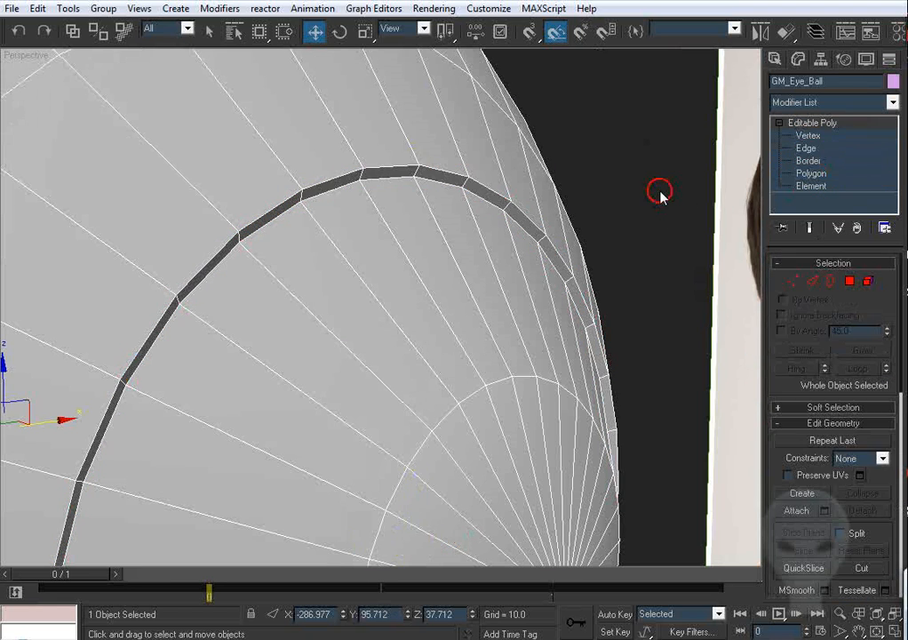
# Inspect the shaded cornea rim with edged faces off, from the front and in perspective.
pyautogui.click(658, 190)
pyautogui.keyDown('alt'); pyautogui.moveTo(551, 342); pyautogui.dragTo(348, 304, button='middle'); pyautogui.keyUp('alt')
pyautogui.scroll(3, 533, 355)
pyautogui.press('F4')
pyautogui.scroll(5, 373, 320)
pyautogui.press('f')
pyautogui.scroll(10, 395, 380)
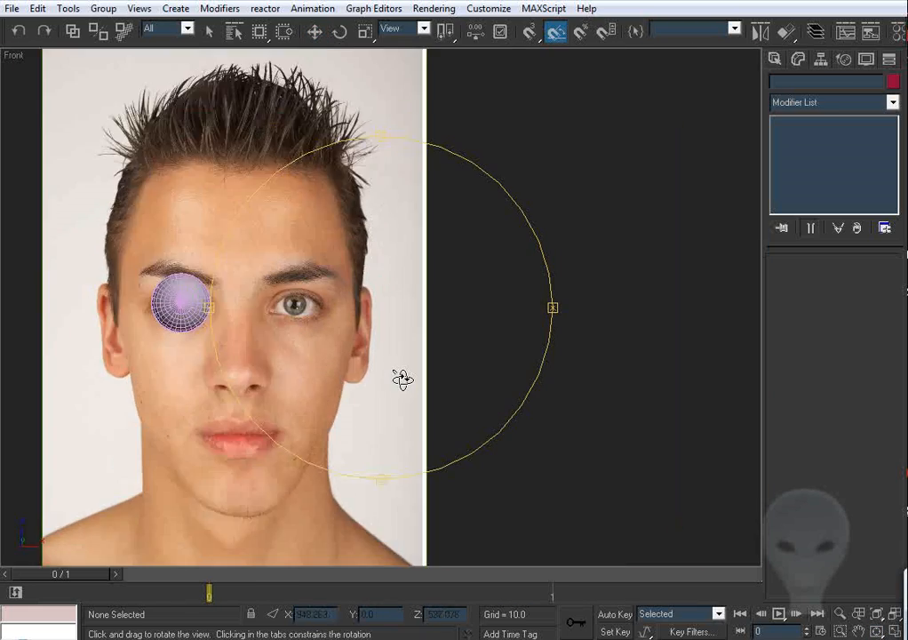
pyautogui.press('End')
pyautogui.press('Home')
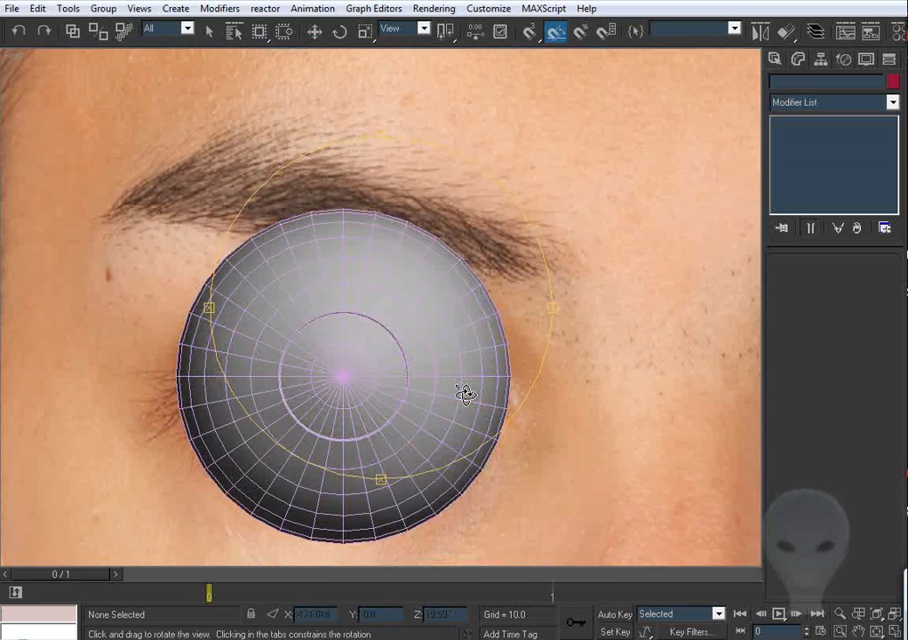
pyautogui.press('p')
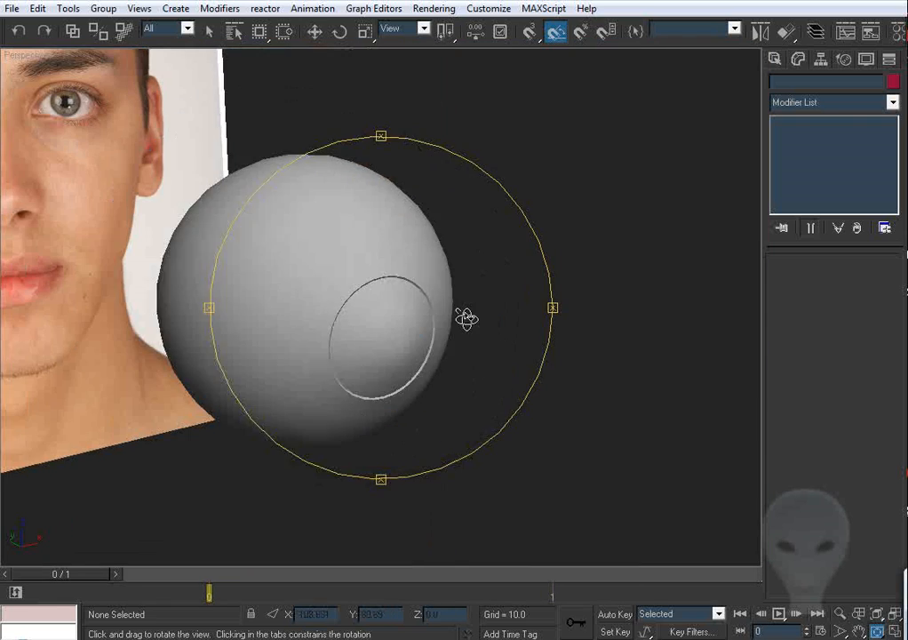
# Set the eyeball's object color to black and deselect it.
pyautogui.rightClick(513, 227)
pyautogui.moveTo(514, 227); pyautogui.dragTo(526, 312)
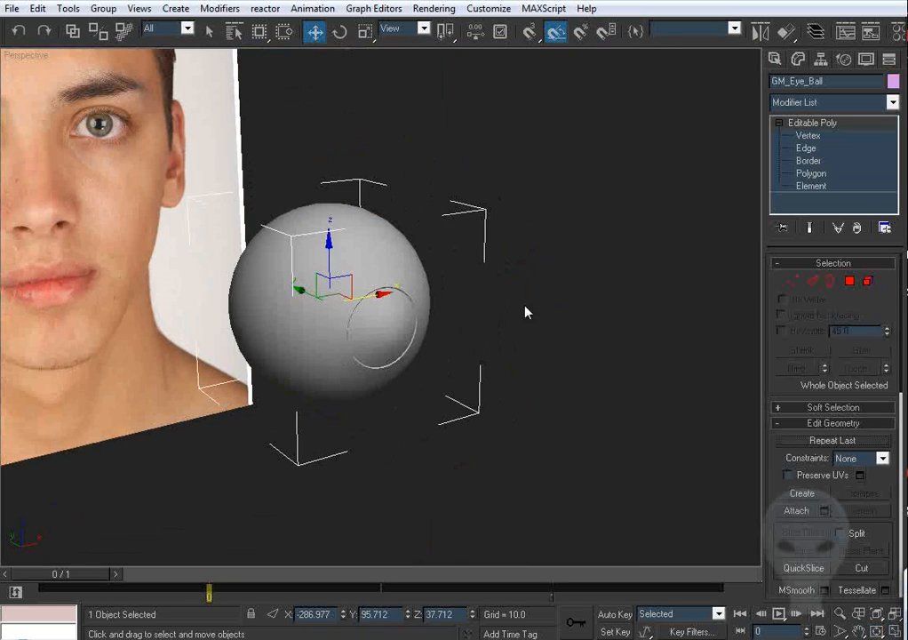
pyautogui.click(893, 81)
pyautogui.click(573, 356)
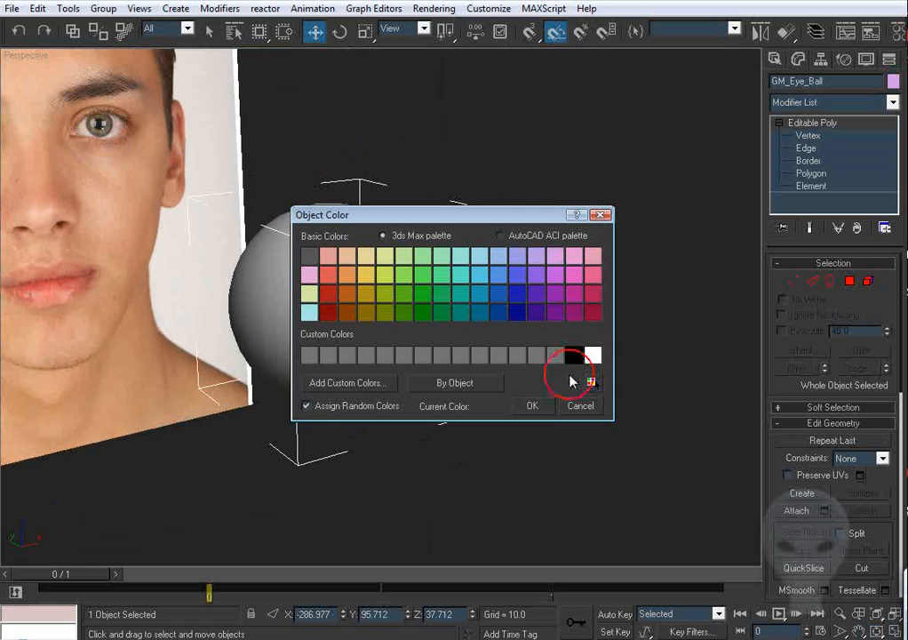
pyautogui.click(535, 408)
pyautogui.click(565, 261)
pyautogui.press('f')
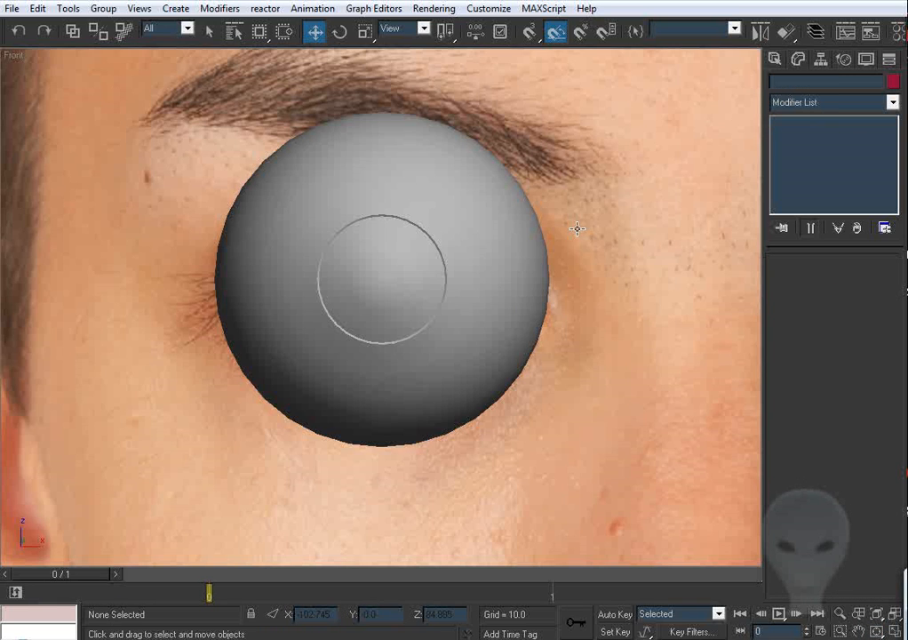
pyautogui.hotkey('shift', 'z')
pyautogui.hotkey('ctrl', 'r')
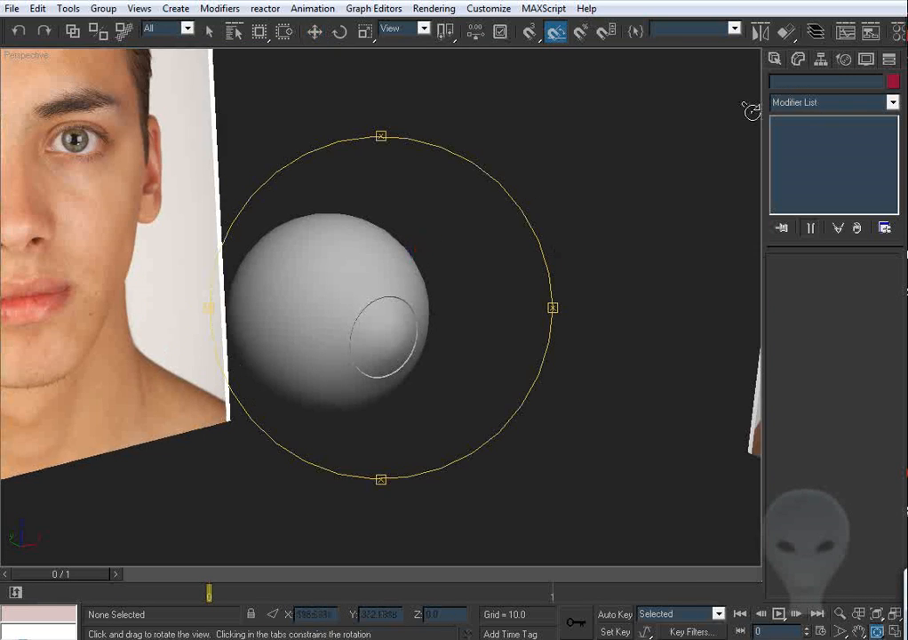
pyautogui.click(774, 59)
pyautogui.click(804, 194)
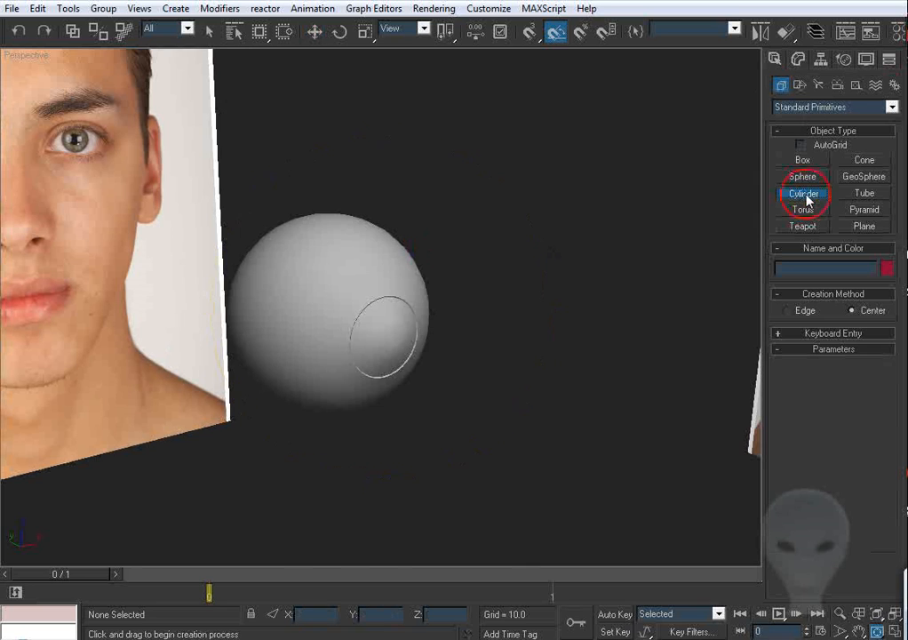
pyautogui.press('f')
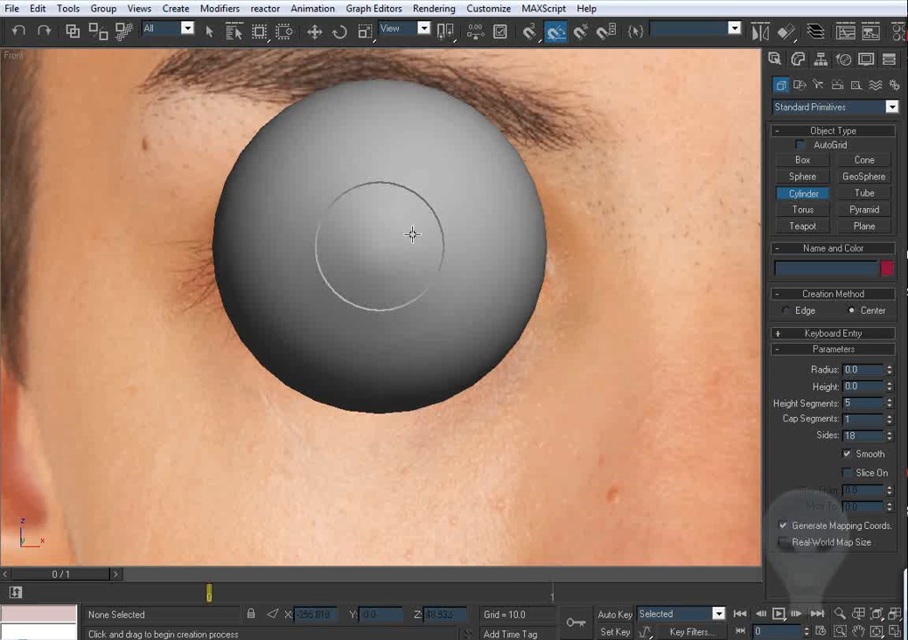
pyautogui.press('F3')
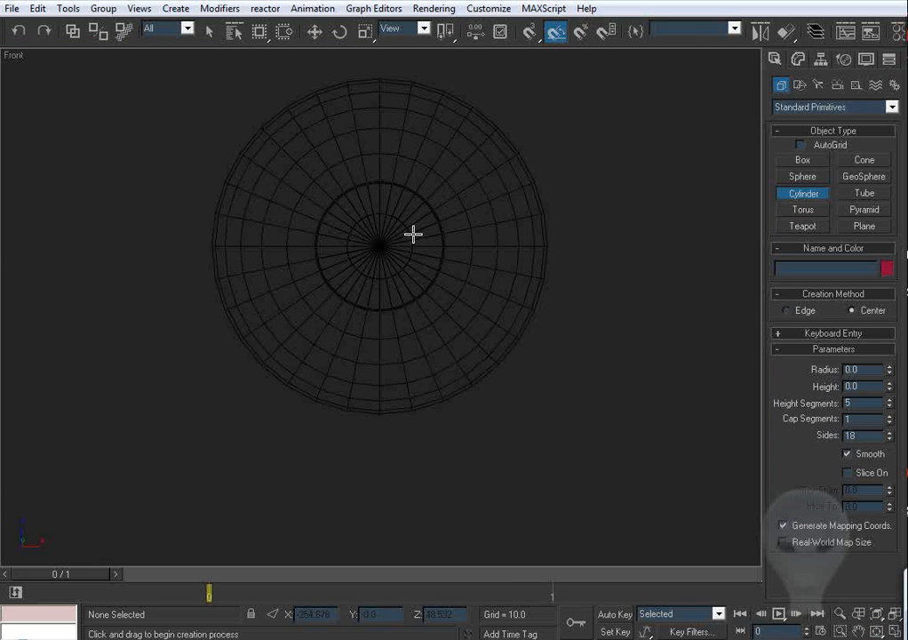
pyautogui.press('F3')
# Show edged faces in the front view and hide the eyeball to expose the reference eye.
pyautogui.press('F4')
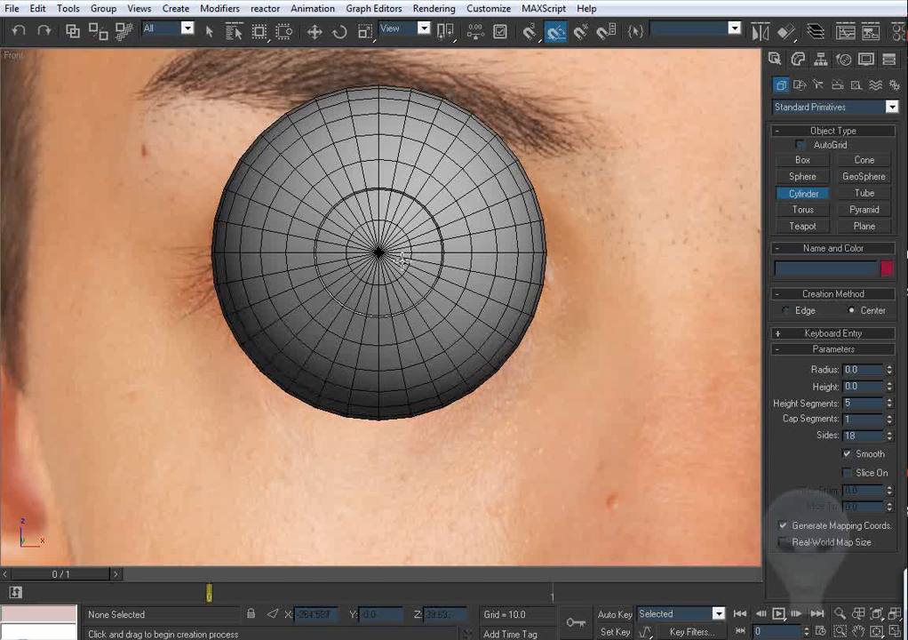
pyautogui.rightClick(760, 205)
pyautogui.click(472, 257)
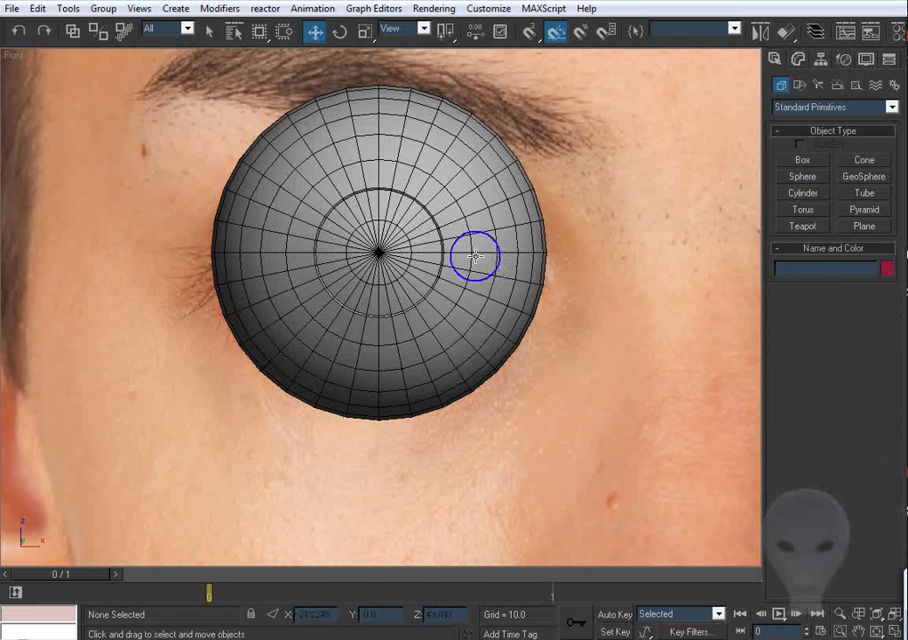
pyautogui.rightClick(424, 221)
pyautogui.click(466, 176)
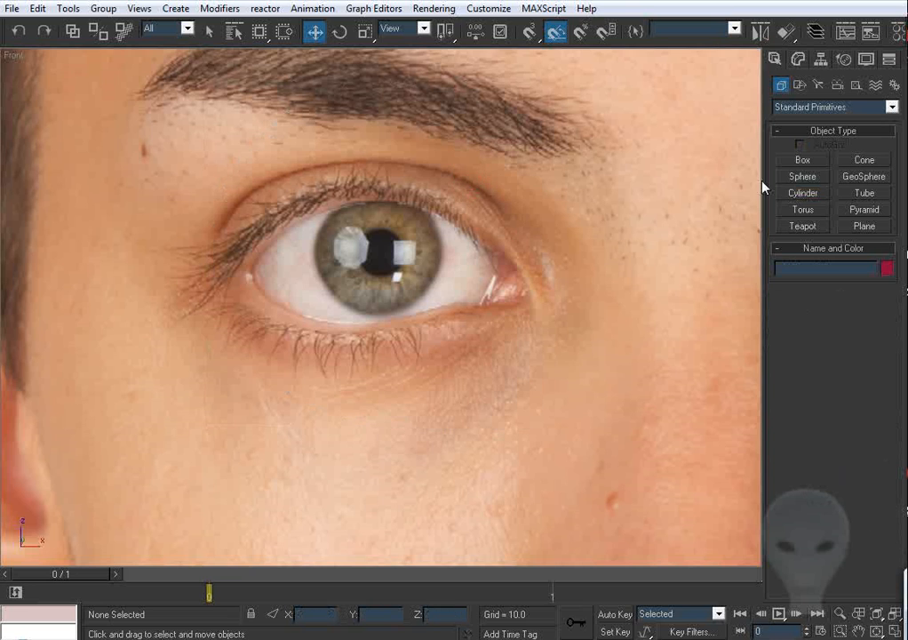
# Create a cylinder in the front view centered on the pupil, about 197 in radius and 14 in height.
pyautogui.click(787, 194)
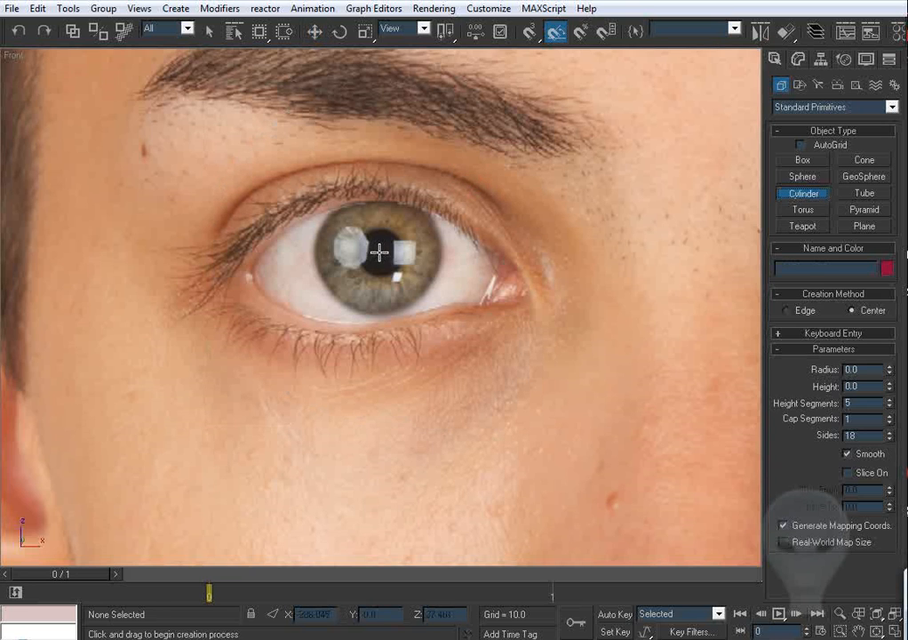
pyautogui.moveTo(380, 252); pyautogui.dragTo(525, 402)
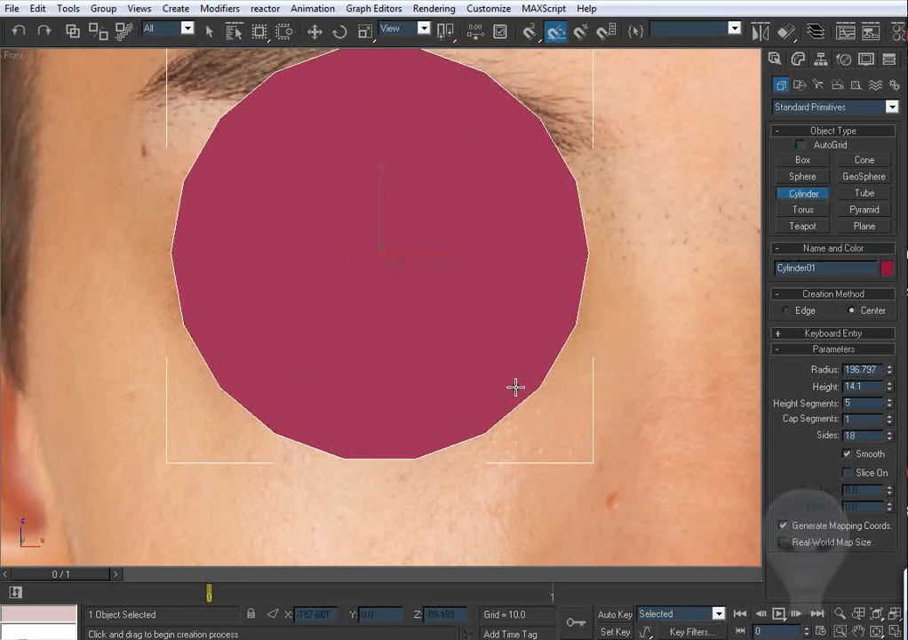
pyautogui.press('p')
pyautogui.hotkey('ctrl', 'r')
pyautogui.moveTo(445, 302)
pyautogui.mouseDown()
pyautogui.moveTo(416, 305)
pyautogui.moveTo(490, 290)
pyautogui.moveTo(458, 291)
pyautogui.mouseUp()
# Set the cylinder to 1 height segment, 10 sides and 2 cap segments.
pyautogui.rightClick(889, 406)
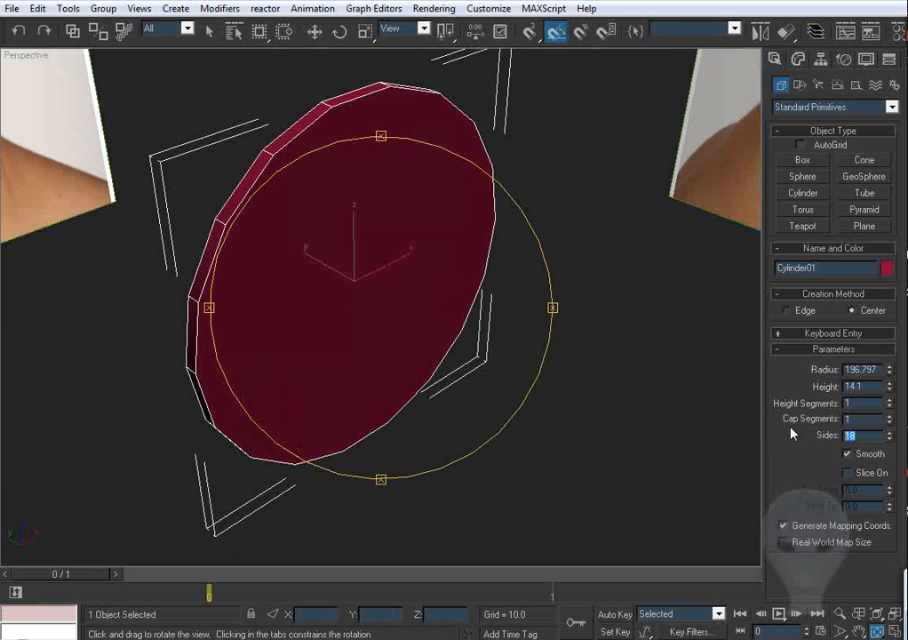
pyautogui.press('Return')
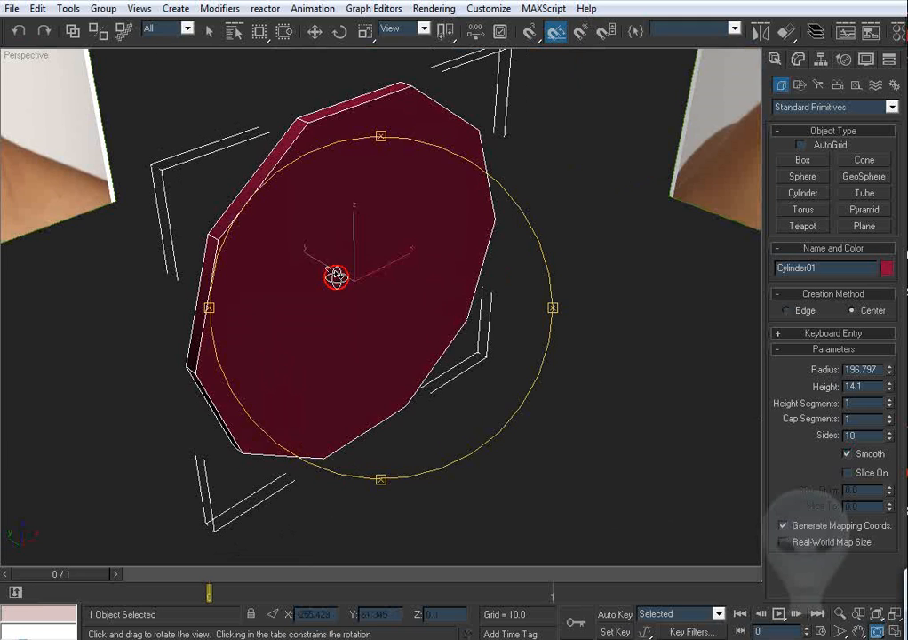
pyautogui.moveTo(334, 274)
pyautogui.mouseDown()
pyautogui.moveTo(324, 298)
pyautogui.moveTo(339, 270)
pyautogui.mouseUp()
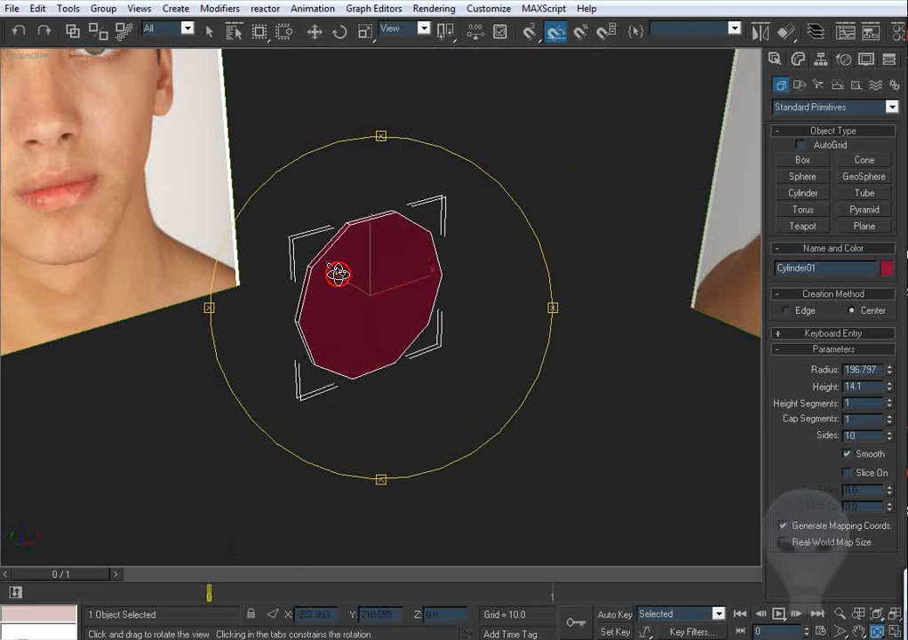
pyautogui.click(890, 415)
pyautogui.moveTo(498, 331); pyautogui.dragTo(405, 290)
pyautogui.press('w')
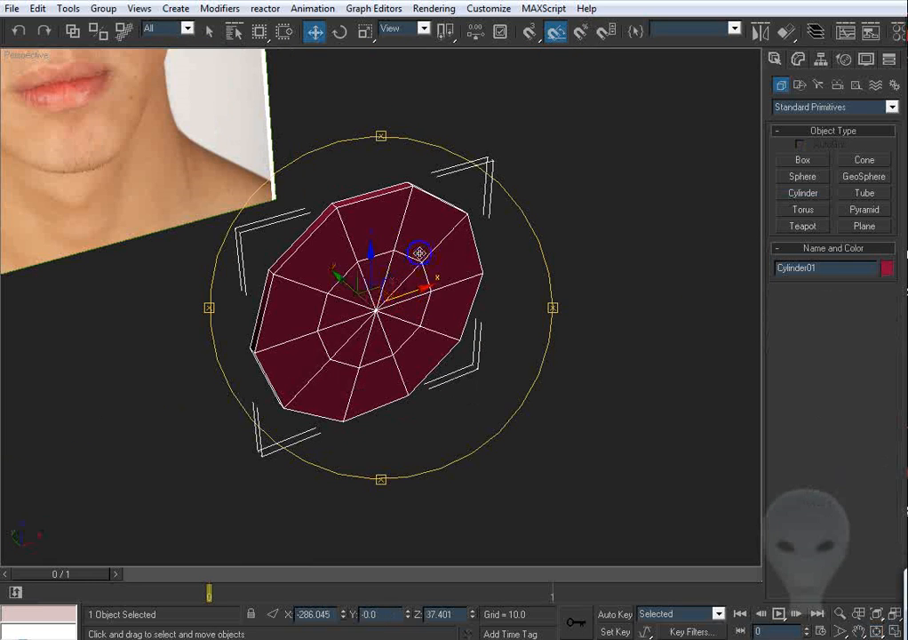
# Convert the cylinder to an editable poly and enter polygon selection.
pyautogui.rightClick(374, 287)
pyautogui.click(560, 433)
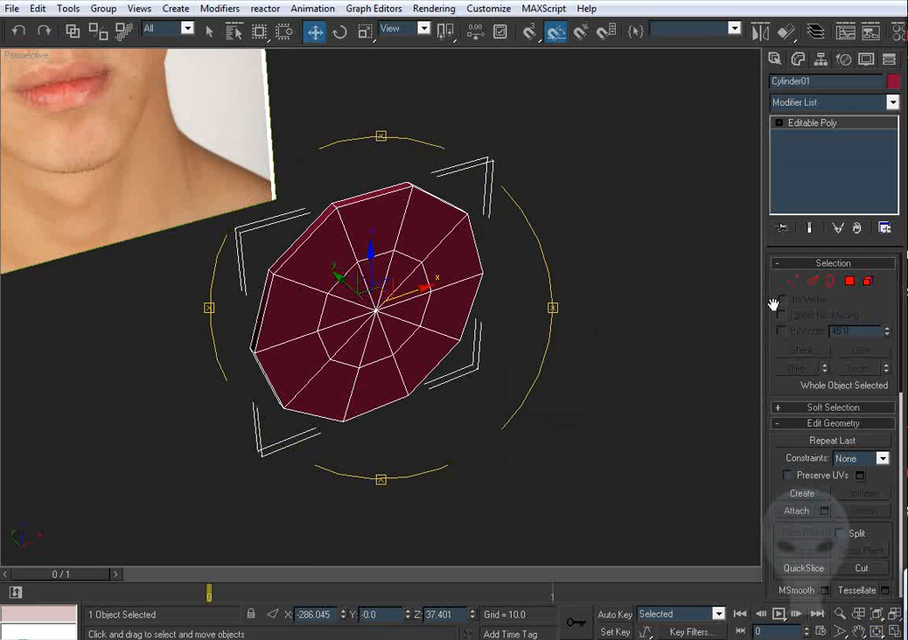
pyautogui.click(830, 281)
pyautogui.click(850, 281)
# Select the cylinder's side and back polygons from the top view, delete them to leave only the front cap, and exit polygon editing.
pyautogui.keyDown('alt'); pyautogui.moveTo(625, 274); pyautogui.dragTo(588, 329, button='middle'); pyautogui.keyUp('alt')
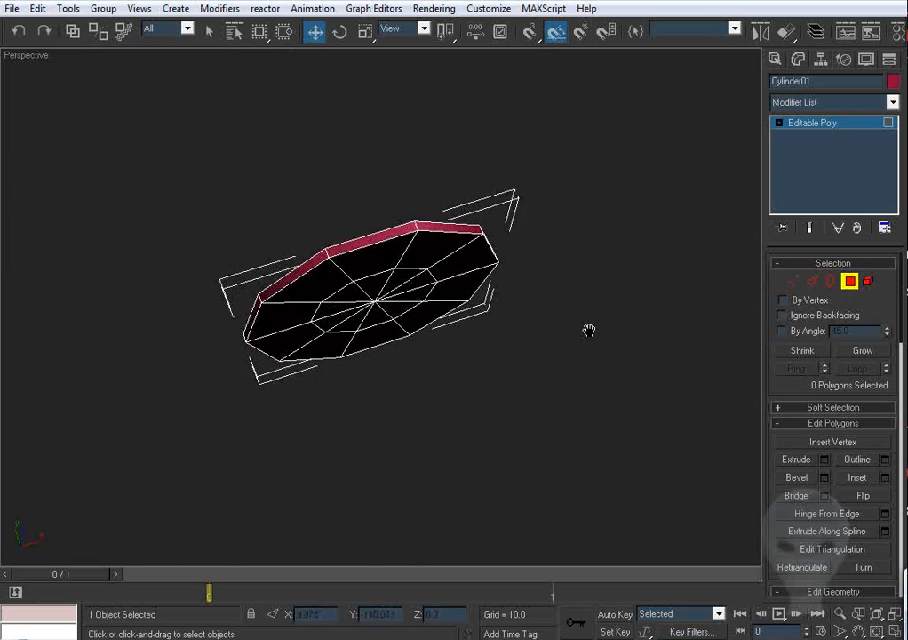
pyautogui.press('t')
pyautogui.scroll(3, 590, 339)
pyautogui.scroll(-2, 511, 288)
pyautogui.moveTo(133, 226); pyautogui.dragTo(737, 310)
pyautogui.press('p')
pyautogui.hotkey('ctrl', 'r')
pyautogui.moveTo(344, 311); pyautogui.dragTo(392, 254)
pyautogui.press('Delete')
pyautogui.click(851, 281)
pyautogui.press('w')
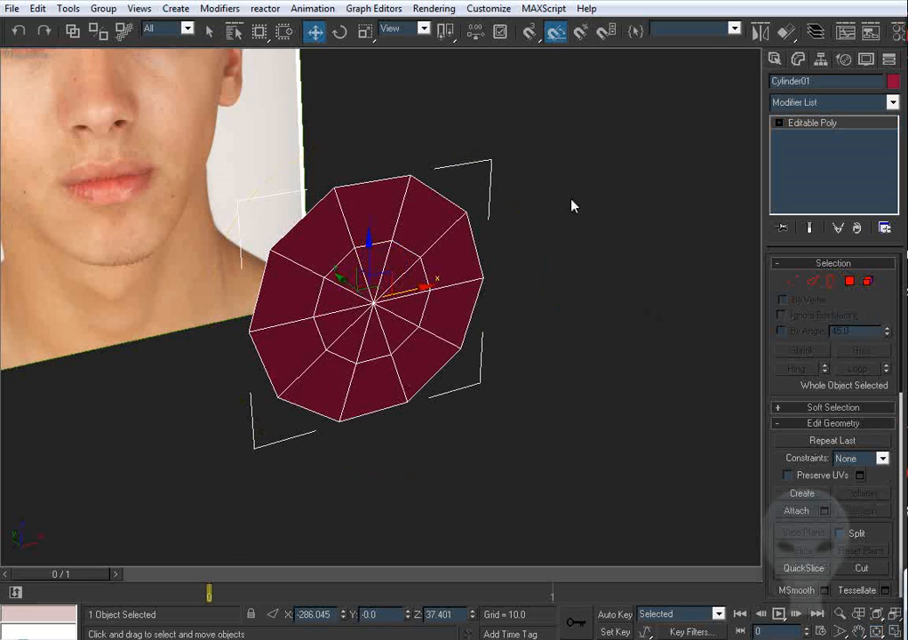
# Assign the gray 07 - Default material to the remaining disc and close the material editor.
pyautogui.click(896, 32)
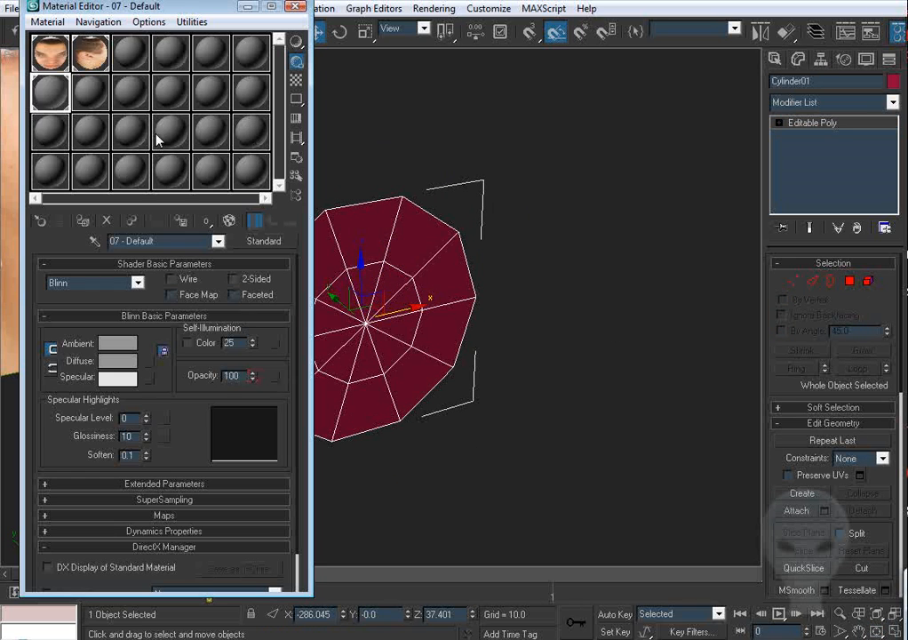
pyautogui.moveTo(55, 98); pyautogui.dragTo(417, 256)
pyautogui.click(297, 7)
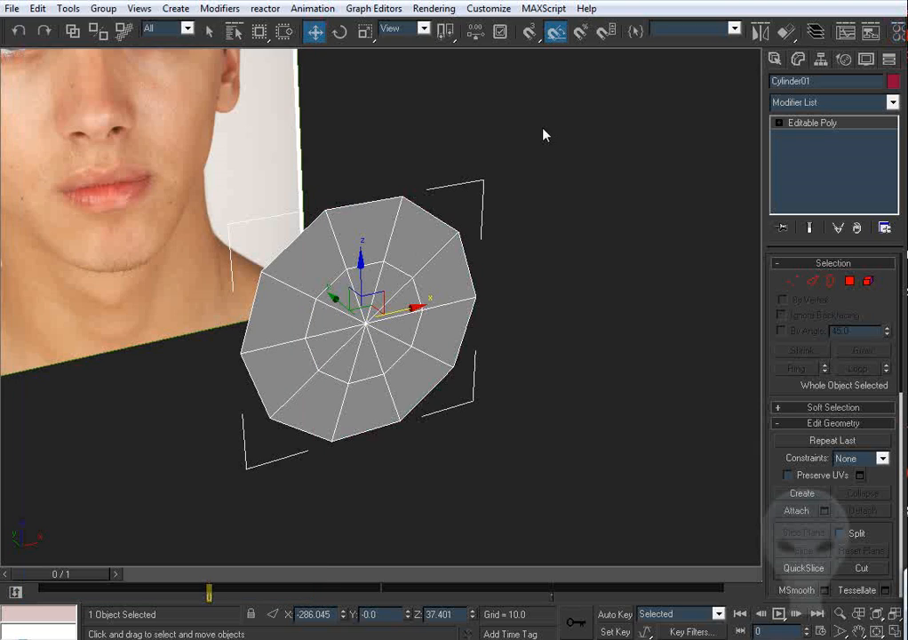
# Set the disc's object color to black and rename it GM_Eye_Lid.
pyautogui.click(893, 82)
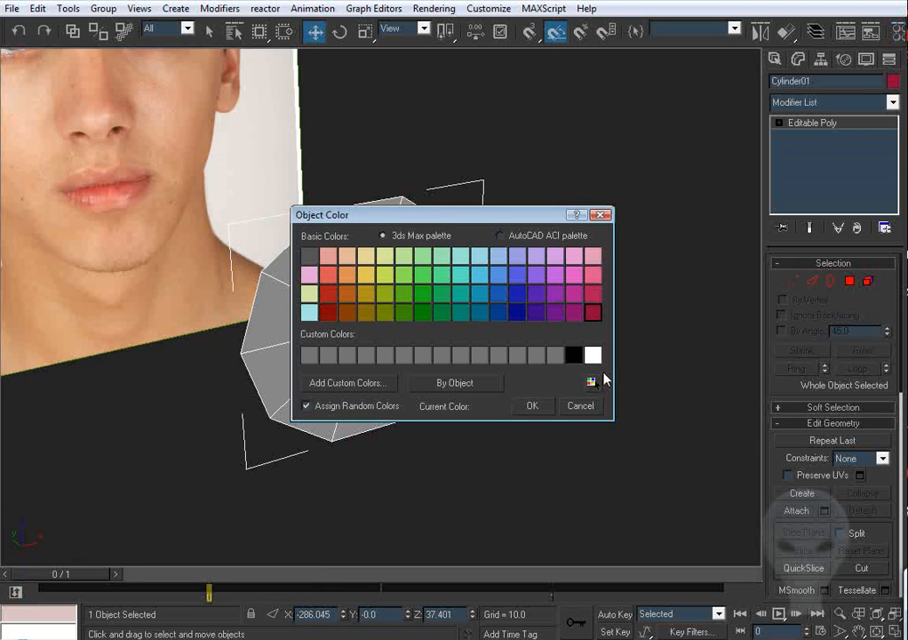
pyautogui.click(573, 354)
pyautogui.click(532, 405)
pyautogui.scroll(1, 511, 233)
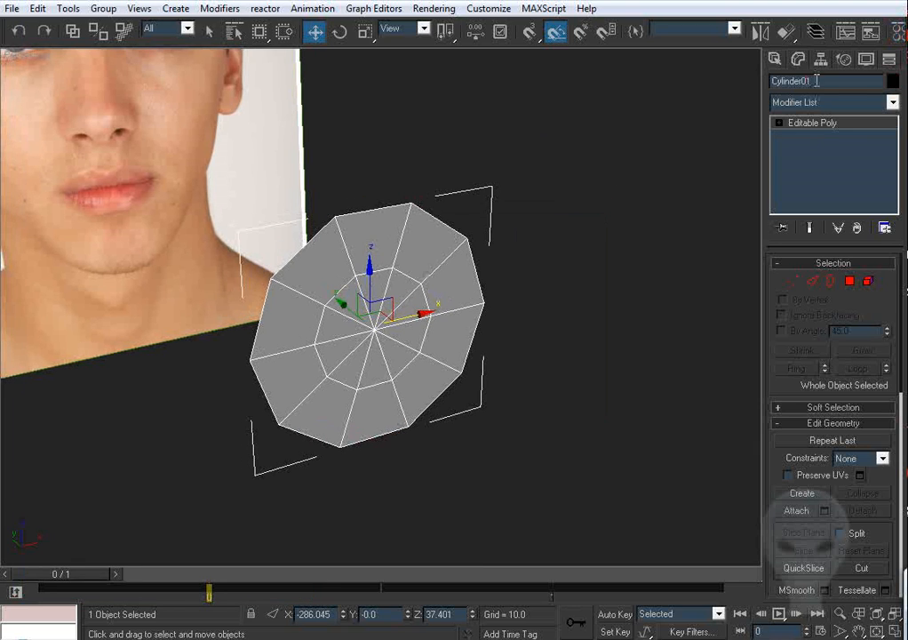
pyautogui.click(816, 81)
pyautogui.write('GM_Eye_Lid')
# Delete the disc's center vertex to open a hole inside the inner ring.
pyautogui.moveTo(512, 230); pyautogui.dragTo(481, 247, button='middle')
pyautogui.click(792, 282)
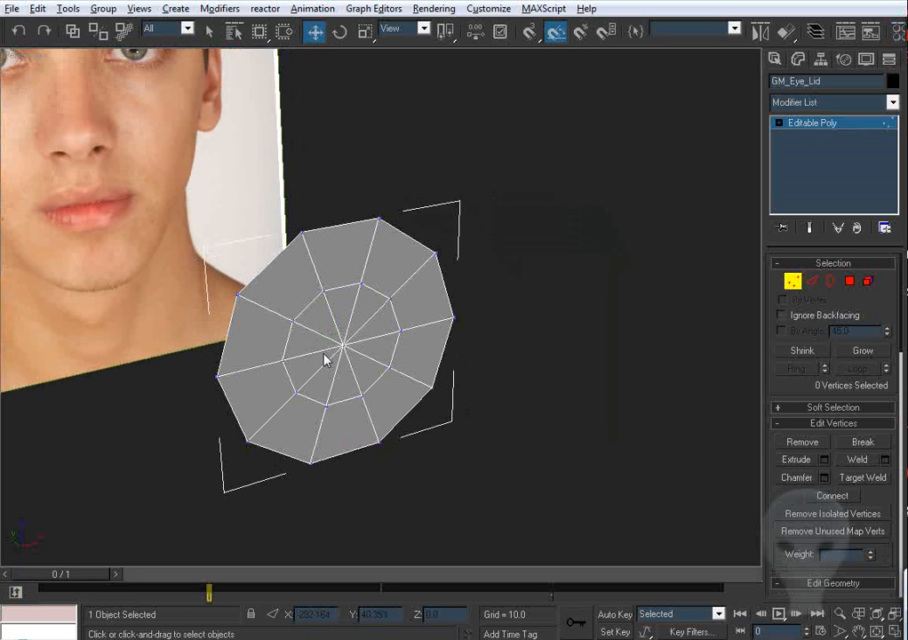
pyautogui.click(344, 345)
pyautogui.press('Delete')
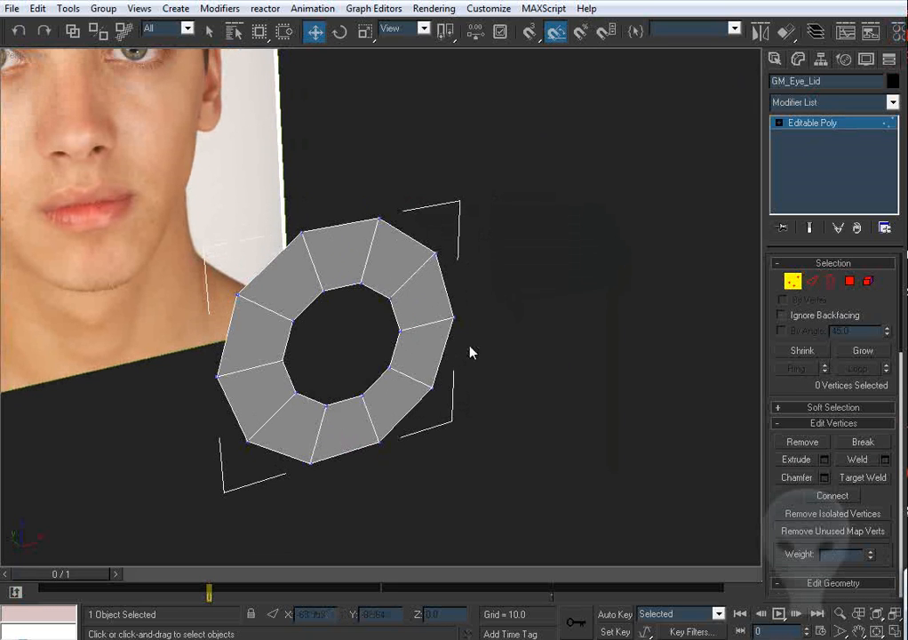
# Go to frame 1 in the front view to see the reference eye through the lid ring, and switch to border selection.
pyautogui.moveTo(514, 337); pyautogui.dragTo(521, 352, button='middle')
pyautogui.press('f')
pyautogui.press('z')
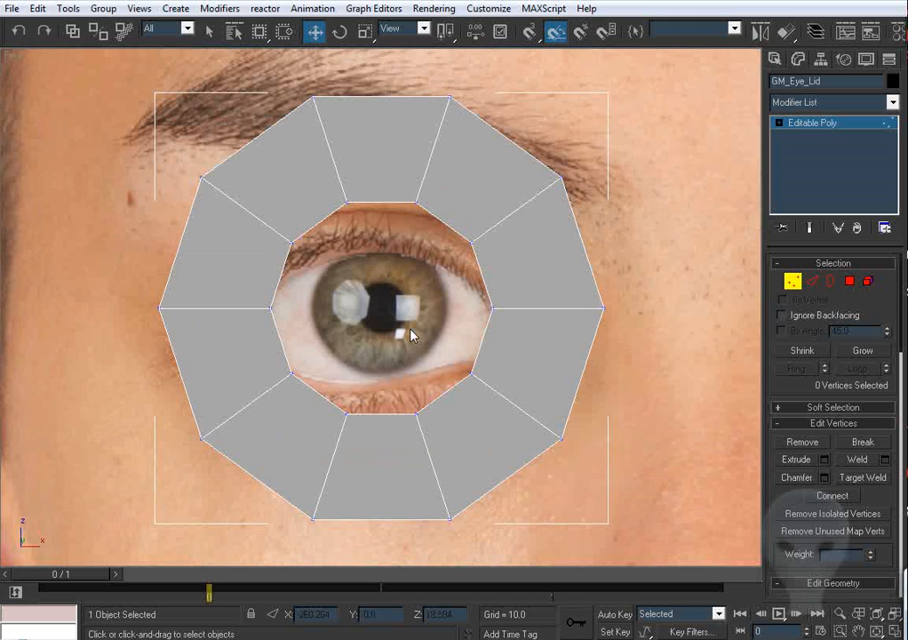
pyautogui.press('.')
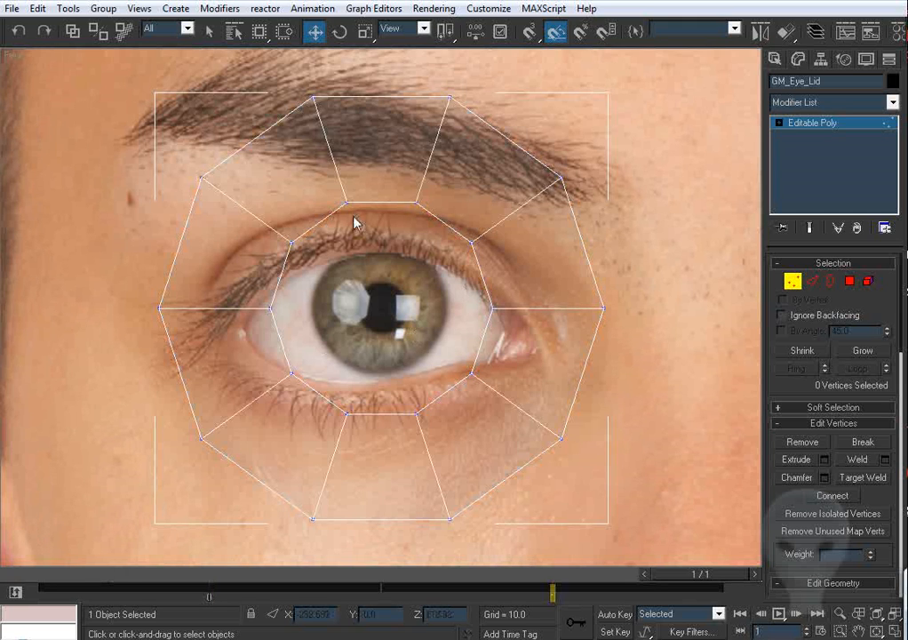
pyautogui.moveTo(354, 217); pyautogui.dragTo(351, 216, button='middle')
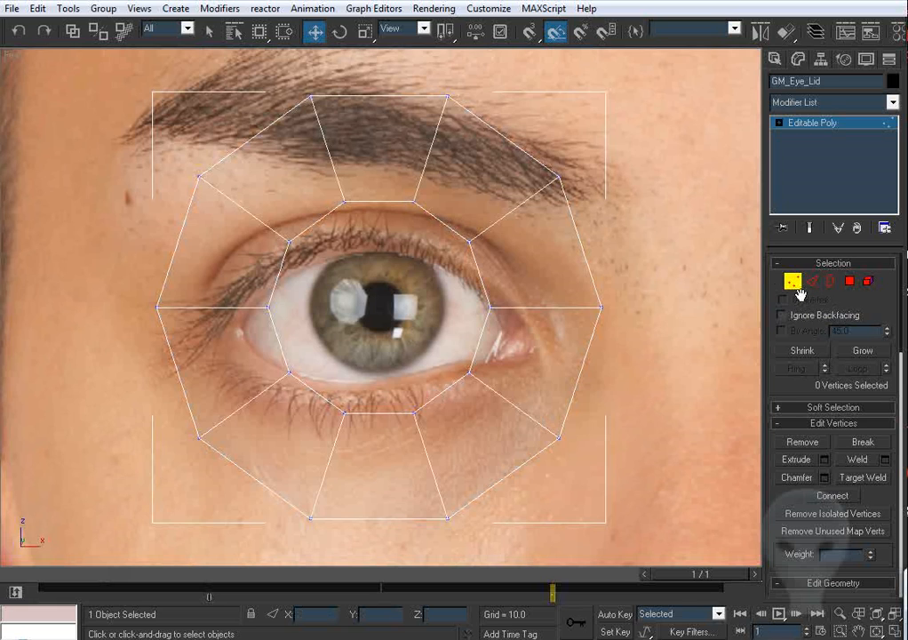
pyautogui.click(827, 284)
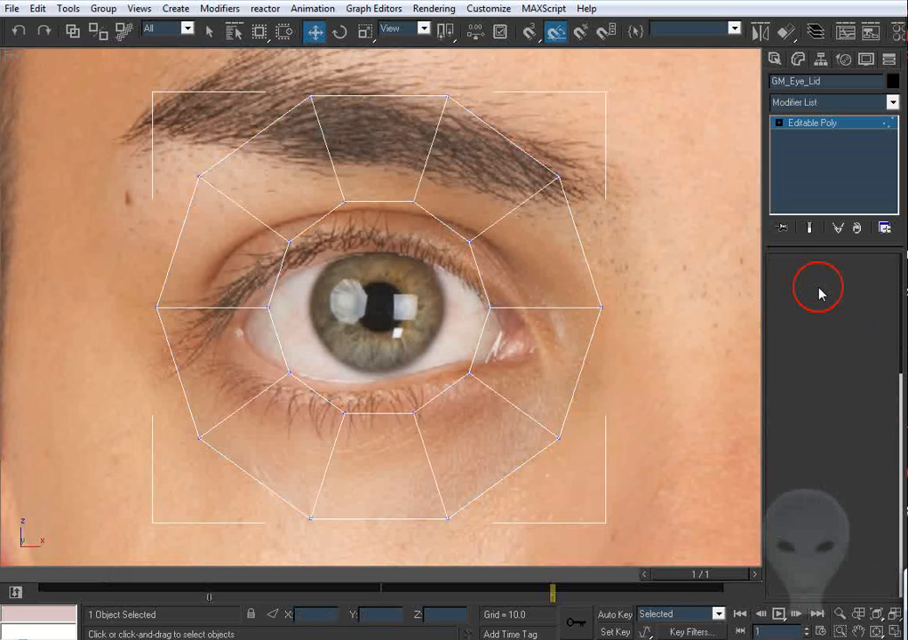
# Uniformly scale up the lid ring's inner border to narrow the band of faces around the reference eye.
pyautogui.click(515, 343)
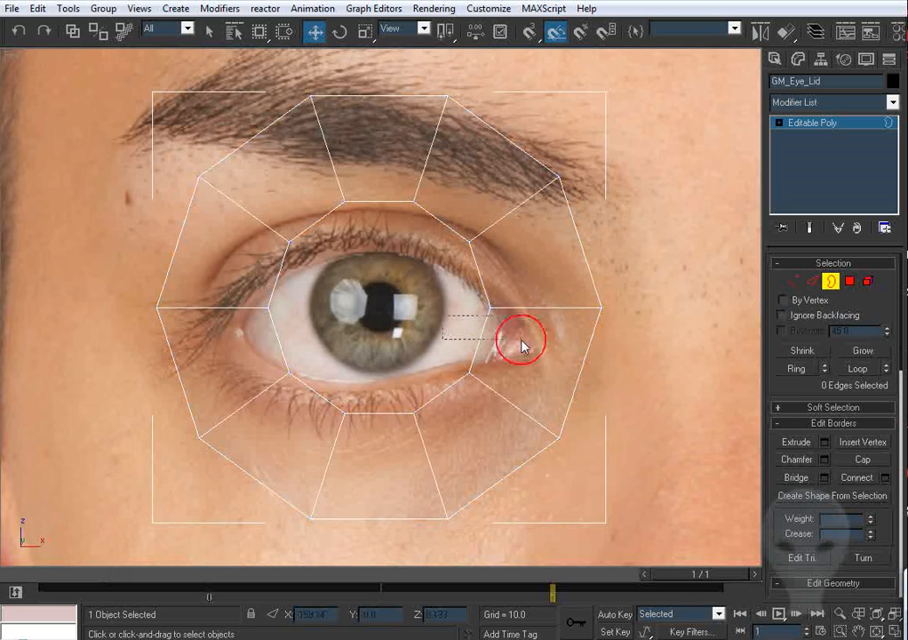
pyautogui.click(365, 32)
pyautogui.moveTo(377, 298); pyautogui.dragTo(387, 264)
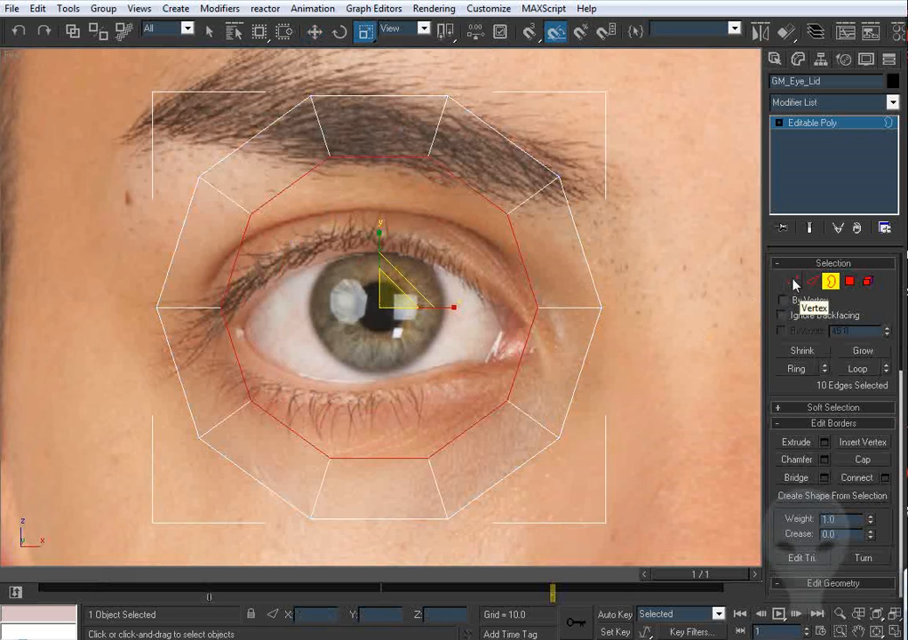
pyautogui.click(834, 281)
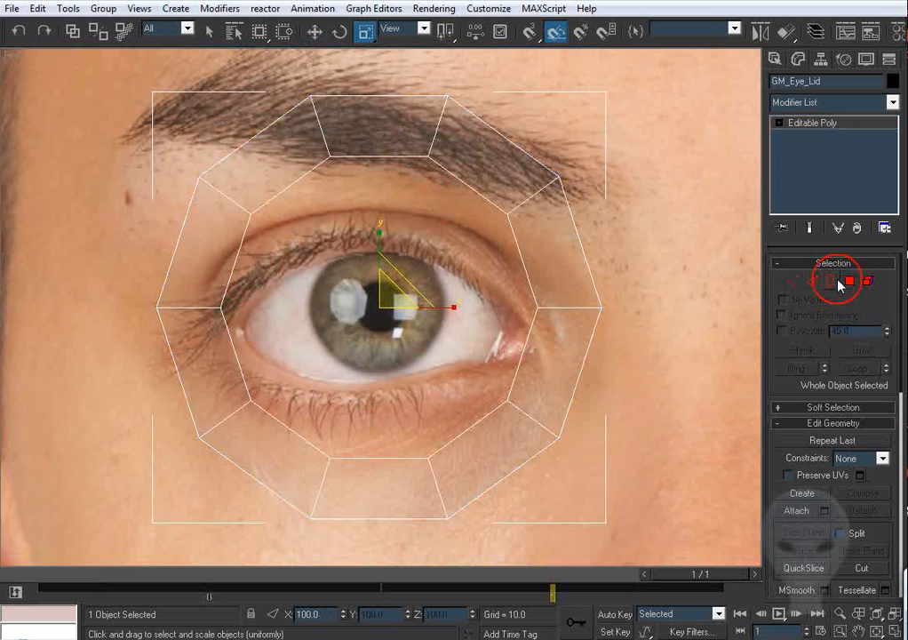
# Move the top vertex pair nearer the nose down so its inner vertex meets the upper lash line above the iris.
pyautogui.scroll(-3, 641, 344)
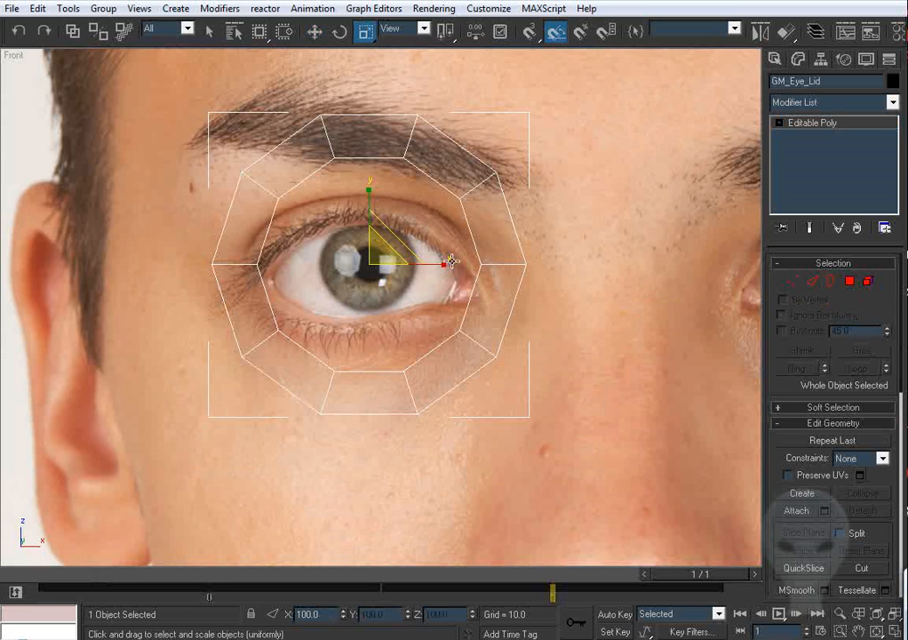
pyautogui.moveTo(525, 289); pyautogui.dragTo(531, 320, button='middle')
pyautogui.click(793, 281)
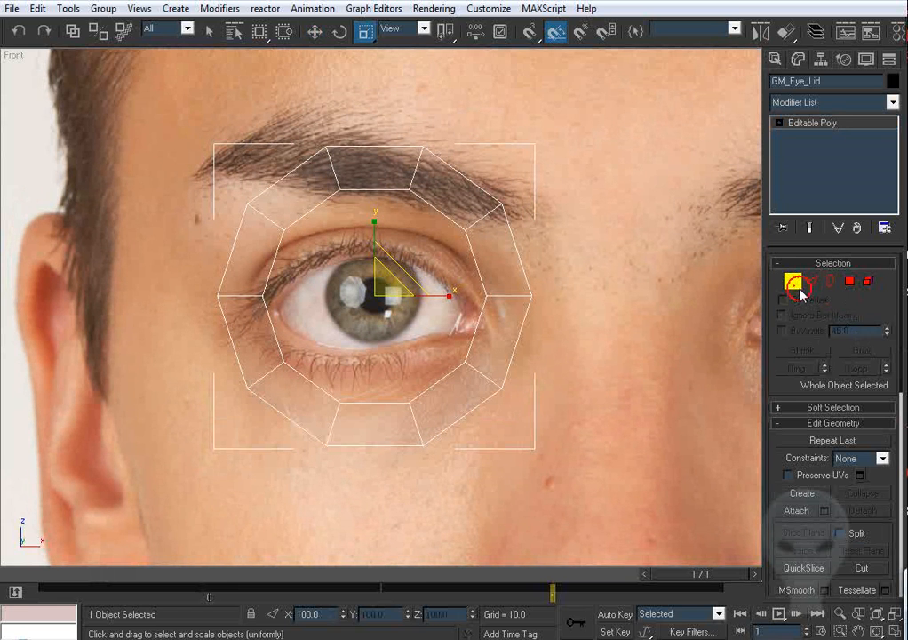
pyautogui.moveTo(478, 296); pyautogui.dragTo(469, 320, button='middle')
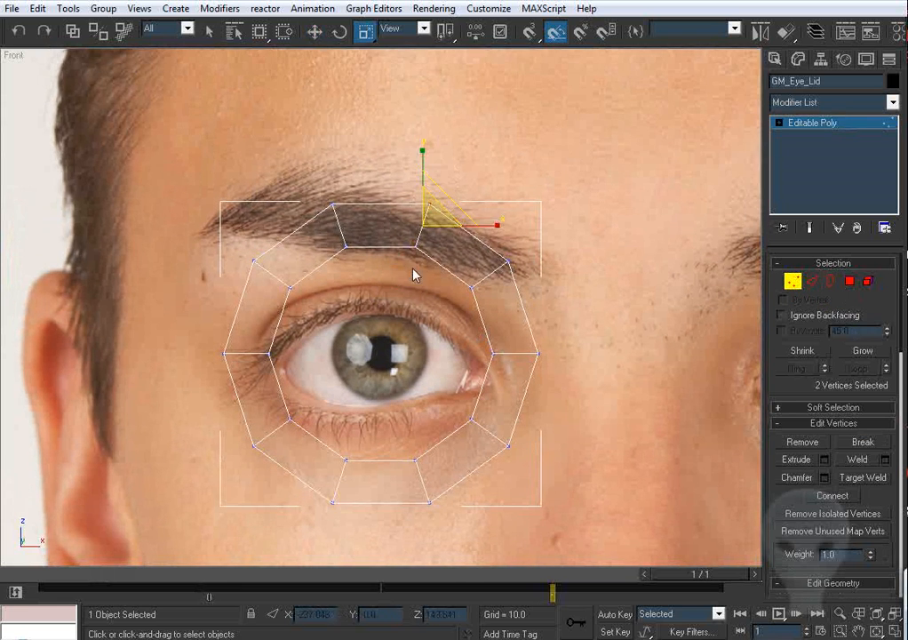
pyautogui.press('w')
pyautogui.scroll(3, 419, 238)
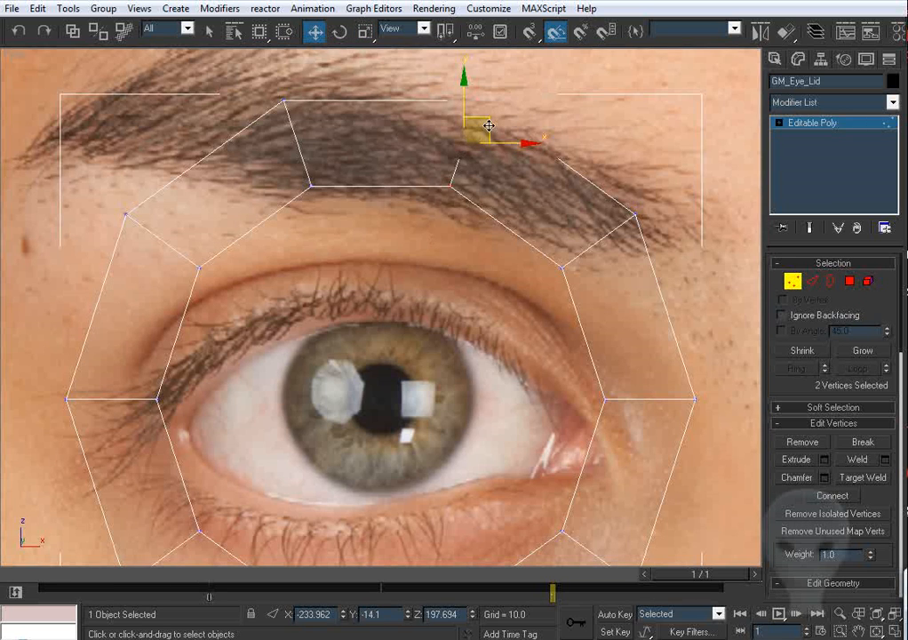
pyautogui.moveTo(480, 129); pyautogui.dragTo(468, 255)
# Lower the next vertex pair toward the nose onto the upper lid edge and fine-tune the pair above the iris.
pyautogui.moveTo(719, 175); pyautogui.dragTo(553, 293)
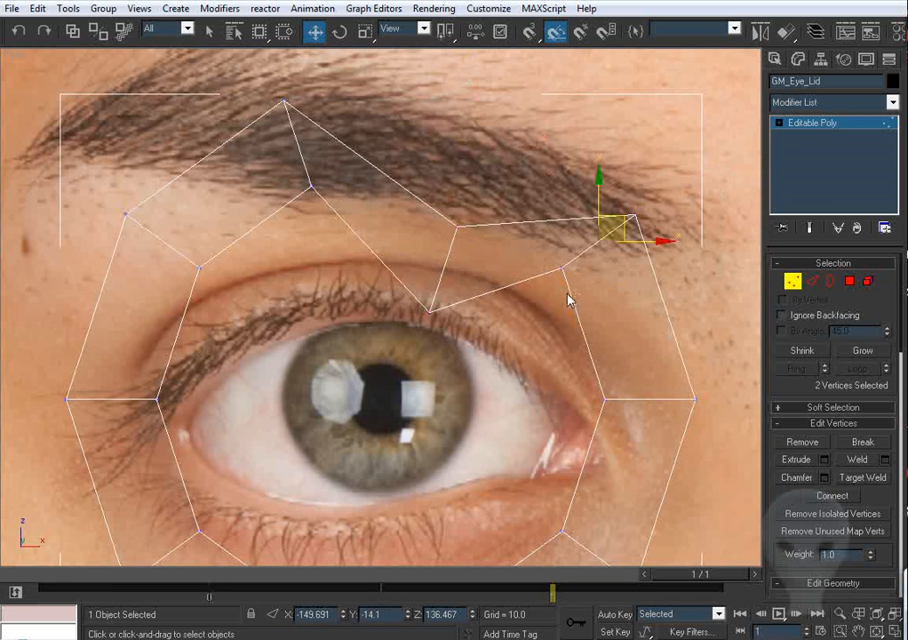
pyautogui.moveTo(610, 243); pyautogui.dragTo(574, 207, button='middle')
pyautogui.moveTo(587, 183); pyautogui.dragTo(525, 273)
pyautogui.moveTo(458, 154); pyautogui.dragTo(379, 280)
pyautogui.moveTo(436, 214); pyautogui.dragTo(432, 223)
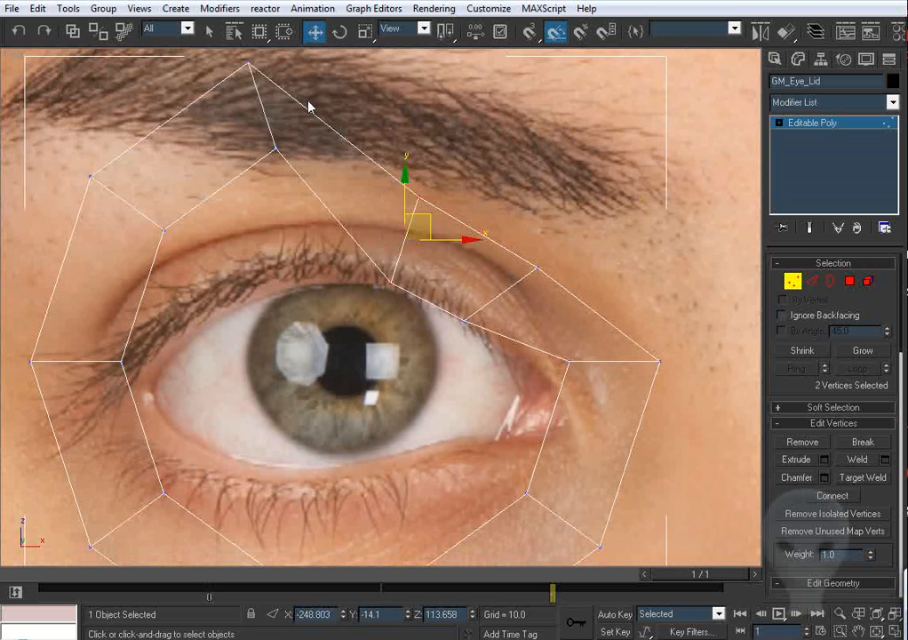
# Lower the other top vertex pair to the lid edge and move the nose-side pair onto the eye's inner corner.
pyautogui.moveTo(243, 39); pyautogui.dragTo(288, 160)
pyautogui.moveTo(288, 87); pyautogui.dragTo(298, 227)
pyautogui.moveTo(491, 337); pyautogui.dragTo(396, 218, button='middle')
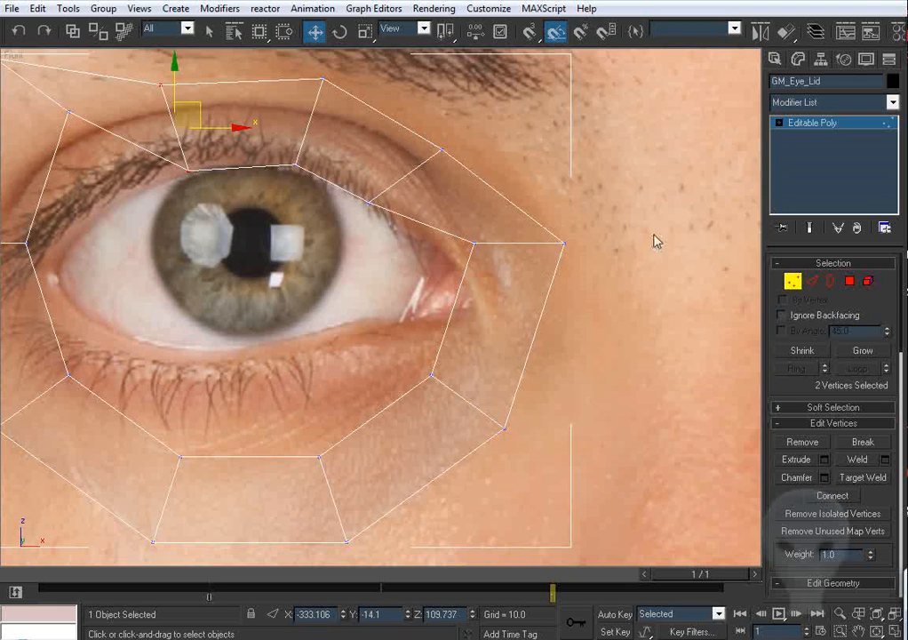
pyautogui.moveTo(654, 236); pyautogui.dragTo(470, 278)
pyautogui.moveTo(541, 226); pyautogui.dragTo(551, 288)
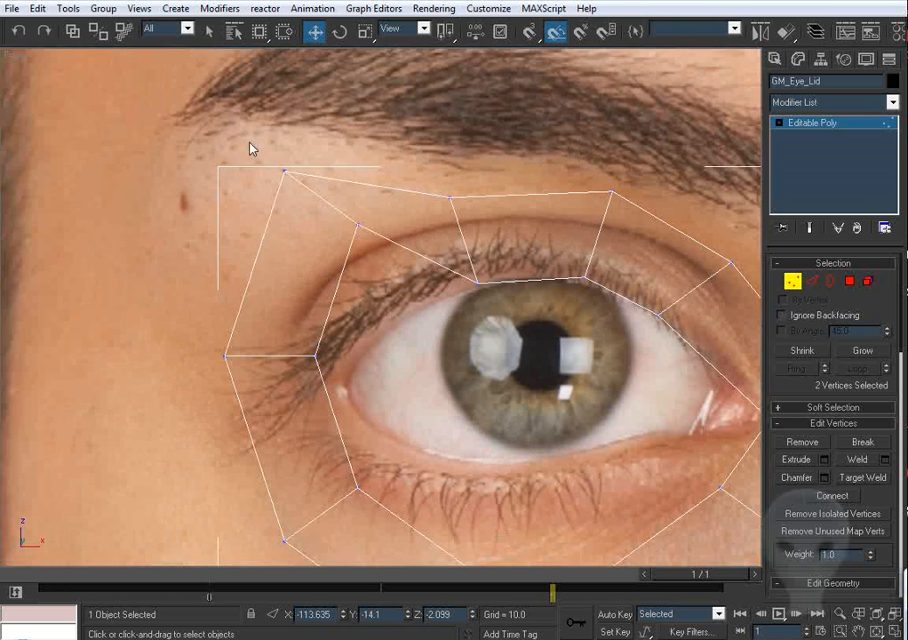
# Fit the outer upper vertex pair to the upper lid edge and the temple-side pair to the eye's outer corner.
pyautogui.moveTo(252, 150); pyautogui.dragTo(365, 252)
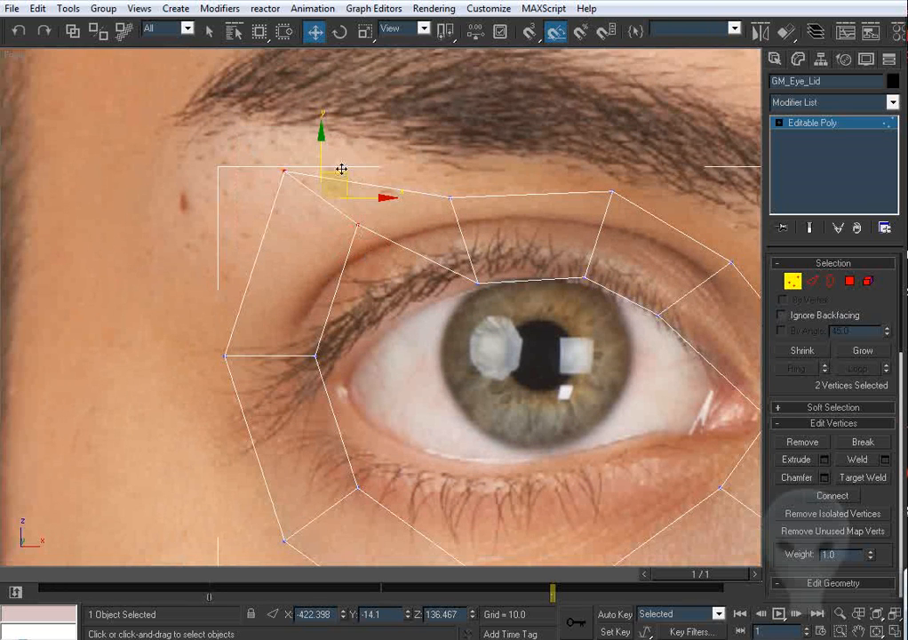
pyautogui.moveTo(344, 183); pyautogui.dragTo(382, 273)
pyautogui.moveTo(432, 338); pyautogui.dragTo(455, 277, button='middle')
pyautogui.moveTo(192, 254); pyautogui.dragTo(361, 331)
pyautogui.moveTo(323, 285); pyautogui.dragTo(346, 310)
# Raise the two lower vertex pairs nearest the outer corner so their inner vertices follow the lower lid edge.
pyautogui.moveTo(479, 399); pyautogui.dragTo(446, 329, button='middle')
pyautogui.moveTo(379, 349); pyautogui.dragTo(221, 430)
pyautogui.moveTo(335, 364); pyautogui.dragTo(374, 319)
pyautogui.moveTo(524, 414); pyautogui.dragTo(487, 359, button='middle')
pyautogui.moveTo(475, 353); pyautogui.dragTo(366, 488)
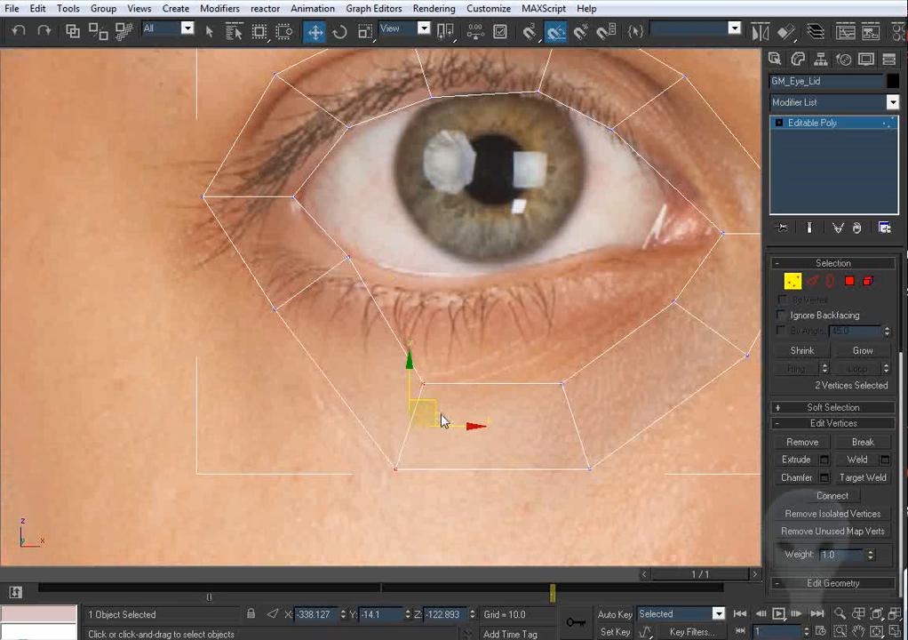
pyautogui.moveTo(442, 420); pyautogui.dragTo(448, 309)
# Fit the two remaining lower vertex pairs to the lower lid edge between the iris and the inner corner.
pyautogui.moveTo(604, 373); pyautogui.dragTo(549, 356, button='middle')
pyautogui.moveTo(474, 336); pyautogui.dragTo(547, 466)
pyautogui.moveTo(544, 377); pyautogui.dragTo(527, 430, button='middle')
pyautogui.moveTo(527, 437); pyautogui.dragTo(494, 325)
pyautogui.moveTo(564, 311); pyautogui.dragTo(513, 317, button='middle')
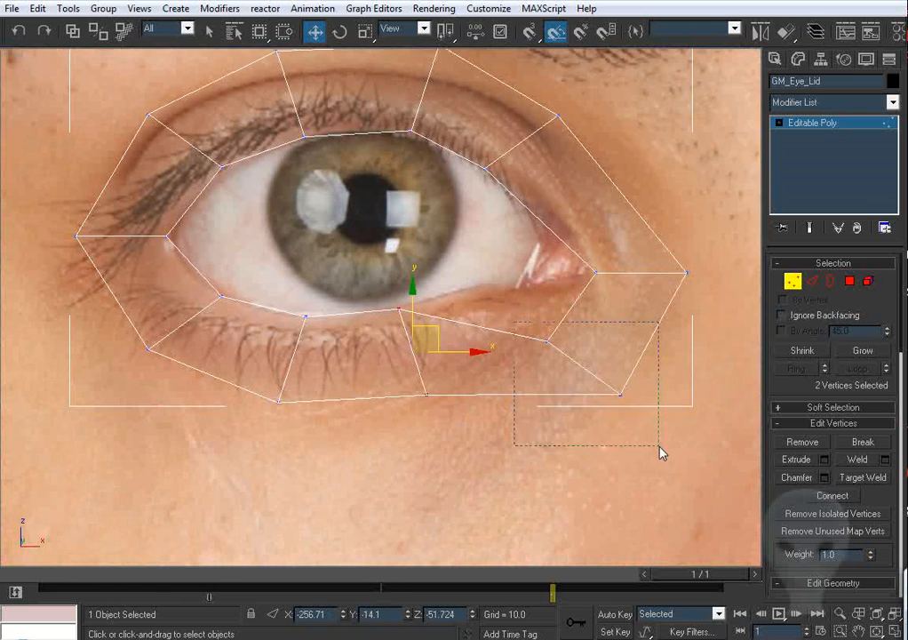
pyautogui.moveTo(661, 454); pyautogui.dragTo(662, 455)
pyautogui.moveTo(613, 351); pyautogui.dragTo(613, 413, button='middle')
pyautogui.moveTo(608, 413); pyautogui.dragTo(549, 356)
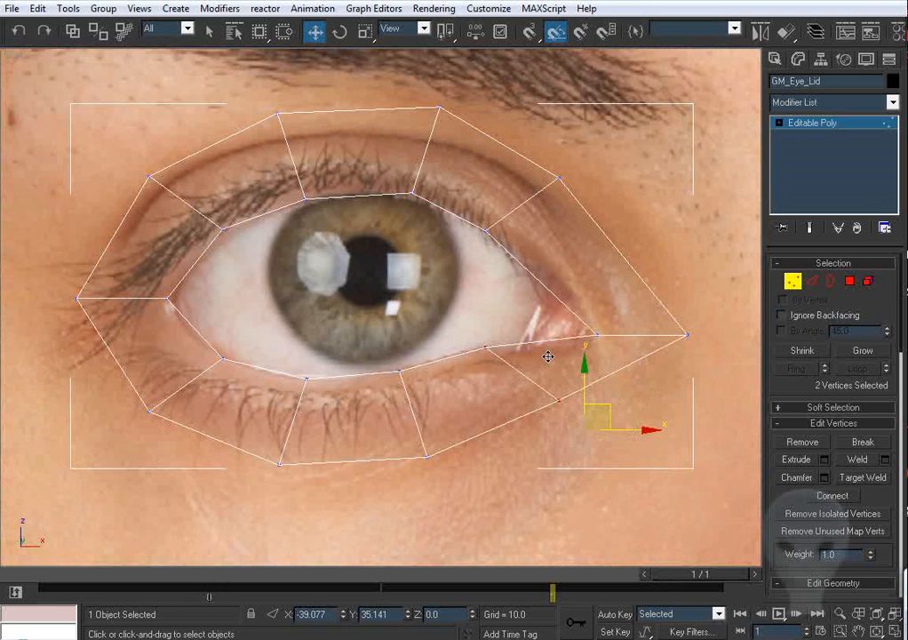
# Pull the outer-loop vertices at the inner corner and along the top of the upper lid closer to the inner loop.
pyautogui.moveTo(703, 332); pyautogui.dragTo(667, 346, button='middle')
pyautogui.click(640, 369)
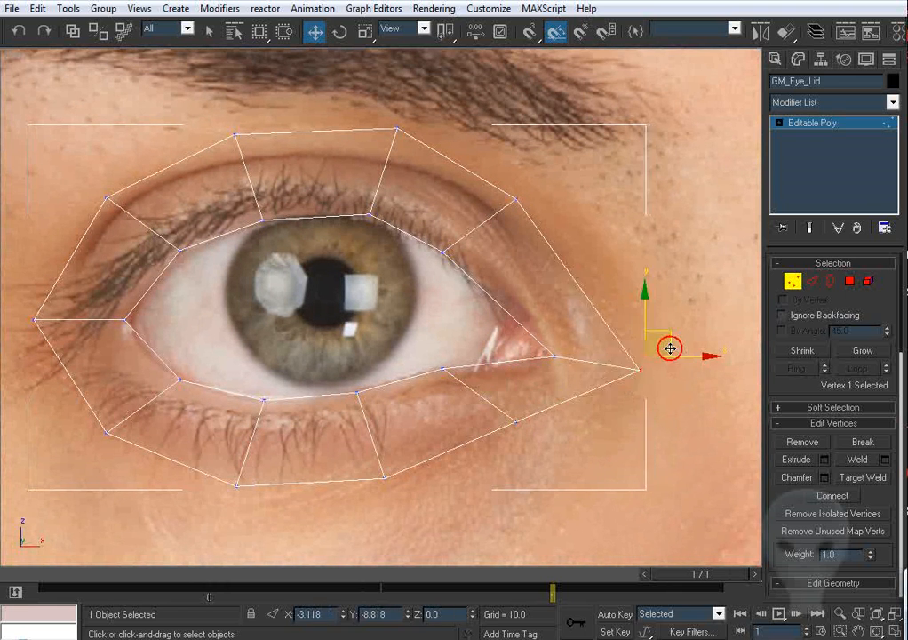
pyautogui.moveTo(670, 348); pyautogui.dragTo(631, 364)
pyautogui.moveTo(555, 355); pyautogui.dragTo(596, 420, button='middle')
pyautogui.moveTo(555, 264); pyautogui.dragTo(510, 286)
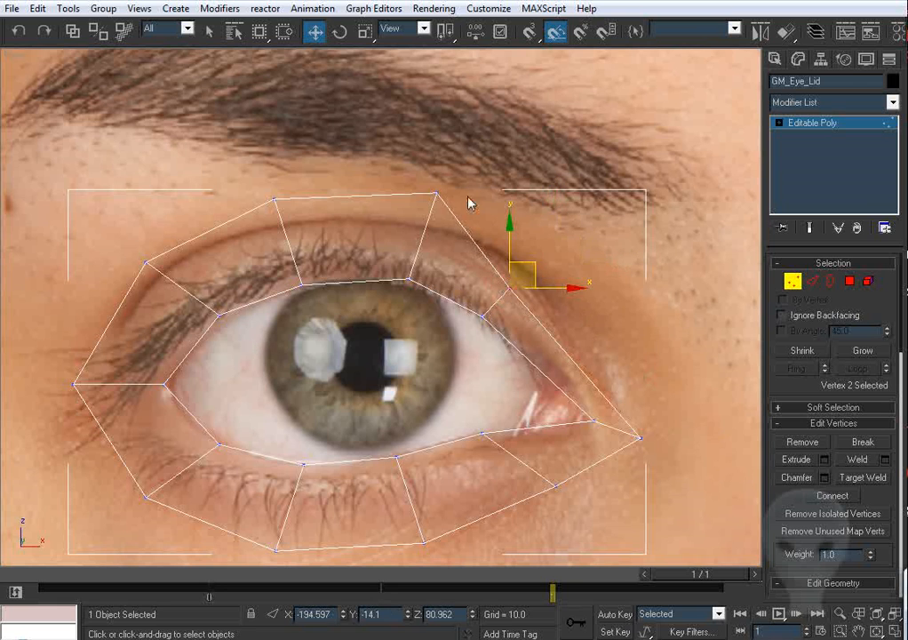
pyautogui.moveTo(435, 194); pyautogui.dragTo(421, 247)
pyautogui.moveTo(275, 200); pyautogui.dragTo(289, 245)
# Pull the three outer-loop vertices around the eye's outer corner in toward the inner loop.
pyautogui.scroll(2, 169, 222)
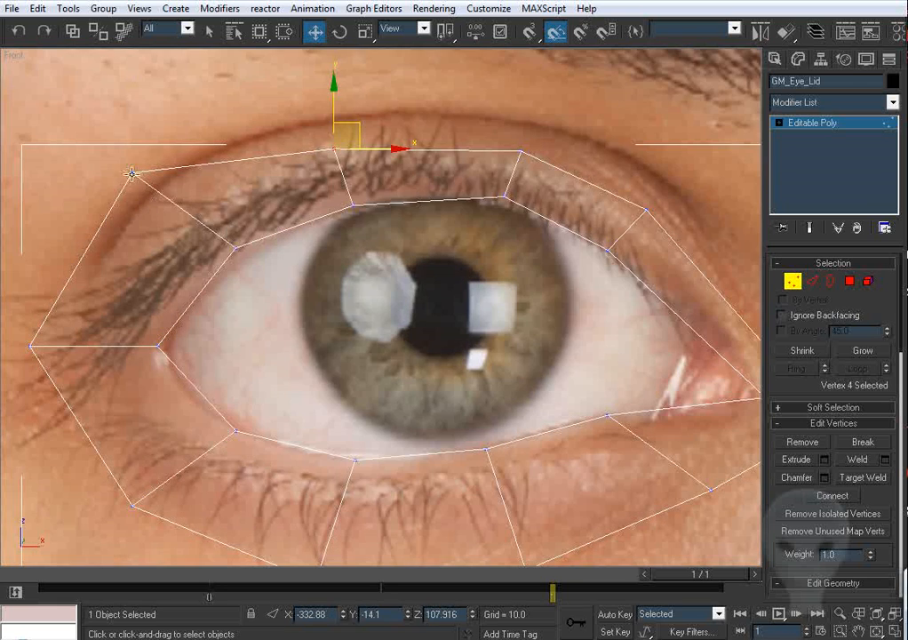
pyautogui.moveTo(131, 174); pyautogui.dragTo(200, 212)
pyautogui.moveTo(192, 239); pyautogui.dragTo(313, 203, button='middle')
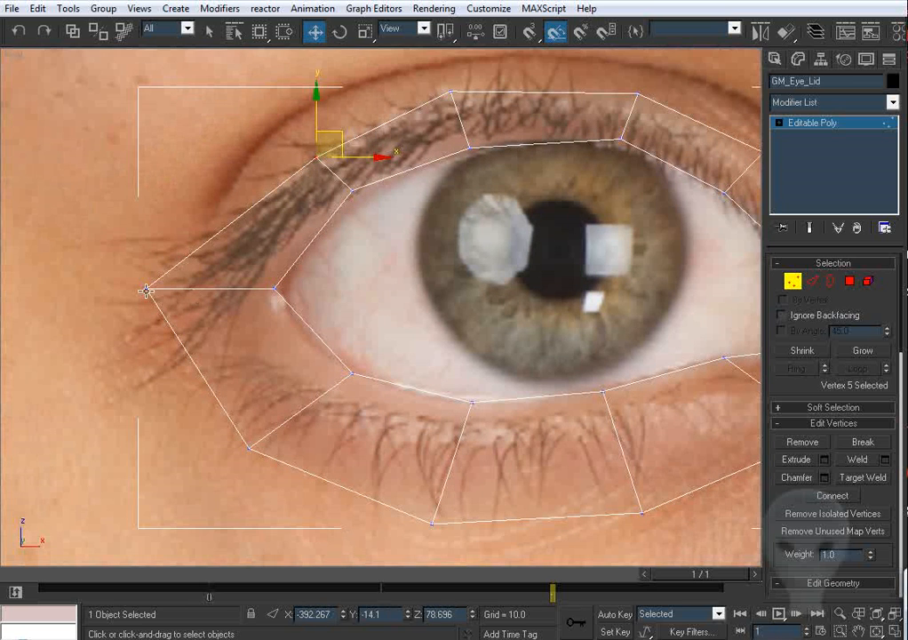
pyautogui.moveTo(147, 290); pyautogui.dragTo(220, 291)
pyautogui.moveTo(246, 453); pyautogui.dragTo(298, 421)
# Raise the remaining outer-loop vertices below the lower lid and adjust the outer-loop tip at the inner corner.
pyautogui.moveTo(433, 522); pyautogui.dragTo(397, 438, button='middle')
pyautogui.moveTo(396, 441); pyautogui.dragTo(426, 382)
pyautogui.moveTo(623, 401); pyautogui.dragTo(480, 405, button='middle')
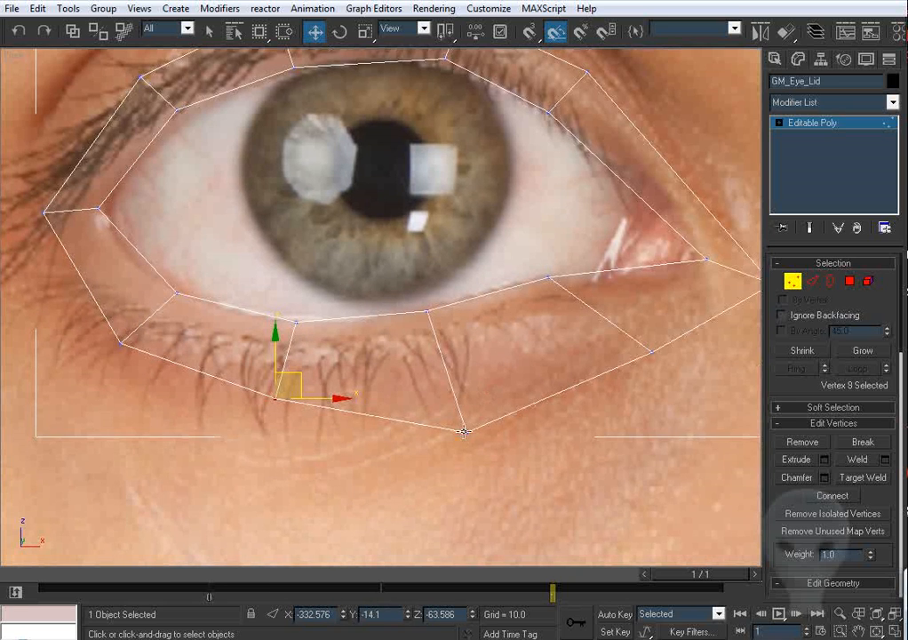
pyautogui.moveTo(463, 432); pyautogui.dragTo(453, 375)
pyautogui.moveTo(649, 333); pyautogui.dragTo(543, 377, button='middle')
pyautogui.moveTo(543, 376); pyautogui.dragTo(490, 360)
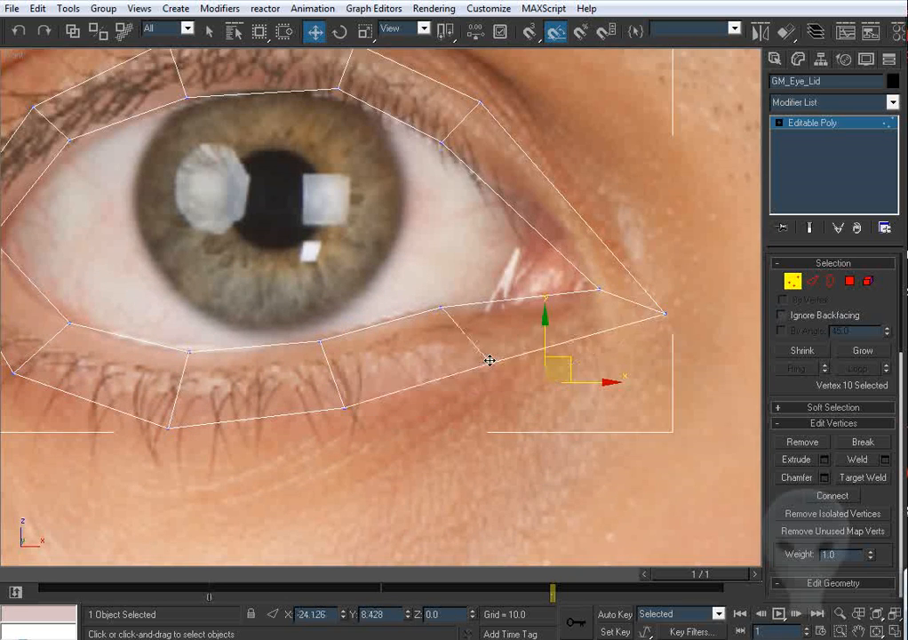
pyautogui.scroll(-2, 445, 323)
pyautogui.moveTo(583, 313)
pyautogui.mouseDown()
pyautogui.moveTo(581, 301)
pyautogui.moveTo(593, 309)
pyautogui.mouseUp()
# Chamfer the edge joining the inner and outer loops at the eye's inner corner by 6.37.
pyautogui.moveTo(588, 242); pyautogui.dragTo(473, 226, button='middle')
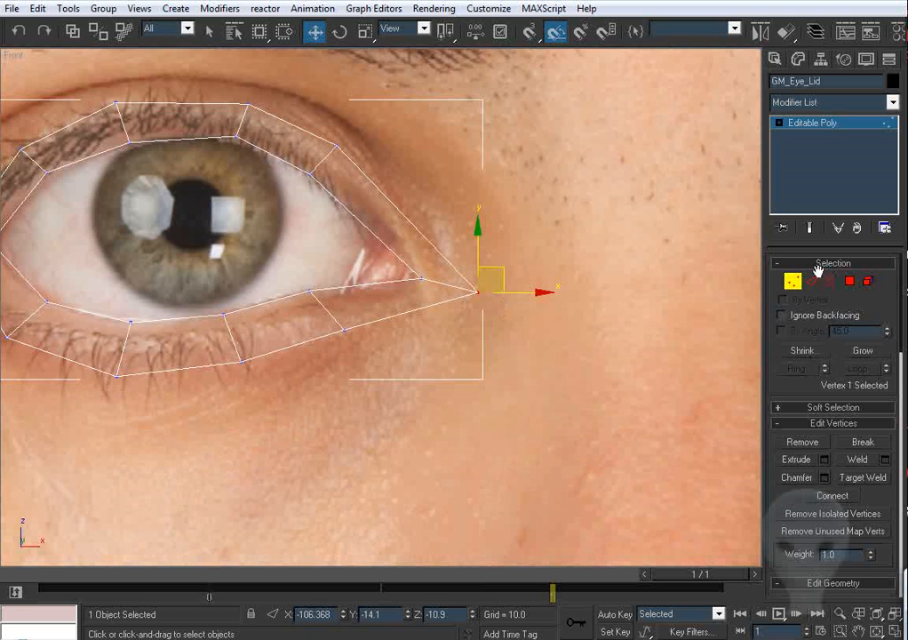
pyautogui.click(811, 281)
pyautogui.click(434, 282)
pyautogui.rightClick(445, 262)
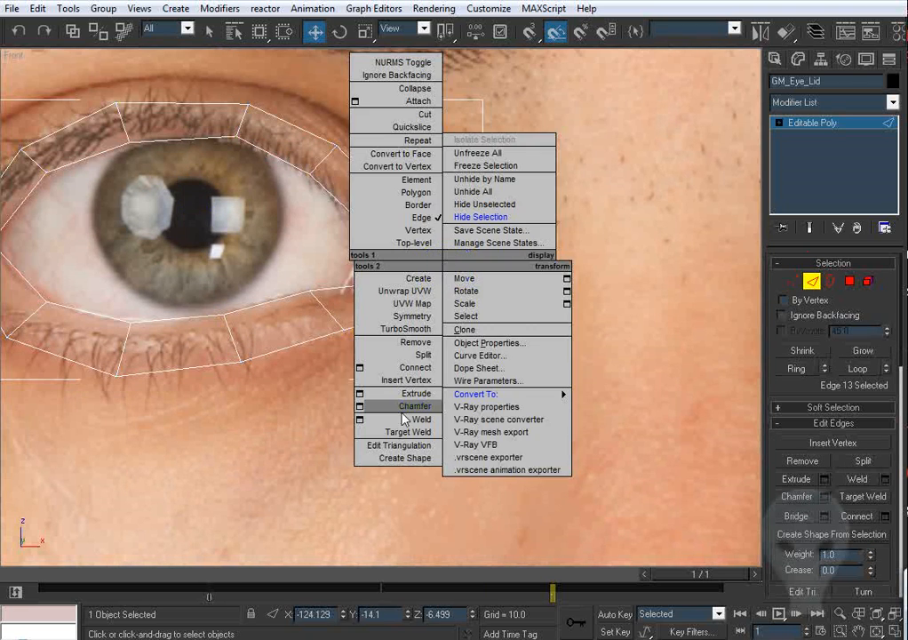
pyautogui.click(360, 406)
pyautogui.moveTo(478, 282); pyautogui.dragTo(480, 335)
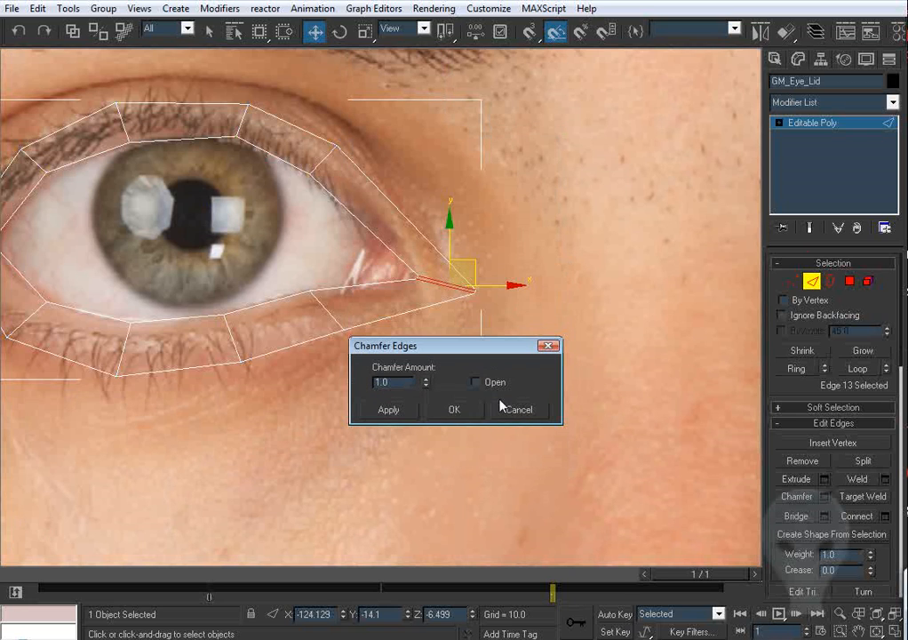
pyautogui.moveTo(435, 384); pyautogui.dragTo(441, 628)
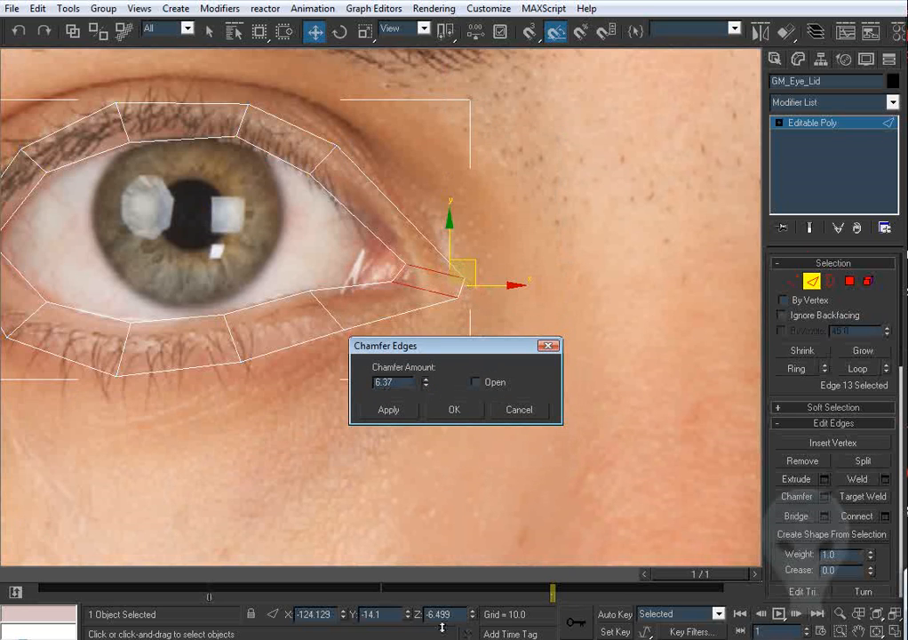
pyautogui.click(467, 409)
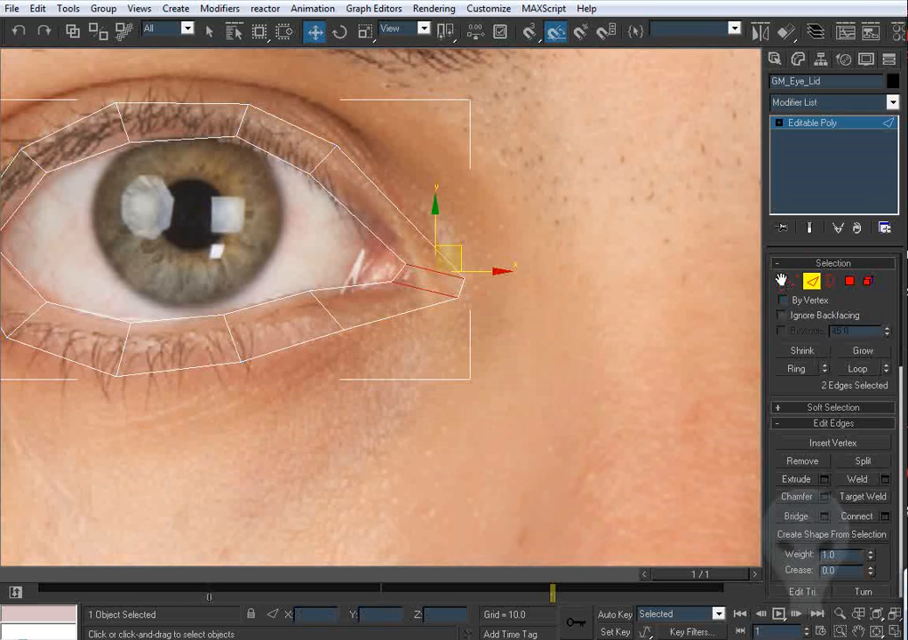
# Spread the two inner-loop vertices of the chamfered edges to frame the pink tissue at the inner corner.
pyautogui.click(781, 281)
pyautogui.scroll(3, 459, 294)
pyautogui.scroll(2, 441, 331)
pyautogui.click(389, 295)
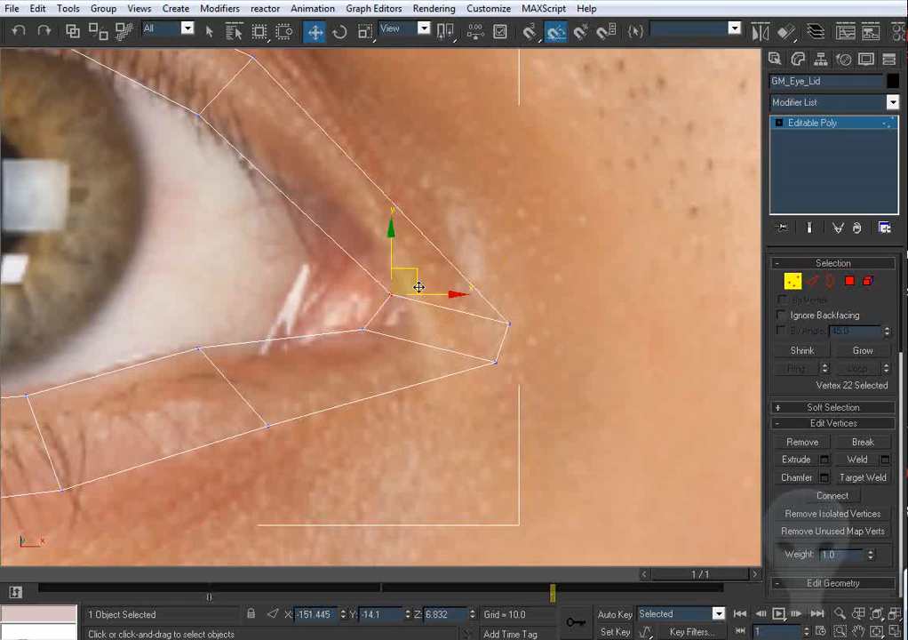
pyautogui.moveTo(419, 287)
pyautogui.mouseDown()
pyautogui.moveTo(436, 264)
pyautogui.moveTo(433, 280)
pyautogui.mouseUp()
pyautogui.click(367, 329)
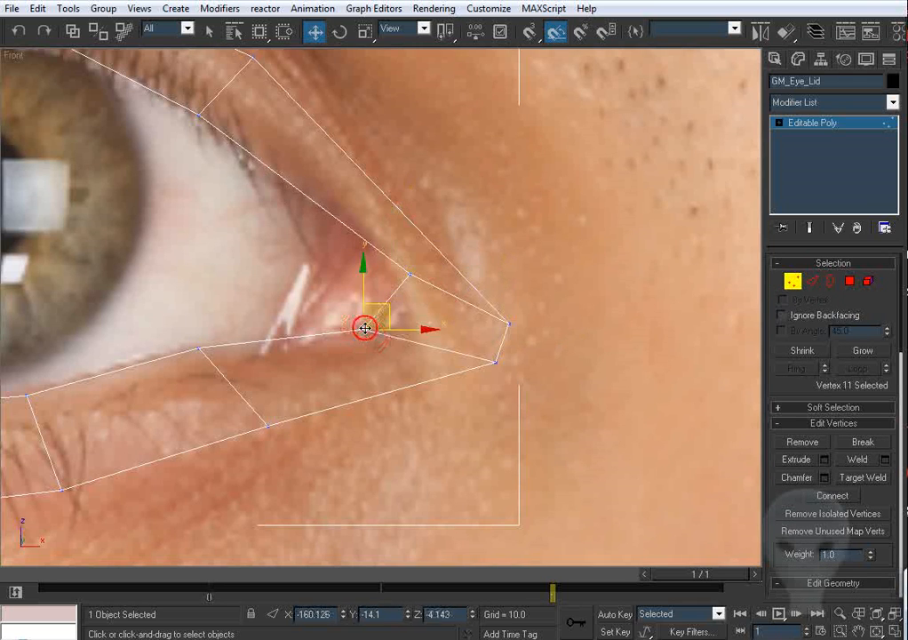
pyautogui.moveTo(365, 329); pyautogui.dragTo(366, 349)
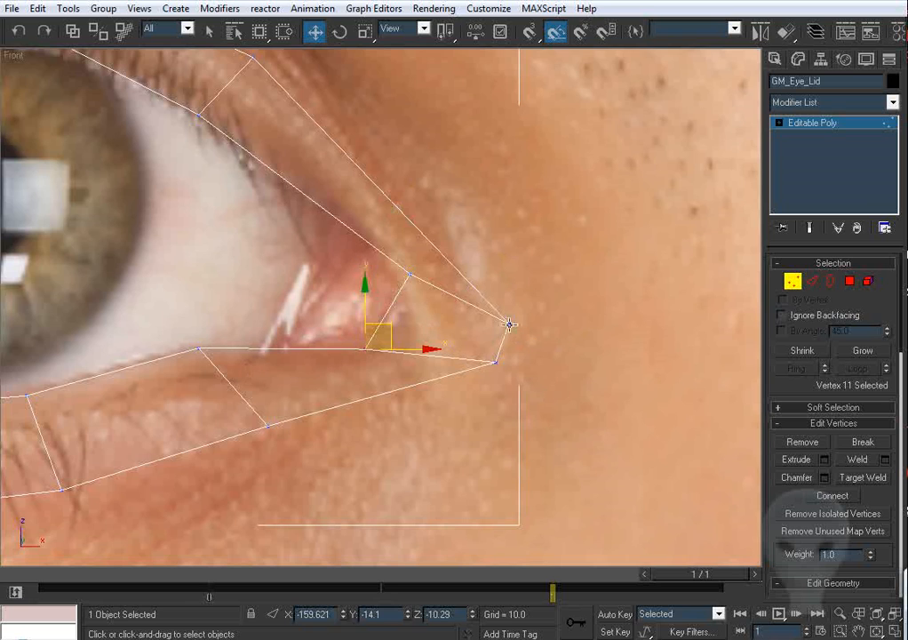
# Spread the two outer-loop vertices at the inner corner apart to widen the lid band there.
pyautogui.moveTo(509, 325); pyautogui.dragTo(461, 216)
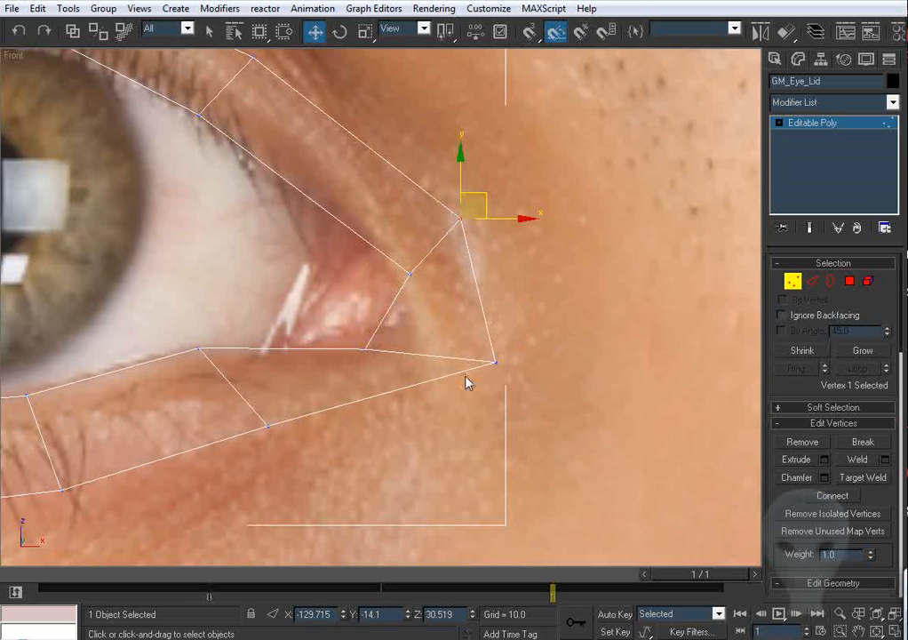
pyautogui.moveTo(495, 362); pyautogui.dragTo(458, 420)
pyautogui.moveTo(460, 219); pyautogui.dragTo(510, 256)
pyautogui.scroll(-5, 485, 279)
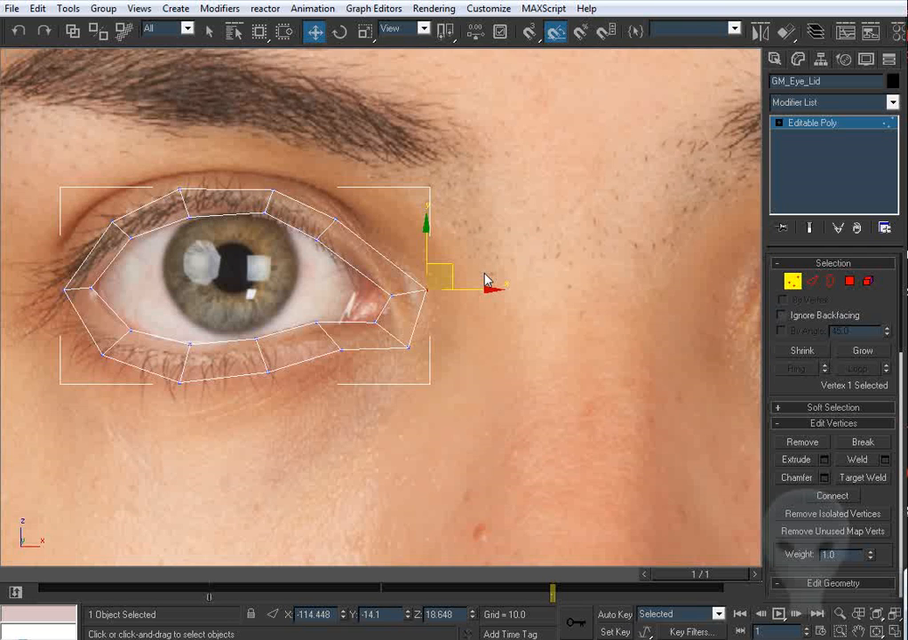
# Shift the two upper-lid vertex pairs nearest the inner corner toward the nose to space them more evenly.
pyautogui.moveTo(388, 280)
pyautogui.mouseDown(button='middle')
pyautogui.moveTo(431, 264)
pyautogui.moveTo(395, 294)
pyautogui.mouseUp(button='middle')
pyautogui.scroll(2, 394, 294)
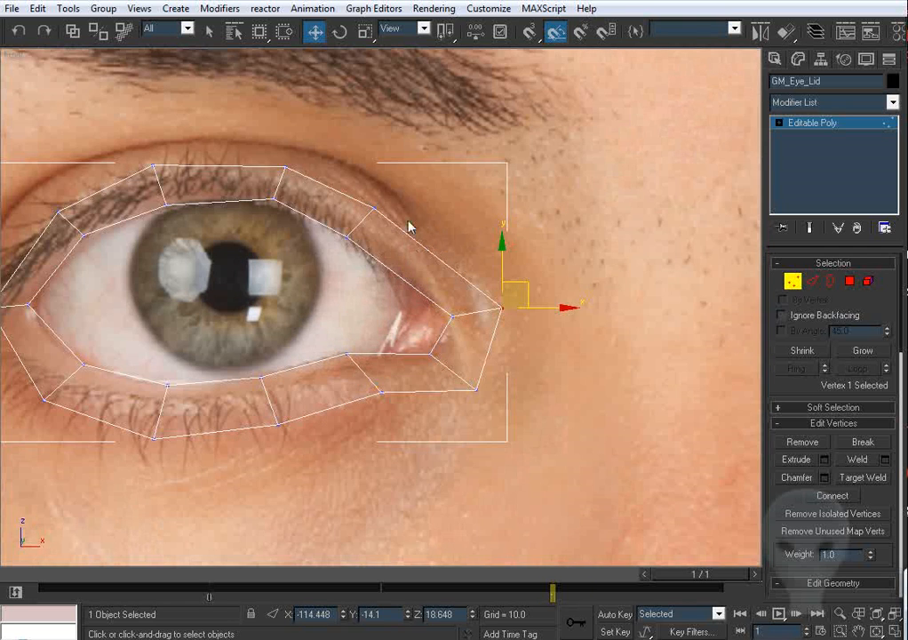
pyautogui.click(374, 209)
pyautogui.keyDown('ctrl'); pyautogui.click(376, 210); pyautogui.keyUp('ctrl')
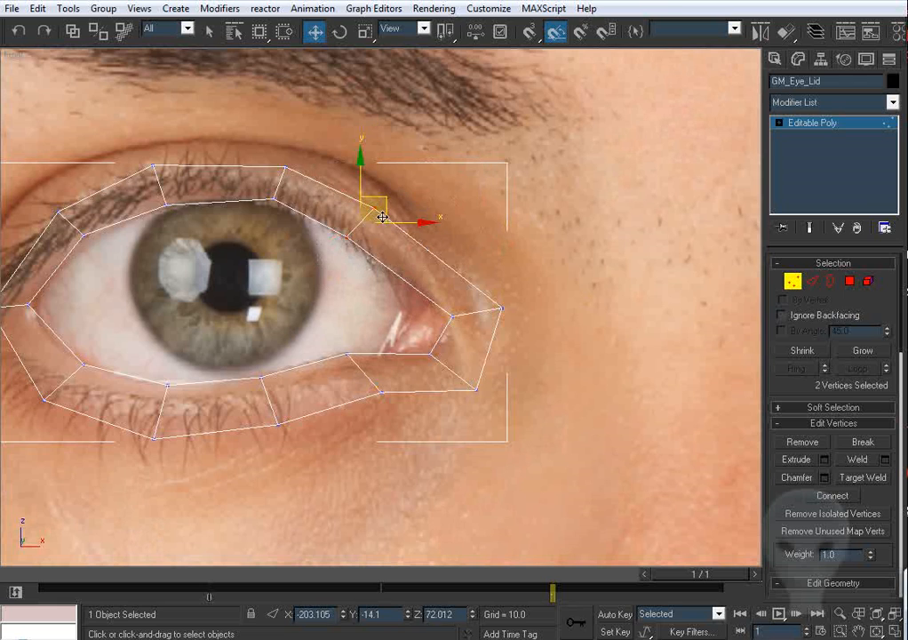
pyautogui.moveTo(377, 210); pyautogui.dragTo(428, 220)
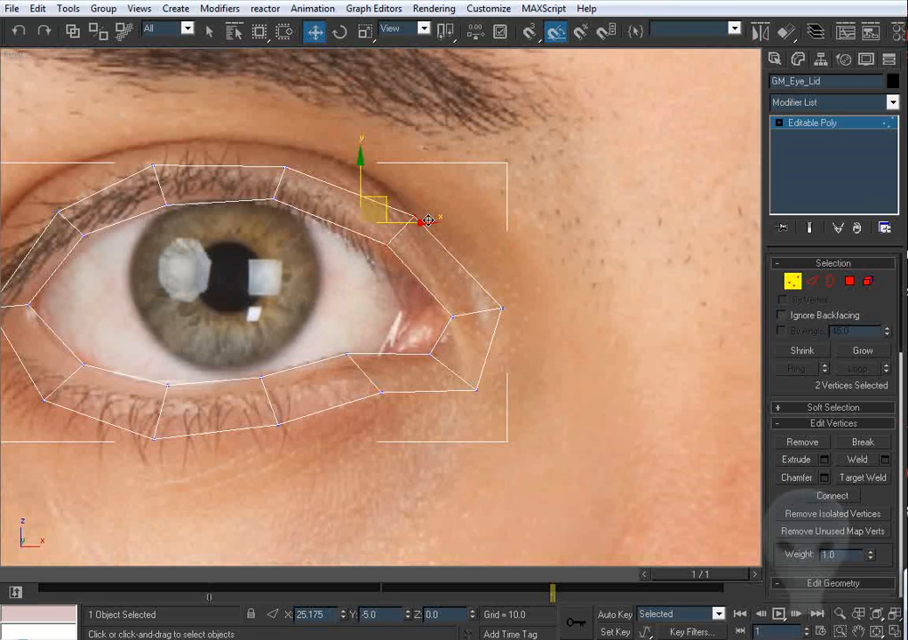
pyautogui.moveTo(319, 136); pyautogui.dragTo(346, 158)
# Raise the upper-lid vertex pair above the iris's outer side slightly and move the outer-corner vertices toward the temple.
pyautogui.moveTo(149, 178); pyautogui.dragTo(230, 210, button='middle')
pyautogui.click(234, 204)
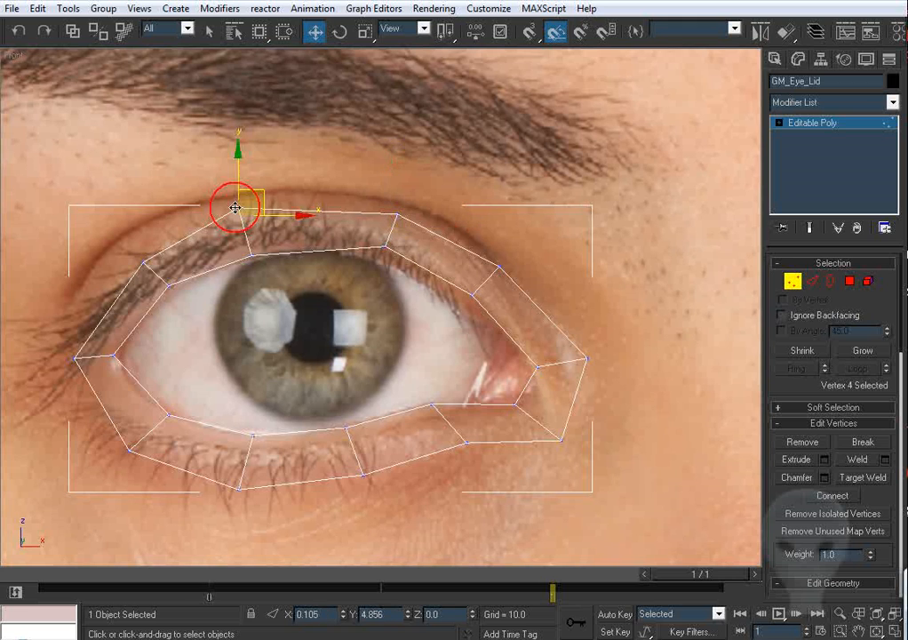
pyautogui.click(257, 260)
pyautogui.moveTo(251, 253); pyautogui.dragTo(248, 239)
pyautogui.moveTo(117, 284); pyautogui.dragTo(248, 247, button='middle')
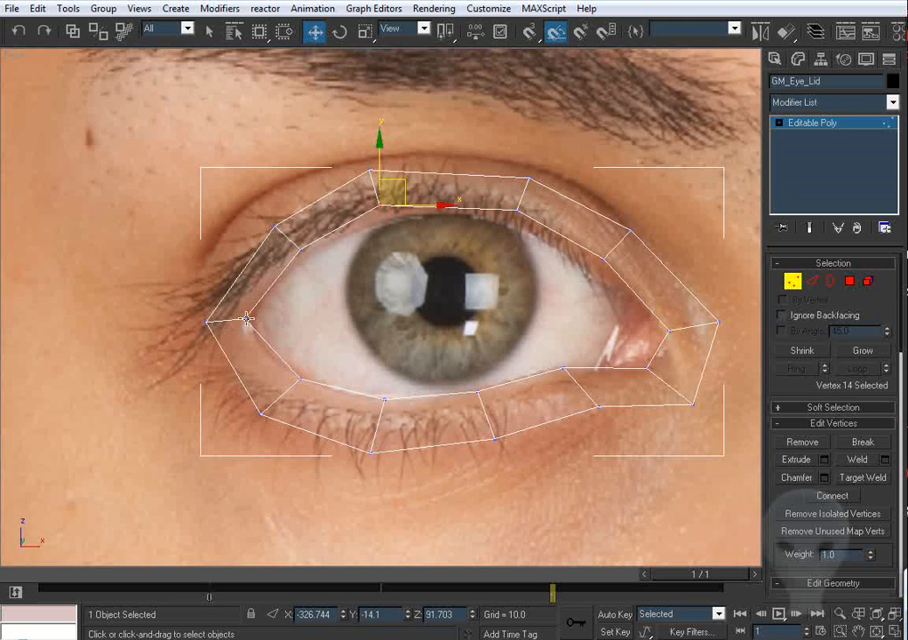
pyautogui.click(246, 320)
pyautogui.moveTo(209, 322); pyautogui.dragTo(191, 329)
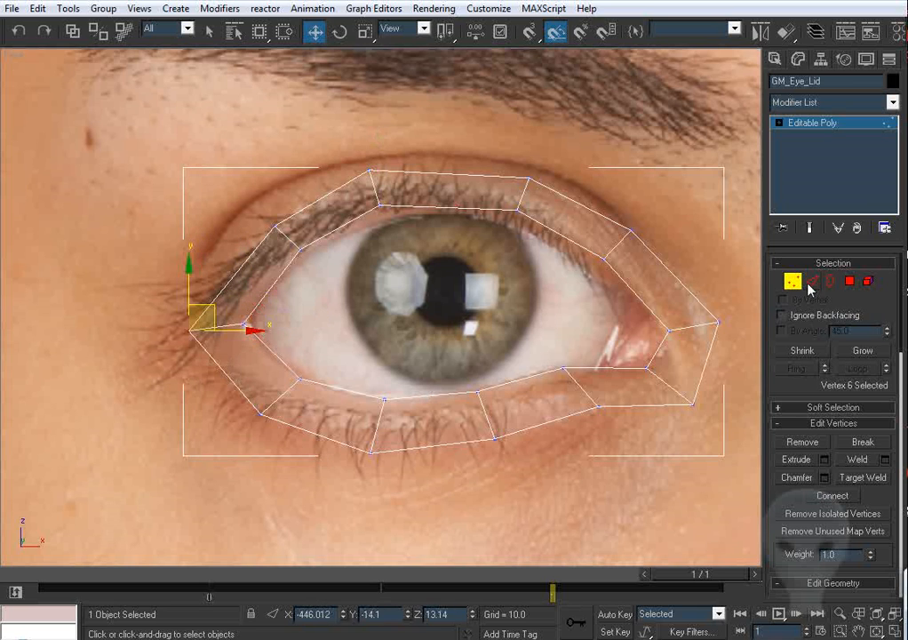
# Chamfer the edge joining the inner and outer loops at the eye's outer corner.
pyautogui.click(811, 282)
pyautogui.click(230, 324)
pyautogui.rightClick(227, 323)
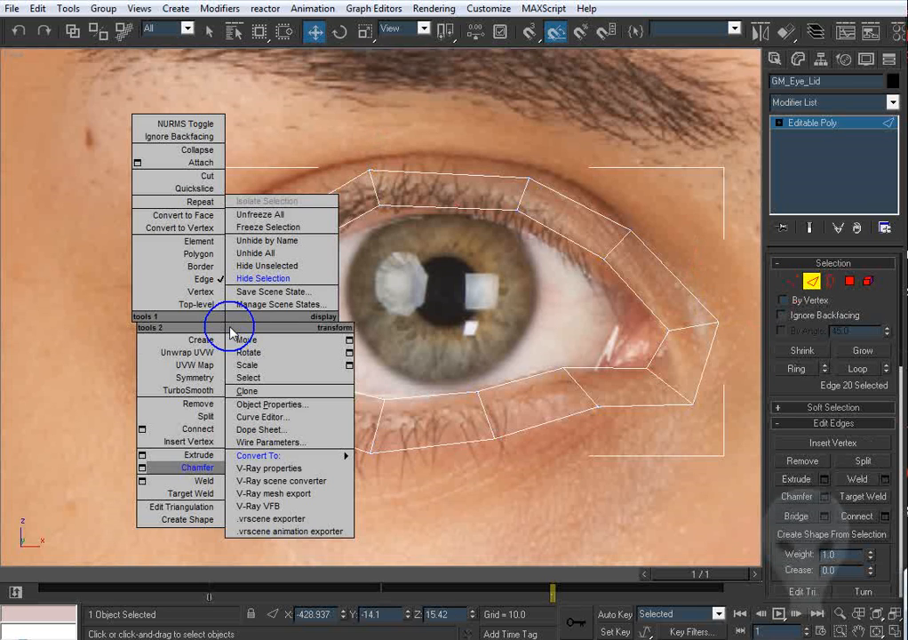
pyautogui.click(143, 467)
pyautogui.write('0.37')
pyautogui.click(452, 411)
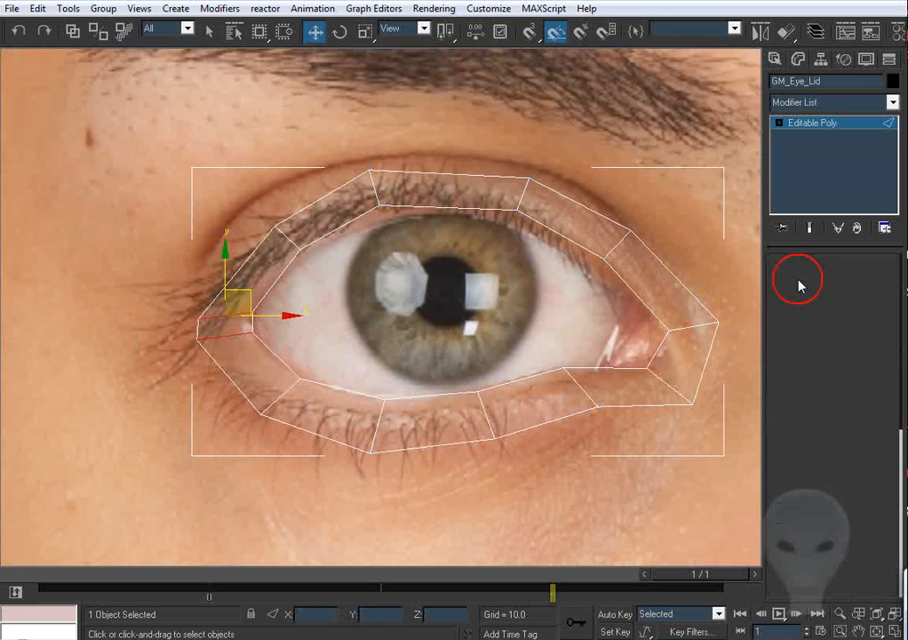
# Move the two inner-loop vertices at the outer corner slightly outward to fit the lid's edge.
pyautogui.click(798, 285)
pyautogui.scroll(5, 351, 259)
pyautogui.click(219, 320)
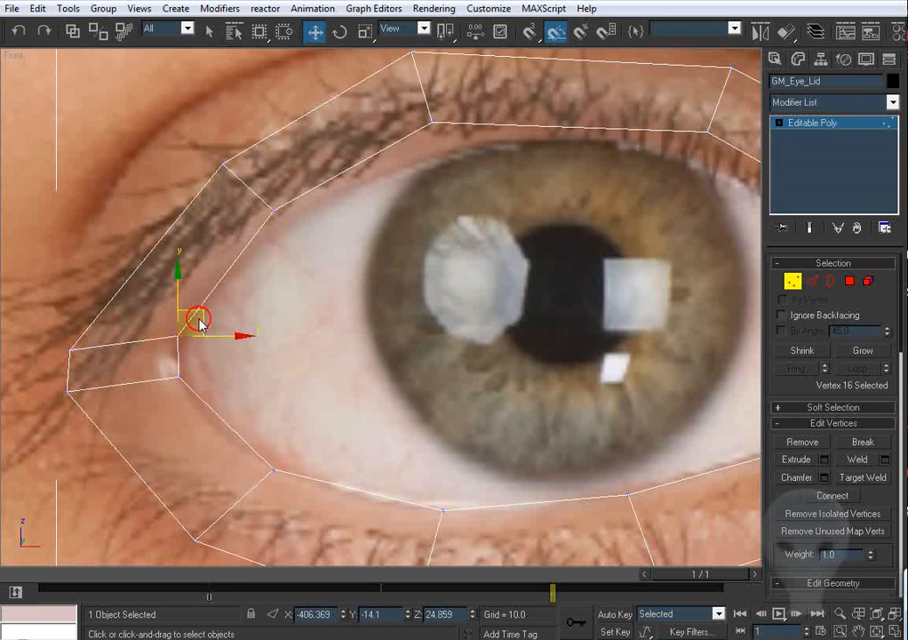
pyautogui.click(211, 325)
pyautogui.click(176, 334)
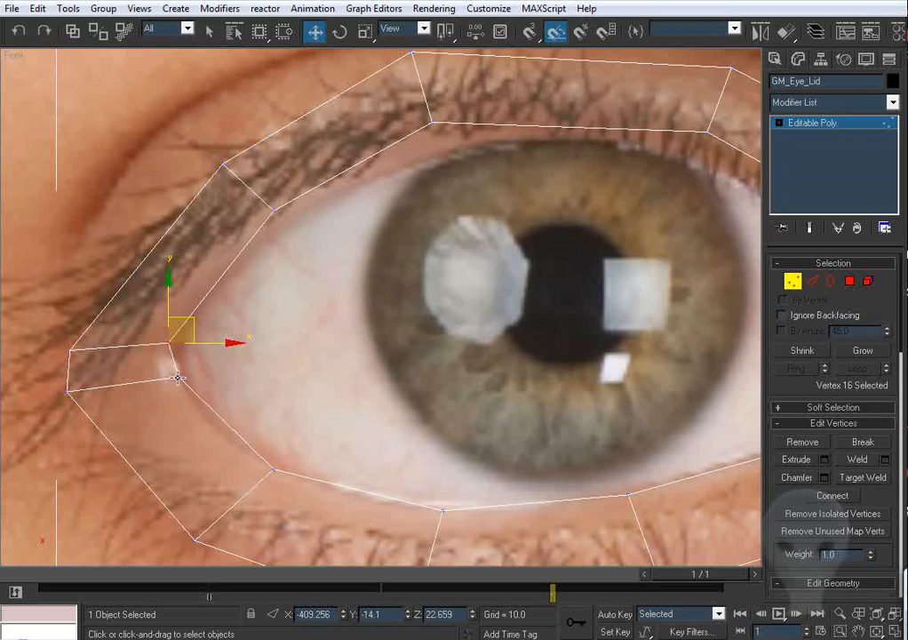
pyautogui.click(177, 378)
# Spread the two outer-loop vertices at the outer corner apart vertically to widen the lid band there.
pyautogui.moveTo(172, 378); pyautogui.dragTo(211, 299, button='middle')
pyautogui.moveTo(166, 298); pyautogui.dragTo(161, 265)
pyautogui.moveTo(161, 343); pyautogui.dragTo(173, 366)
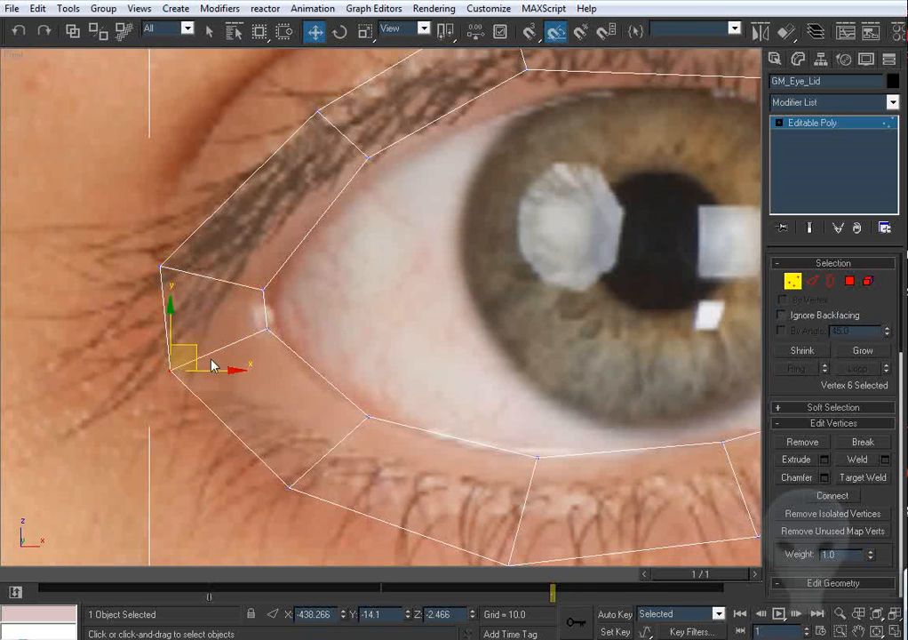
pyautogui.hotkey('ctrl', 'alt', 'z')
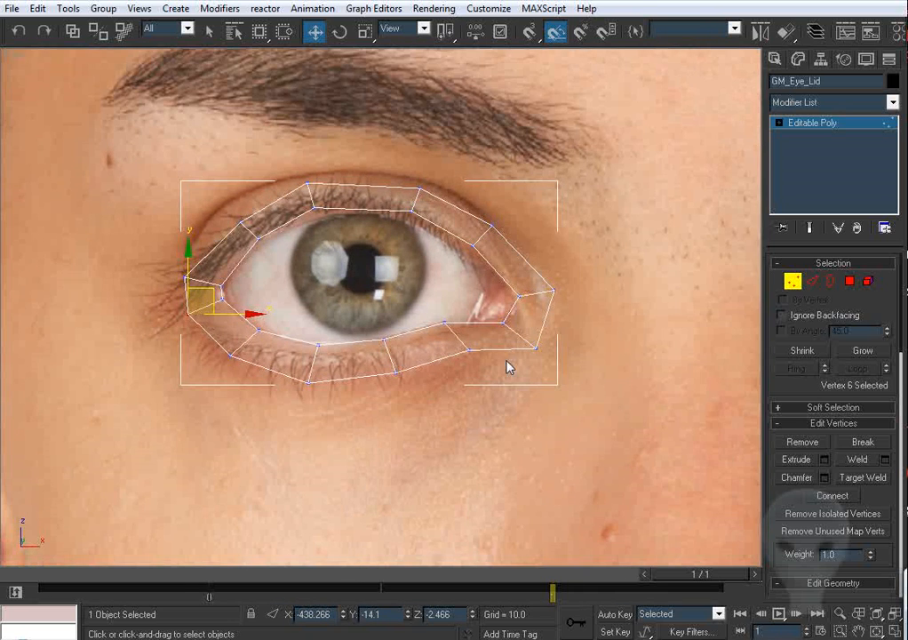
# Finish vertex editing and unhide all objects in the perspective view.
pyautogui.click(792, 280)
pyautogui.keyDown('alt'); pyautogui.moveTo(456, 314); pyautogui.dragTo(441, 320, button='middle'); pyautogui.keyUp('alt')
pyautogui.rightClick(443, 274)
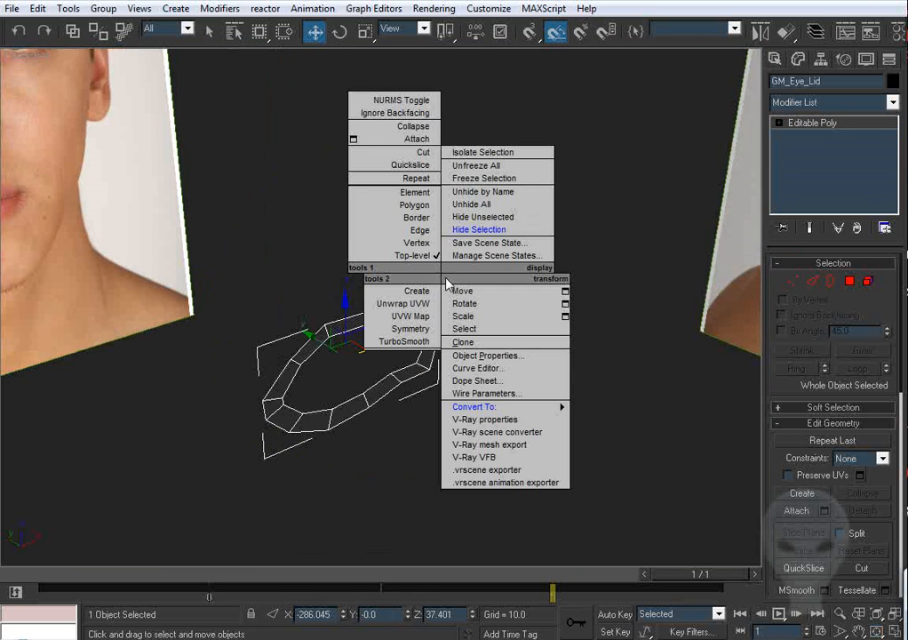
pyautogui.click(489, 203)
pyautogui.scroll(-8, 520, 373)
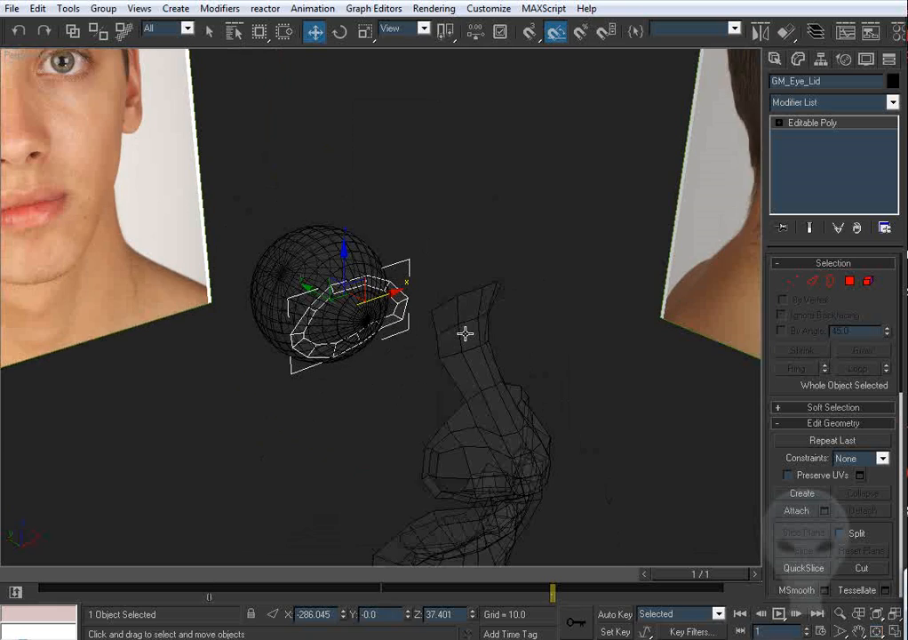
# Hide the nose mesh and the GM_Mouth mesh, keeping the eyeball and eyelid displayed.
pyautogui.click(410, 365)
pyautogui.rightClick(481, 347)
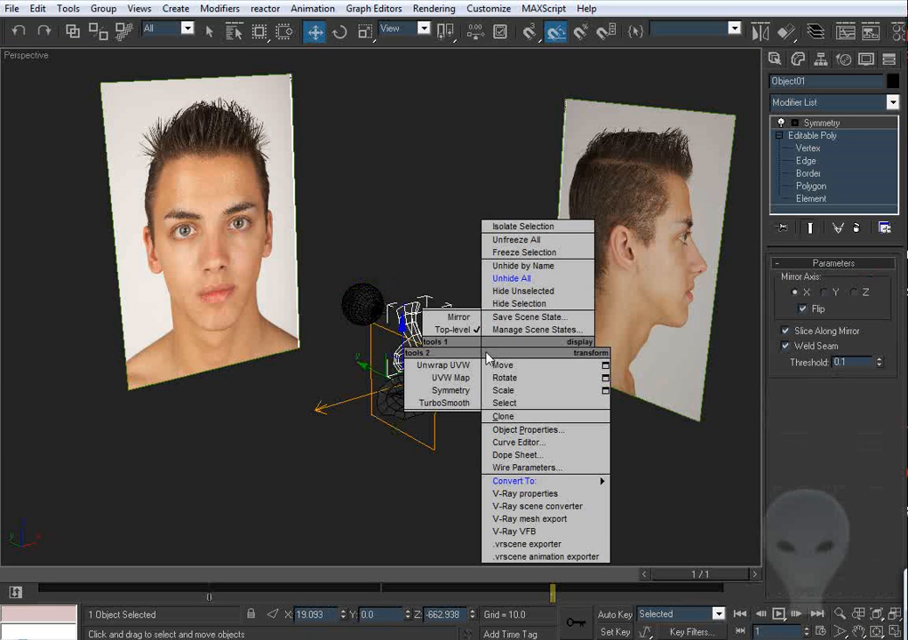
pyautogui.click(517, 304)
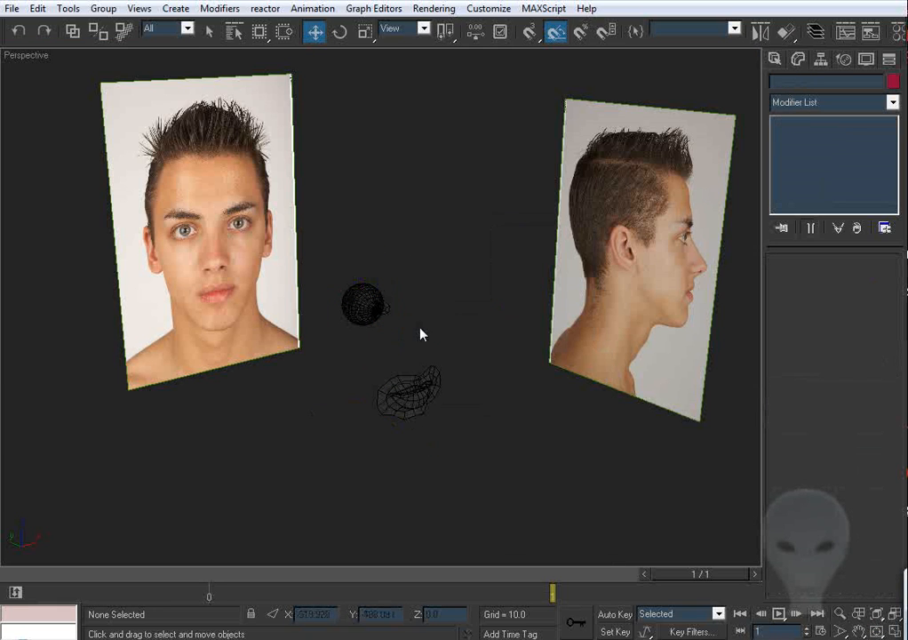
pyautogui.click(395, 427)
pyautogui.rightClick(455, 360)
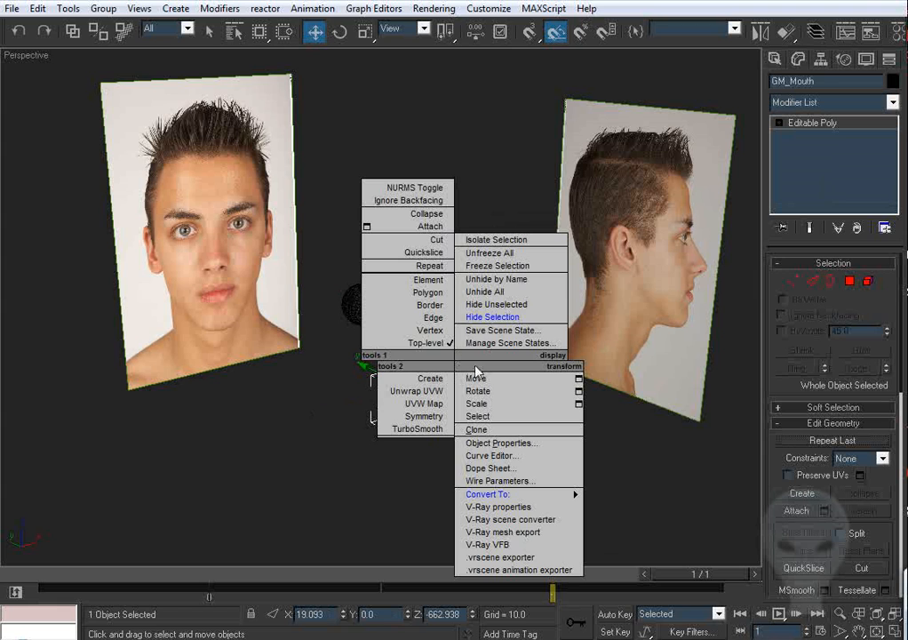
pyautogui.click(491, 320)
# Move the whole GM_Eye_Lid ring back about 22 units in depth to match the side reference's eye.
pyautogui.scroll(5, 397, 351)
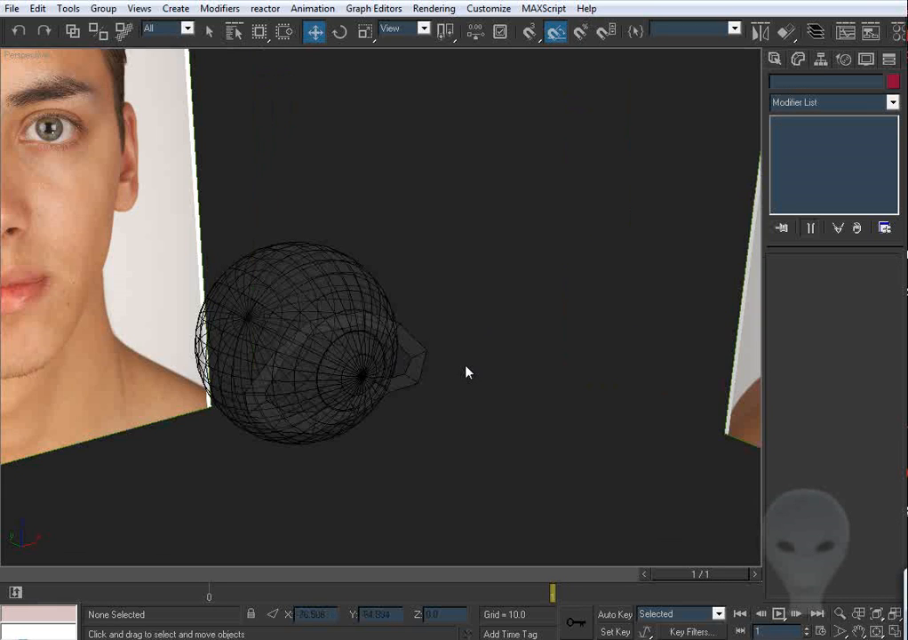
pyautogui.press('Home')
pyautogui.scroll(3, 462, 356)
pyautogui.click(455, 339)
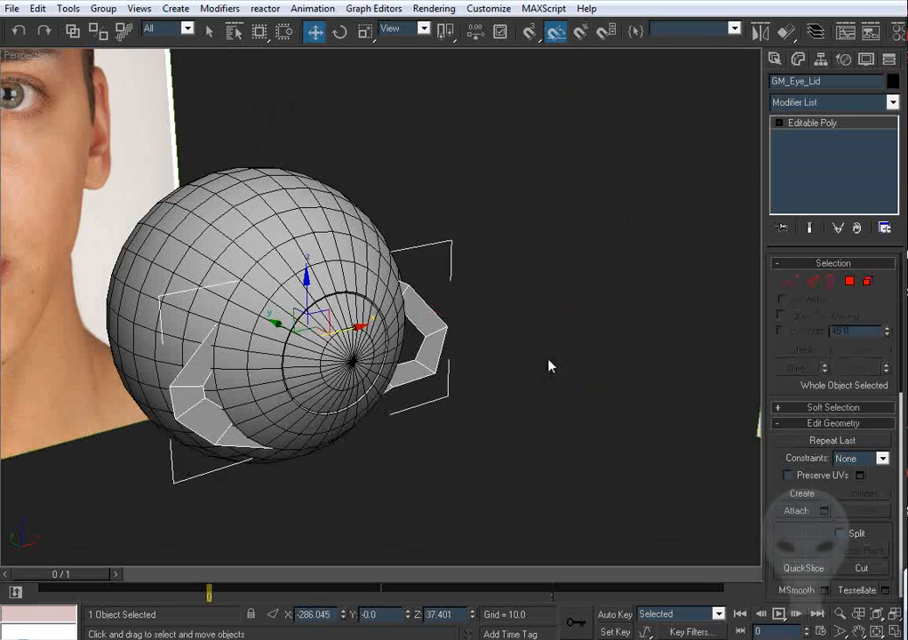
pyautogui.click(792, 283)
pyautogui.keyDown('alt'); pyautogui.moveTo(751, 307); pyautogui.dragTo(575, 319, button='middle'); pyautogui.keyUp('alt')
pyautogui.scroll(5, 576, 318)
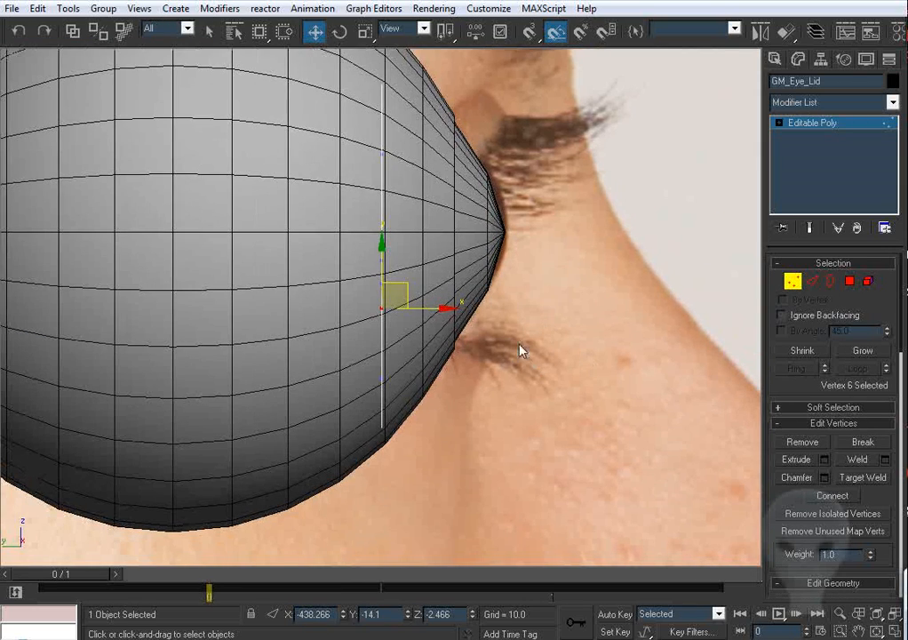
pyautogui.press('l')
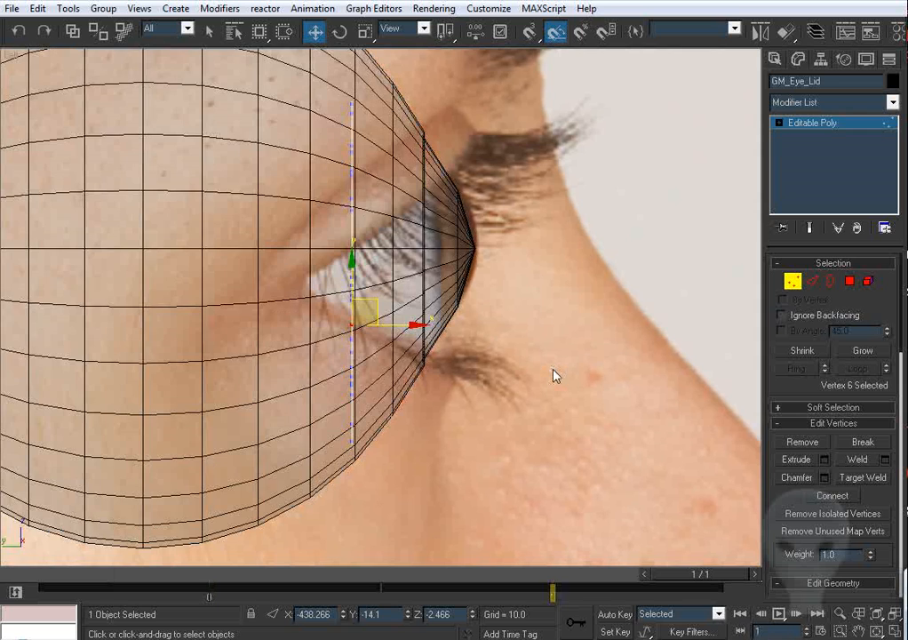
pyautogui.click(793, 283)
pyautogui.moveTo(416, 298); pyautogui.dragTo(448, 329, button='middle')
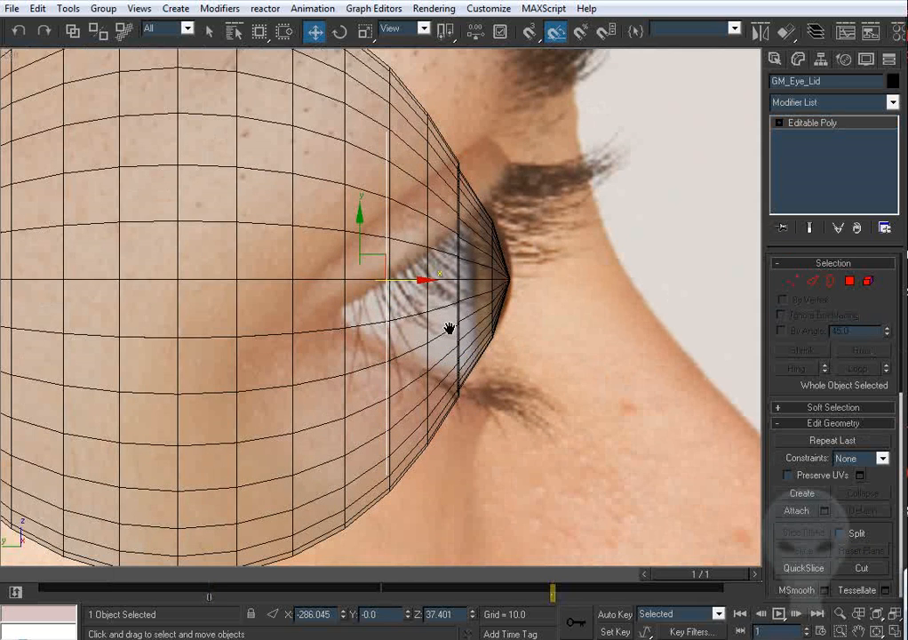
pyautogui.moveTo(409, 278); pyautogui.dragTo(368, 286)
pyautogui.moveTo(427, 321); pyautogui.dragTo(382, 279, button='middle')
# Pull the 16 upper- and lower-lid vertices, without the eight corner ones, forward in depth to about Y -35.3.
pyautogui.press('p')
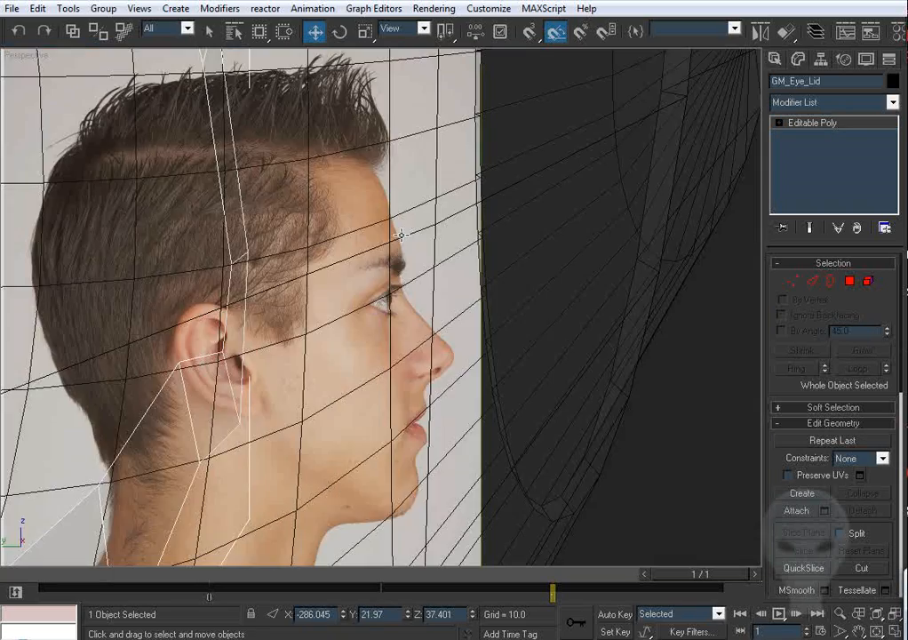
pyautogui.hotkey('ctrl', 'r')
pyautogui.moveTo(432, 310); pyautogui.dragTo(326, 254)
pyautogui.scroll(-4, 326, 253)
pyautogui.moveTo(326, 253); pyautogui.dragTo(517, 244, button='middle')
pyautogui.click(791, 283)
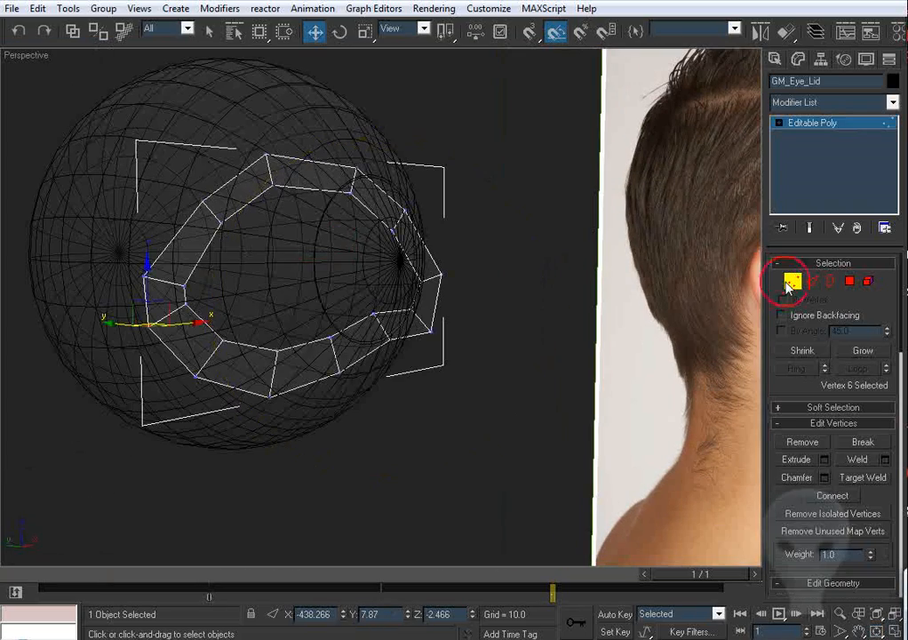
pyautogui.keyDown('alt'); pyautogui.moveTo(413, 259); pyautogui.dragTo(365, 273, button='middle'); pyautogui.keyUp('alt')
pyautogui.press('F3')
pyautogui.moveTo(251, 267)
pyautogui.mouseDown(button='middle')
pyautogui.moveTo(350, 289)
pyautogui.moveTo(337, 273)
pyautogui.moveTo(351, 272)
pyautogui.mouseUp(button='middle')
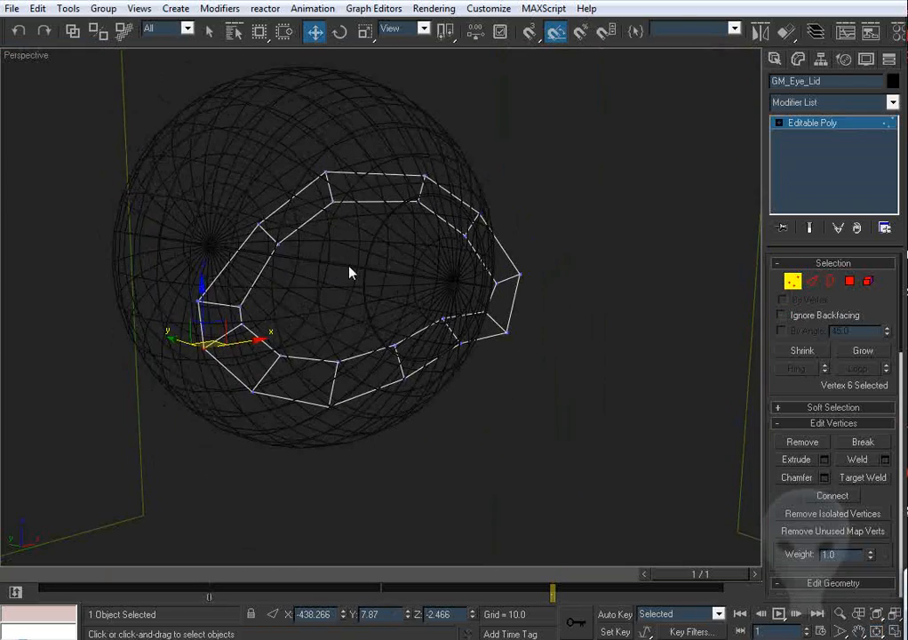
pyautogui.moveTo(253, 147); pyautogui.dragTo(490, 266)
pyautogui.keyDown('ctrl'); pyautogui.moveTo(325, 340); pyautogui.dragTo(261, 433); pyautogui.keyUp('ctrl')
pyautogui.keyDown('ctrl'); pyautogui.moveTo(369, 430); pyautogui.dragTo(382, 437); pyautogui.keyUp('ctrl')
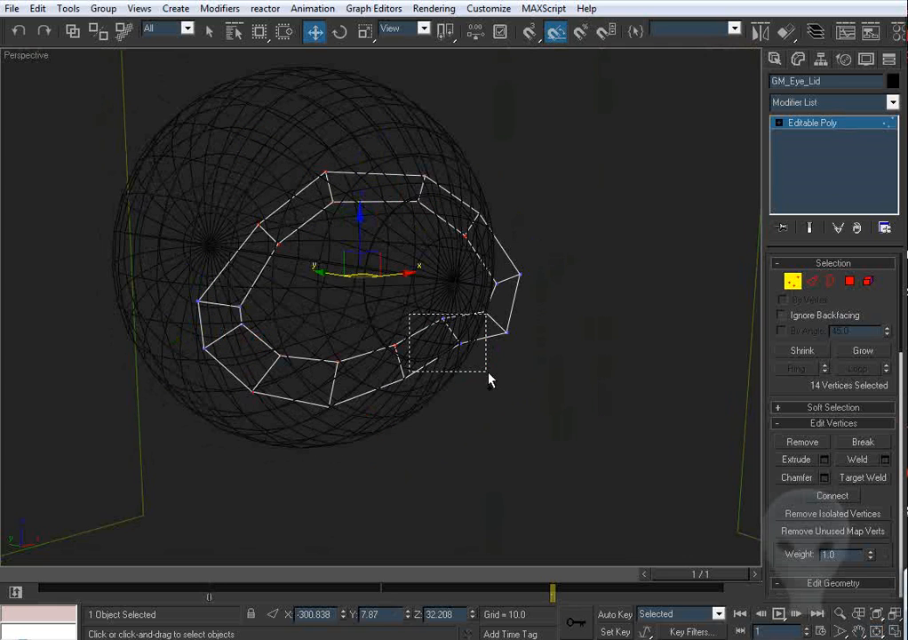
pyautogui.keyDown('ctrl'); pyautogui.moveTo(490, 380); pyautogui.dragTo(483, 375); pyautogui.keyUp('ctrl')
pyautogui.press('F3')
pyautogui.moveTo(482, 375)
pyautogui.keyDown('alt'); pyautogui.mouseDown(button='middle')
pyautogui.moveTo(411, 329)
pyautogui.moveTo(356, 325)
pyautogui.mouseUp(button='middle'); pyautogui.keyUp('alt')
pyautogui.press('F3')
pyautogui.moveTo(356, 322)
pyautogui.mouseDown()
pyautogui.moveTo(356, 307)
pyautogui.moveTo(399, 326)
pyautogui.moveTo(387, 320)
pyautogui.mouseUp()
pyautogui.keyDown('alt'); pyautogui.moveTo(386, 320); pyautogui.dragTo(249, 253, button='middle'); pyautogui.keyUp('alt')
pyautogui.scroll(5, 249, 253)
pyautogui.scroll(-5, 272, 282)
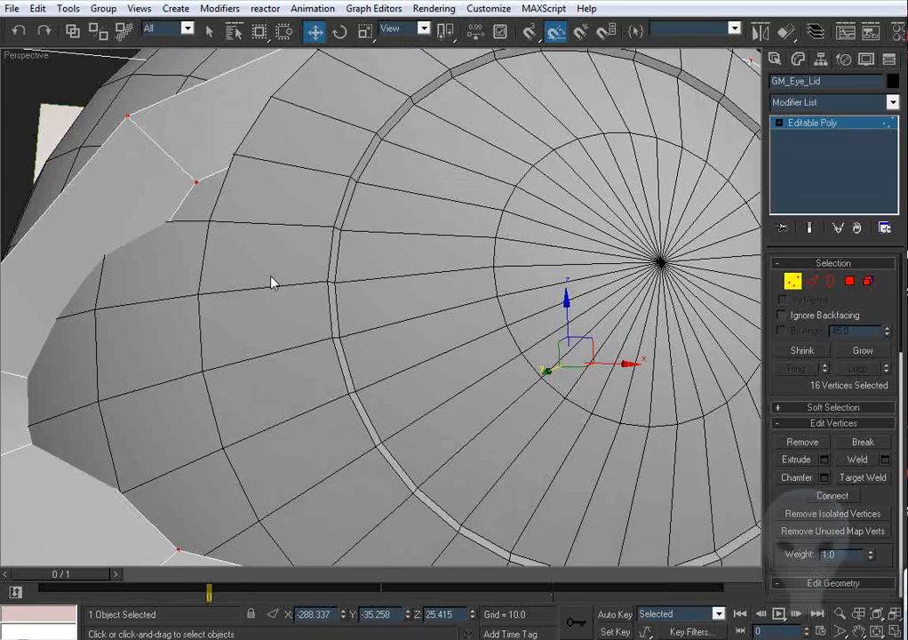
# Leave out the upper-lid pair nearest the outer corner and the lower-lid pair nearest the inner corner, and pull the remaining vertices forward to about Y -50.7.
pyautogui.keyDown('alt'); pyautogui.click(355, 324); pyautogui.keyUp('alt')
pyautogui.keyDown('alt'); pyautogui.moveTo(305, 290); pyautogui.dragTo(521, 340, button='middle'); pyautogui.keyUp('alt')
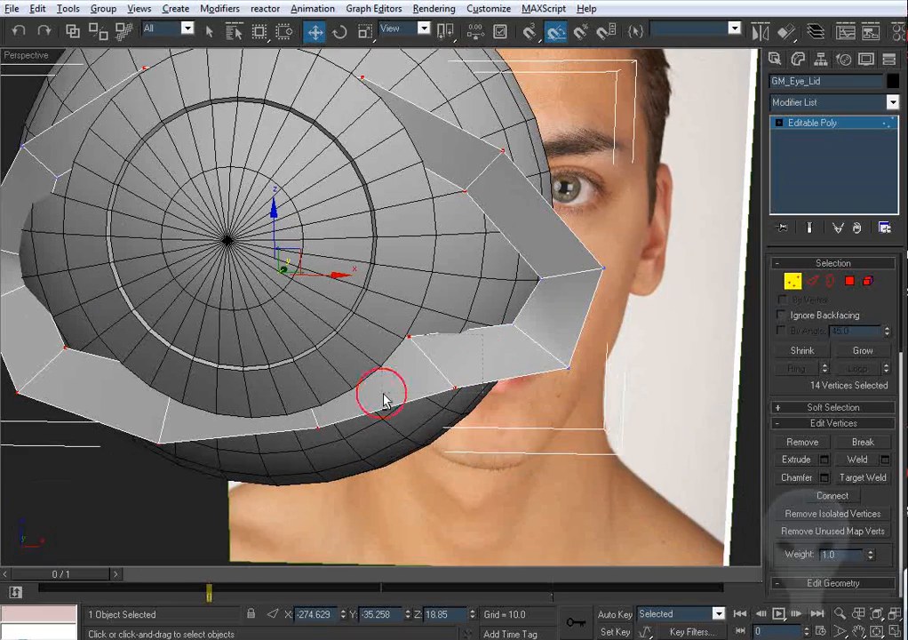
pyautogui.keyDown('alt'); pyautogui.moveTo(388, 405); pyautogui.dragTo(390, 407); pyautogui.keyUp('alt')
pyautogui.keyDown('alt'); pyautogui.moveTo(325, 322); pyautogui.dragTo(447, 342, button='middle'); pyautogui.keyUp('alt')
pyautogui.keyDown('alt'); pyautogui.moveTo(354, 269); pyautogui.dragTo(351, 286, button='middle'); pyautogui.keyUp('alt')
pyautogui.moveTo(367, 259); pyautogui.dragTo(380, 248)
# Exclude the two middle lower-lid pairs one after the other, pushing the remaining vertices back to about Y -42.2 and then -25.2.
pyautogui.keyDown('alt'); pyautogui.moveTo(425, 313); pyautogui.dragTo(499, 428); pyautogui.keyUp('alt')
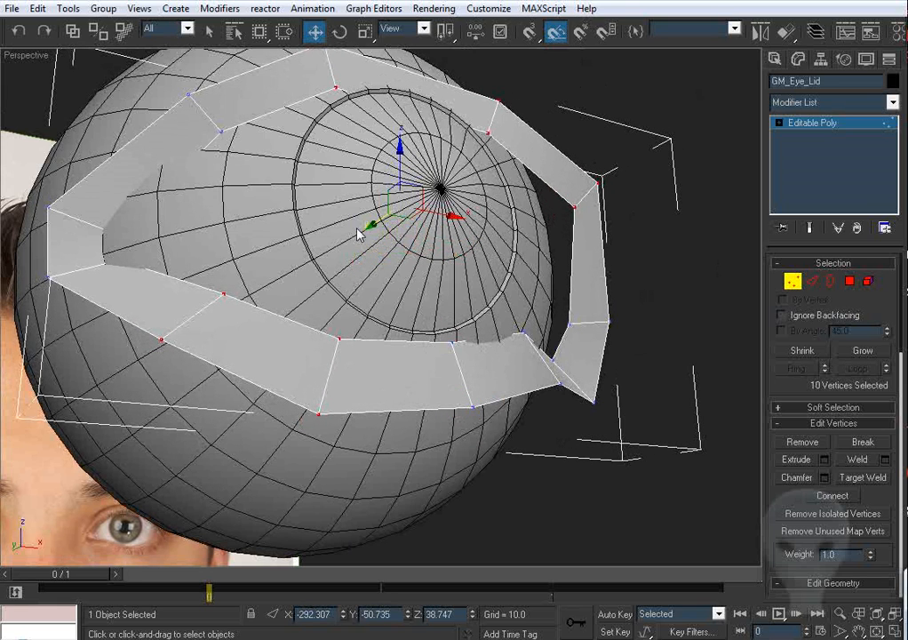
pyautogui.moveTo(370, 223); pyautogui.dragTo(362, 231)
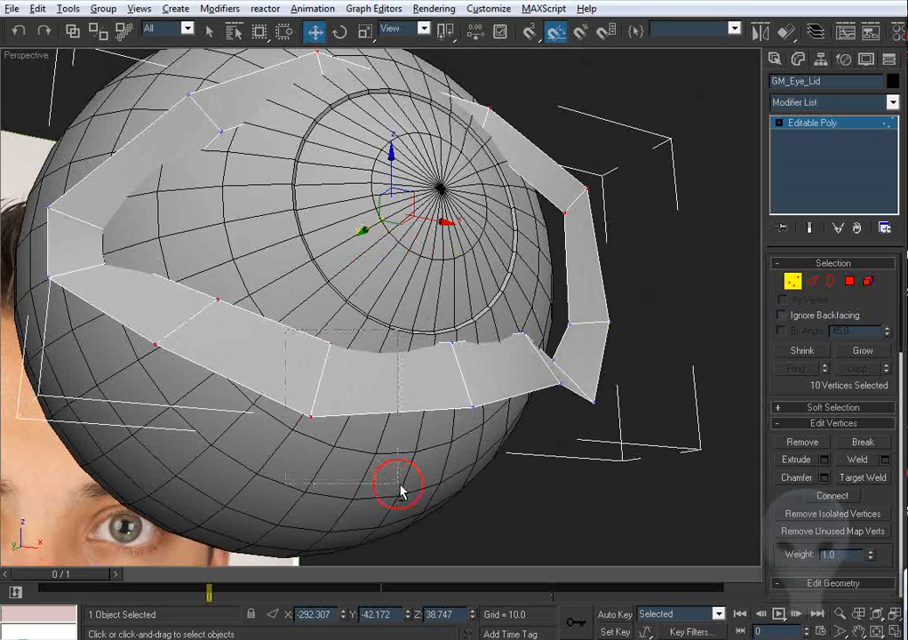
pyautogui.keyDown('alt'); pyautogui.moveTo(286, 330); pyautogui.dragTo(400, 491); pyautogui.keyUp('alt')
pyautogui.moveTo(381, 189); pyautogui.dragTo(364, 204)
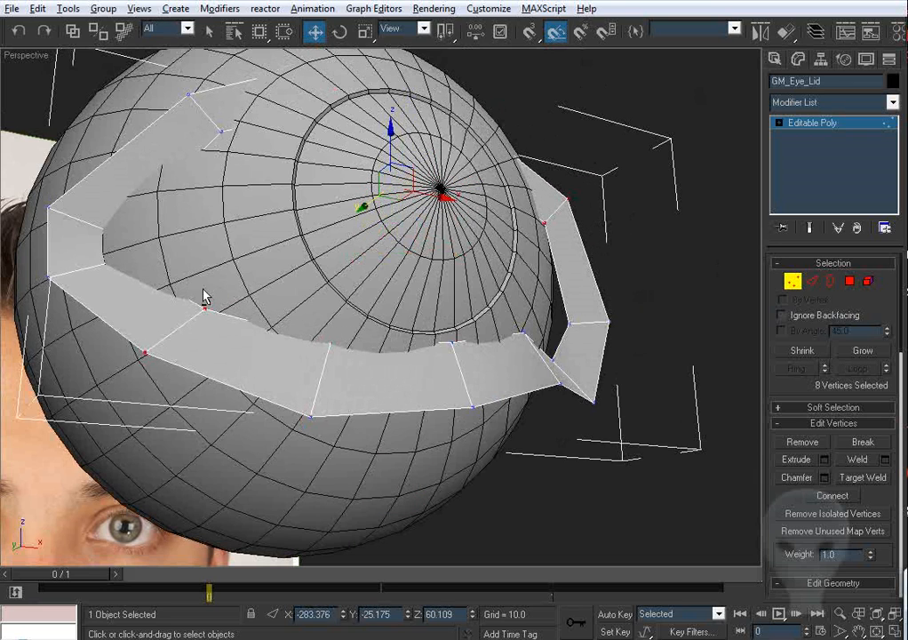
# Exclude the outermost lower-lid pair, nudge the rest to about Y -24.4, and pull only the two middle upper-lid pairs forward over the eyeball.
pyautogui.keyDown('alt'); pyautogui.moveTo(202, 301); pyautogui.dragTo(93, 377); pyautogui.keyUp('alt')
pyautogui.keyDown('alt'); pyautogui.moveTo(338, 178); pyautogui.dragTo(351, 244, button='middle'); pyautogui.keyUp('alt')
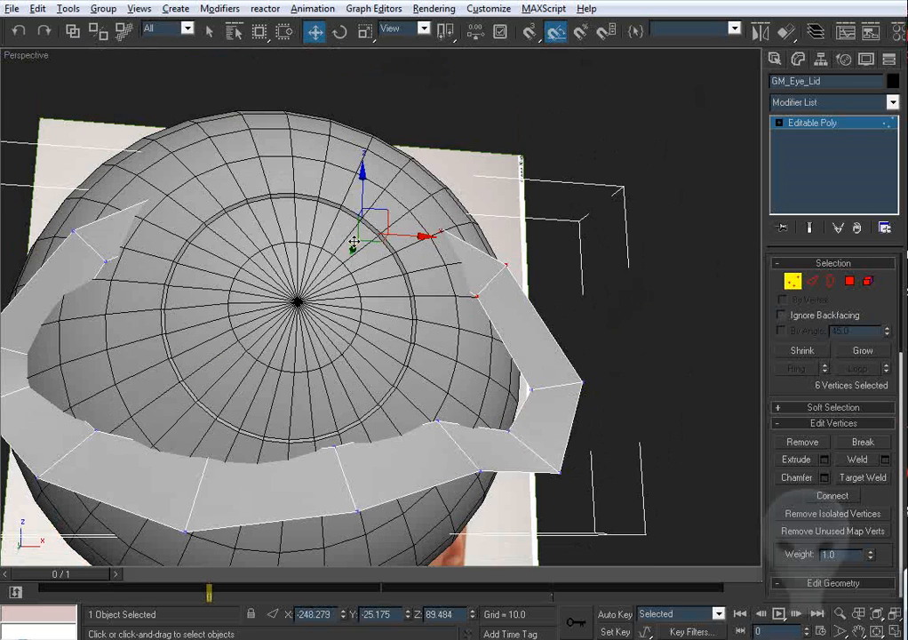
pyautogui.moveTo(351, 247); pyautogui.dragTo(353, 249)
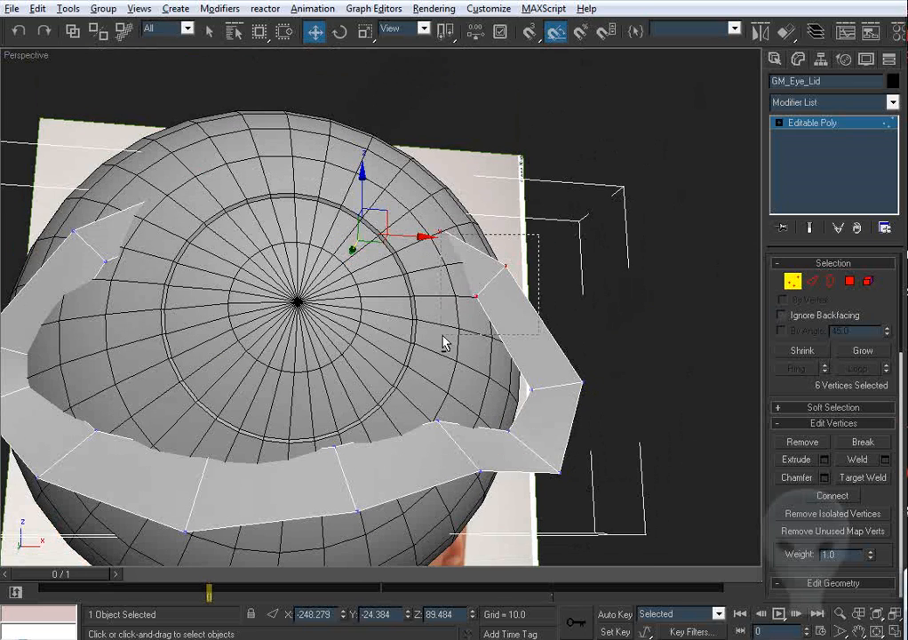
pyautogui.keyDown('alt'); pyautogui.moveTo(445, 343); pyautogui.dragTo(444, 343); pyautogui.keyUp('alt')
pyautogui.moveTo(290, 223); pyautogui.dragTo(292, 207)
# Select the entire eyelid element, remove it from smoothing group 1, and frame it in the front view.
pyautogui.scroll(-3, 377, 240)
pyautogui.keyDown('alt'); pyautogui.moveTo(385, 253); pyautogui.dragTo(391, 299, button='middle'); pyautogui.keyUp('alt')
pyautogui.click(868, 282)
pyautogui.click(491, 355)
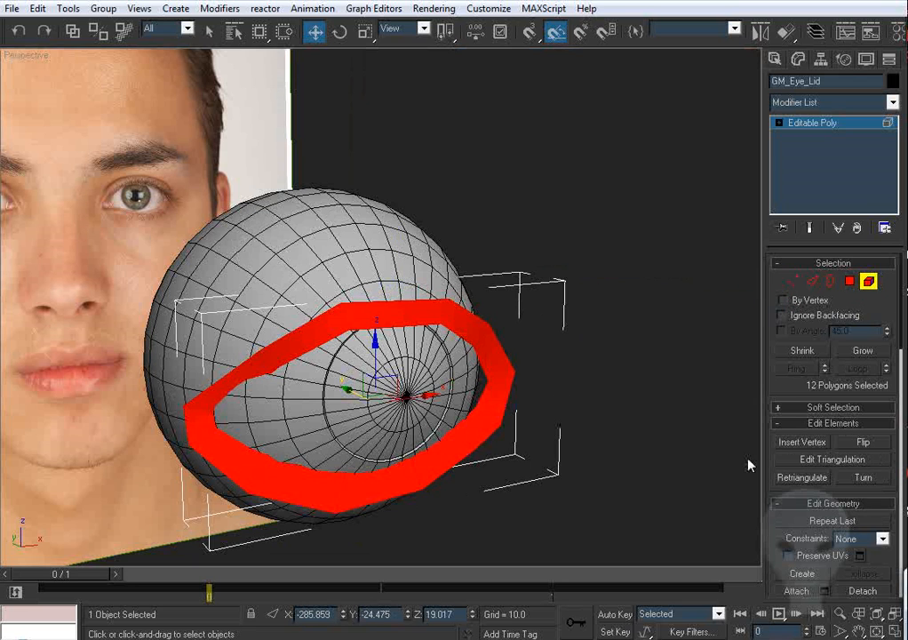
pyautogui.moveTo(773, 543); pyautogui.dragTo(691, 71)
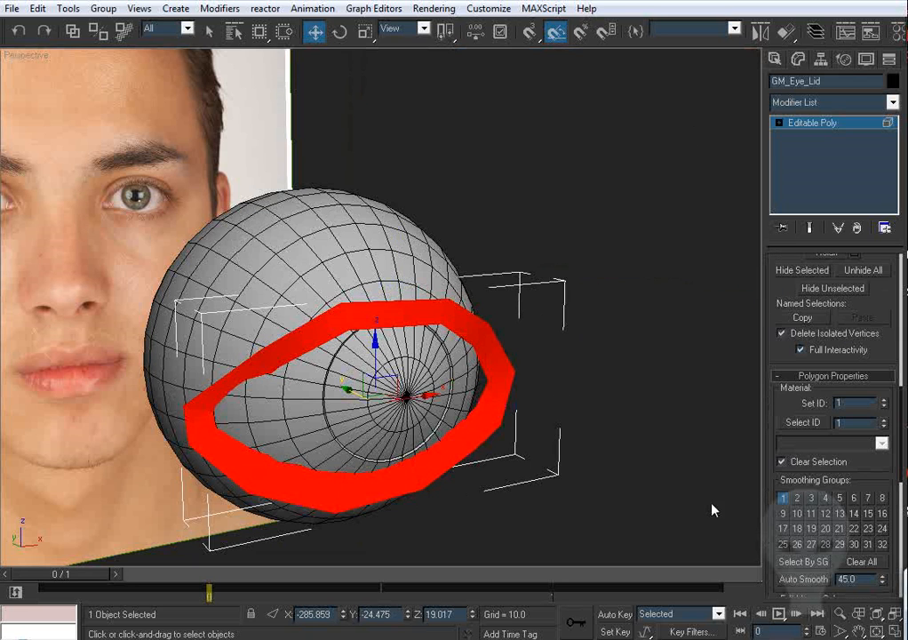
pyautogui.click(784, 498)
pyautogui.scroll(-3, 445, 335)
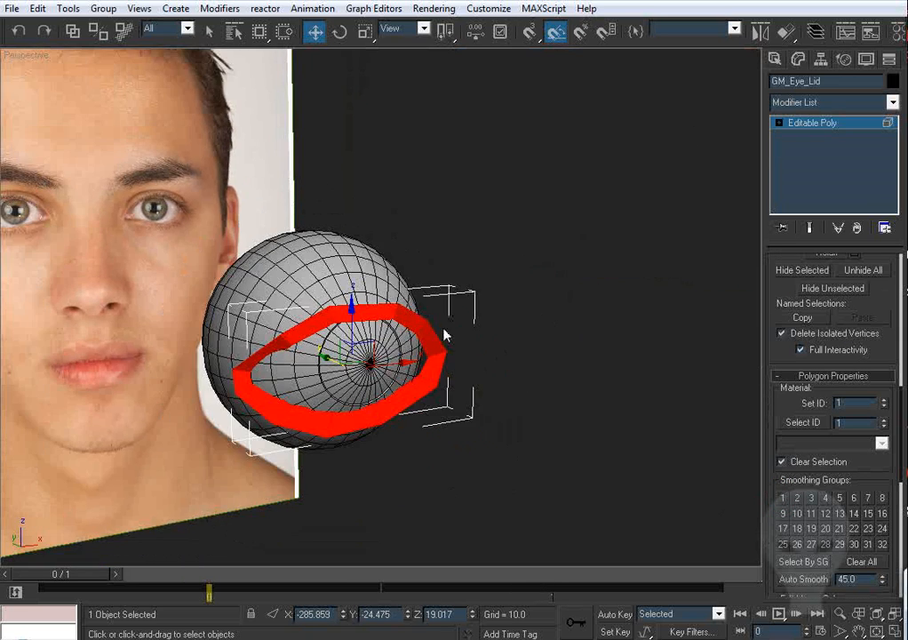
pyautogui.hotkey('ctrl', 'r')
pyautogui.moveTo(515, 269); pyautogui.dragTo(400, 277)
pyautogui.click(314, 33)
pyautogui.press('f')
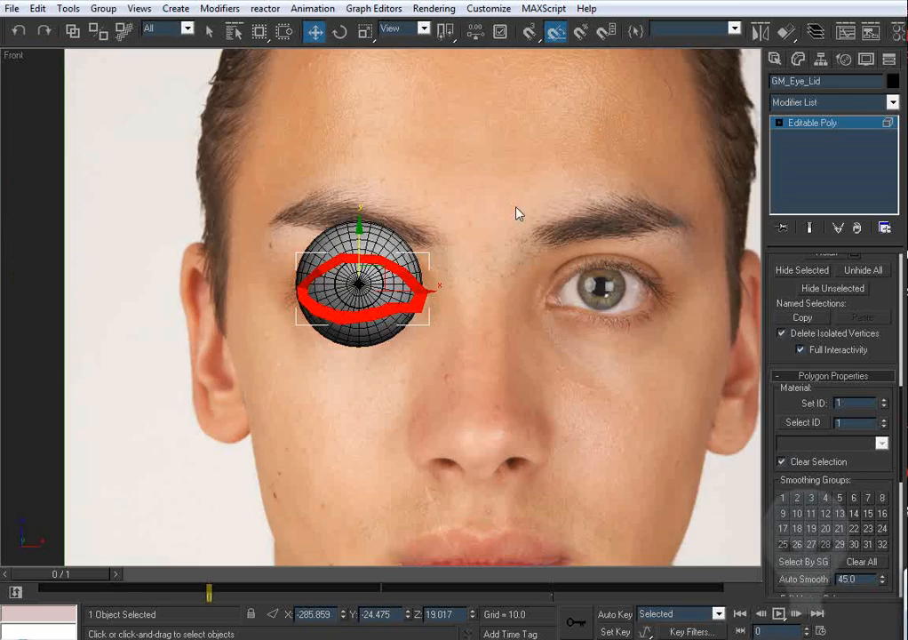
pyautogui.press('z')
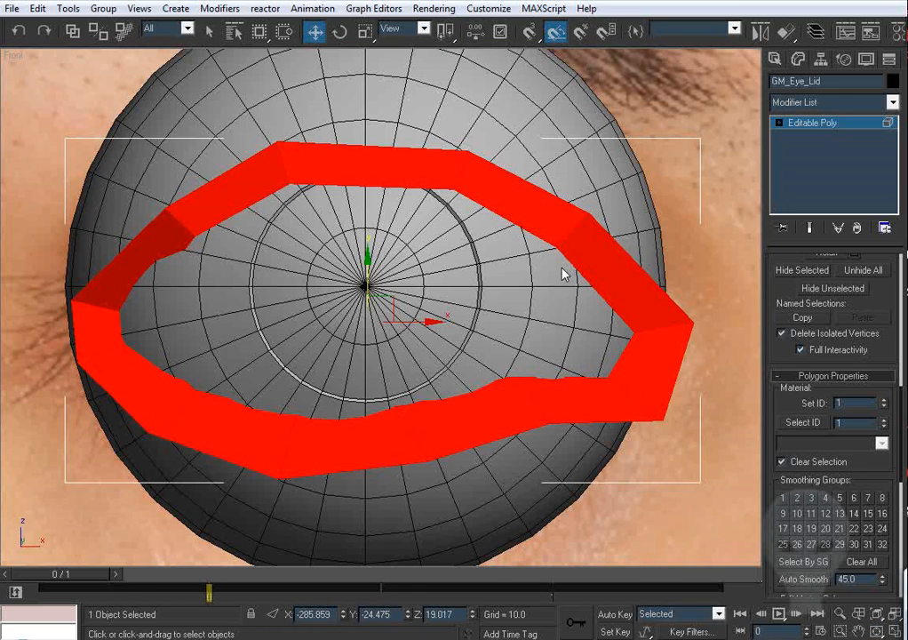
# Compare the eyelid ring with the eye reference in wireframe, and select the ring's inner open border.
pyautogui.press('.')
pyautogui.moveTo(505, 232); pyautogui.dragTo(507, 237, button='middle')
pyautogui.press('F4')
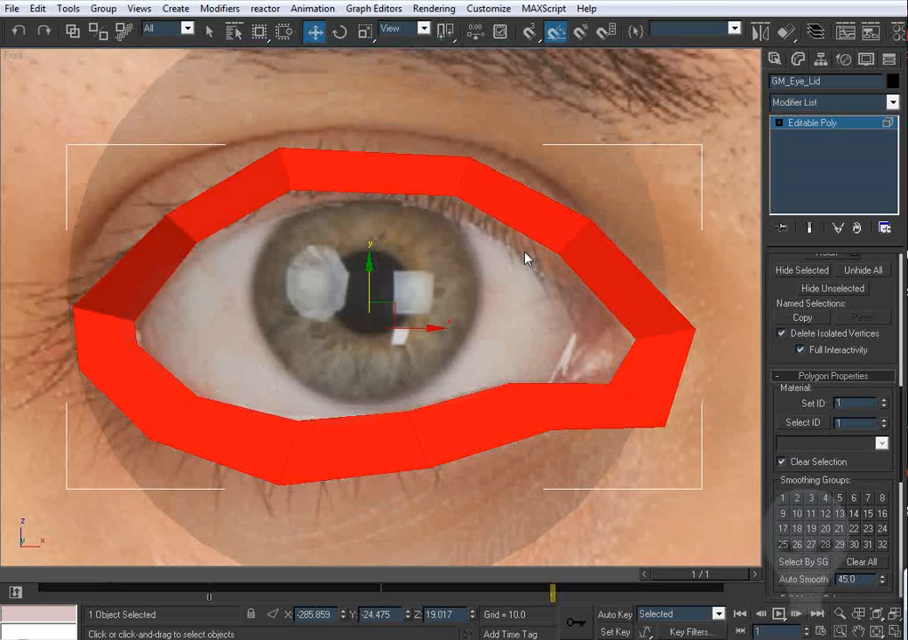
pyautogui.press('F4')
pyautogui.press('F3')
pyautogui.scroll(-2, 528, 258)
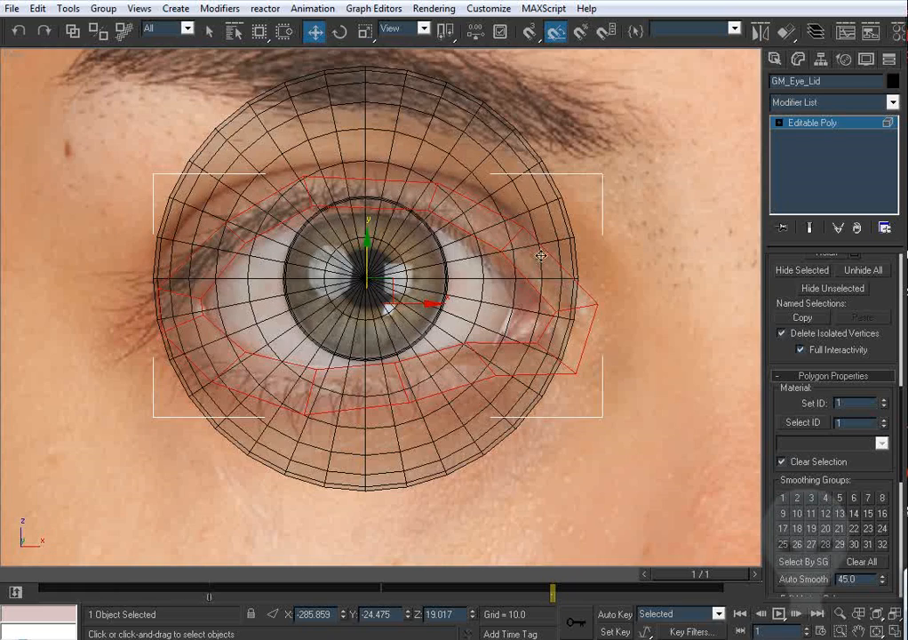
pyautogui.click(779, 122)
pyautogui.click(784, 136)
pyautogui.moveTo(474, 298); pyautogui.dragTo(439, 281, button='middle')
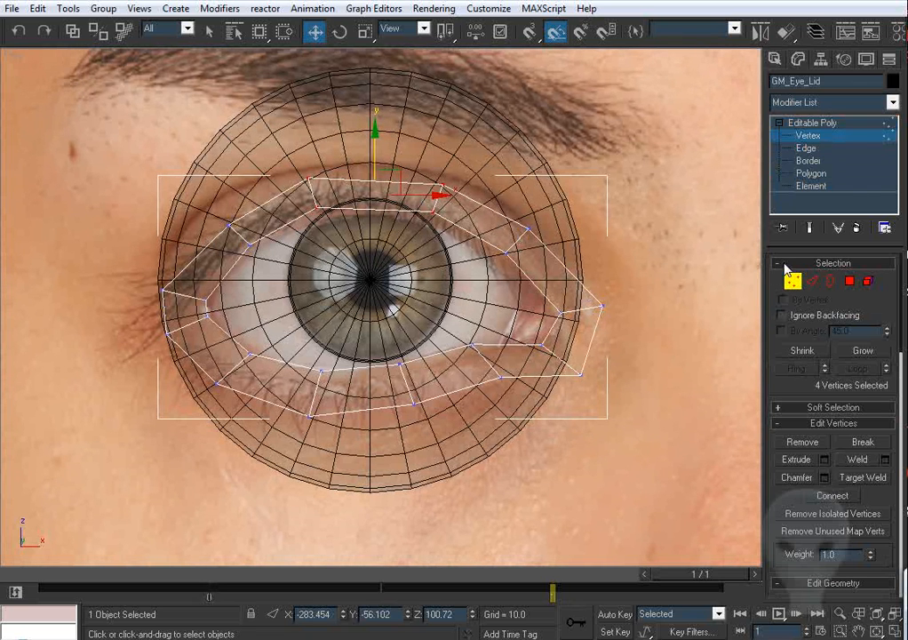
pyautogui.click(831, 282)
pyautogui.click(538, 301)
pyautogui.moveTo(537, 303)
pyautogui.mouseDown(button='middle')
pyautogui.moveTo(430, 288)
pyautogui.moveTo(435, 297)
pyautogui.mouseUp(button='middle')
pyautogui.press('p')
pyautogui.press('F3')
pyautogui.scroll(6, 406, 295)
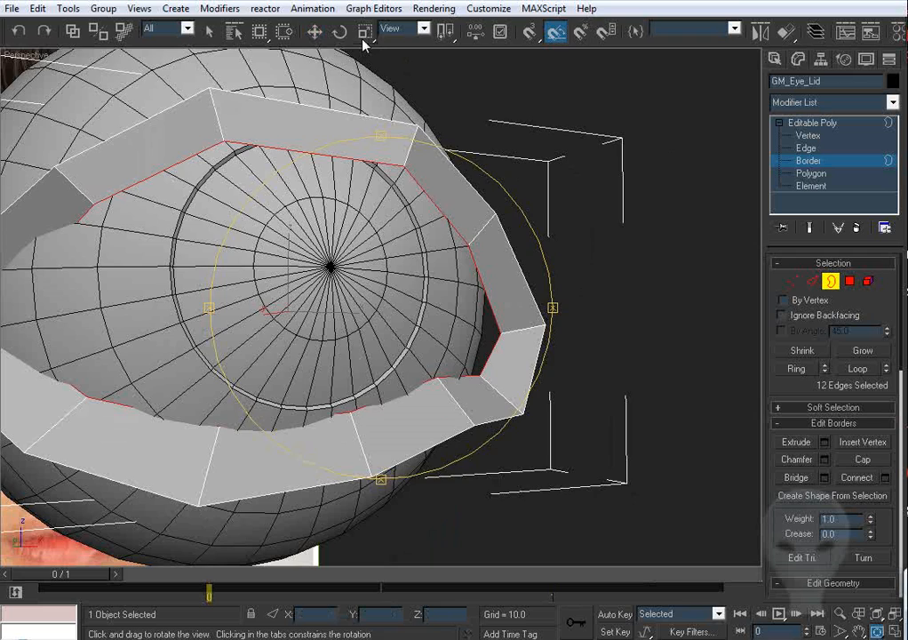
# Extrude the inner border toward the eyeball as a new polygon strip by uniformly scaling it to about 82 percent.
pyautogui.click(362, 39)
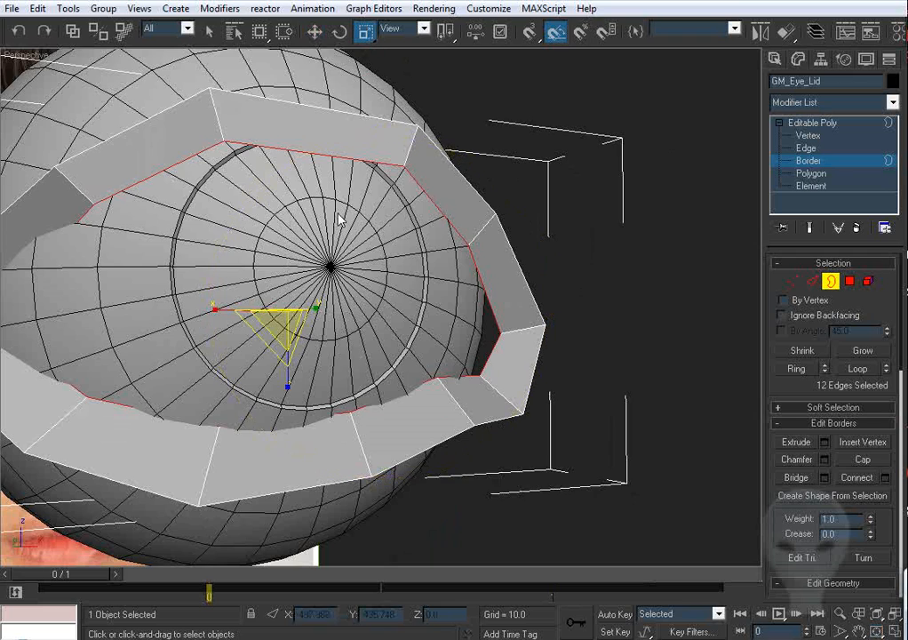
pyautogui.moveTo(288, 277); pyautogui.dragTo(304, 252, button='middle')
pyautogui.moveTo(298, 311); pyautogui.dragTo(290, 370, button='middle')
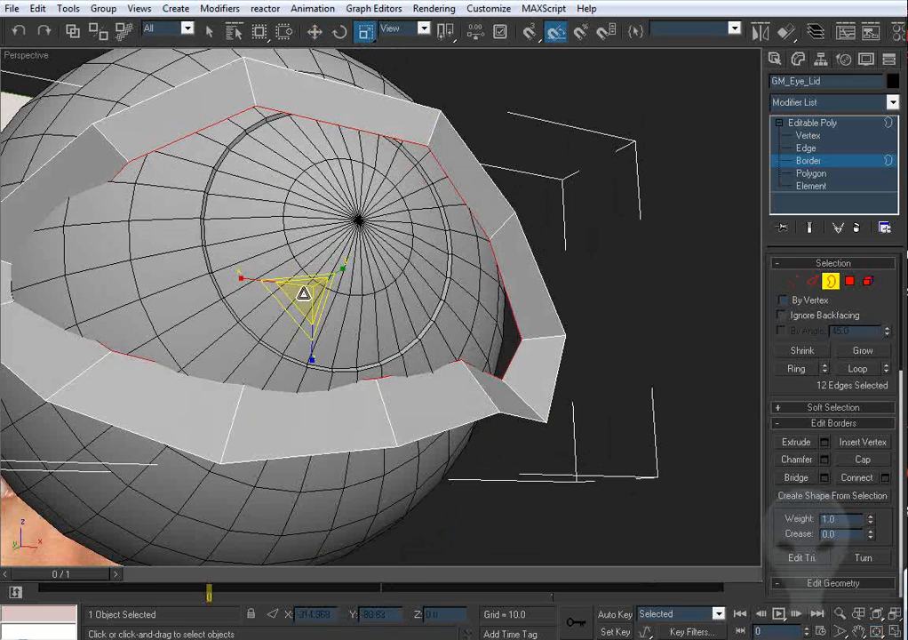
pyautogui.moveTo(309, 286)
pyautogui.mouseDown()
pyautogui.moveTo(307, 297)
pyautogui.moveTo(320, 286)
pyautogui.moveTo(319, 294)
pyautogui.mouseUp()
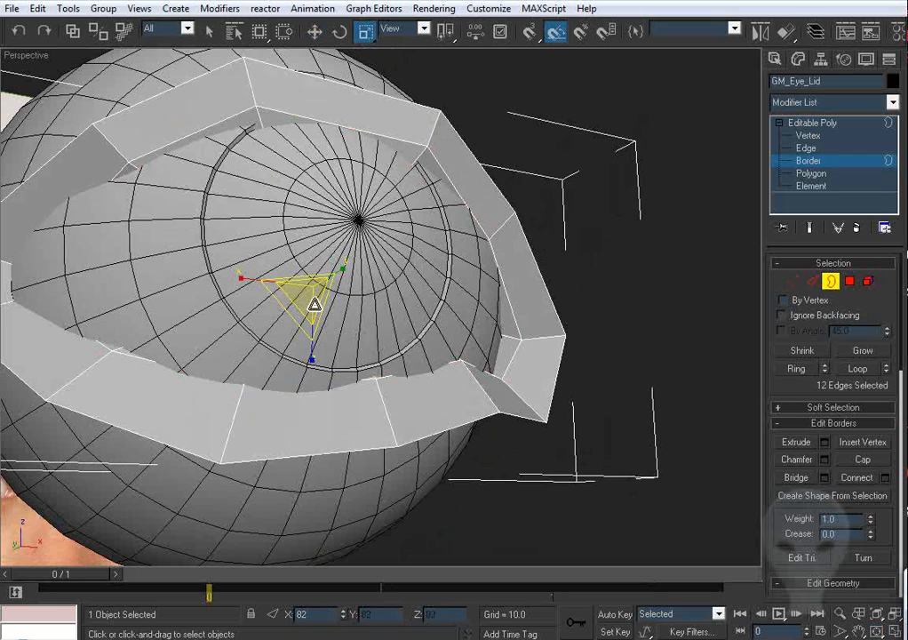
pyautogui.click(306, 34)
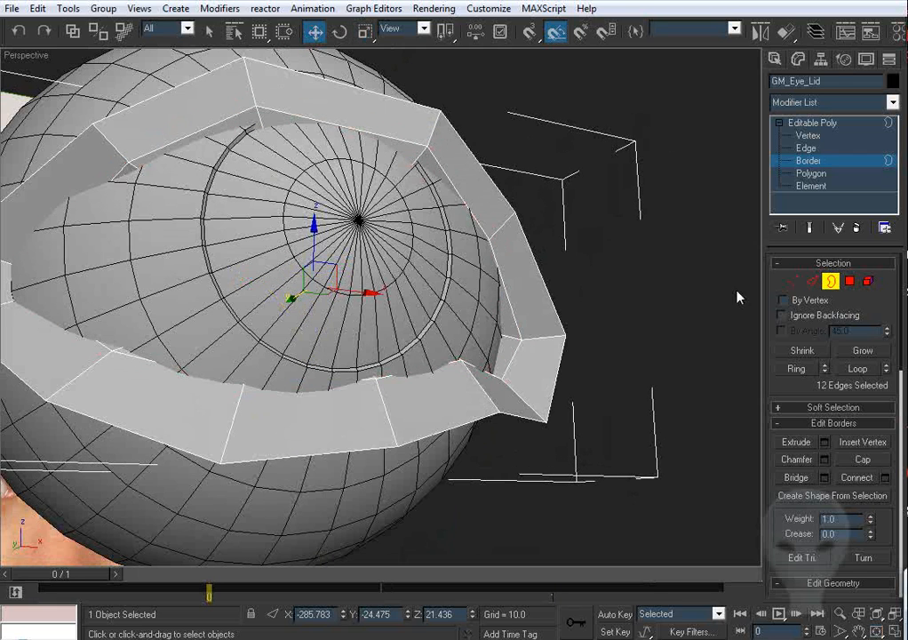
# Select the upper-lid vertex pair above the iris on the inner-corner side and shift it along Y off the eyeball.
pyautogui.click(798, 284)
pyautogui.scroll(4, 499, 246)
pyautogui.moveTo(499, 246); pyautogui.dragTo(458, 305, button='middle')
pyautogui.press('F3')
pyautogui.moveTo(405, 239); pyautogui.dragTo(410, 330, button='middle')
pyautogui.moveTo(318, 298); pyautogui.dragTo(437, 177)
pyautogui.press('F3')
pyautogui.moveTo(389, 259); pyautogui.dragTo(394, 265, button='middle')
pyautogui.moveTo(349, 241)
pyautogui.mouseDown()
pyautogui.moveTo(371, 226)
pyautogui.moveTo(346, 261)
pyautogui.mouseUp()
pyautogui.click(367, 257)
pyautogui.click(364, 252)
# Select the upper-lid vertex pair nearest the inner corner and shift it along Y to about -30.4.
pyautogui.moveTo(424, 321); pyautogui.dragTo(340, 242, button='middle')
pyautogui.press('F3')
pyautogui.moveTo(377, 322); pyautogui.dragTo(463, 272)
pyautogui.press('F3')
pyautogui.moveTo(396, 304); pyautogui.dragTo(407, 332)
pyautogui.keyDown('alt'); pyautogui.moveTo(407, 327); pyautogui.dragTo(389, 318, button='middle'); pyautogui.keyUp('alt')
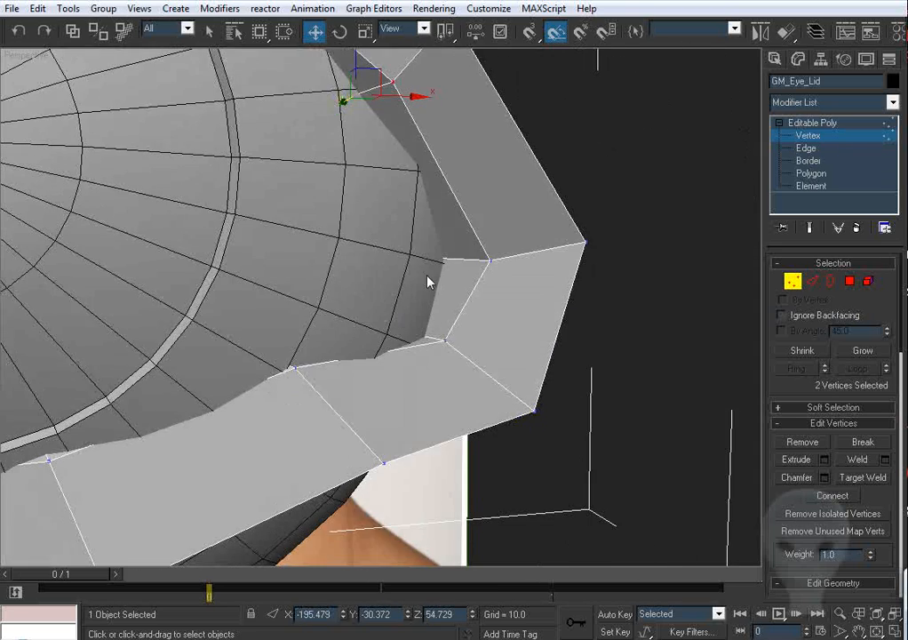
# Pull the upper and lower vertex pairs at the inner corner slightly forward along Y, the lower pair to about -1.2.
pyautogui.press('F3')
pyautogui.moveTo(402, 219)
pyautogui.mouseDown()
pyautogui.moveTo(426, 251)
pyautogui.moveTo(517, 286)
pyautogui.mouseUp()
pyautogui.press('F3')
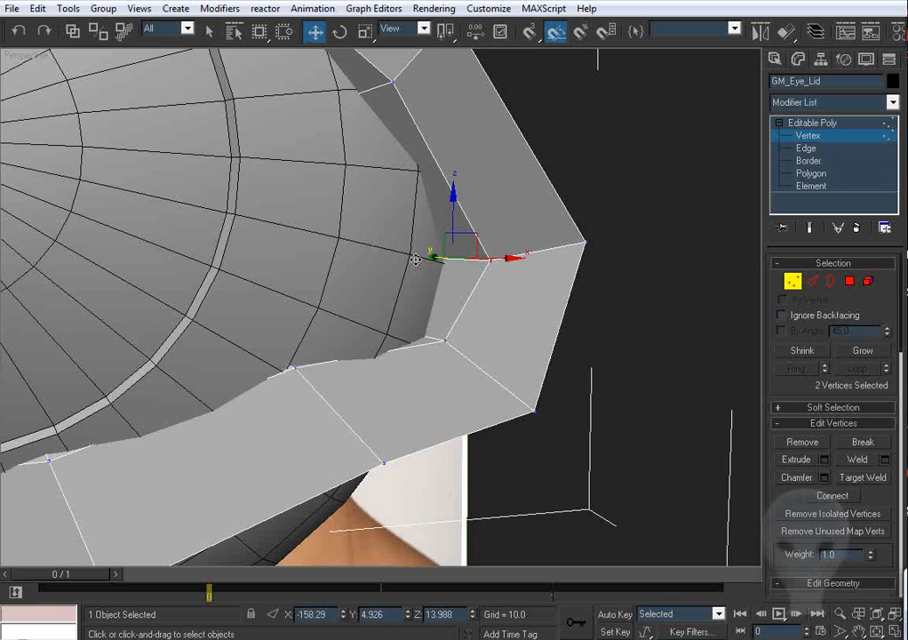
pyautogui.moveTo(425, 257)
pyautogui.mouseDown()
pyautogui.moveTo(402, 326)
pyautogui.moveTo(464, 365)
pyautogui.moveTo(445, 366)
pyautogui.mouseUp()
pyautogui.press('F3')
pyautogui.press('F3')
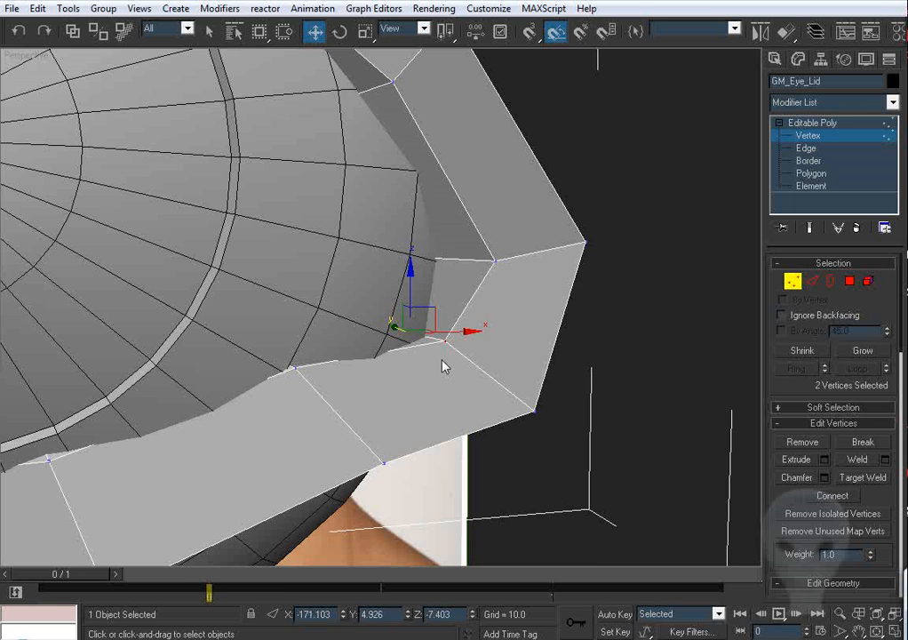
pyautogui.moveTo(391, 328); pyautogui.dragTo(302, 360)
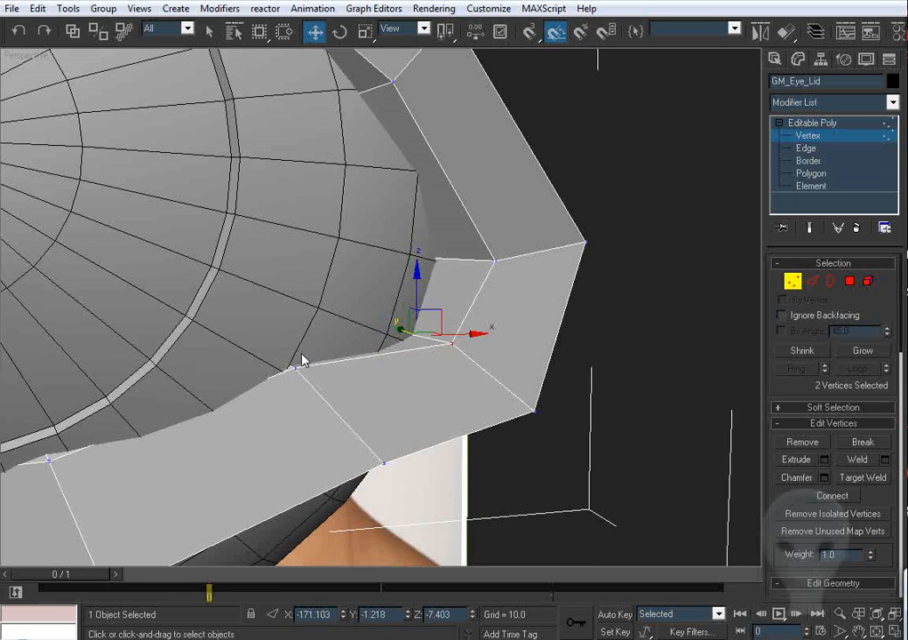
# Pull the lower-lid vertex pair next to the inner corner forward along Y by about 7.4 units.
pyautogui.press('F3')
pyautogui.moveTo(326, 421); pyautogui.dragTo(326, 421)
pyautogui.press('F3')
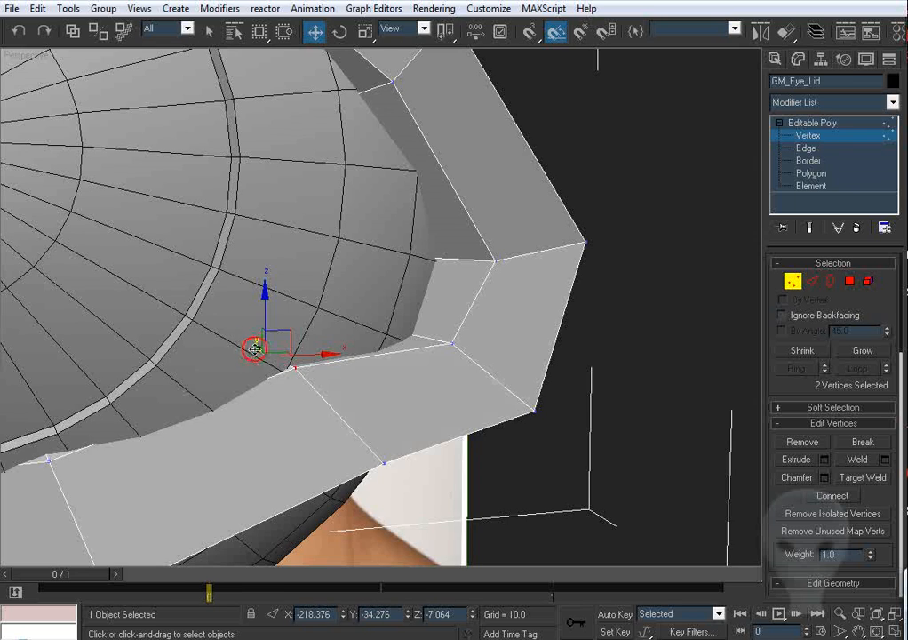
pyautogui.moveTo(254, 349); pyautogui.dragTo(254, 354)
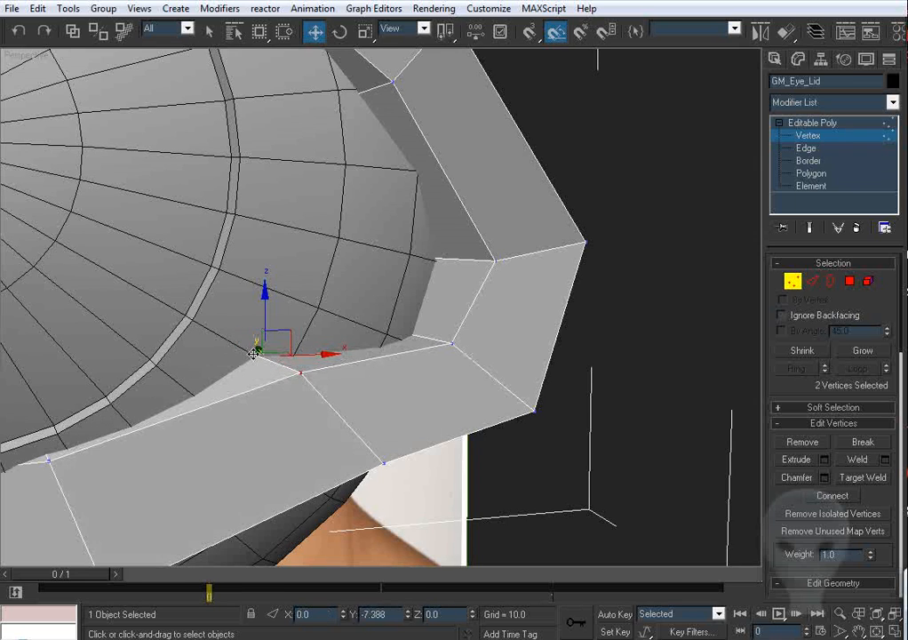
# Adjust the lower-lid vertex pair below the iris on the inner-corner side along Y to about -53.1.
pyautogui.scroll(-2, 265, 374)
pyautogui.moveTo(265, 374)
pyautogui.keyDown('alt'); pyautogui.mouseDown(button='middle')
pyautogui.moveTo(181, 406)
pyautogui.moveTo(369, 354)
pyautogui.mouseUp(button='middle'); pyautogui.keyUp('alt')
pyautogui.press('F3')
pyautogui.moveTo(308, 281); pyautogui.dragTo(402, 376)
pyautogui.press('F3')
pyautogui.keyDown('alt'); pyautogui.moveTo(358, 361); pyautogui.dragTo(365, 361, button='middle'); pyautogui.keyUp('alt')
pyautogui.moveTo(343, 332); pyautogui.dragTo(340, 334)
# Pull the lower-lid vertex pair below the iris on the outer-corner side forward to about Y -45.8.
pyautogui.moveTo(161, 366); pyautogui.dragTo(220, 329, button='middle')
pyautogui.press('F3')
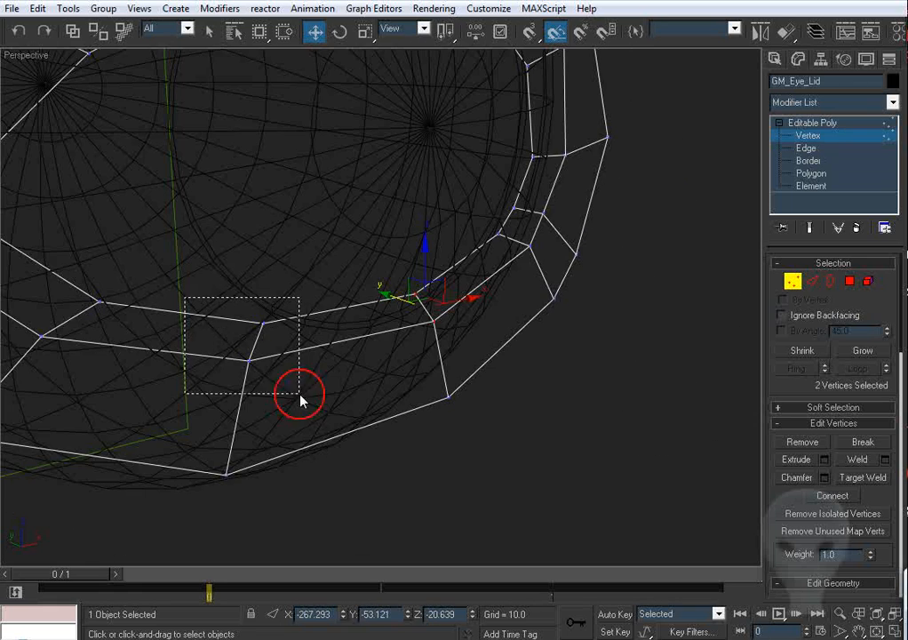
pyautogui.moveTo(300, 400); pyautogui.dragTo(299, 398)
pyautogui.press('F3')
pyautogui.moveTo(231, 330)
pyautogui.mouseDown()
pyautogui.moveTo(237, 326)
pyautogui.moveTo(243, 346)
pyautogui.mouseUp()
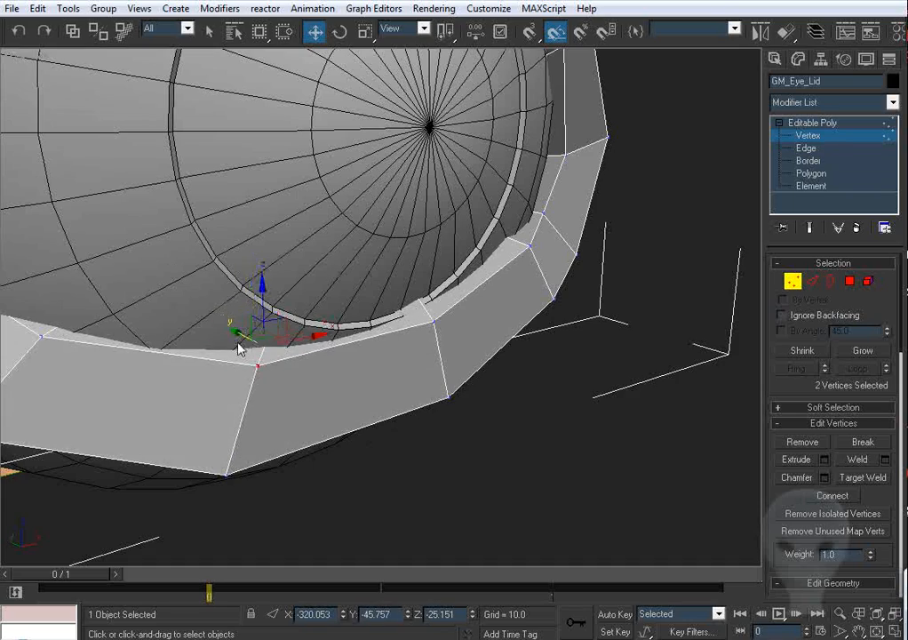
# Pull the lower-lid vertex pair nearest the outer corner forward to about Y -29.3.
pyautogui.keyDown('alt'); pyautogui.moveTo(243, 347); pyautogui.dragTo(344, 408, button='middle'); pyautogui.keyUp('alt')
pyautogui.press('F3')
pyautogui.moveTo(349, 345); pyautogui.dragTo(243, 420)
pyautogui.keyDown('alt'); pyautogui.moveTo(244, 419); pyautogui.dragTo(308, 423, button='middle'); pyautogui.keyUp('alt')
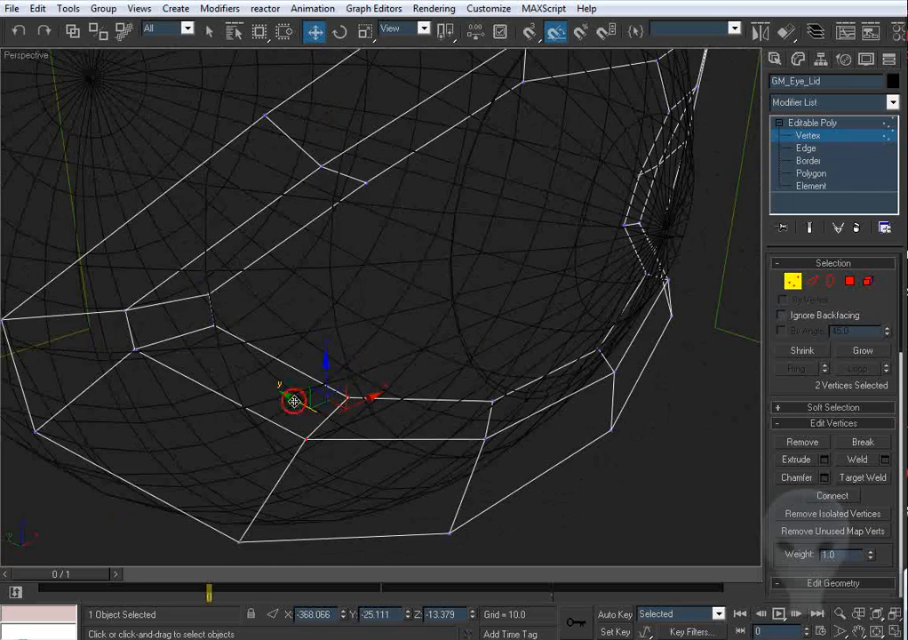
pyautogui.moveTo(294, 400); pyautogui.dragTo(304, 405)
# Select the four inner vertices at the outer eye corner and pull them forward along Y off the eyeball.
pyautogui.press('F3')
pyautogui.moveTo(297, 404)
pyautogui.keyDown('alt'); pyautogui.mouseDown(button='middle')
pyautogui.moveTo(260, 405)
pyautogui.moveTo(278, 389)
pyautogui.mouseUp(button='middle'); pyautogui.keyUp('alt')
pyautogui.press('F3')
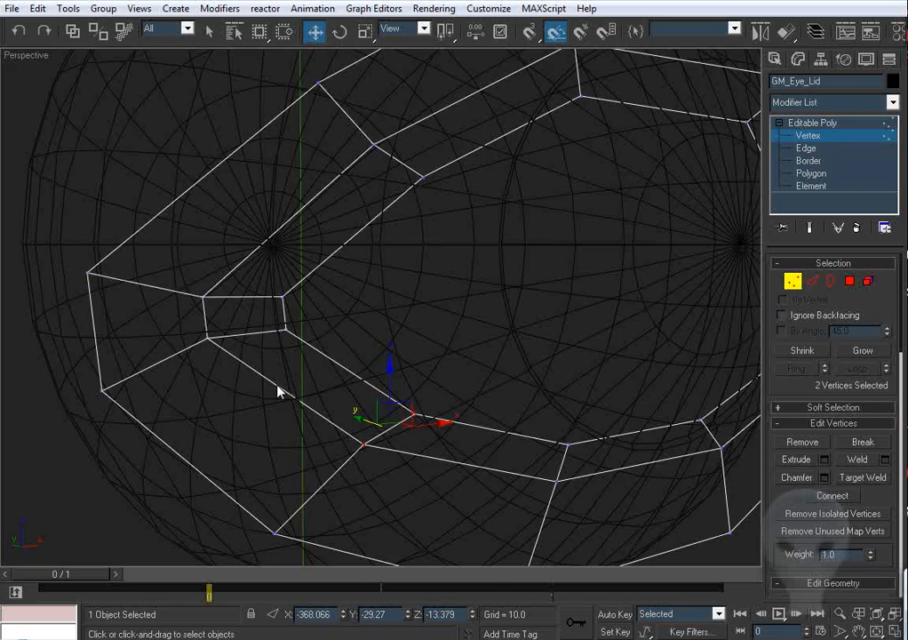
pyautogui.moveTo(159, 274); pyautogui.dragTo(342, 362)
pyautogui.press('F3')
pyautogui.keyDown('alt'); pyautogui.moveTo(244, 345); pyautogui.dragTo(250, 334, button='middle'); pyautogui.keyUp('alt')
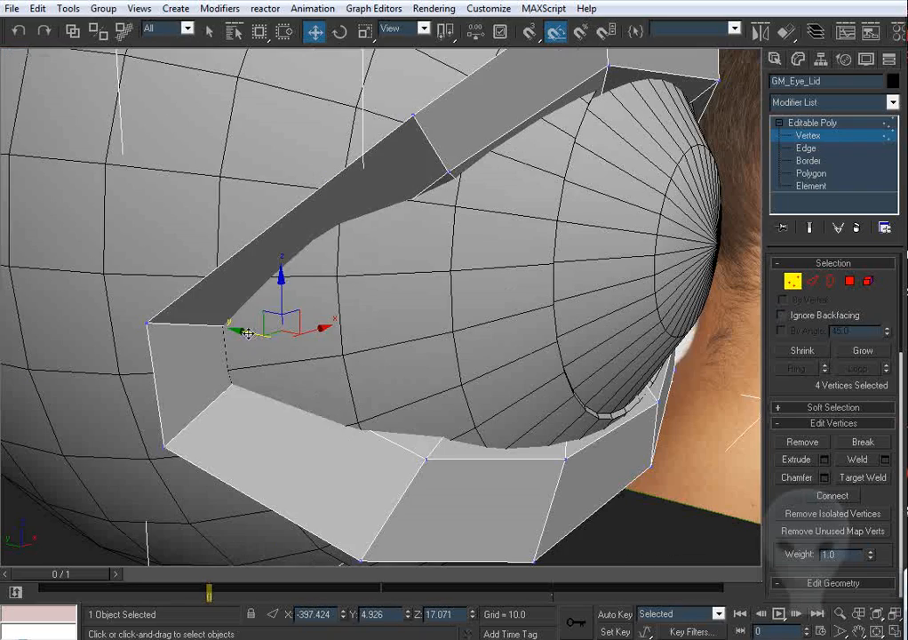
pyautogui.moveTo(245, 331); pyautogui.dragTo(273, 344)
pyautogui.keyDown('alt'); pyautogui.moveTo(375, 361); pyautogui.dragTo(366, 351, button='middle'); pyautogui.keyUp('alt')
pyautogui.moveTo(260, 319); pyautogui.dragTo(269, 324)
pyautogui.keyDown('alt'); pyautogui.moveTo(345, 318); pyautogui.dragTo(296, 352, button='middle'); pyautogui.keyUp('alt')
# Move only the two innermost outer-corner vertices closer to the corner and push them back to about Y 3.7.
pyautogui.press('F3')
pyautogui.moveTo(367, 278); pyautogui.dragTo(295, 336)
pyautogui.press('F3')
pyautogui.keyDown('alt'); pyautogui.moveTo(359, 300); pyautogui.dragTo(357, 321, button='middle'); pyautogui.keyUp('alt')
pyautogui.moveTo(350, 322)
pyautogui.mouseDown()
pyautogui.moveTo(305, 321)
pyautogui.moveTo(314, 322)
pyautogui.mouseUp()
pyautogui.keyDown('alt'); pyautogui.moveTo(287, 327); pyautogui.dragTo(321, 341, button='middle'); pyautogui.keyUp('alt')
pyautogui.moveTo(275, 336); pyautogui.dragTo(256, 330)
pyautogui.keyDown('alt'); pyautogui.moveTo(391, 360); pyautogui.dragTo(353, 266, button='middle'); pyautogui.keyUp('alt')
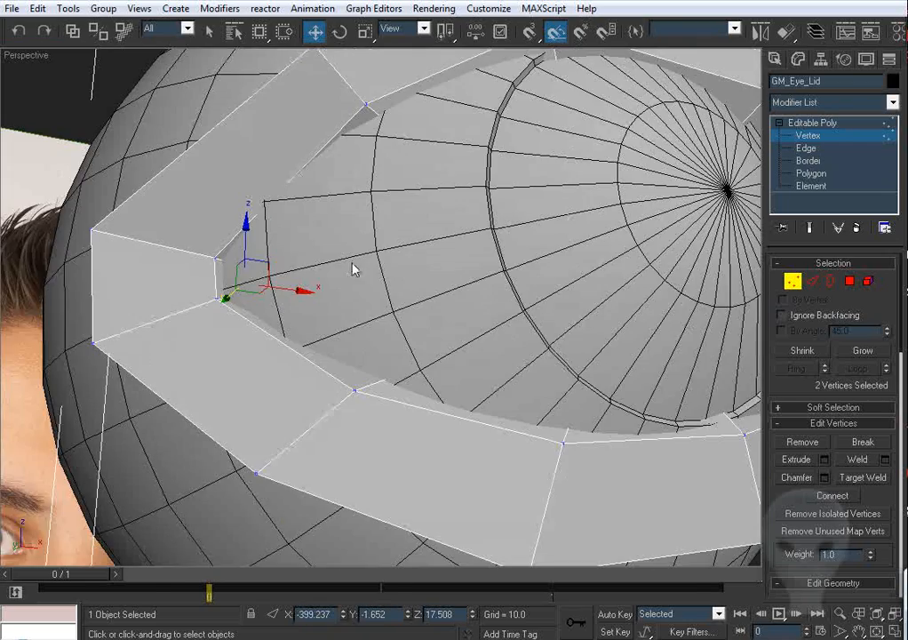
pyautogui.press('F3')
pyautogui.keyDown('alt'); pyautogui.moveTo(315, 326); pyautogui.dragTo(229, 336, button='middle'); pyautogui.keyUp('alt')
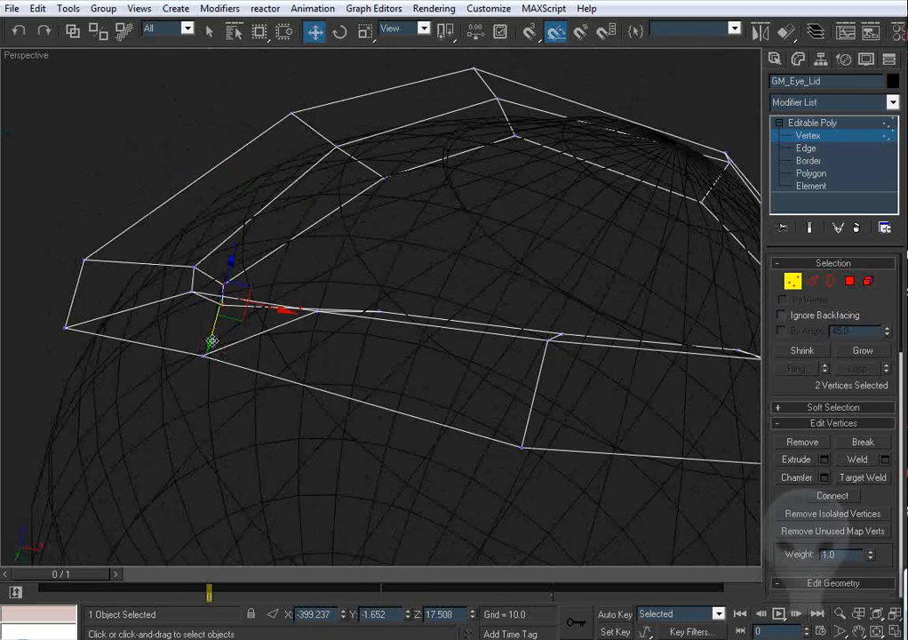
pyautogui.moveTo(212, 341); pyautogui.dragTo(209, 355)
# Select the upper-lid vertex pair nearest the outer corner and pull it forward along Y off the eyeball.
pyautogui.moveTo(396, 201)
pyautogui.keyDown('alt'); pyautogui.mouseDown(button='middle')
pyautogui.moveTo(394, 217)
pyautogui.moveTo(368, 241)
pyautogui.moveTo(379, 265)
pyautogui.mouseUp(button='middle'); pyautogui.keyUp('alt')
pyautogui.press('F3')
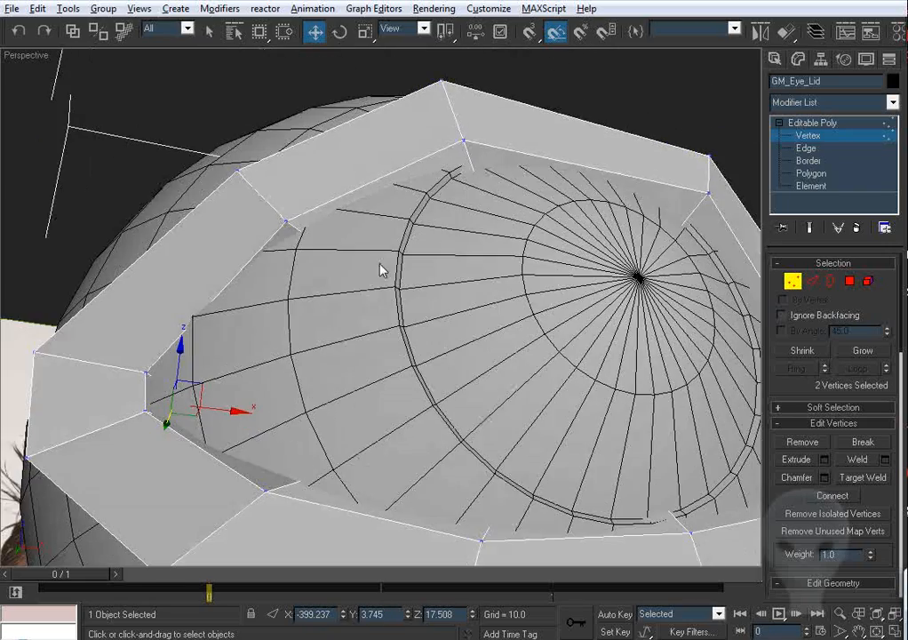
pyautogui.press('F3')
pyautogui.moveTo(371, 214); pyautogui.dragTo(371, 215)
pyautogui.keyDown('alt'); pyautogui.moveTo(370, 215); pyautogui.dragTo(369, 248, button='middle'); pyautogui.keyUp('alt')
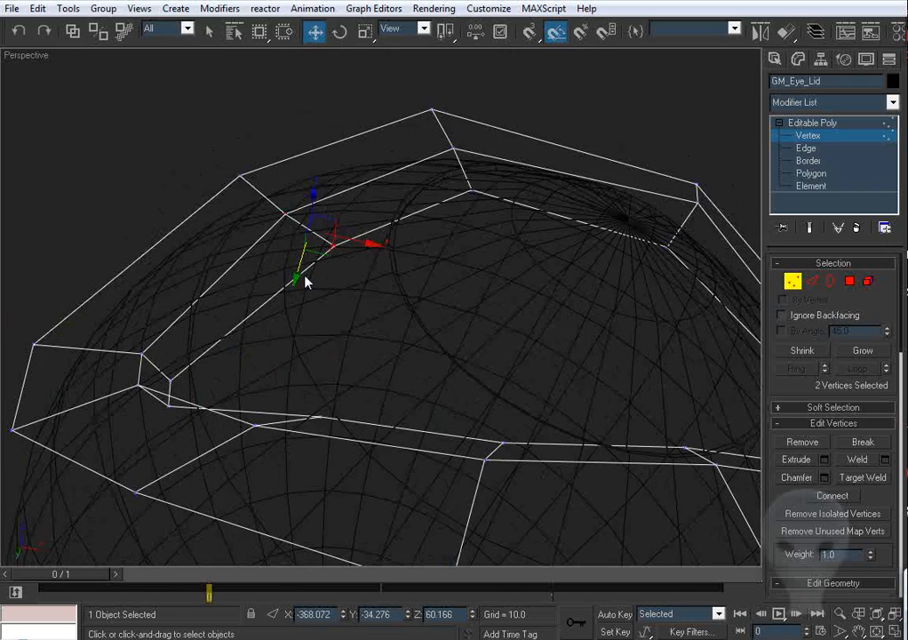
pyautogui.moveTo(294, 273); pyautogui.dragTo(298, 265)
pyautogui.press('F3')
pyautogui.keyDown('alt'); pyautogui.moveTo(372, 258); pyautogui.dragTo(373, 275, button='middle'); pyautogui.keyUp('alt')
pyautogui.moveTo(358, 250); pyautogui.dragTo(353, 251)
# Pull the upper-lid vertex pair above the iris on the outer-corner side forward to about Y -54.4.
pyautogui.keyDown('alt'); pyautogui.moveTo(360, 252); pyautogui.dragTo(379, 281, button='middle'); pyautogui.keyUp('alt')
pyautogui.press('F3')
pyautogui.moveTo(421, 265); pyautogui.dragTo(486, 133)
pyautogui.press('F3')
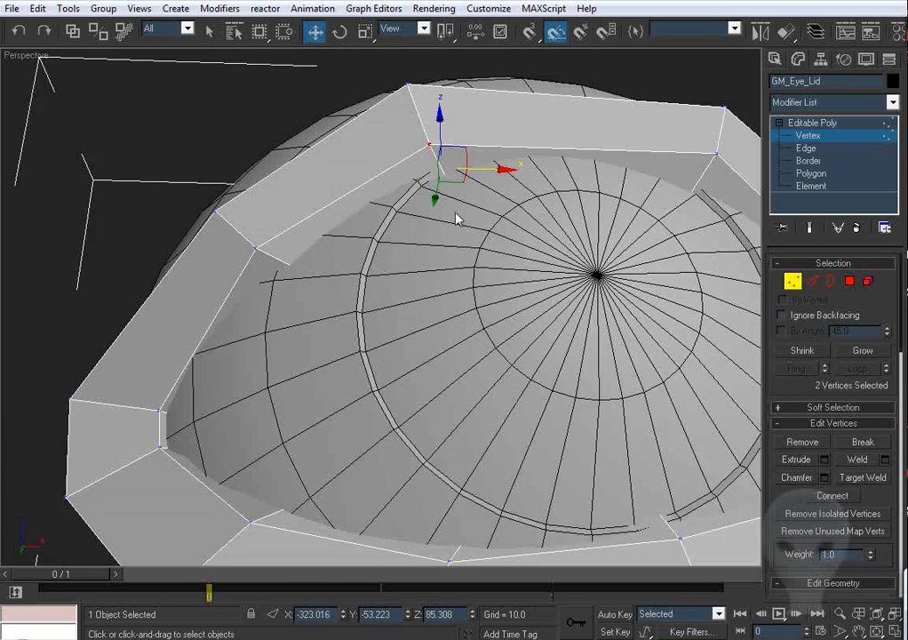
pyautogui.moveTo(434, 201); pyautogui.dragTo(433, 203)
pyautogui.moveTo(433, 203)
pyautogui.keyDown('alt'); pyautogui.mouseDown(button='middle')
pyautogui.moveTo(380, 214)
pyautogui.moveTo(419, 239)
pyautogui.mouseUp(button='middle'); pyautogui.keyUp('alt')
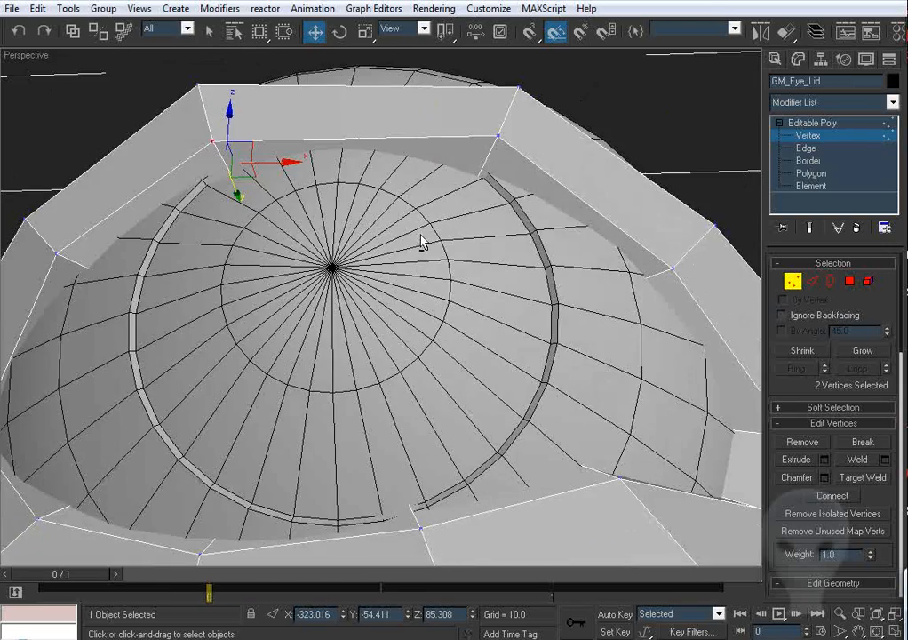
# Pull the upper-lid vertex pair above the iris on the inner-corner side forward to about Y -57.1.
pyautogui.press('F3')
pyautogui.click(441, 227)
pyautogui.moveTo(525, 143); pyautogui.dragTo(525, 141)
pyautogui.press('F3')
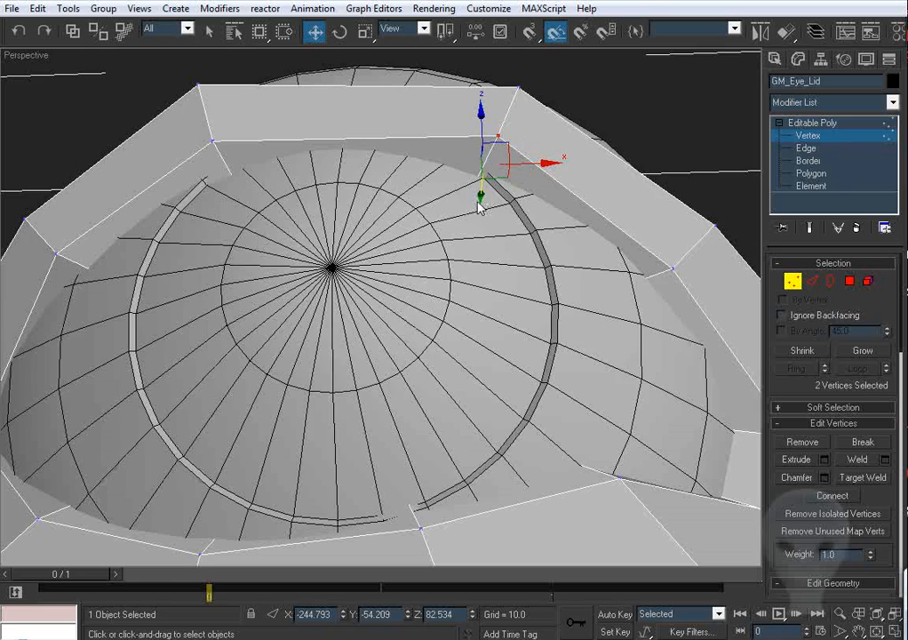
pyautogui.moveTo(481, 195); pyautogui.dragTo(485, 190)
# Pull the upper-lid vertex pair nearest the inner corner forward to about Y -33.6 and frame the eyelid from the front.
pyautogui.press('F3')
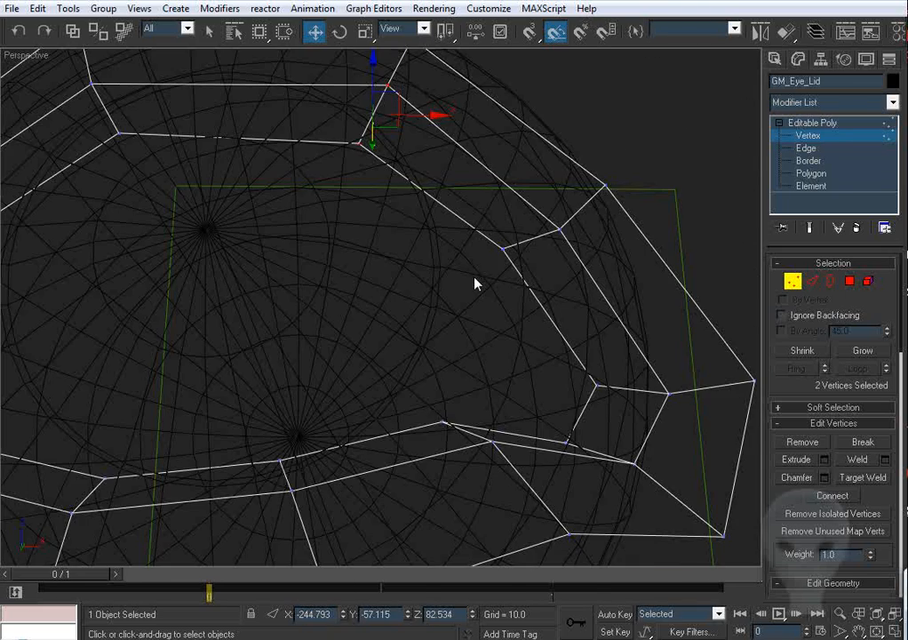
pyautogui.moveTo(603, 217); pyautogui.dragTo(602, 219)
pyautogui.press('F3')
pyautogui.moveTo(525, 259); pyautogui.dragTo(523, 261)
pyautogui.scroll(-8, 417, 197)
pyautogui.press('z')
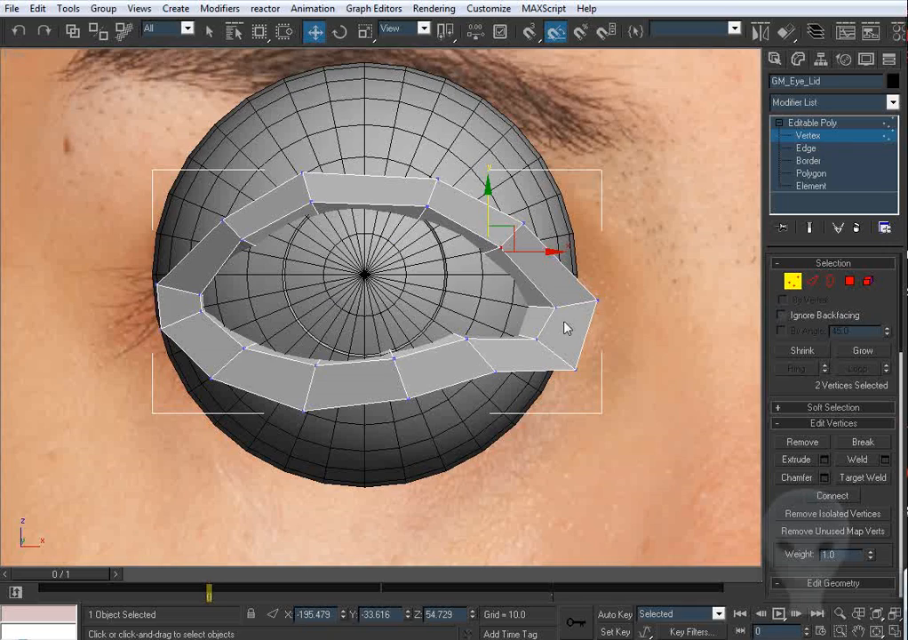
# Select the eyelid's outer open border and extrude it outward as a new polygon ring by uniform scaling.
pyautogui.click(814, 282)
pyautogui.press('F3')
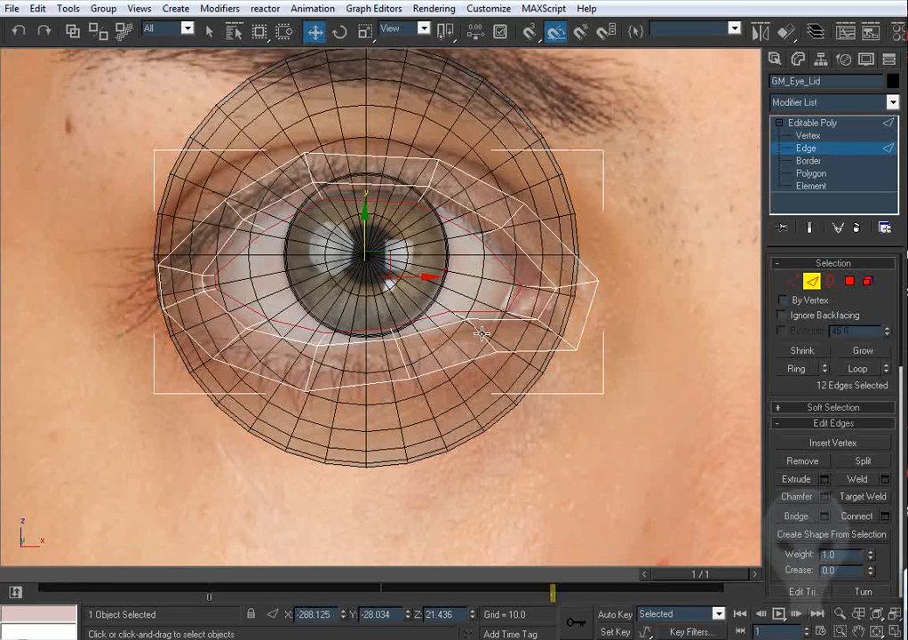
pyautogui.click(830, 282)
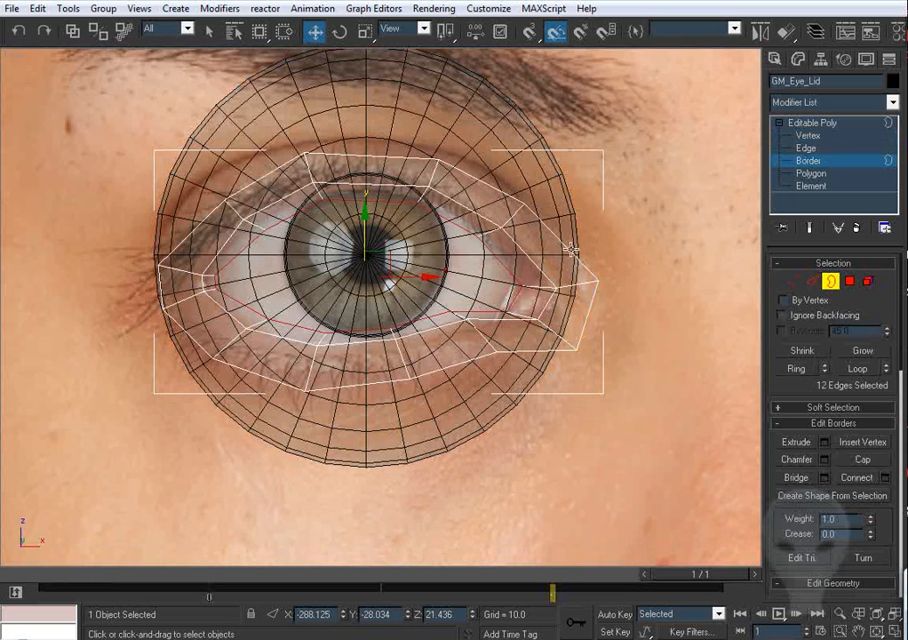
pyautogui.click(390, 154)
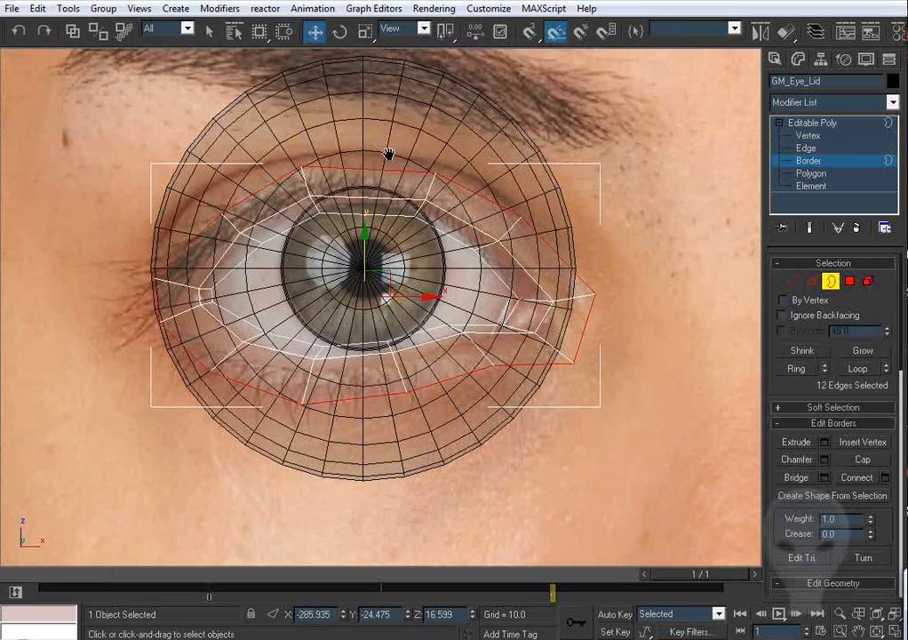
pyautogui.press('r')
pyautogui.moveTo(369, 235)
pyautogui.mouseDown()
pyautogui.moveTo(377, 293)
pyautogui.moveTo(372, 245)
pyautogui.moveTo(366, 254)
pyautogui.mouseUp()
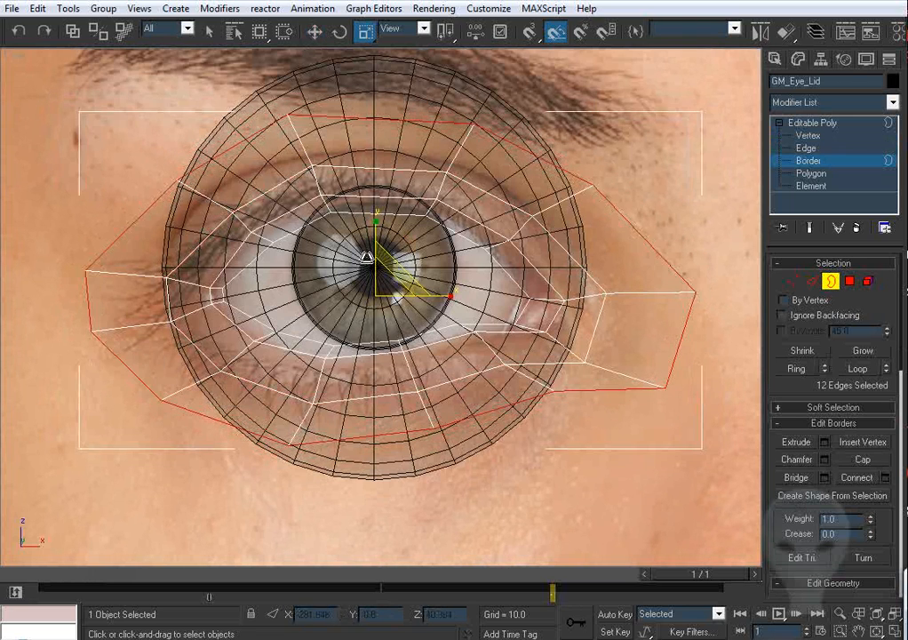
# Raise the second-ring upper-lid vertex above the iris on the inner-corner side to the eyelid crease.
pyautogui.press('1')
pyautogui.click(707, 279)
pyautogui.moveTo(495, 151); pyautogui.dragTo(472, 200, button='middle')
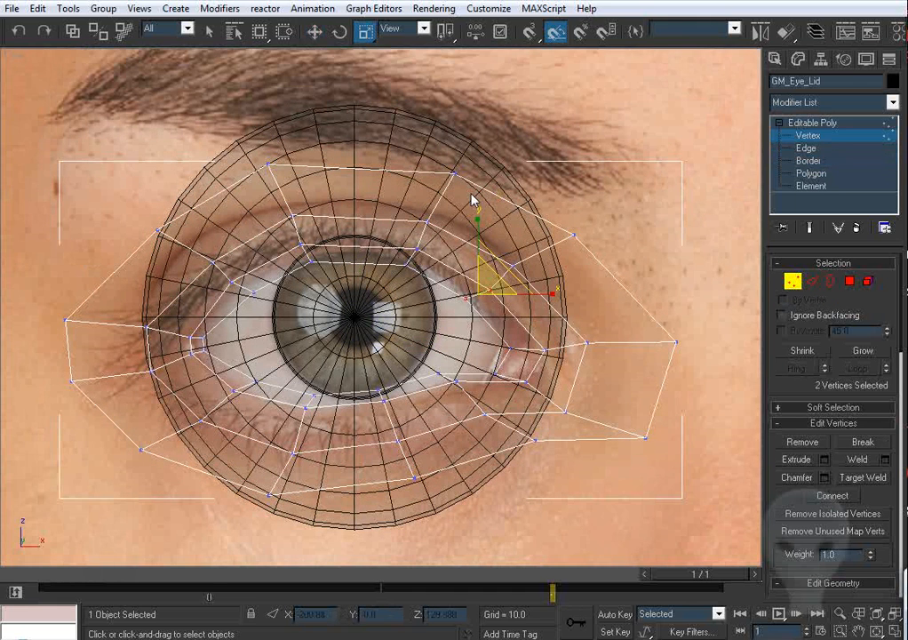
pyautogui.click(315, 33)
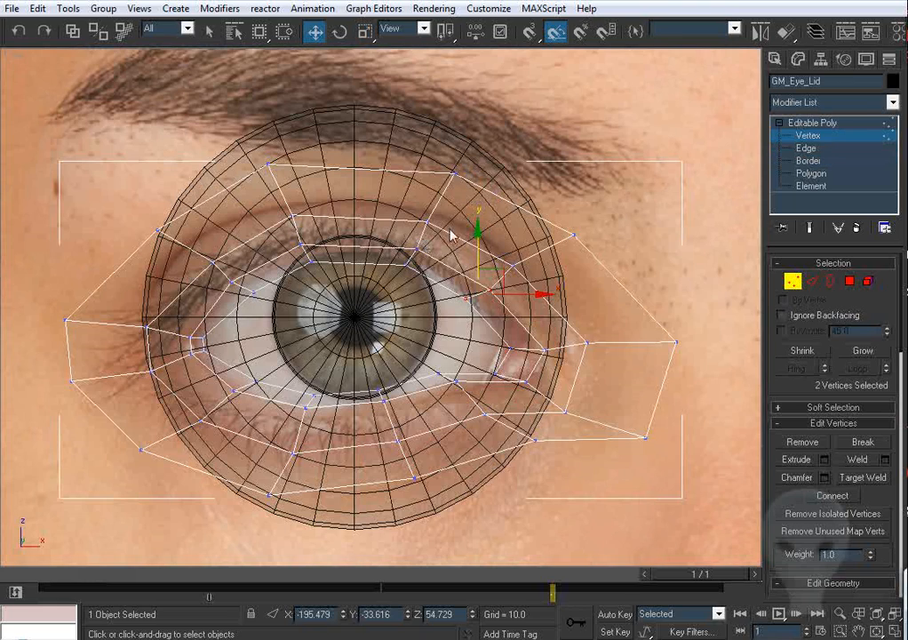
pyautogui.moveTo(451, 233); pyautogui.dragTo(437, 256, button='middle')
pyautogui.click(443, 199)
pyautogui.scroll(5, 430, 253)
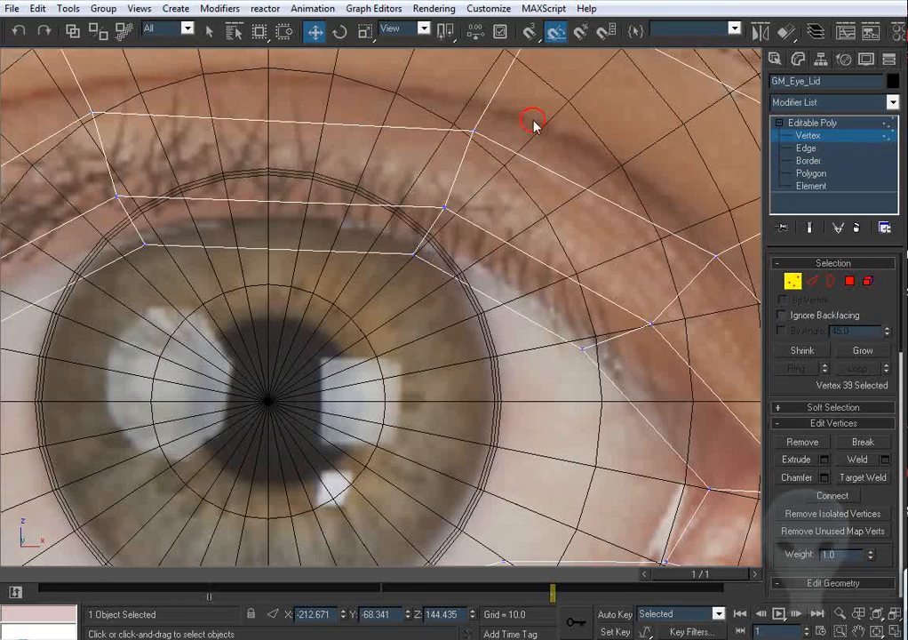
pyautogui.scroll(-2, 488, 151)
pyautogui.moveTo(467, 203); pyautogui.dragTo(477, 175)
# Move the two second-ring upper-lid vertices on the outer-corner side up and outward to follow the eyelid crease.
pyautogui.moveTo(195, 219); pyautogui.dragTo(333, 227, button='middle')
pyautogui.click(307, 213)
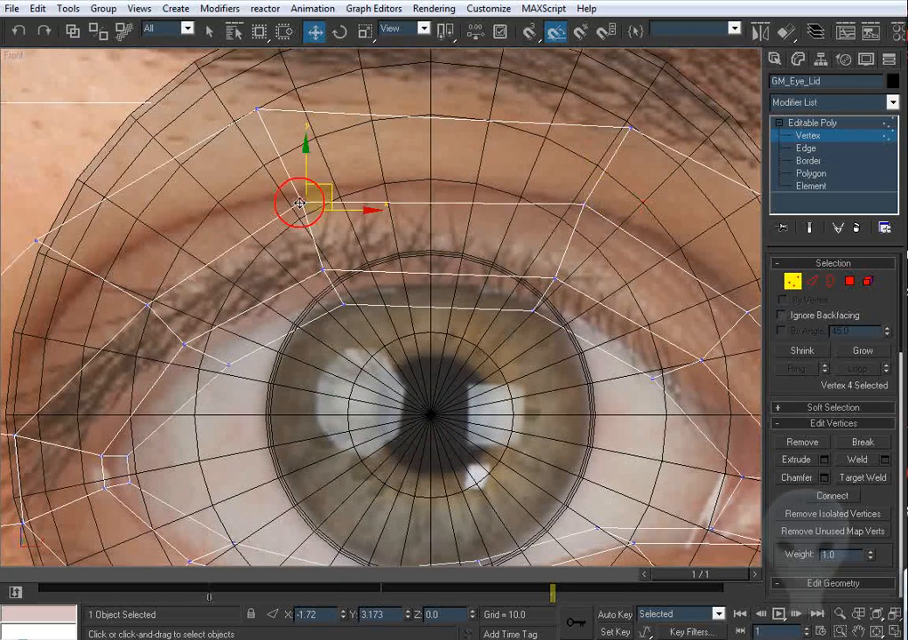
pyautogui.moveTo(306, 213); pyautogui.dragTo(298, 184)
pyautogui.moveTo(143, 302); pyautogui.dragTo(309, 233, button='middle')
pyautogui.click(308, 230)
pyautogui.moveTo(308, 229); pyautogui.dragTo(243, 203)
# Shift the two second-ring vertices at the outer eye corner slightly outward.
pyautogui.moveTo(178, 357); pyautogui.dragTo(311, 272, button='middle')
pyautogui.moveTo(313, 271)
pyautogui.mouseDown()
pyautogui.moveTo(284, 260)
pyautogui.moveTo(324, 262)
pyautogui.mouseUp()
pyautogui.moveTo(407, 285); pyautogui.dragTo(309, 302, button='middle')
pyautogui.click(337, 346)
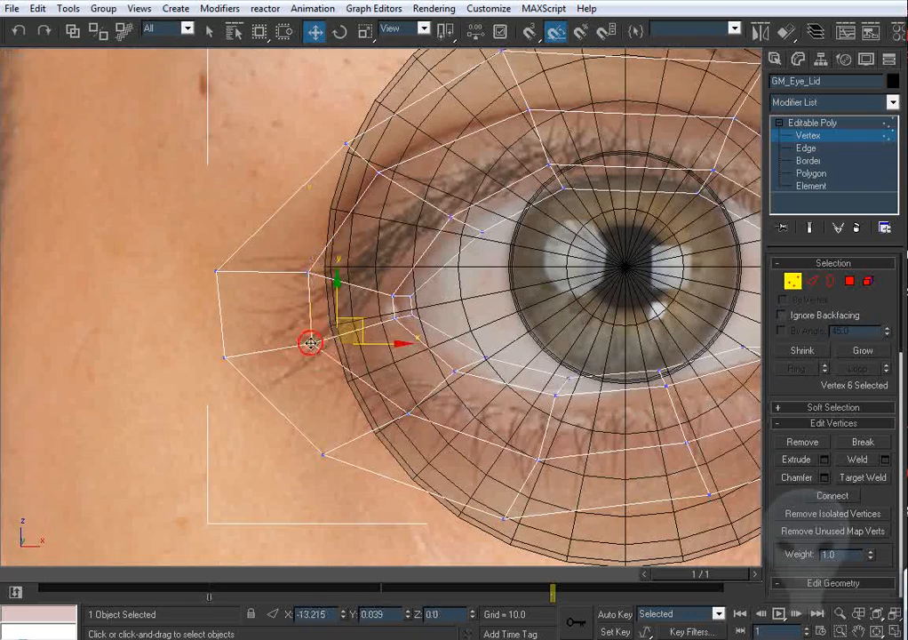
# Nudge the upper of the two second-ring vertices at the inner eye corner slightly upward.
pyautogui.moveTo(310, 345); pyautogui.dragTo(504, 345, button='middle')
pyautogui.moveTo(434, 310); pyautogui.dragTo(378, 307, button='middle')
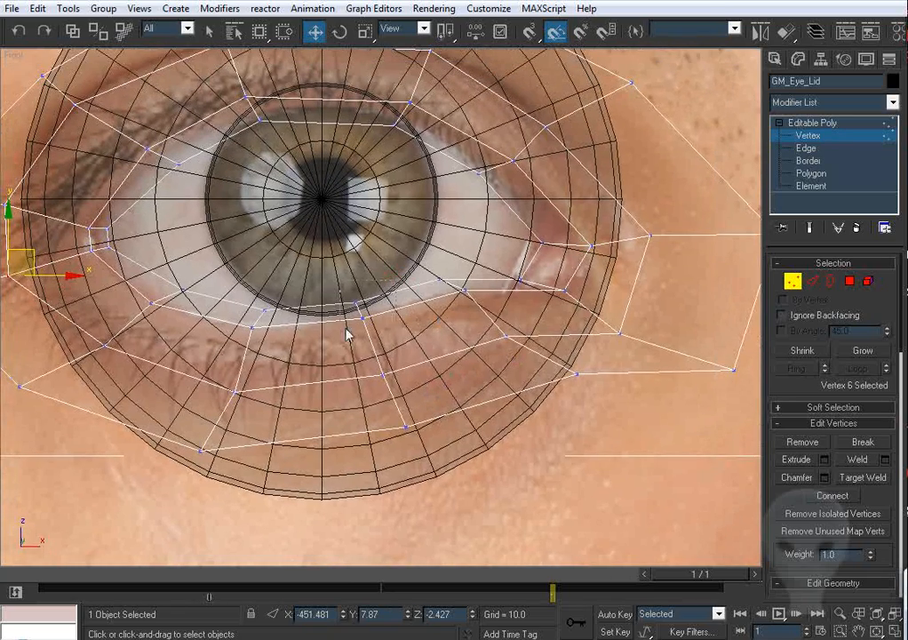
pyautogui.moveTo(345, 328); pyautogui.dragTo(342, 332)
pyautogui.moveTo(602, 362); pyautogui.dragTo(472, 355, button='middle')
pyautogui.moveTo(518, 246); pyautogui.dragTo(514, 341, button='middle')
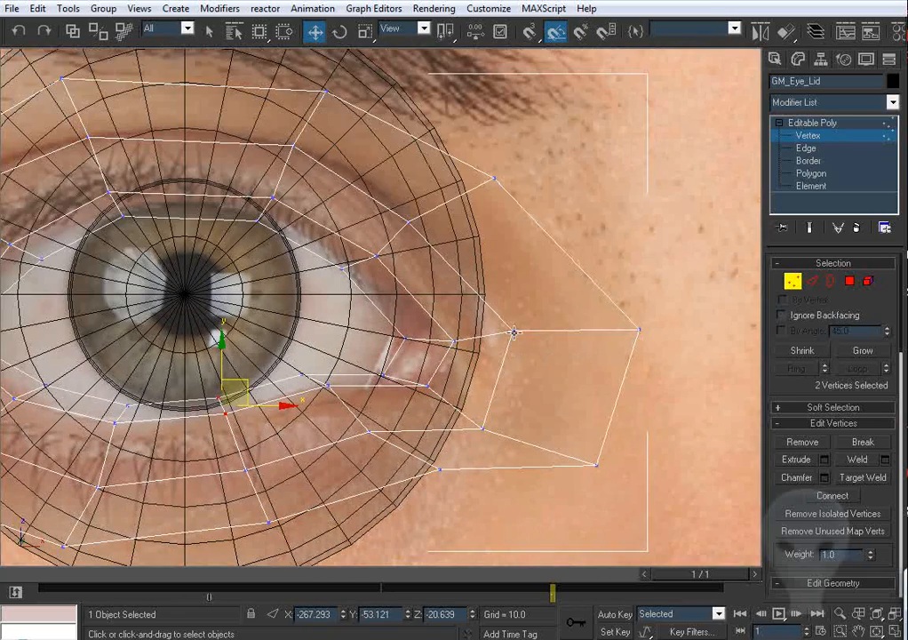
pyautogui.click(514, 331)
# Move the lower-lid rim vertex pair nearest the inner corner down along the lid edge to about X -213, Z -15.8.
pyautogui.moveTo(423, 363); pyautogui.dragTo(544, 292, button='middle')
pyautogui.scroll(3, 498, 296)
pyautogui.moveTo(429, 298); pyautogui.dragTo(533, 342)
pyautogui.moveTo(539, 345); pyautogui.dragTo(491, 335, button='middle')
pyautogui.moveTo(462, 285); pyautogui.dragTo(478, 316)
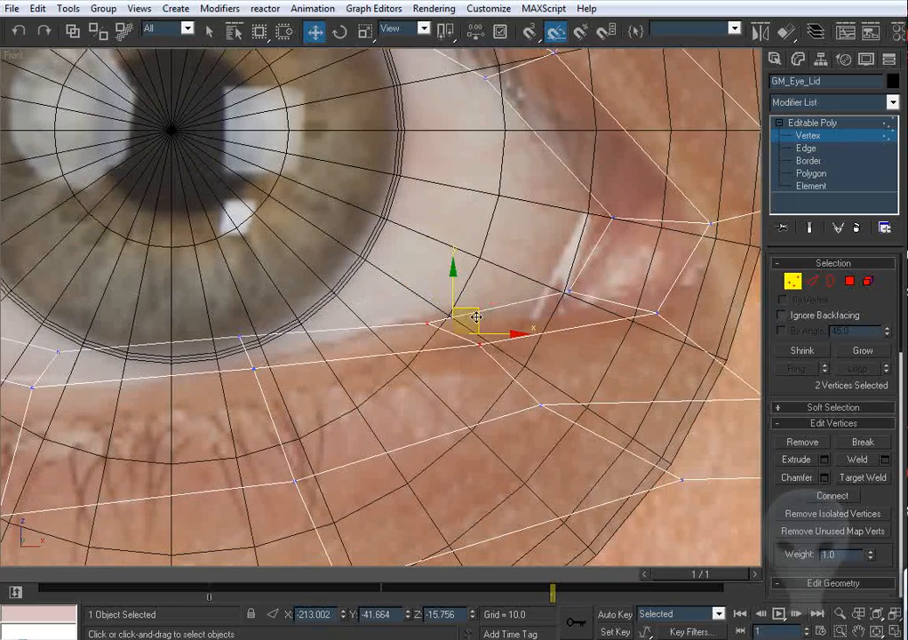
# Lower the lid rim vertex pair below the iris on the inner-corner side to about Z -28.7.
pyautogui.moveTo(477, 316); pyautogui.dragTo(610, 254, button='middle')
pyautogui.moveTo(301, 358); pyautogui.dragTo(409, 322)
pyautogui.scroll(-3, 273, 395)
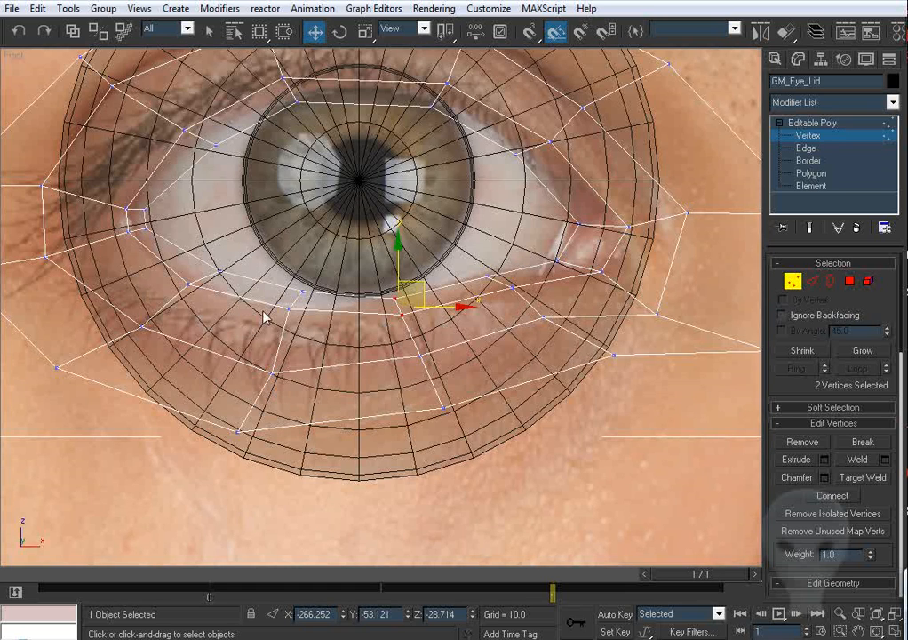
# Lower the two lower-lid rim vertex pairs on the outer-corner side, placing the outermost pair at about X -374.2, Z -20.
pyautogui.moveTo(263, 312); pyautogui.dragTo(271, 314, button='middle')
pyautogui.moveTo(261, 330); pyautogui.dragTo(323, 311)
pyautogui.moveTo(178, 271); pyautogui.dragTo(195, 300)
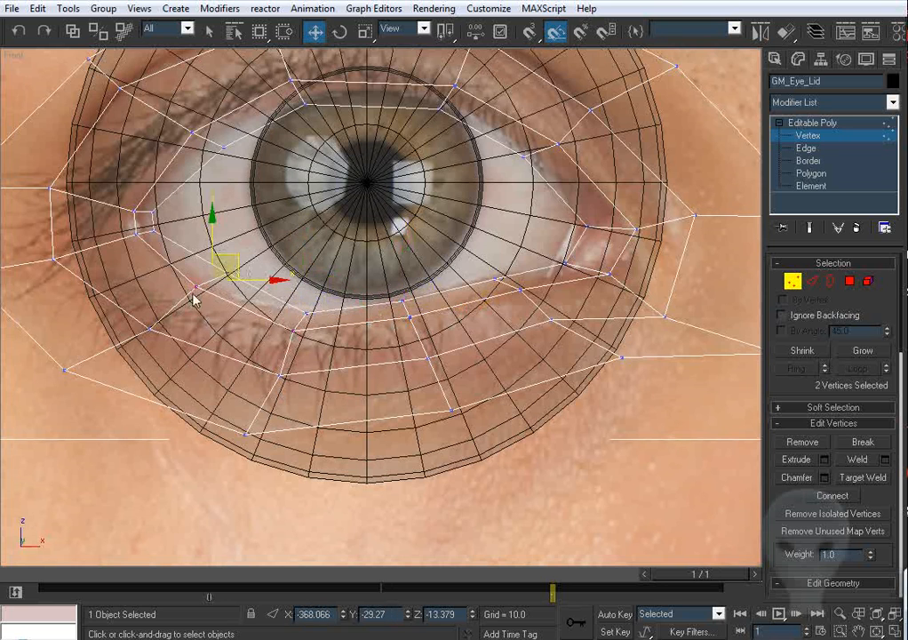
pyautogui.moveTo(242, 264); pyautogui.dragTo(233, 280)
# Select the four rim vertices at the outer eye corner and shift them outward to about X -410.
pyautogui.moveTo(173, 257); pyautogui.dragTo(311, 327, button='middle')
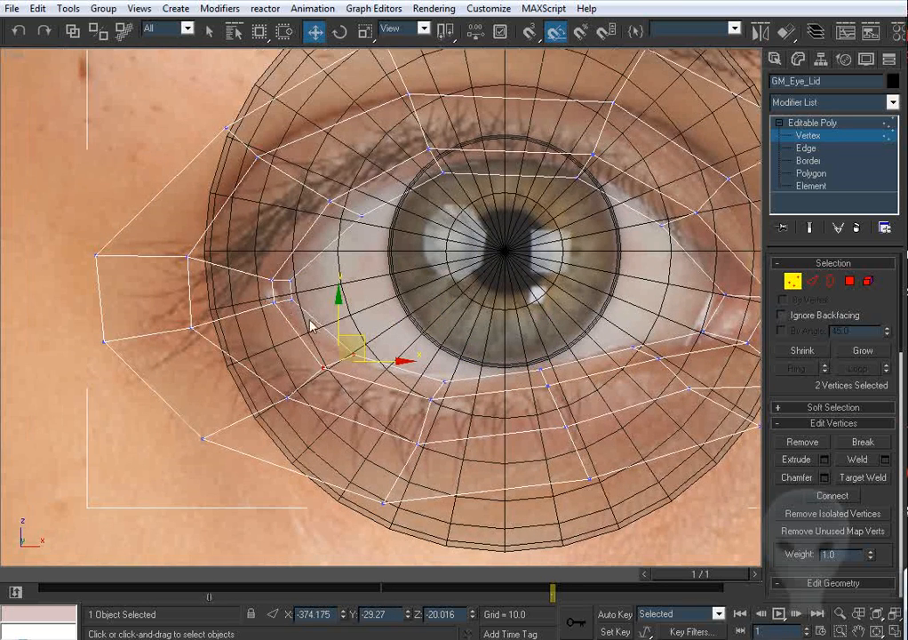
pyautogui.moveTo(317, 322); pyautogui.dragTo(315, 293)
pyautogui.scroll(-2, 388, 283)
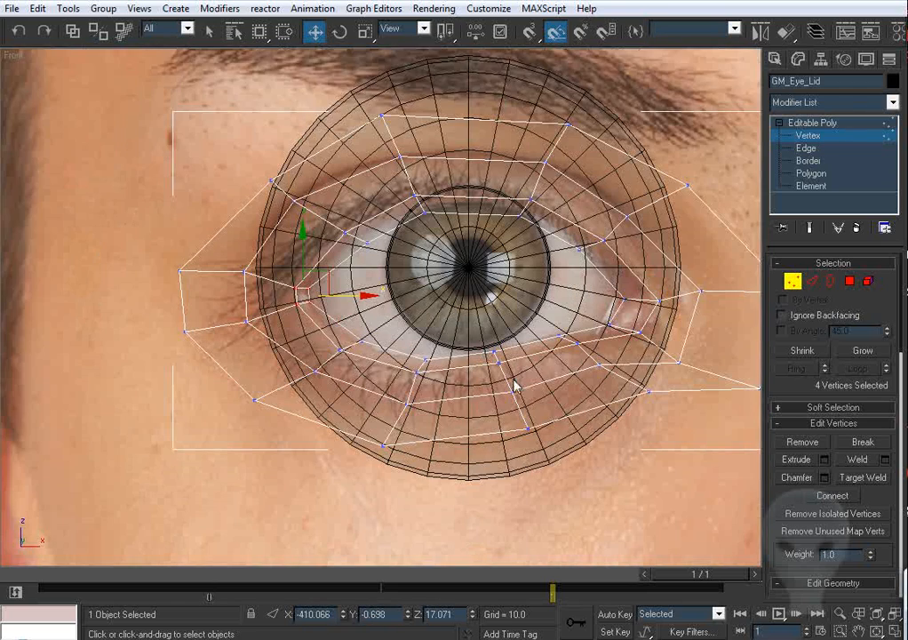
# Move the lower border vertices of the eyelid mesh down and away from the eyeball in the Front view.
pyautogui.moveTo(630, 391); pyautogui.dragTo(425, 320, button='middle')
pyautogui.click(443, 312)
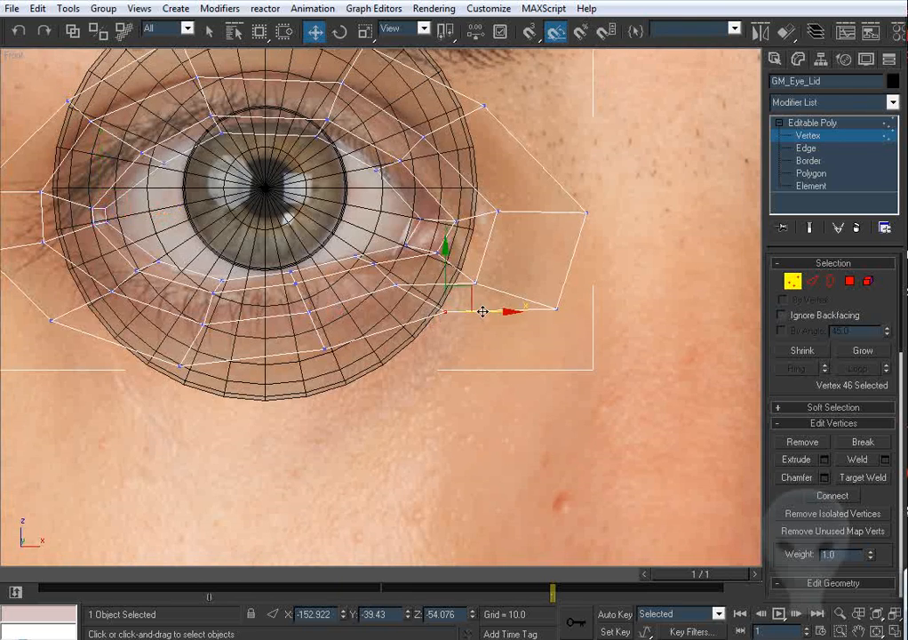
pyautogui.moveTo(474, 296); pyautogui.dragTo(501, 373)
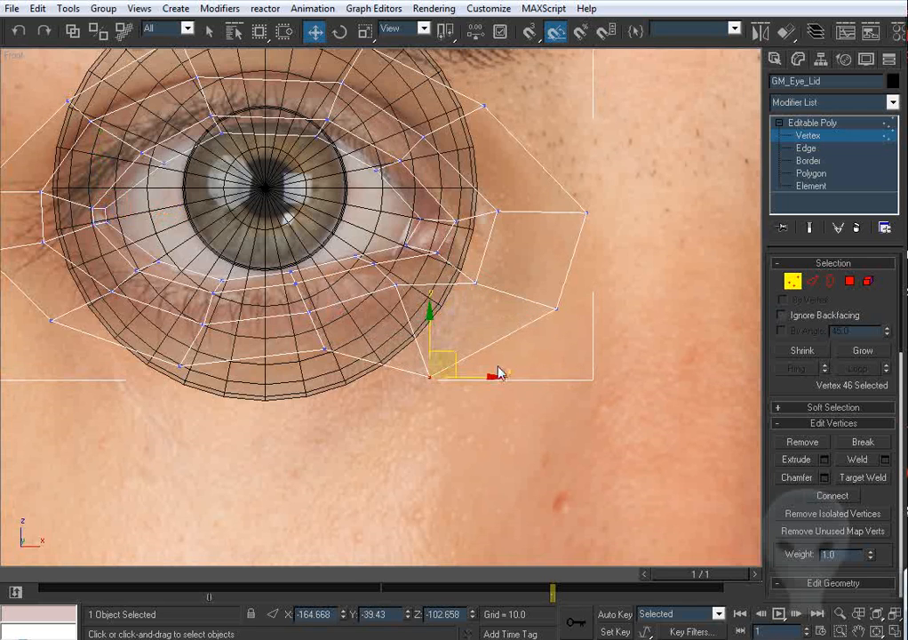
pyautogui.click(554, 309)
pyautogui.moveTo(266, 314); pyautogui.dragTo(355, 303, button='middle')
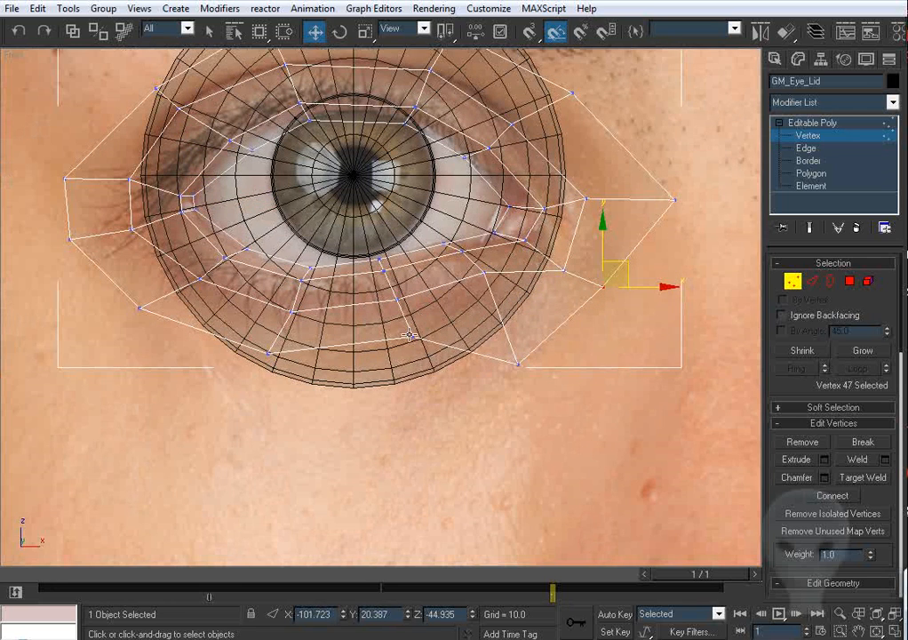
pyautogui.click(428, 412)
pyautogui.moveTo(428, 411); pyautogui.dragTo(433, 419)
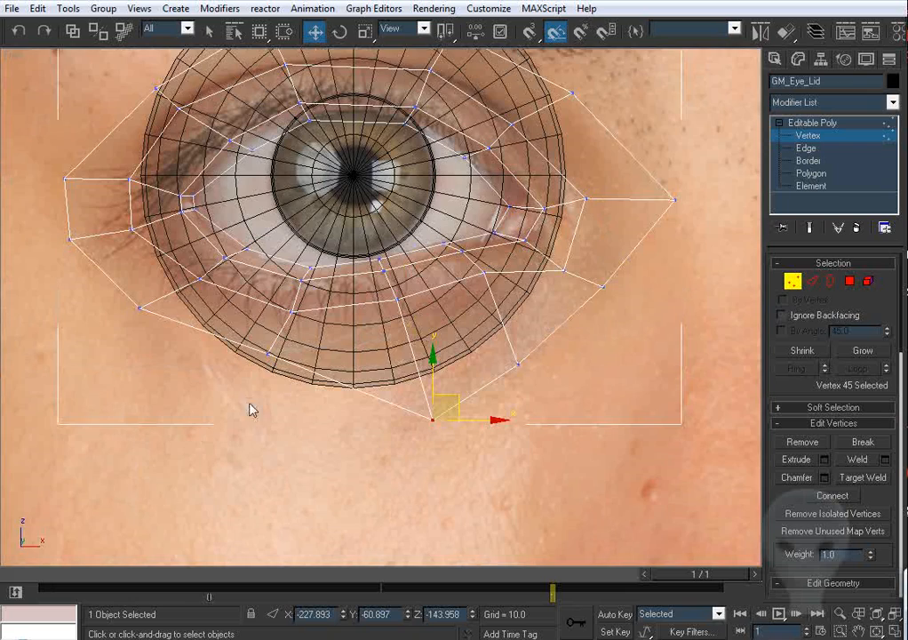
pyautogui.moveTo(250, 409); pyautogui.dragTo(331, 379, button='middle')
pyautogui.moveTo(350, 315); pyautogui.dragTo(345, 395)
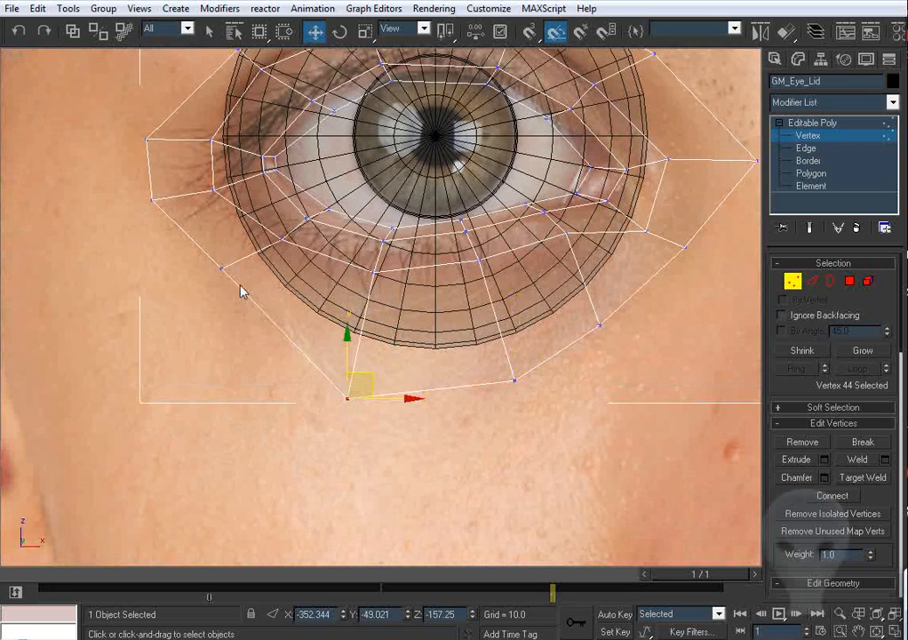
# Move the temple-side border vertices outward, spreading them around the outer corner of the eye.
pyautogui.moveTo(223, 265); pyautogui.dragTo(201, 298)
pyautogui.moveTo(193, 254); pyautogui.dragTo(270, 345, button='middle')
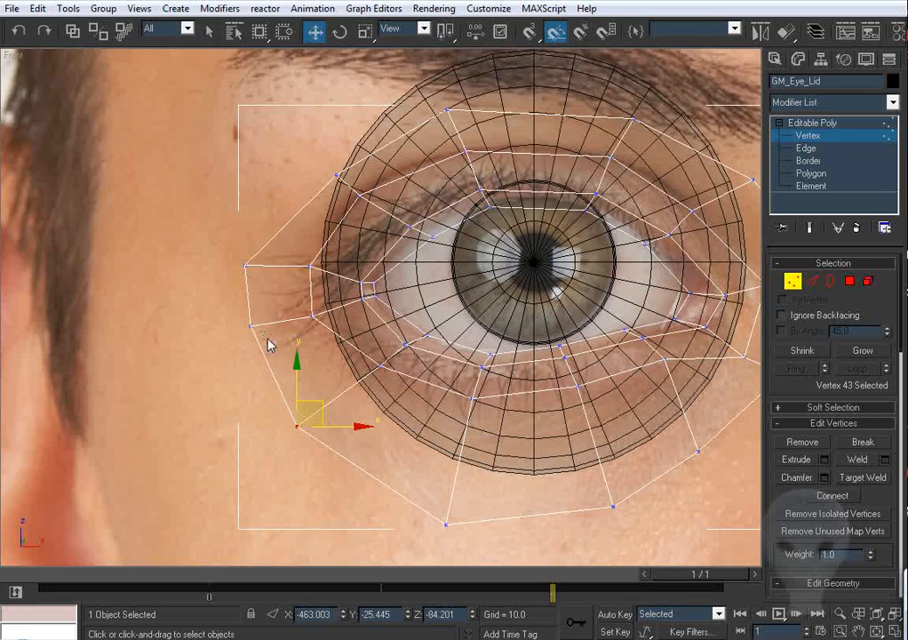
pyautogui.moveTo(249, 325); pyautogui.dragTo(250, 336)
pyautogui.click(191, 213)
pyautogui.moveTo(246, 265); pyautogui.dragTo(248, 246)
pyautogui.click(478, 206)
# Pull the nose-side border vertex closer to the inner eye corner and adjust the upper border vertices beneath the eyebrow.
pyautogui.moveTo(595, 296); pyautogui.dragTo(430, 278, button='middle')
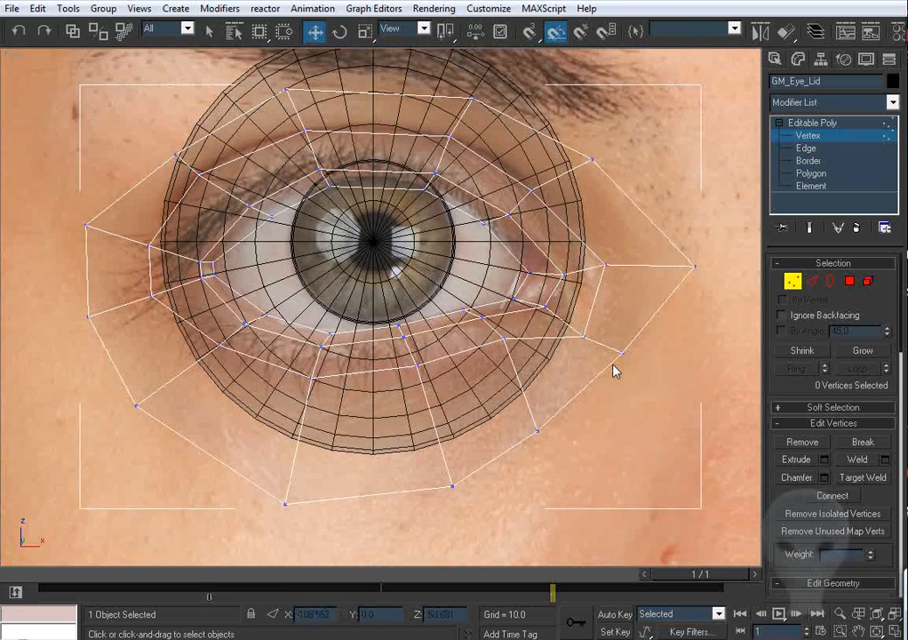
pyautogui.moveTo(693, 299); pyautogui.dragTo(591, 299, button='middle')
pyautogui.moveTo(588, 266); pyautogui.dragTo(538, 274)
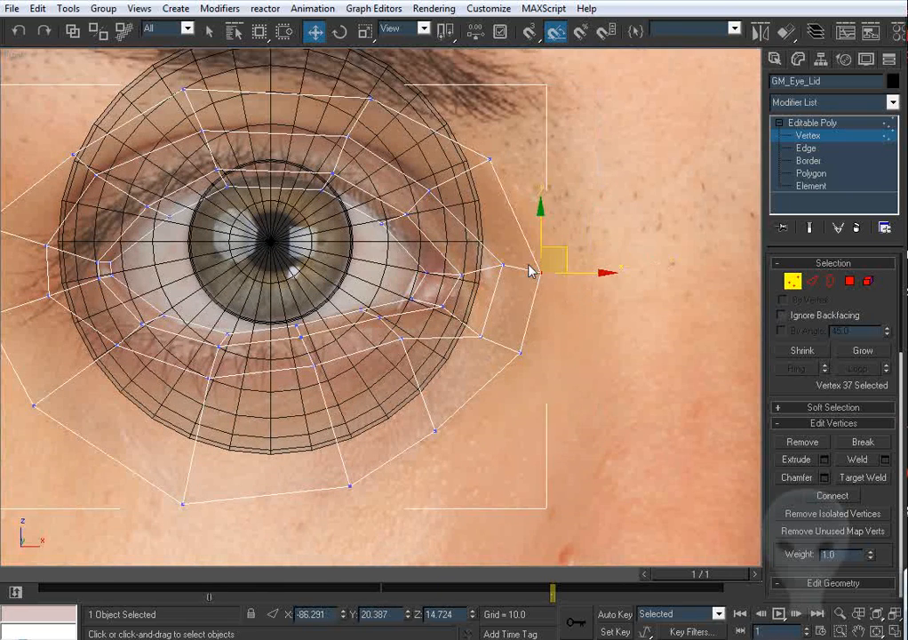
pyautogui.moveTo(484, 174); pyautogui.dragTo(495, 248, button='middle')
pyautogui.moveTo(500, 233); pyautogui.dragTo(495, 223)
pyautogui.click(381, 175)
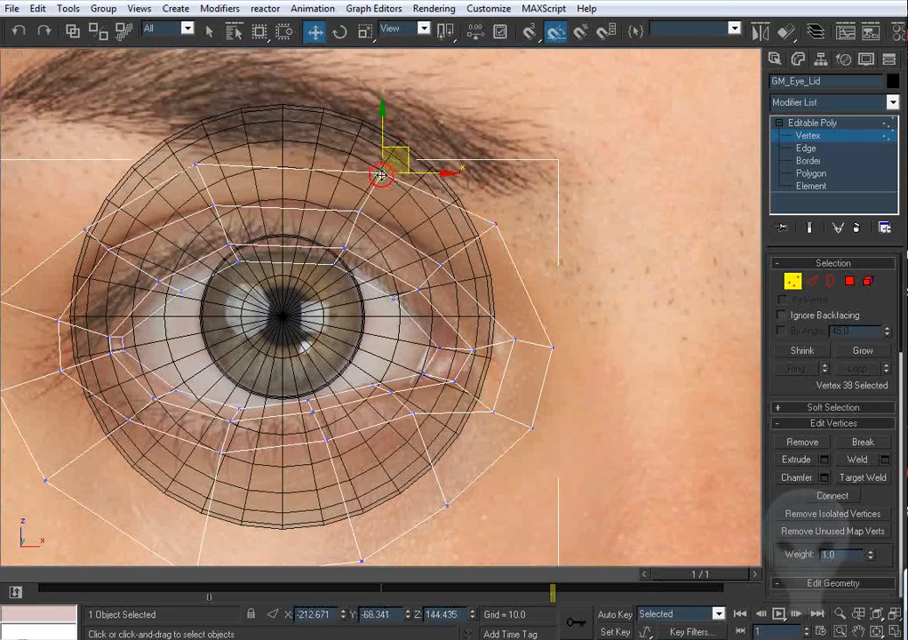
pyautogui.moveTo(381, 175); pyautogui.dragTo(381, 165)
pyautogui.moveTo(208, 172); pyautogui.dragTo(277, 203, button='middle')
pyautogui.click(264, 193)
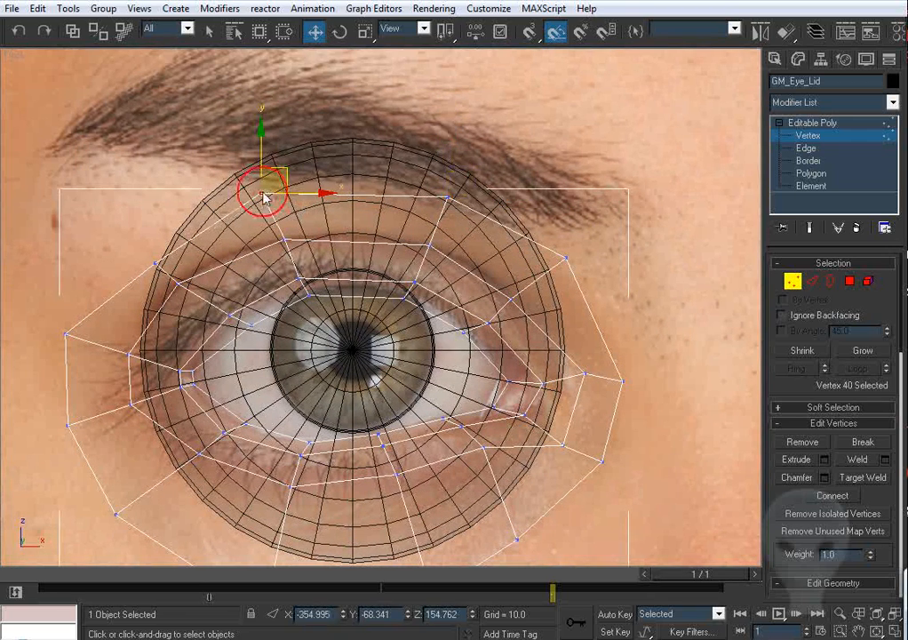
pyautogui.click(445, 202)
pyautogui.click(565, 258)
# Adjust the depth of the upper border vertices along the Y axis in the Perspective view.
pyautogui.moveTo(564, 259)
pyautogui.keyDown('alt'); pyautogui.mouseDown(button='middle')
pyautogui.moveTo(527, 301)
pyautogui.moveTo(385, 258)
pyautogui.moveTo(382, 293)
pyautogui.moveTo(329, 236)
pyautogui.moveTo(393, 283)
pyautogui.moveTo(462, 223)
pyautogui.moveTo(449, 233)
pyautogui.mouseUp(button='middle'); pyautogui.keyUp('alt')
pyautogui.press('w')
pyautogui.moveTo(447, 232); pyautogui.dragTo(425, 216)
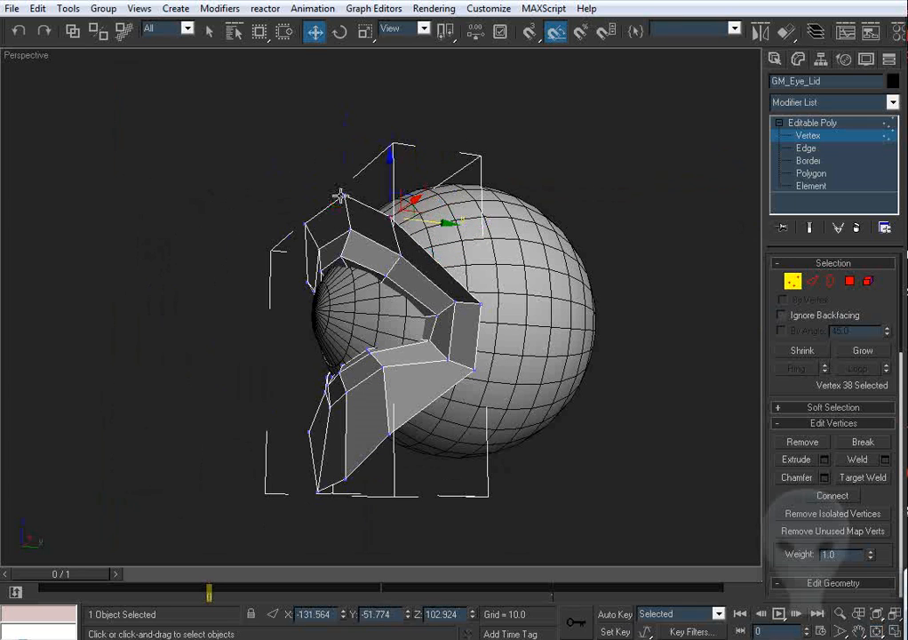
pyautogui.moveTo(342, 198); pyautogui.dragTo(302, 223)
pyautogui.click(307, 215)
pyautogui.keyDown('alt'); pyautogui.moveTo(307, 215); pyautogui.dragTo(267, 294, button='middle'); pyautogui.keyUp('alt')
pyautogui.click(353, 220)
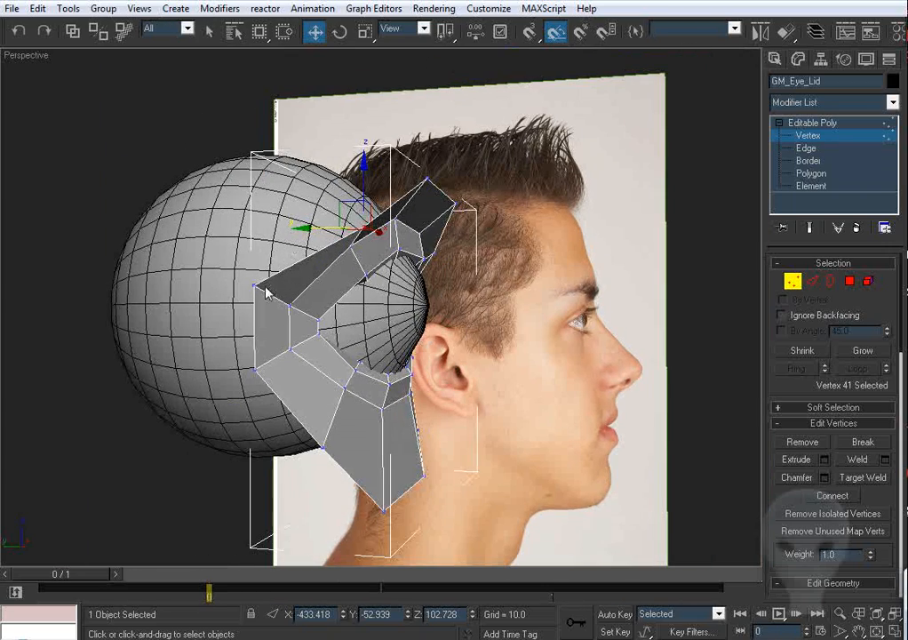
pyautogui.click(258, 287)
# In the Left view, move the upper border vertex forward toward the brow and the temple-side one back toward the eyeball.
pyautogui.scroll(4, 465, 342)
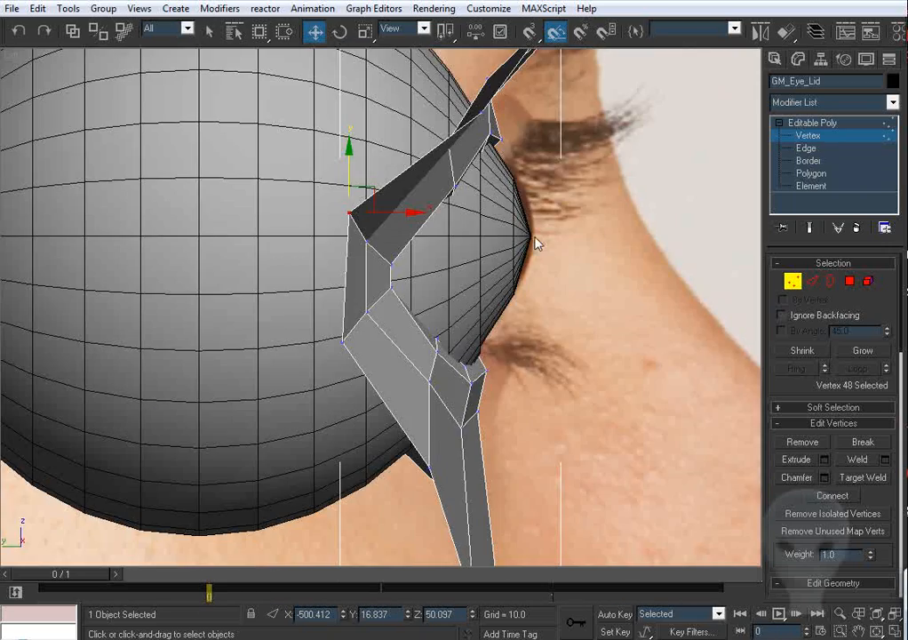
pyautogui.moveTo(535, 237); pyautogui.dragTo(420, 341, button='middle')
pyautogui.moveTo(451, 203); pyautogui.dragTo(408, 302, button='middle')
pyautogui.click(399, 215)
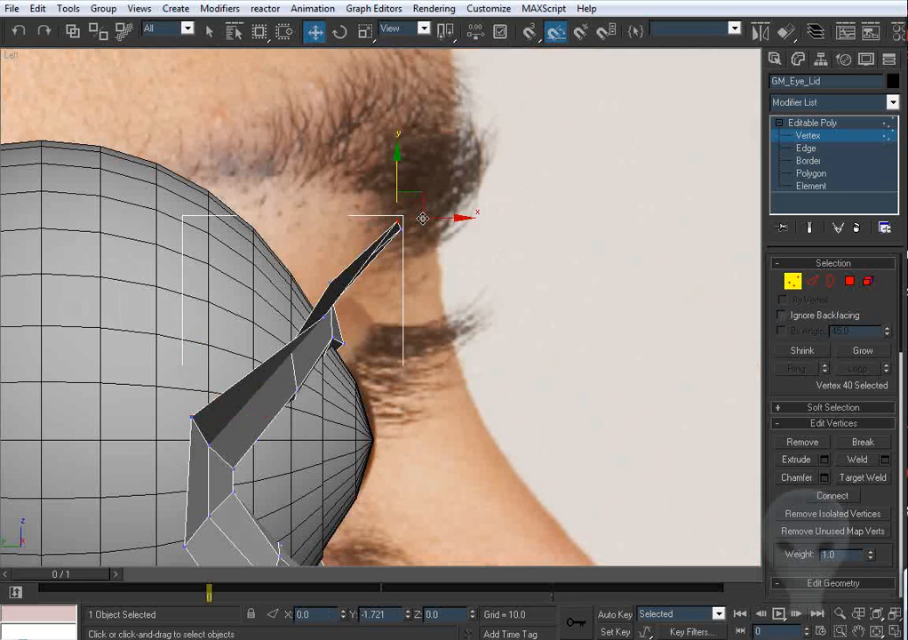
pyautogui.moveTo(442, 217); pyautogui.dragTo(461, 221)
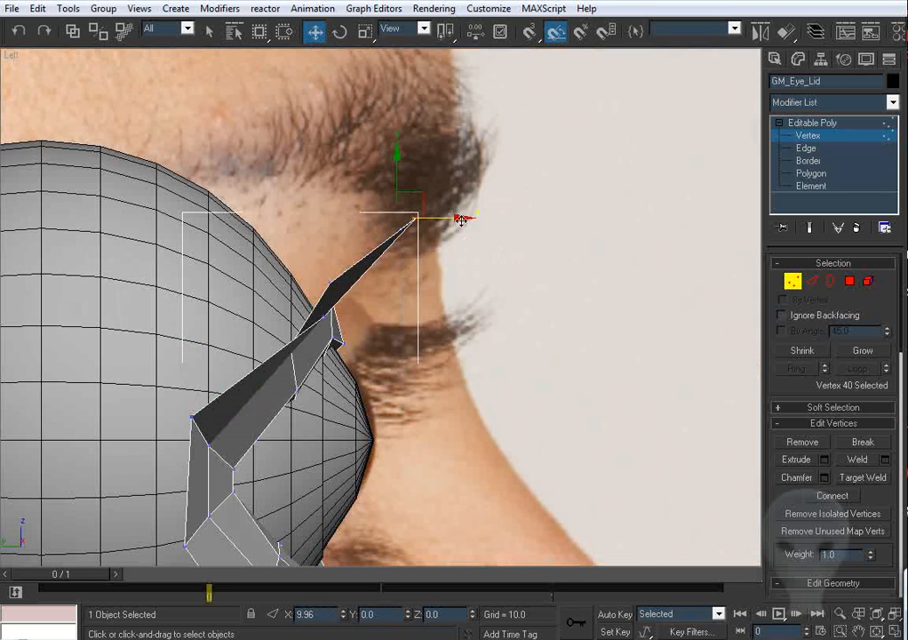
pyautogui.click(325, 317)
pyautogui.moveTo(350, 318); pyautogui.dragTo(333, 317)
pyautogui.press('F3')
pyautogui.press('F3')
pyautogui.click(333, 288)
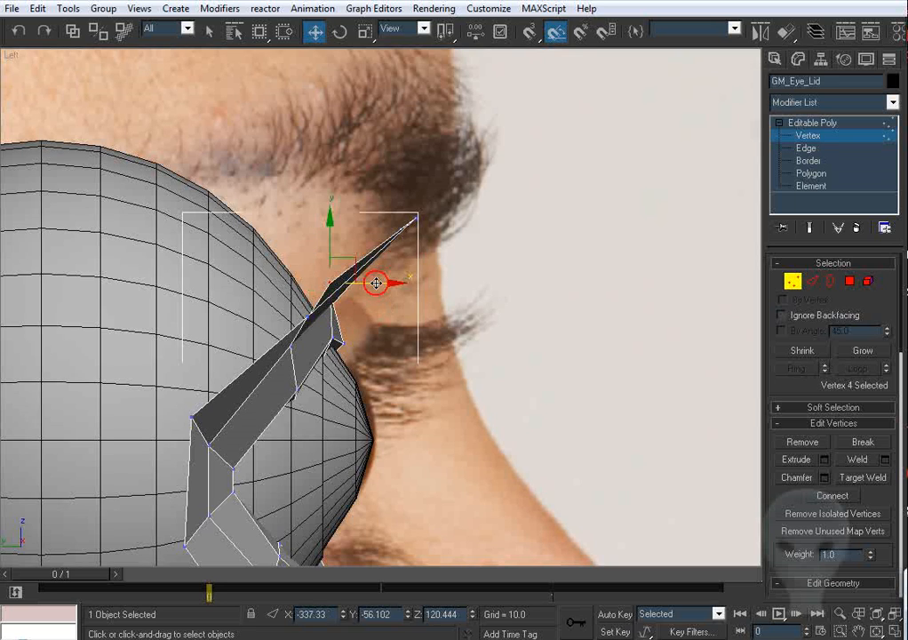
pyautogui.moveTo(376, 283); pyautogui.dragTo(403, 292)
pyautogui.hotkey('ctrl', 'z')
# Move the temple-side upper vertex of the ring inside the border slightly back toward the eyeball in the Left view.
pyautogui.click(291, 346)
pyautogui.moveTo(336, 346); pyautogui.dragTo(330, 345)
pyautogui.moveTo(399, 324); pyautogui.dragTo(387, 327, button='middle')
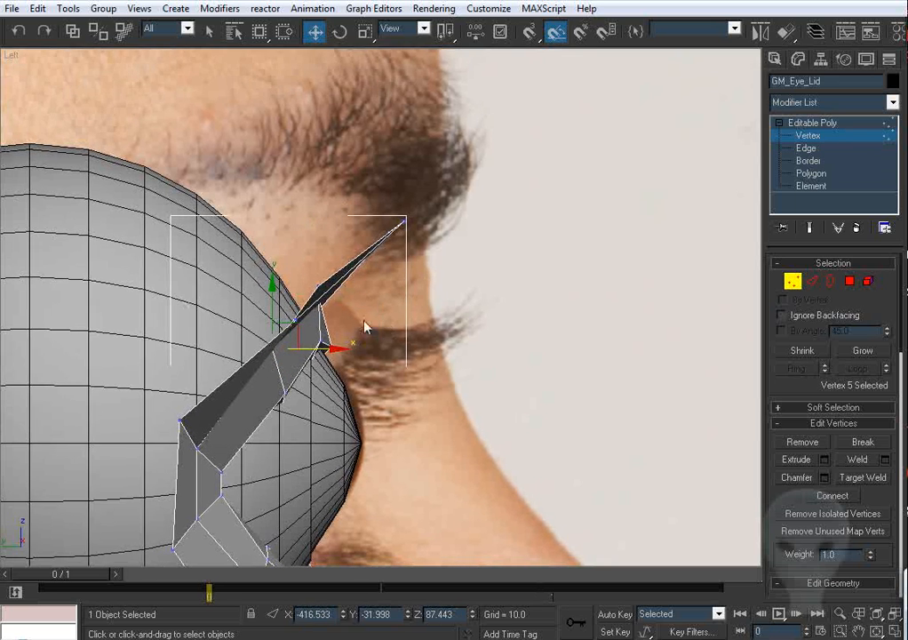
pyautogui.press('F3')
pyautogui.press('F3')
pyautogui.click(319, 287)
pyautogui.press('F3')
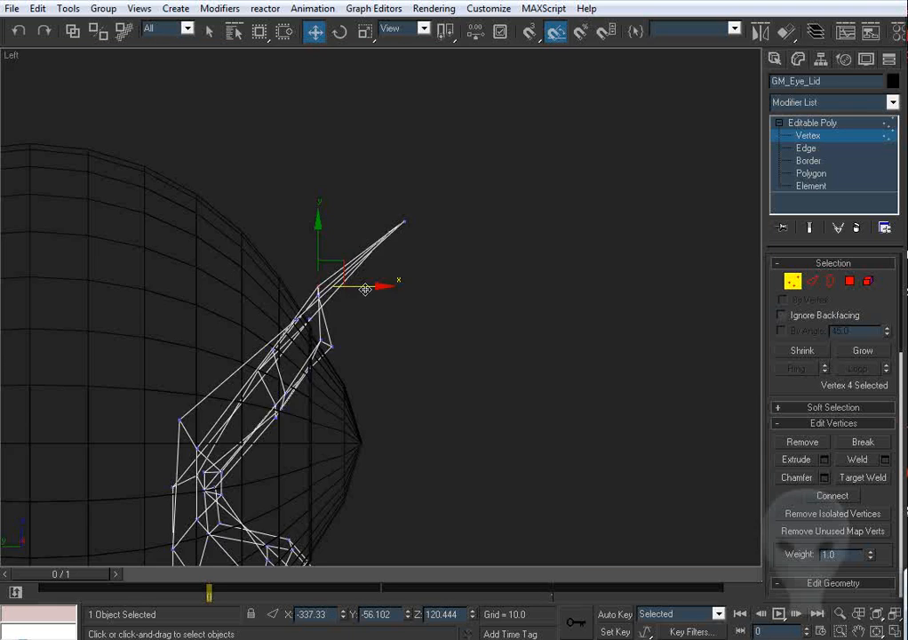
pyautogui.press('F3')
pyautogui.moveTo(385, 292); pyautogui.dragTo(388, 295)
pyautogui.hotkey('ctrl', 'z')
# Move the nose-side upper border vertex and its neighbour forward to follow the brow profile in the Left view.
pyautogui.press('p')
pyautogui.keyDown('alt'); pyautogui.moveTo(449, 345); pyautogui.dragTo(334, 298, button='middle'); pyautogui.keyUp('alt')
pyautogui.moveTo(332, 293); pyautogui.dragTo(331, 291)
pyautogui.press('l')
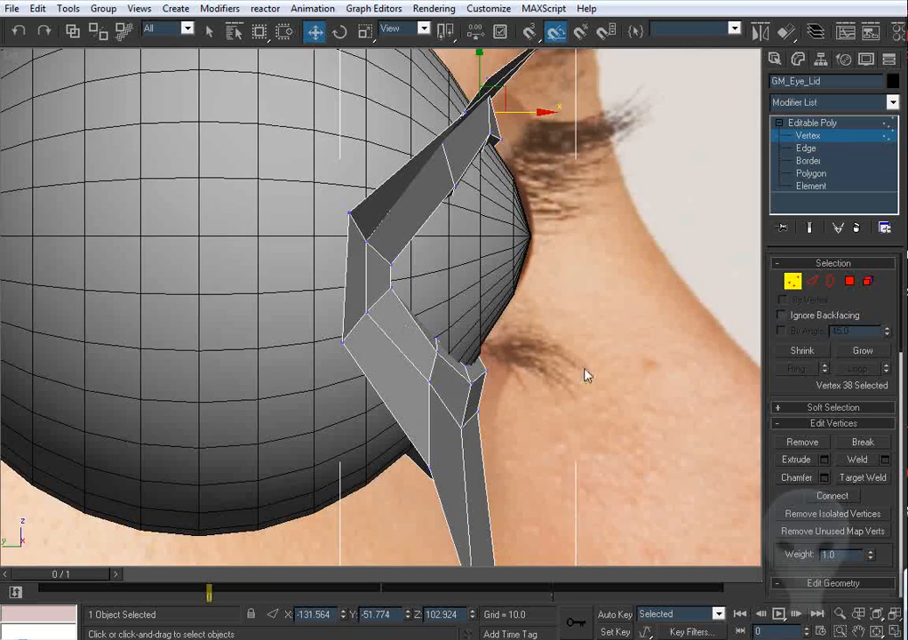
pyautogui.moveTo(585, 369); pyautogui.dragTo(452, 494, button='middle')
pyautogui.press('F3')
pyautogui.press('F3')
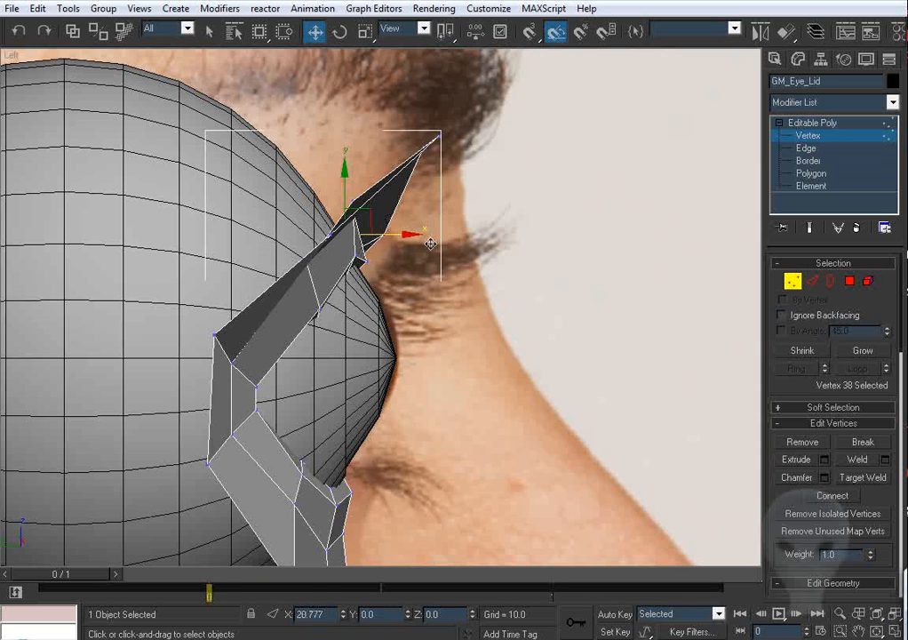
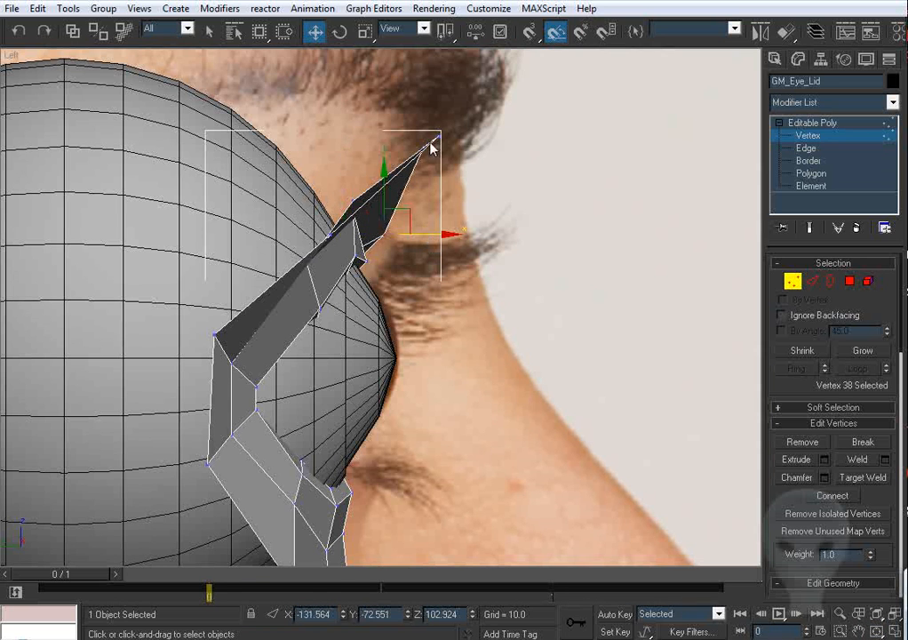
pyautogui.moveTo(428, 153)
pyautogui.mouseDown()
pyautogui.moveTo(423, 145)
pyautogui.moveTo(440, 158)
pyautogui.mouseUp()
pyautogui.scroll(-2, 448, 179)
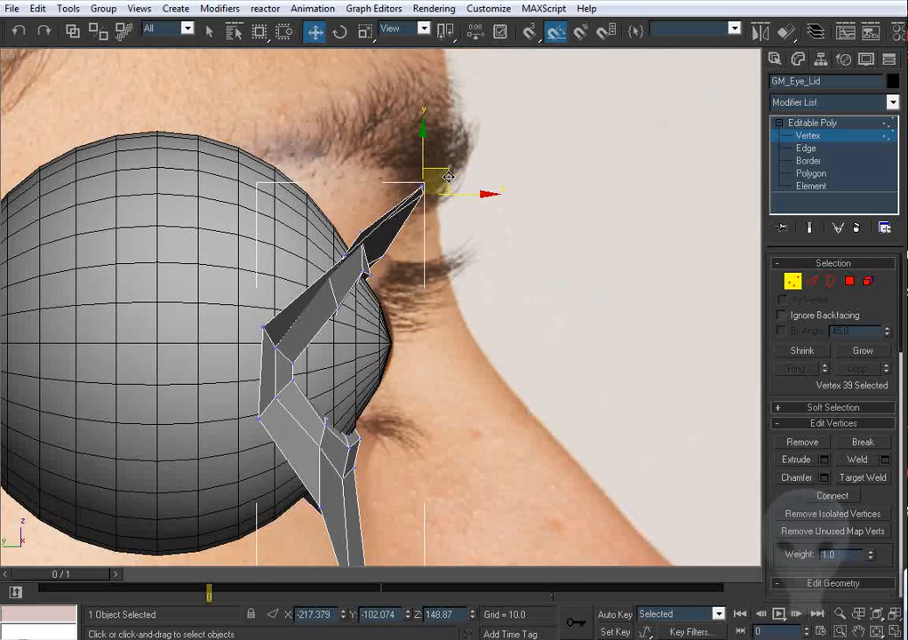
# Examine the reshaped eyelid border around the eyeball in the Perspective and Front views.
pyautogui.moveTo(464, 290); pyautogui.dragTo(391, 336, button='middle')
pyautogui.press('p')
pyautogui.scroll(4, 382, 302)
pyautogui.press('f')
pyautogui.moveTo(392, 254); pyautogui.dragTo(394, 224, button='middle')
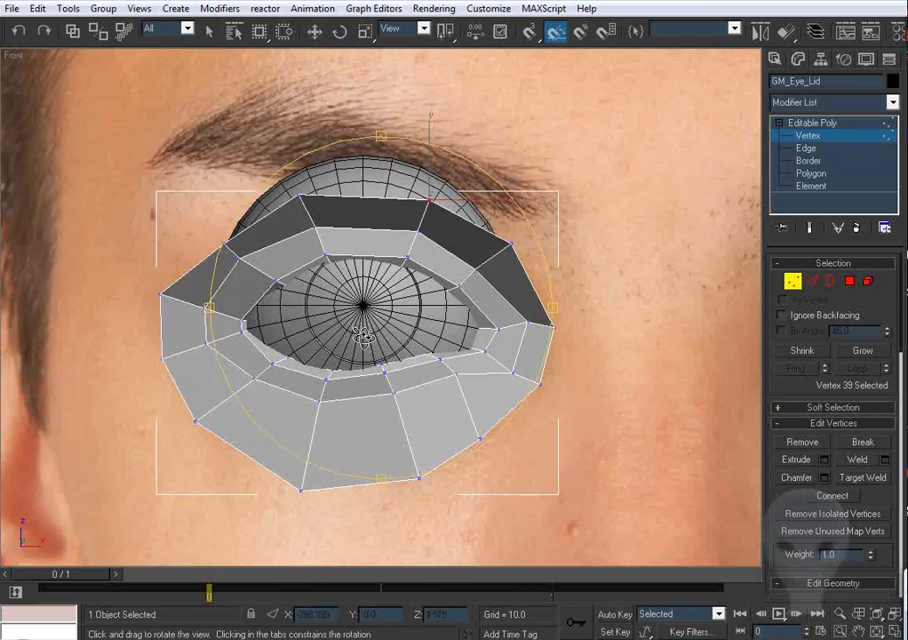
pyautogui.press('.')
pyautogui.moveTo(364, 363); pyautogui.dragTo(369, 323, button='middle')
pyautogui.moveTo(454, 318); pyautogui.dragTo(453, 351, button='middle')
pyautogui.rightClick(398, 313)
# Fine-tune the positions of the upper border vertices under the eyebrow in the Front view.
pyautogui.moveTo(328, 266); pyautogui.dragTo(429, 264, button='middle')
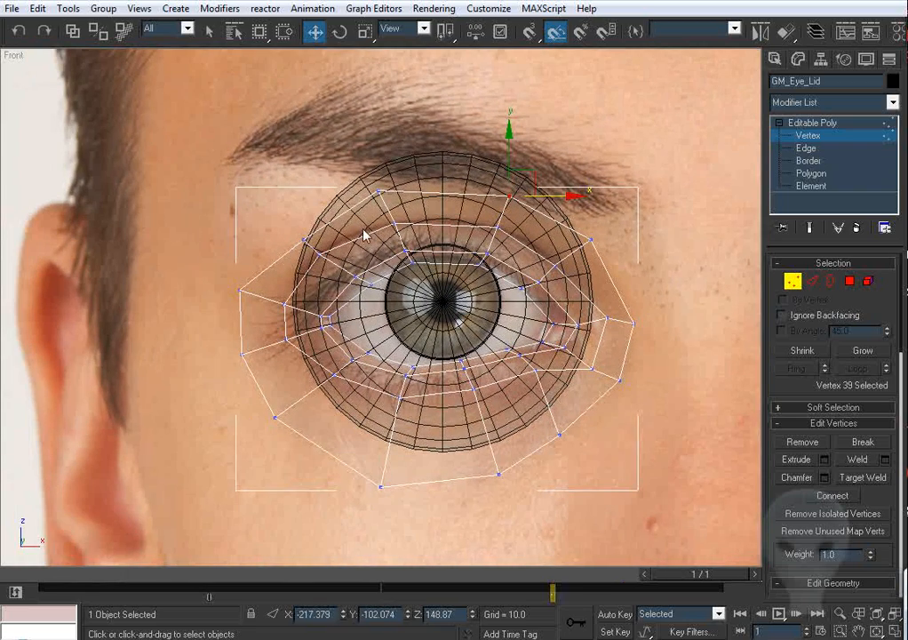
pyautogui.moveTo(365, 235); pyautogui.dragTo(368, 261, button='middle')
pyautogui.click(306, 273)
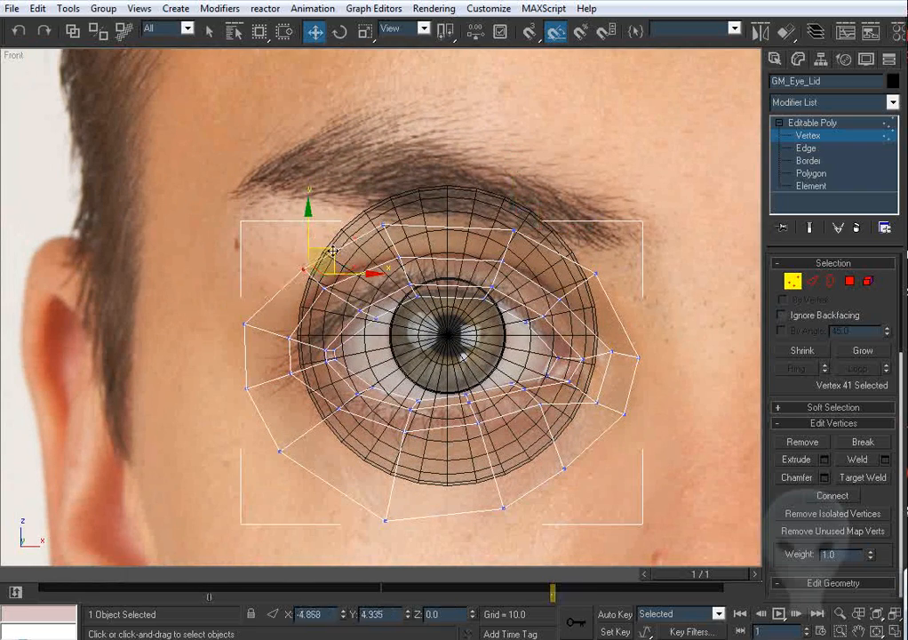
pyautogui.click(449, 237)
pyautogui.moveTo(489, 249); pyautogui.dragTo(440, 253, button='middle')
pyautogui.click(336, 227)
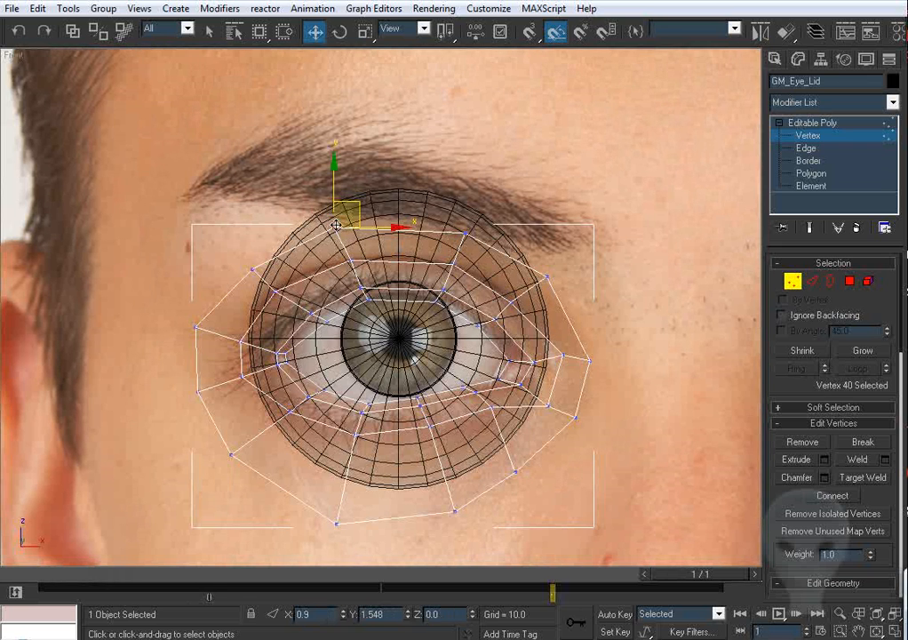
pyautogui.moveTo(348, 238); pyautogui.dragTo(330, 195, button='middle')
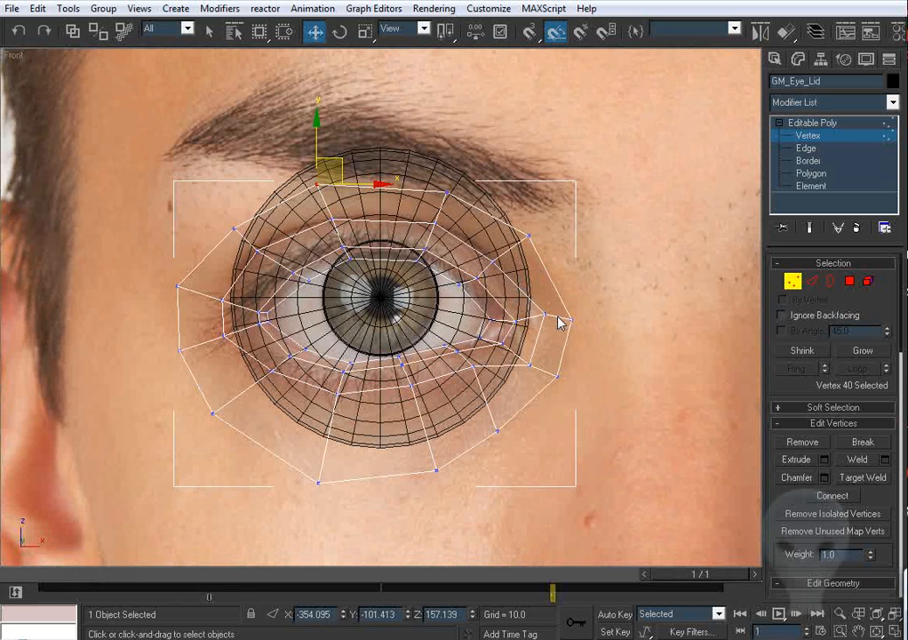
# Select the eyelid's outer border and extend it outward with a scaled copy to form a new ring of polygons.
pyautogui.click(828, 281)
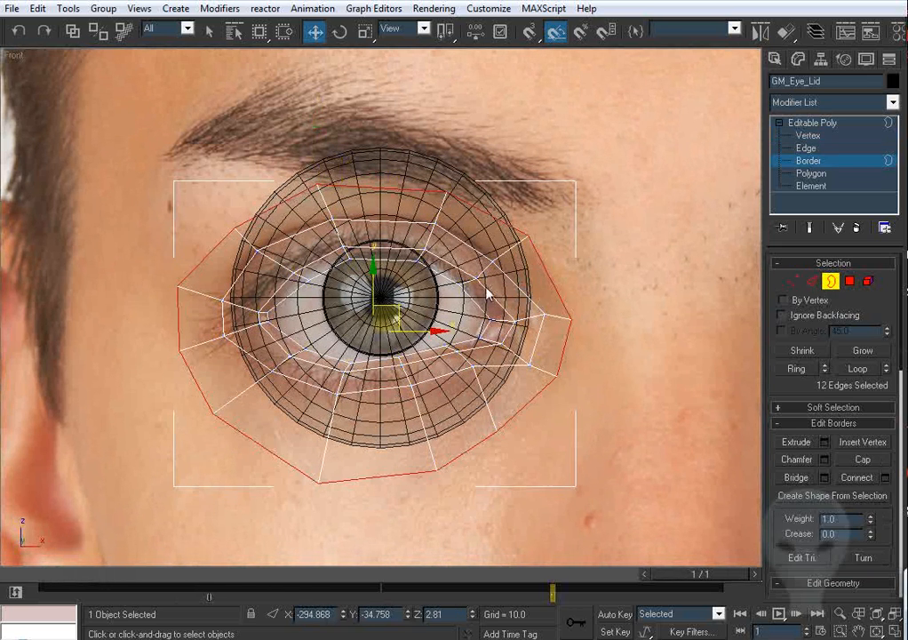
pyautogui.moveTo(325, 81); pyautogui.dragTo(329, 88, button='middle')
pyautogui.click(365, 33)
pyautogui.moveTo(382, 240); pyautogui.dragTo(384, 227, button='middle')
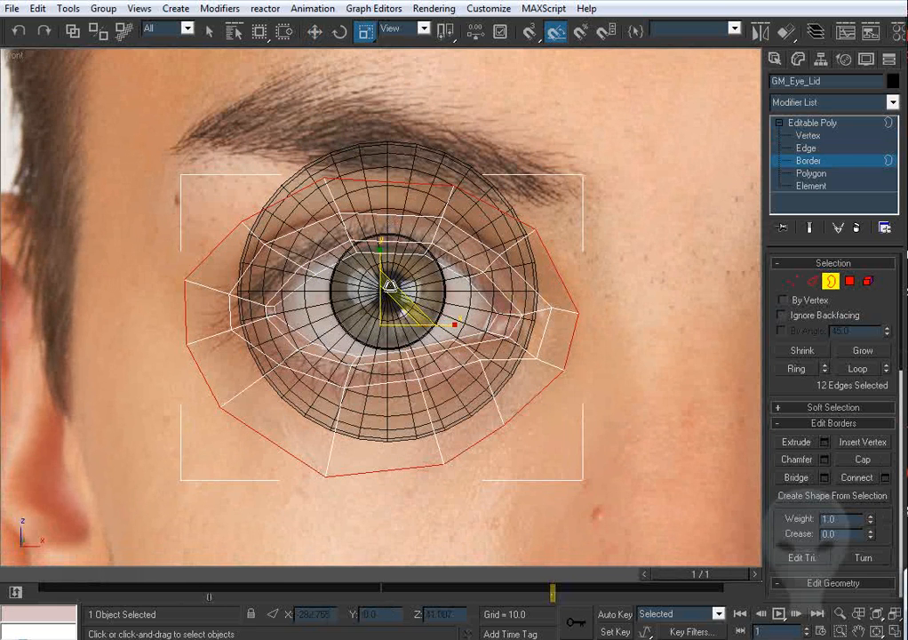
pyautogui.moveTo(389, 318); pyautogui.dragTo(389, 281)
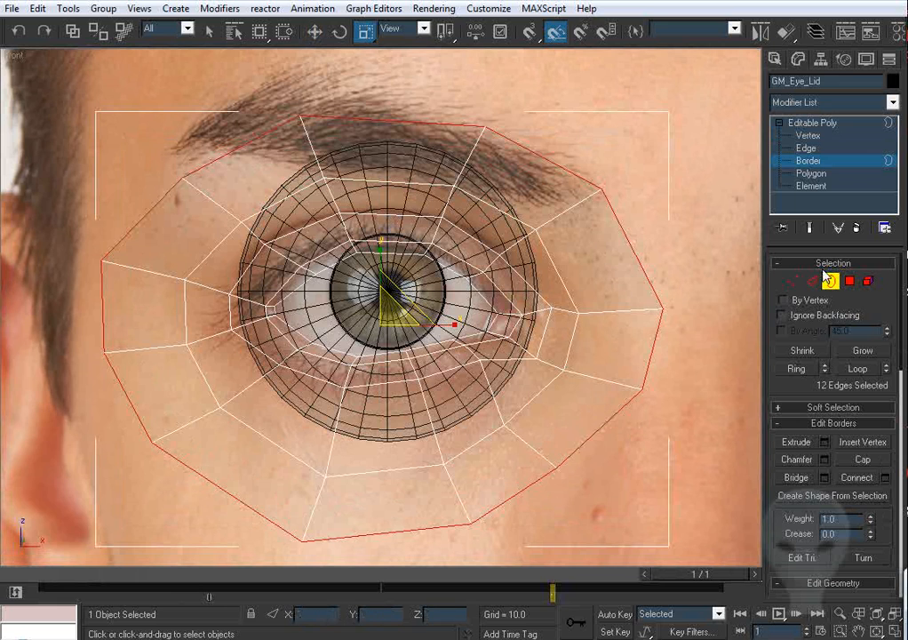
# Move the new ring's nose-side and lower nose-side vertices inward, closer to the eye.
pyautogui.click(793, 281)
pyautogui.moveTo(673, 309); pyautogui.dragTo(653, 313, button='middle')
pyautogui.click(638, 314)
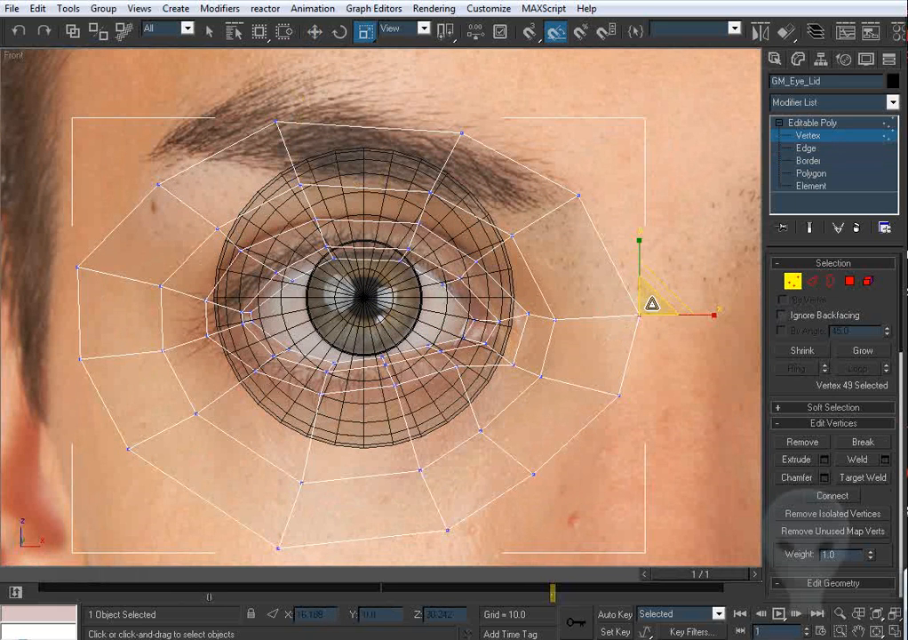
pyautogui.click(315, 34)
pyautogui.moveTo(665, 302); pyautogui.dragTo(620, 304)
pyautogui.click(616, 397)
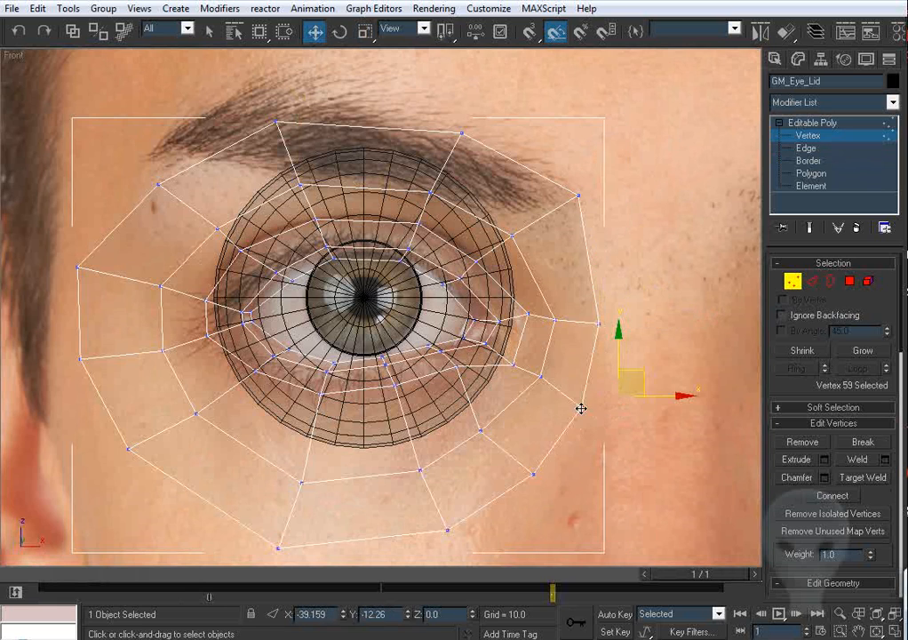
pyautogui.moveTo(583, 408); pyautogui.dragTo(596, 323, button='middle')
pyautogui.moveTo(551, 387); pyautogui.dragTo(538, 398)
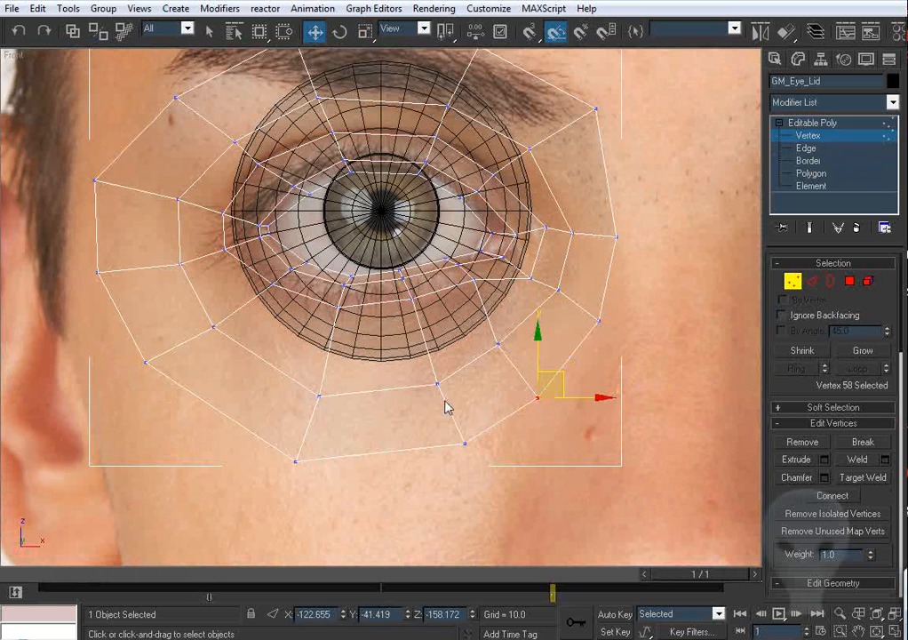
# Reposition the vertices of the two rings beneath the eye in the Front view to even out their spacing.
pyautogui.moveTo(438, 385); pyautogui.dragTo(437, 377)
pyautogui.click(498, 343)
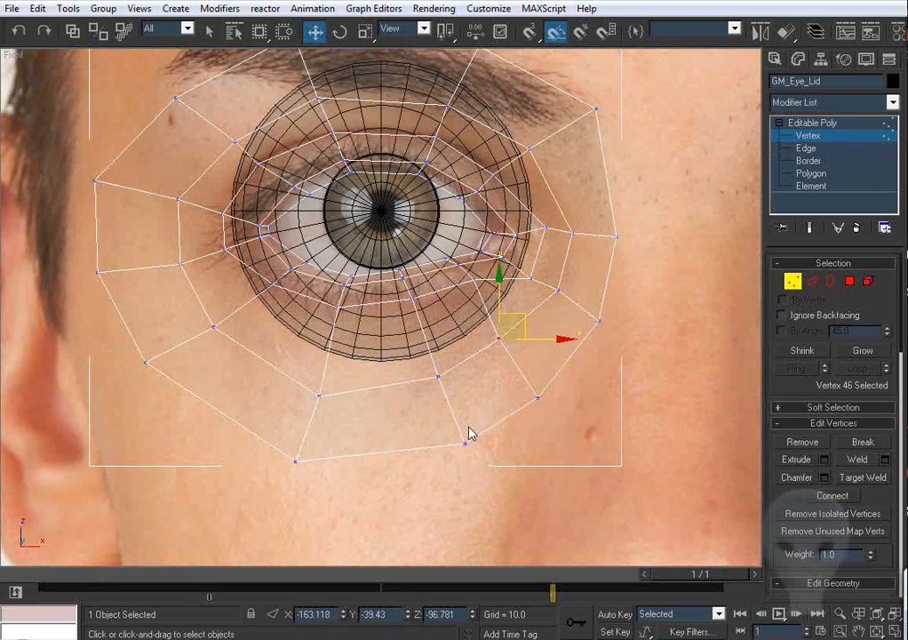
pyautogui.moveTo(462, 444); pyautogui.dragTo(466, 455)
pyautogui.moveTo(310, 454); pyautogui.dragTo(392, 384, button='middle')
pyautogui.moveTo(377, 393); pyautogui.dragTo(384, 412)
# Move the outer ring's temple-side and lower temple-side vertices closer to the eye in the Front view.
pyautogui.moveTo(258, 299); pyautogui.dragTo(272, 356, button='middle')
pyautogui.click(283, 366)
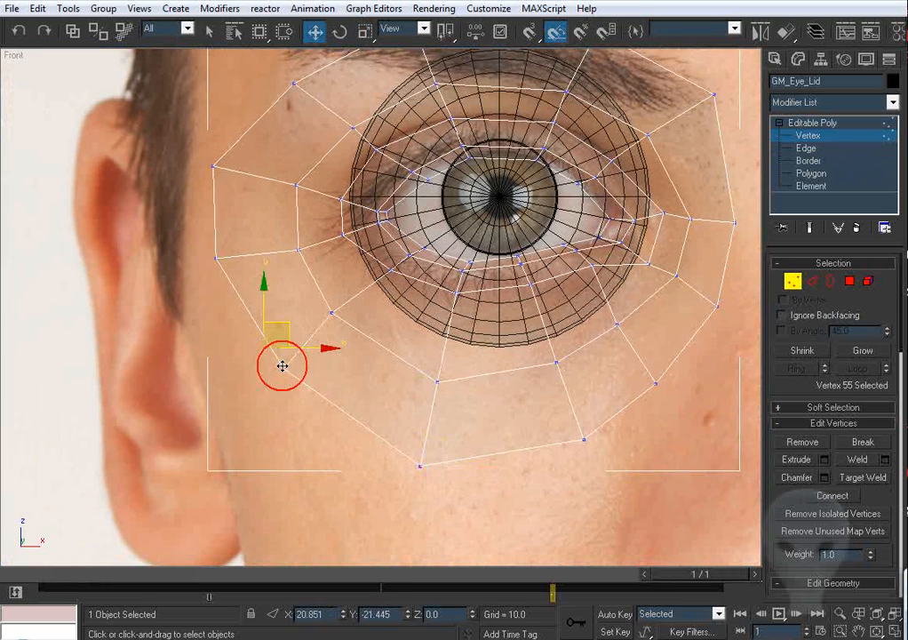
pyautogui.click(216, 256)
pyautogui.moveTo(215, 258); pyautogui.dragTo(235, 280)
pyautogui.scroll(2, 213, 213)
pyautogui.moveTo(208, 208); pyautogui.dragTo(236, 326, button='middle')
pyautogui.click(185, 207)
pyautogui.moveTo(171, 226); pyautogui.dragTo(223, 233)
# Align the outer ring's upper vertices along the eyebrow and nudge the upper temple-side vertex in the Front view.
pyautogui.moveTo(337, 186); pyautogui.dragTo(300, 281, button='middle')
pyautogui.click(238, 221)
pyautogui.moveTo(238, 221); pyautogui.dragTo(231, 194)
pyautogui.moveTo(427, 191); pyautogui.dragTo(385, 263, button='middle')
pyautogui.moveTo(365, 205); pyautogui.dragTo(365, 194)
pyautogui.scroll(-3, 365, 194)
pyautogui.moveTo(537, 258); pyautogui.dragTo(529, 258, button='middle')
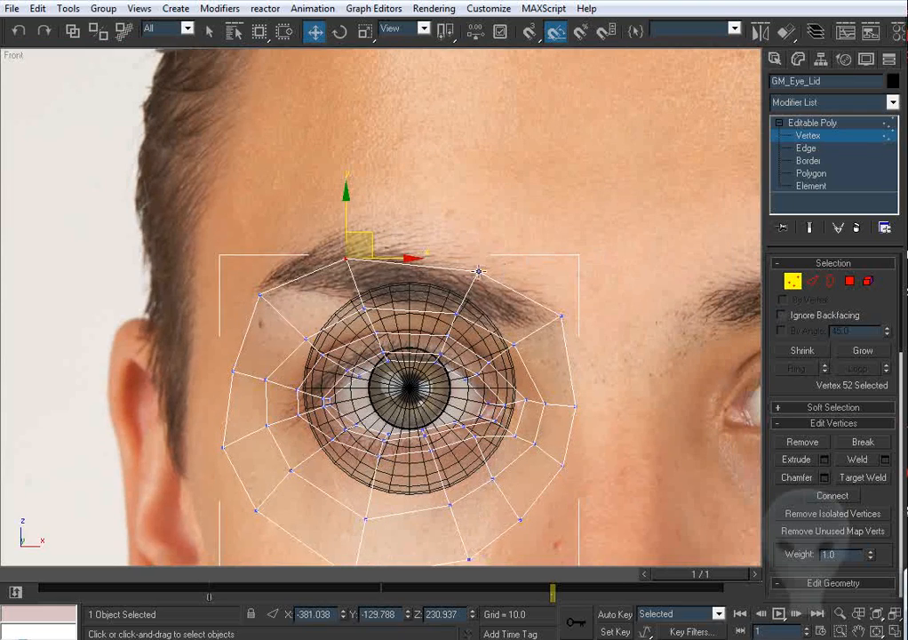
pyautogui.click(480, 255)
pyautogui.click(560, 315)
pyautogui.moveTo(560, 315); pyautogui.dragTo(560, 307)
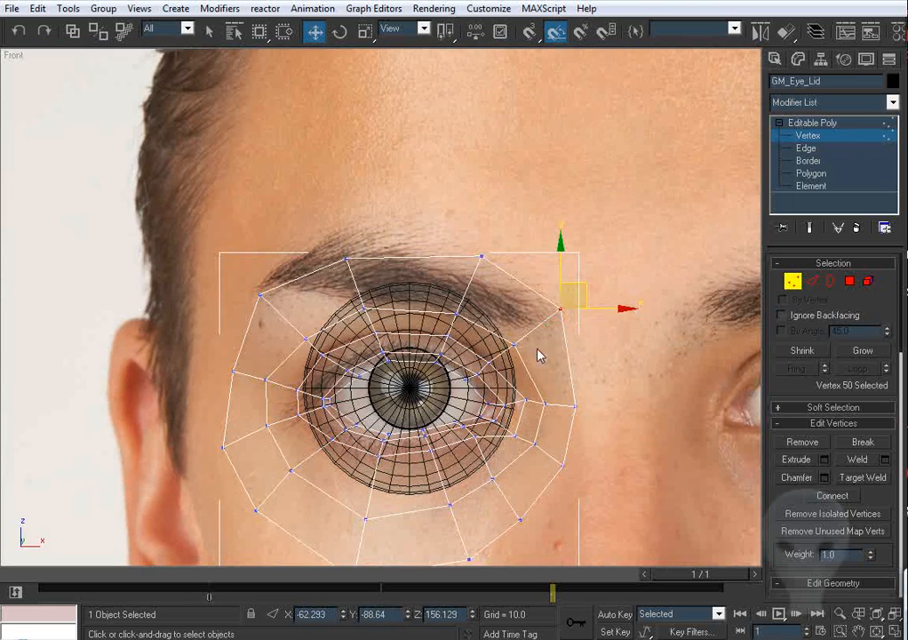
pyautogui.moveTo(538, 356); pyautogui.dragTo(524, 304, button='middle')
pyautogui.moveTo(221, 268); pyautogui.dragTo(213, 266)
# Push the outer ring's temple-side vertices back in depth around the eyeball in the Perspective view.
pyautogui.press('l')
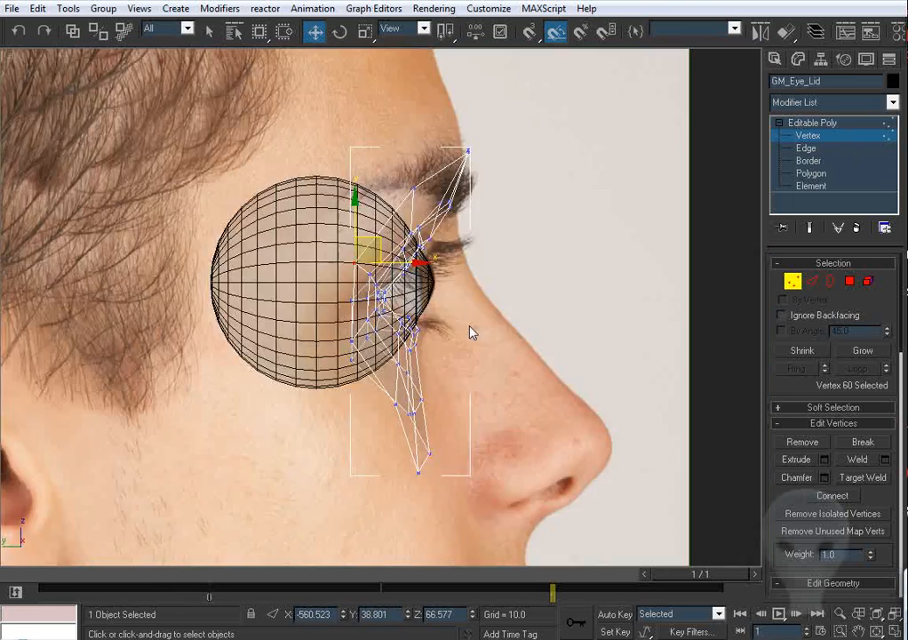
pyautogui.moveTo(556, 308); pyautogui.dragTo(582, 354, button='middle')
pyautogui.press('p')
pyautogui.keyDown('alt'); pyautogui.moveTo(461, 283); pyautogui.dragTo(466, 336, button='middle'); pyautogui.keyUp('alt')
pyautogui.press('w')
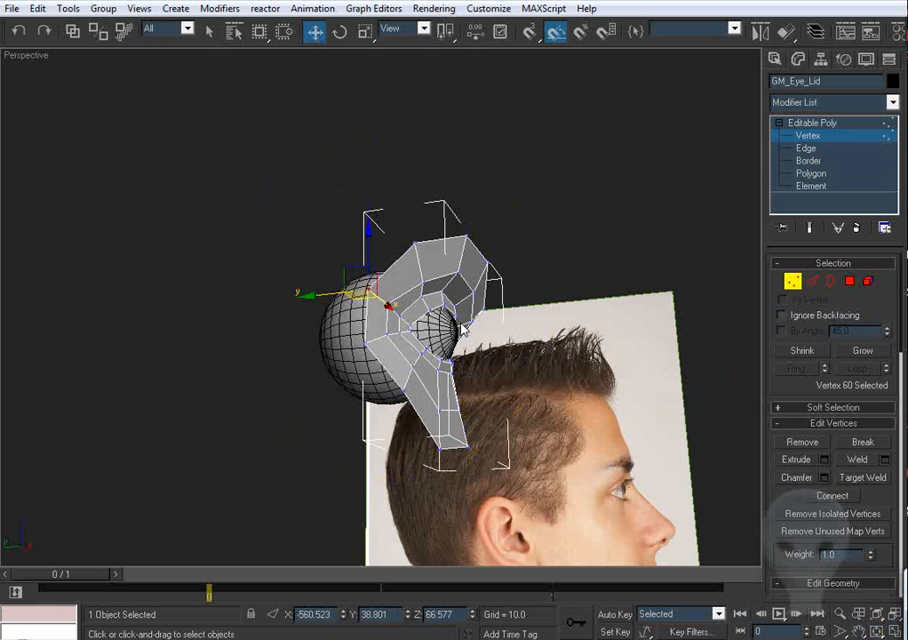
pyautogui.scroll(3, 266, 287)
pyautogui.moveTo(298, 273); pyautogui.dragTo(291, 274)
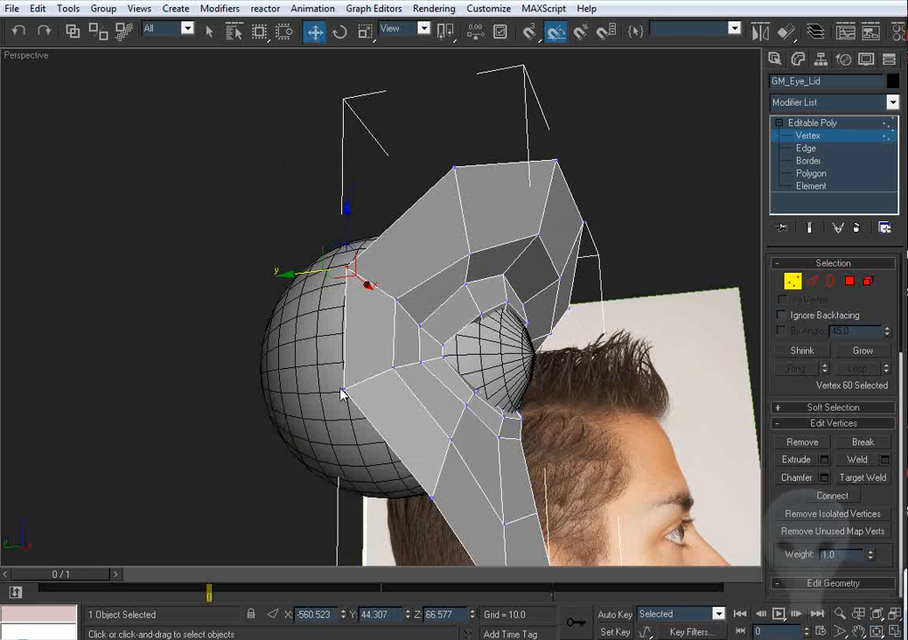
pyautogui.click(343, 393)
pyautogui.keyDown('alt'); pyautogui.moveTo(495, 345); pyautogui.dragTo(439, 161, button='middle'); pyautogui.keyUp('alt')
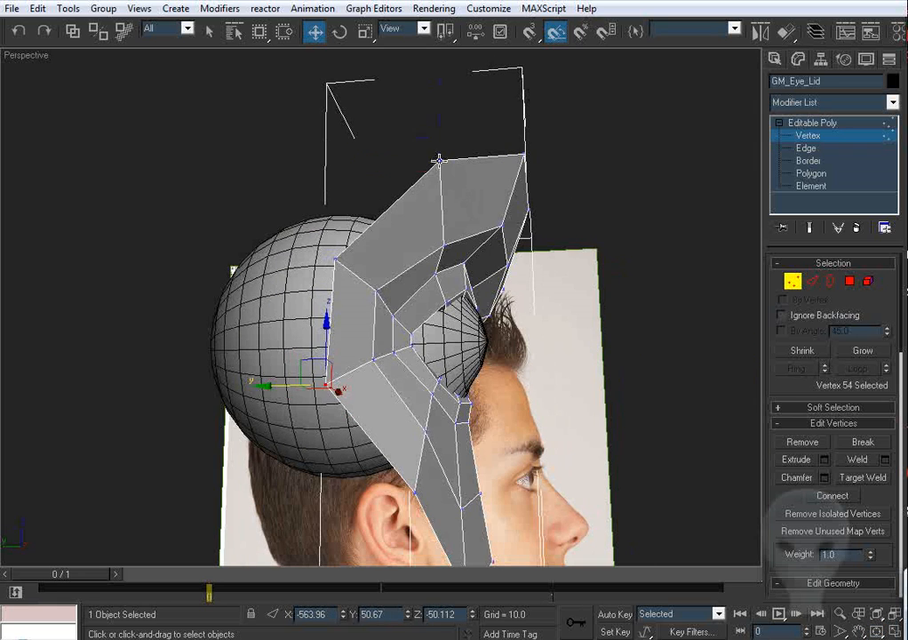
pyautogui.click(439, 161)
pyautogui.moveTo(526, 224)
pyautogui.keyDown('alt'); pyautogui.mouseDown(button='middle')
pyautogui.moveTo(512, 227)
pyautogui.moveTo(522, 229)
pyautogui.mouseUp(button='middle'); pyautogui.keyUp('alt')
# Adjust the depth of the outer ring's two upper brow vertices against the side photo in the Left view.
pyautogui.press('l')
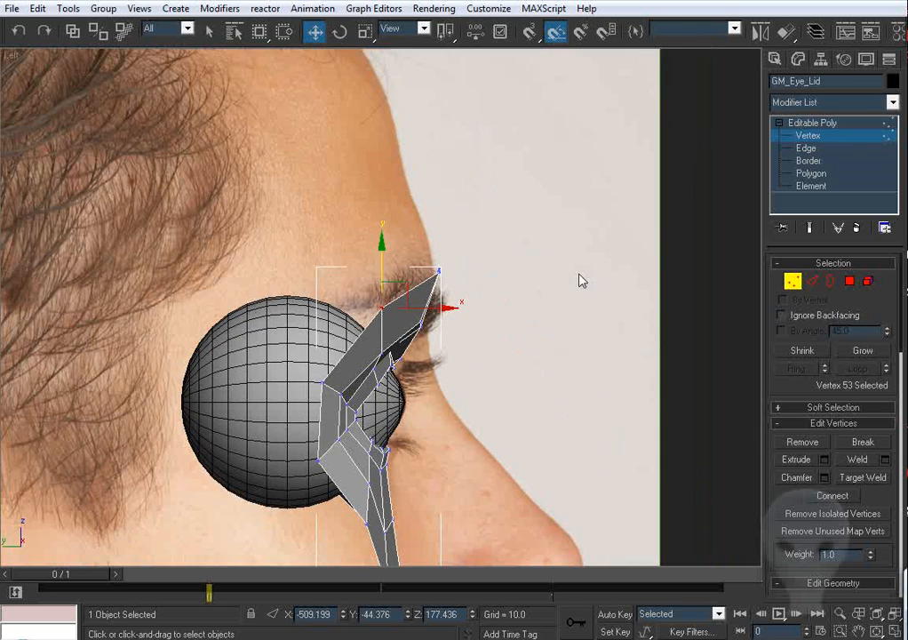
pyautogui.moveTo(583, 281); pyautogui.dragTo(577, 281, button='middle')
pyautogui.scroll(4, 547, 214)
pyautogui.click(494, 236)
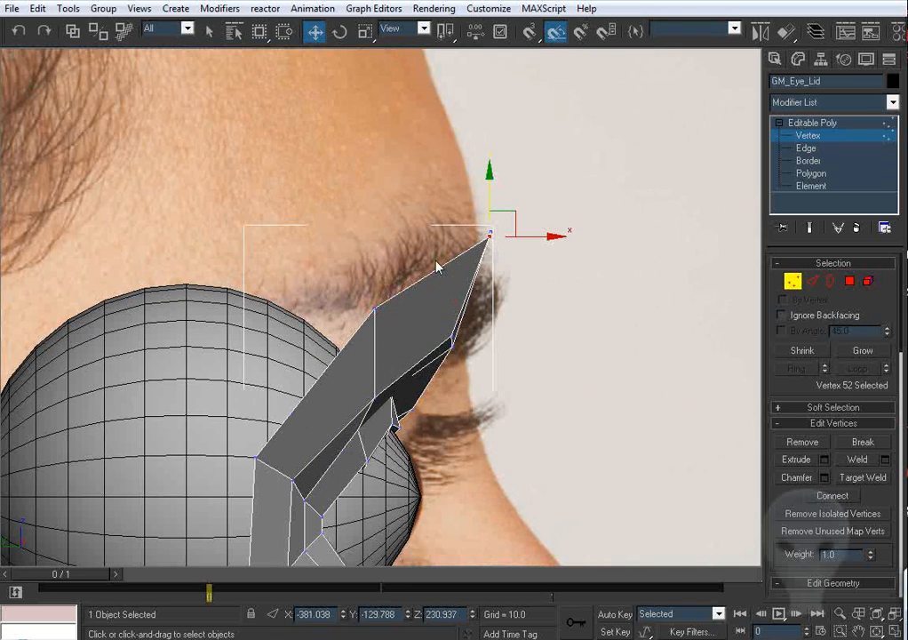
pyautogui.moveTo(534, 237); pyautogui.dragTo(527, 238)
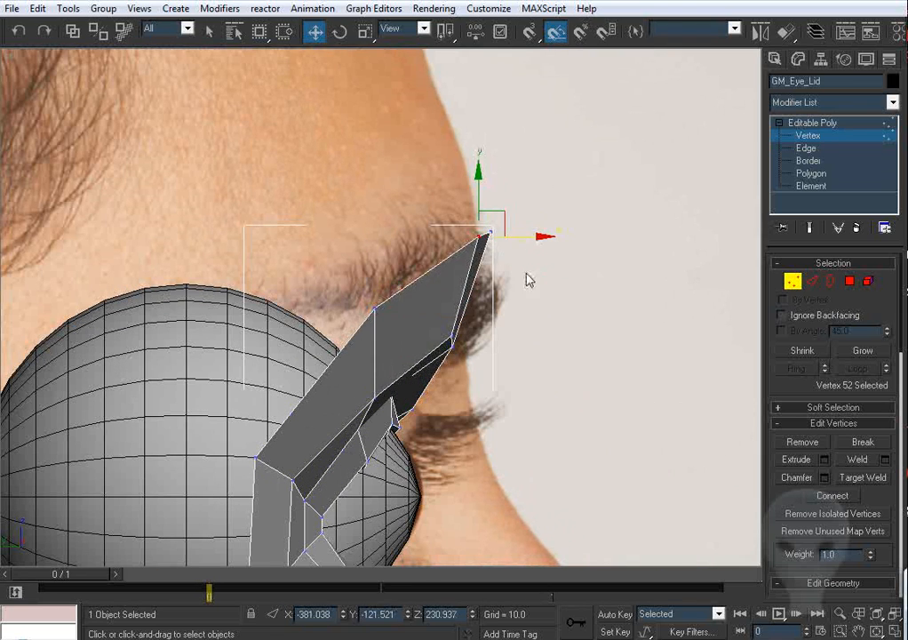
pyautogui.click(497, 242)
pyautogui.click(488, 231)
pyautogui.moveTo(492, 231); pyautogui.dragTo(494, 231)
# Pull the outer ring's nose-side and lower nose-side vertices forward in depth in the Perspective view.
pyautogui.press('f')
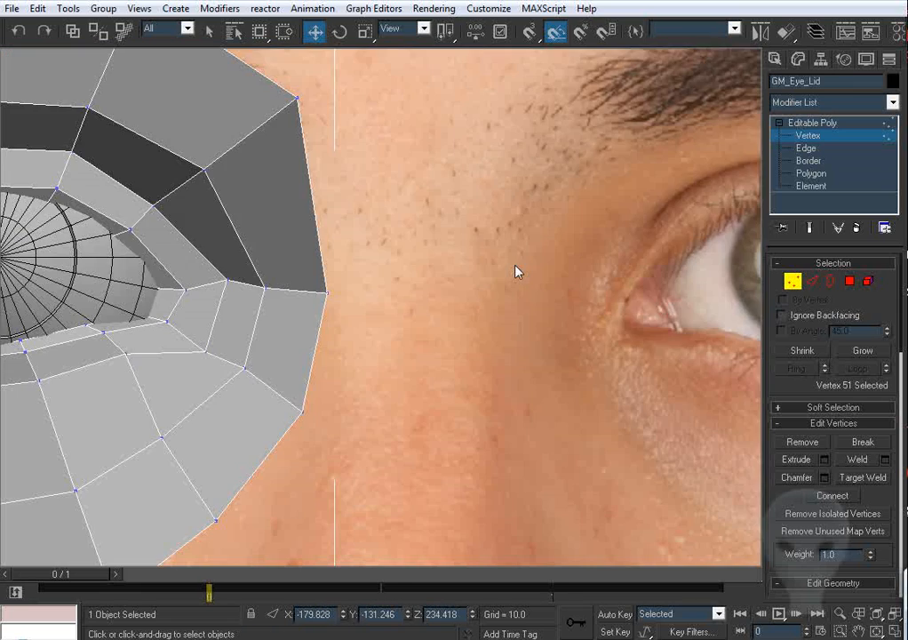
pyautogui.press('z')
pyautogui.moveTo(504, 424); pyautogui.dragTo(613, 390)
pyautogui.press('l')
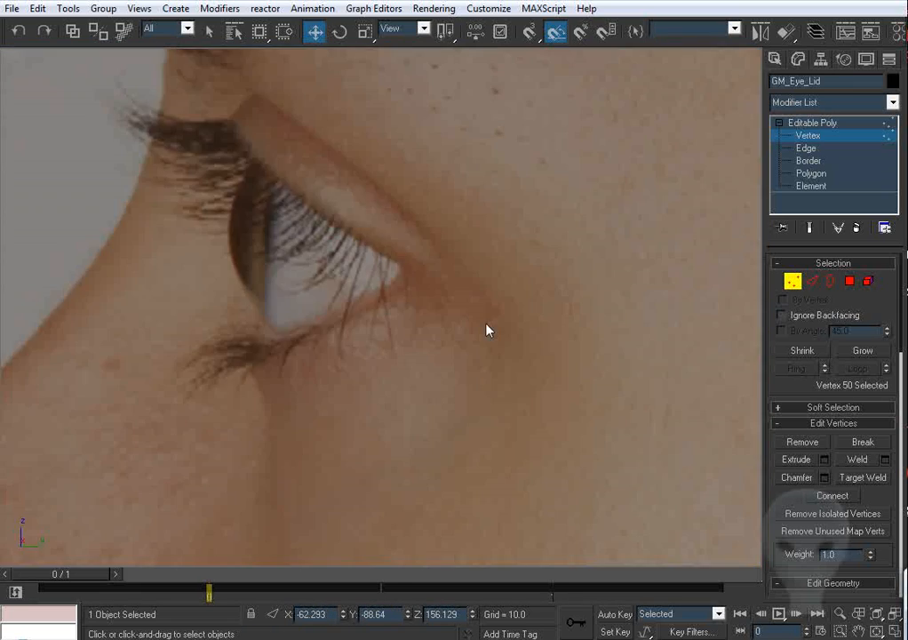
pyautogui.press('p')
pyautogui.hotkey('ctrl', 'r')
pyautogui.moveTo(404, 271); pyautogui.dragTo(451, 283)
pyautogui.press('w')
pyautogui.keyDown('alt'); pyautogui.moveTo(608, 314); pyautogui.dragTo(502, 347, button='middle'); pyautogui.keyUp('alt')
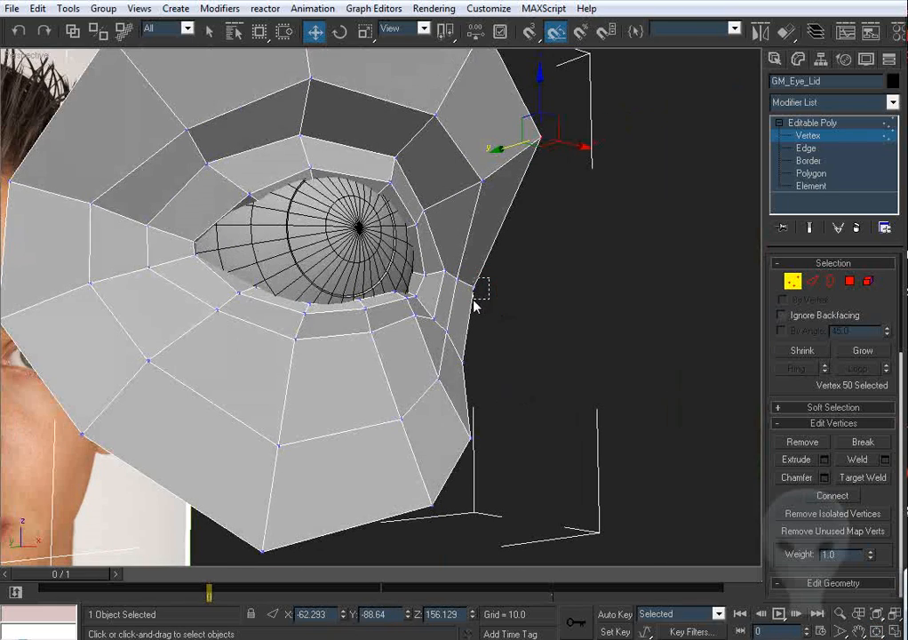
pyautogui.keyDown('alt'); pyautogui.moveTo(473, 304); pyautogui.dragTo(454, 311, button='middle'); pyautogui.keyUp('alt')
pyautogui.moveTo(340, 296); pyautogui.dragTo(400, 290)
pyautogui.keyDown('alt'); pyautogui.moveTo(399, 289); pyautogui.dragTo(464, 367, button='middle'); pyautogui.keyUp('alt')
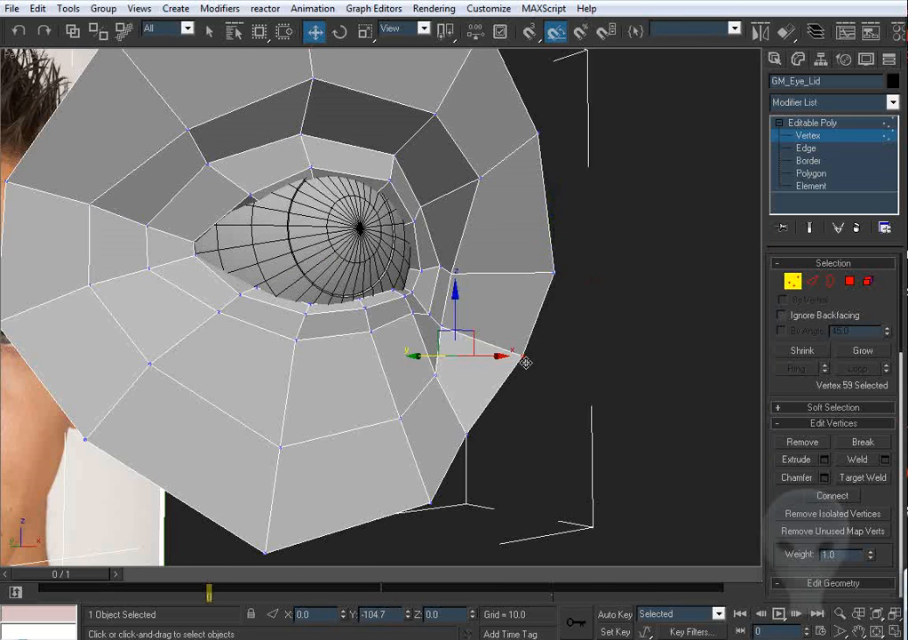
pyautogui.click(541, 366)
pyautogui.keyDown('alt'); pyautogui.moveTo(543, 371); pyautogui.dragTo(471, 323, button='middle'); pyautogui.keyUp('alt')
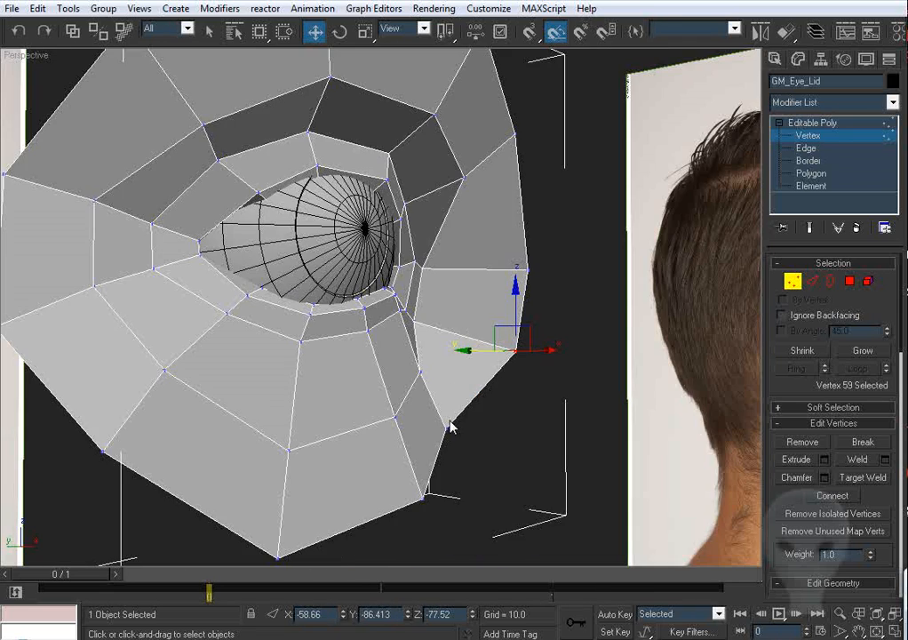
# Pull the ring's next lower nose-side vertex forward and refine the depth of the nose-side vertices above it.
pyautogui.moveTo(446, 428); pyautogui.dragTo(442, 402)
pyautogui.keyDown('alt'); pyautogui.moveTo(442, 402); pyautogui.dragTo(454, 431, button='middle'); pyautogui.keyUp('alt')
pyautogui.moveTo(406, 425); pyautogui.dragTo(384, 426)
pyautogui.click(462, 360)
pyautogui.click(442, 343)
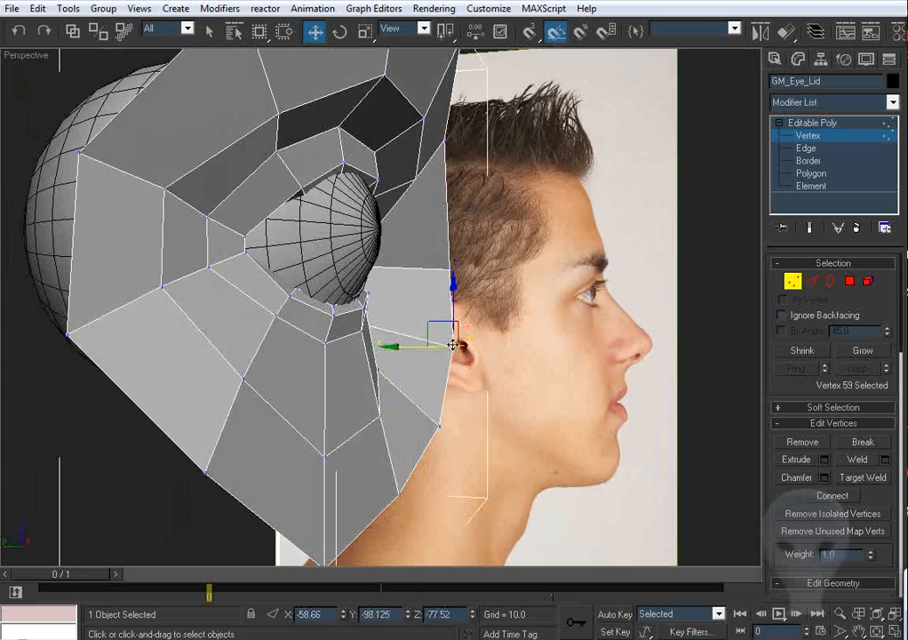
pyautogui.click(480, 320)
pyautogui.moveTo(449, 264); pyautogui.dragTo(410, 269)
# Fine-tune the lower nose-side vertex against the side photo in the Left view and check the inner eye corner.
pyautogui.scroll(10, 522, 307)
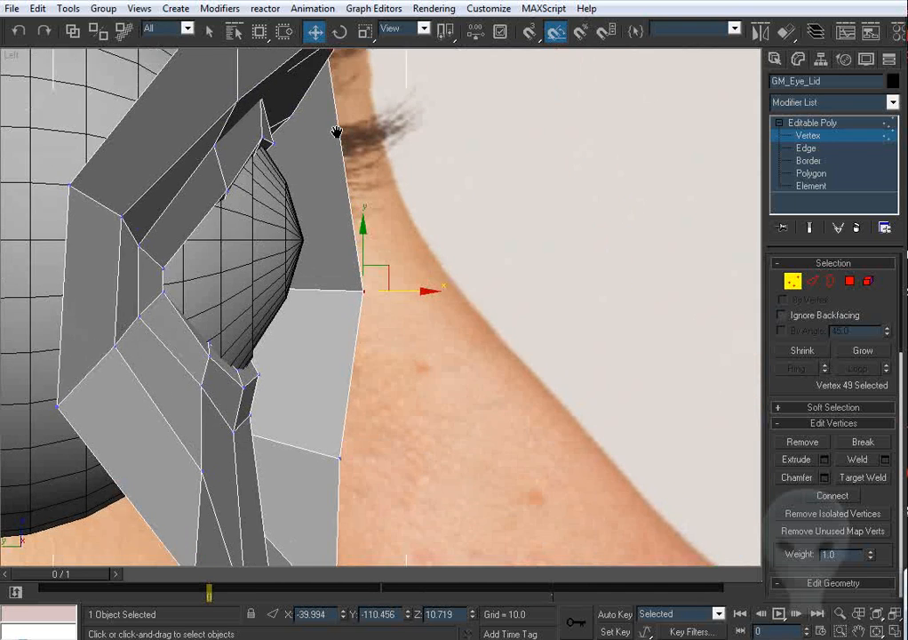
pyautogui.moveTo(337, 132); pyautogui.dragTo(363, 252, button='middle')
pyautogui.click(334, 445)
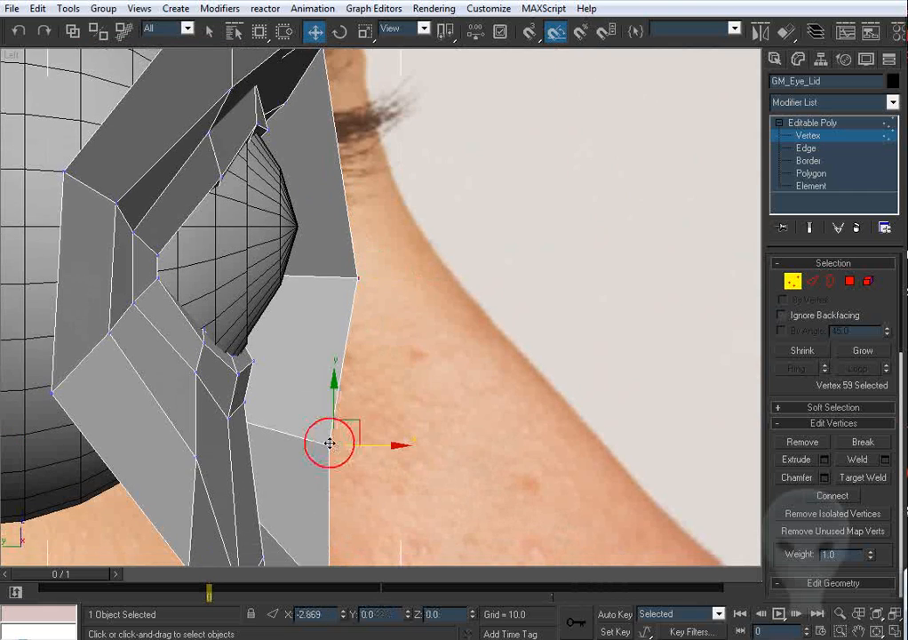
pyautogui.scroll(-2, 353, 389)
pyautogui.keyDown('alt'); pyautogui.moveTo(415, 338); pyautogui.dragTo(495, 381, button='middle'); pyautogui.keyUp('alt')
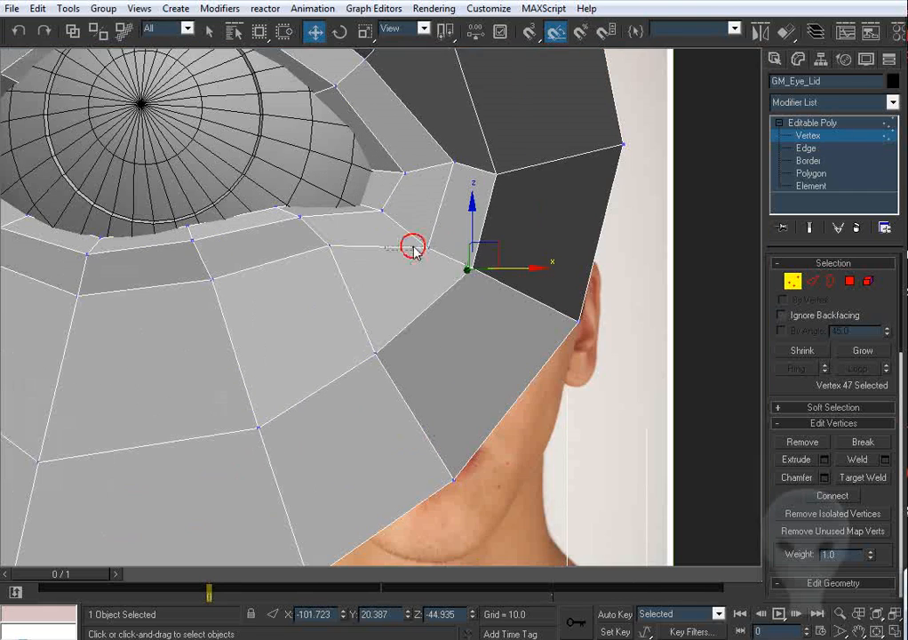
pyautogui.click(412, 246)
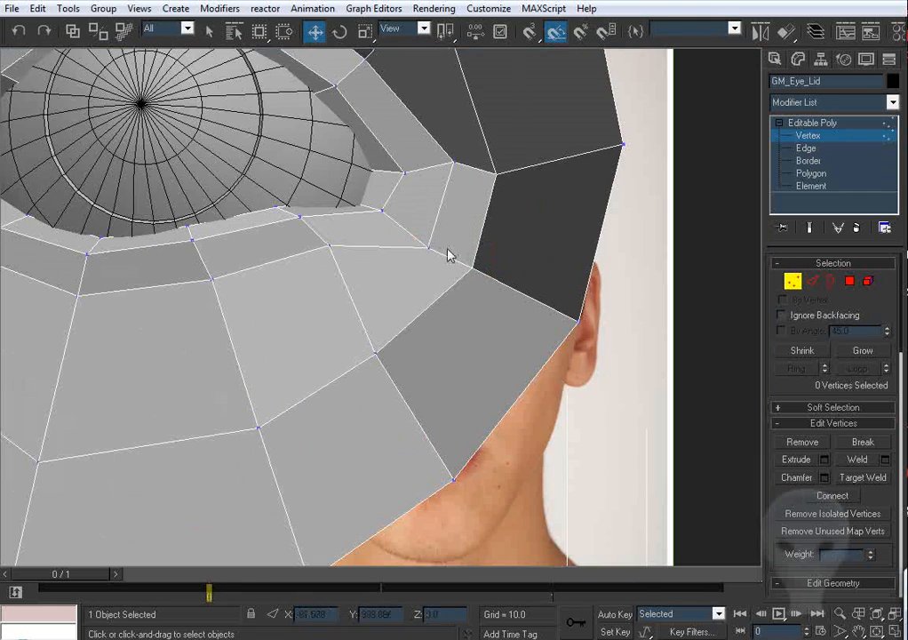
pyautogui.keyDown('alt'); pyautogui.moveTo(448, 254); pyautogui.dragTo(401, 320, button='middle'); pyautogui.keyUp('alt')
pyautogui.scroll(6, 401, 320)
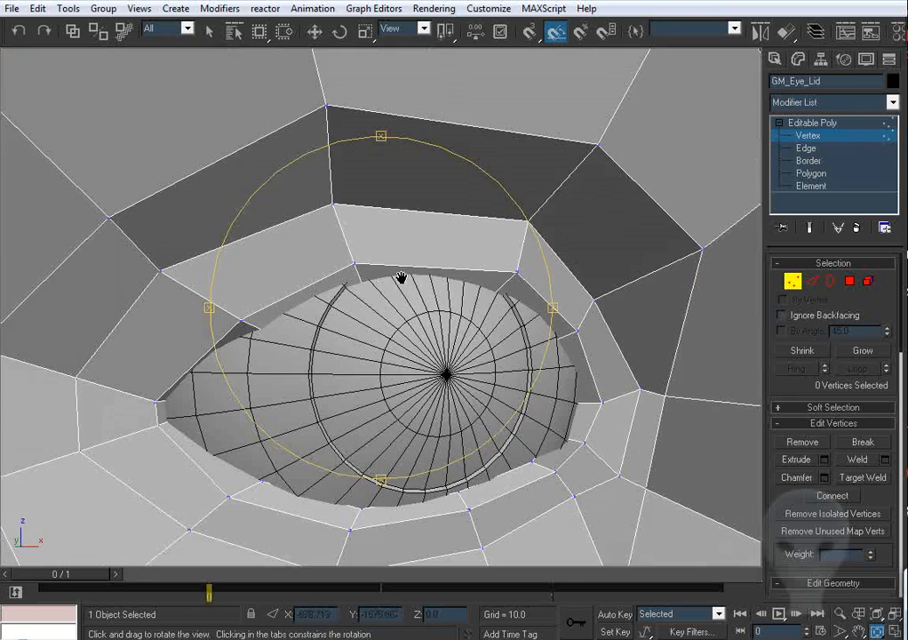
# Select the ring of edges crossing the eyelid band and connect them to add a new edge loop around the eye.
pyautogui.click(811, 282)
pyautogui.press('w')
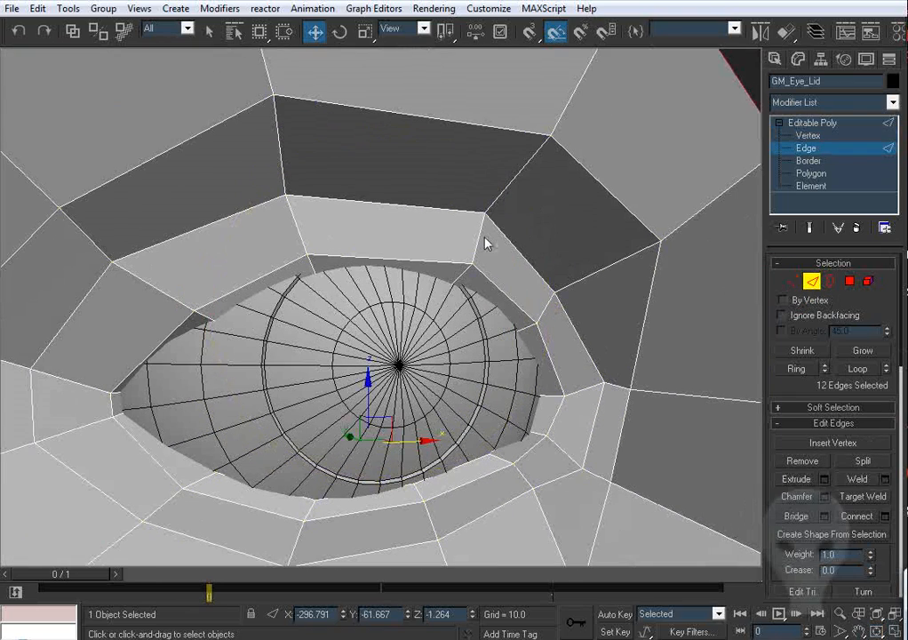
pyautogui.click(480, 238)
pyautogui.moveTo(530, 376); pyautogui.dragTo(499, 319, button='middle')
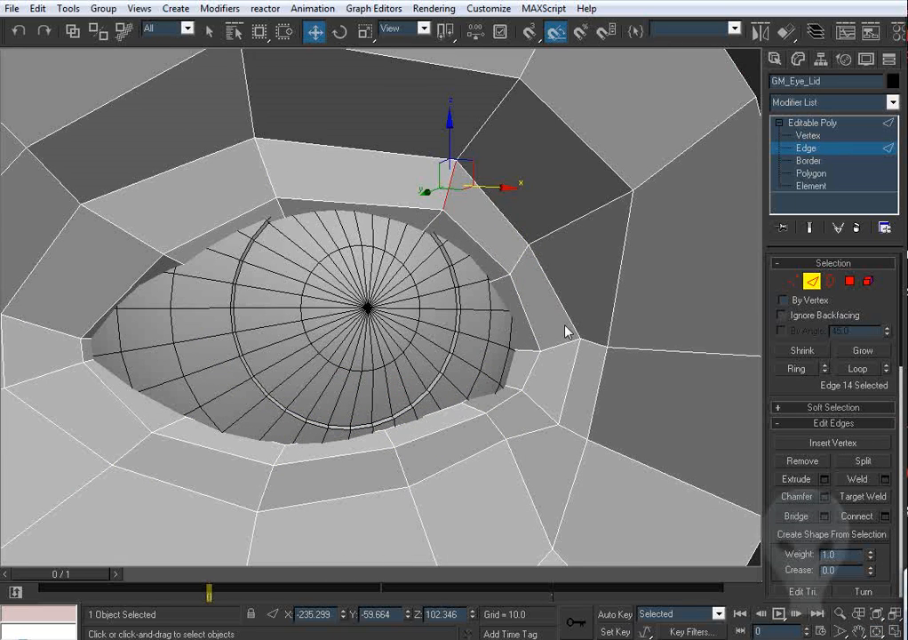
pyautogui.click(797, 369)
pyautogui.rightClick(313, 200)
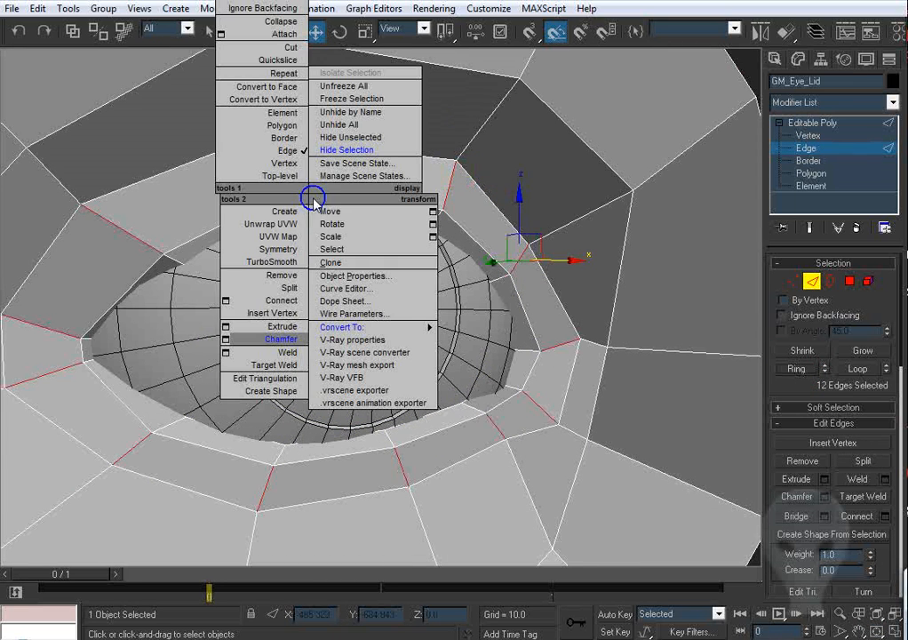
pyautogui.click(283, 299)
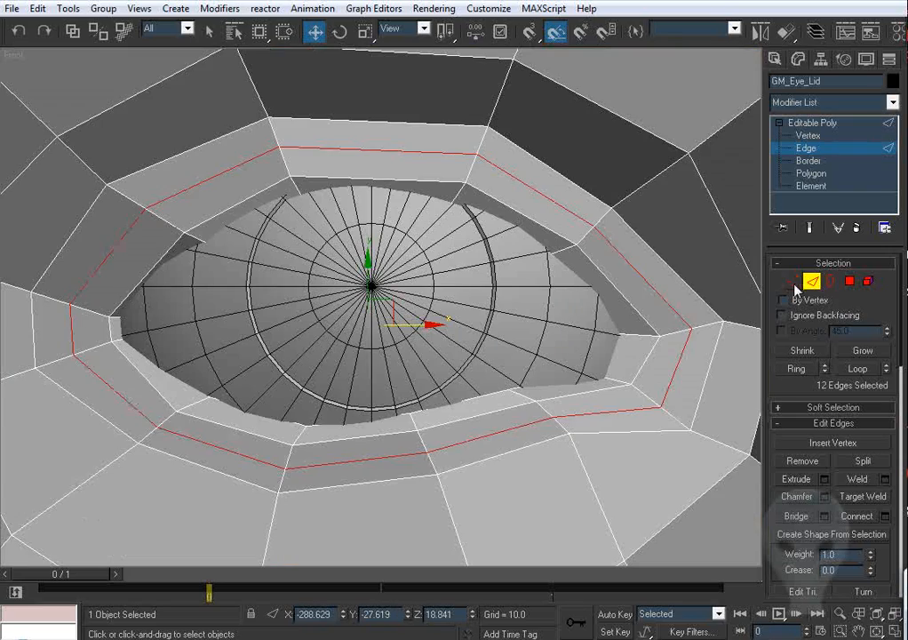
# Raise the new edge loop's two upper middle vertices closer to the eyelid crease in the Front view.
pyautogui.press('1')
pyautogui.scroll(2, 400, 240)
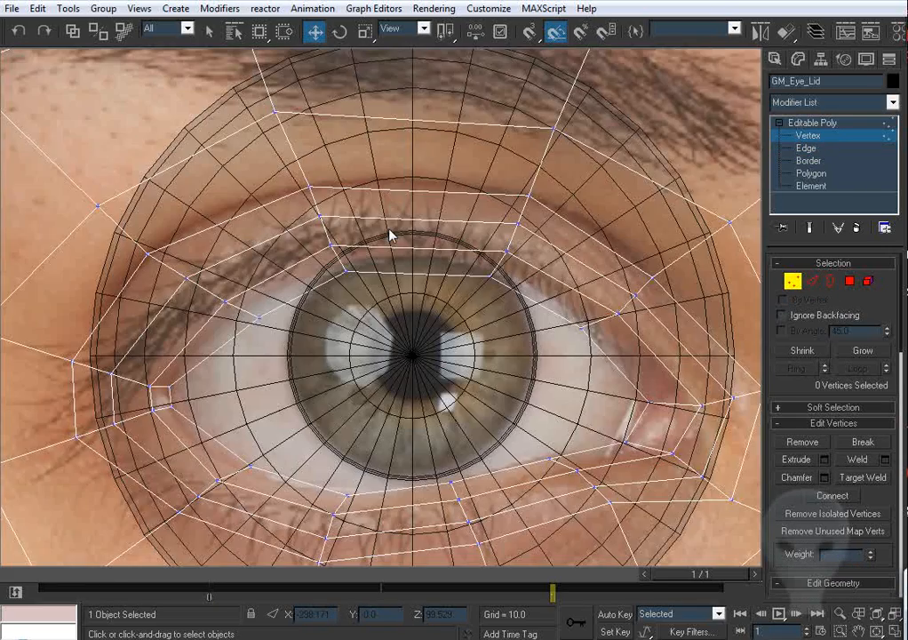
pyautogui.scroll(2, 387, 249)
pyautogui.click(367, 258)
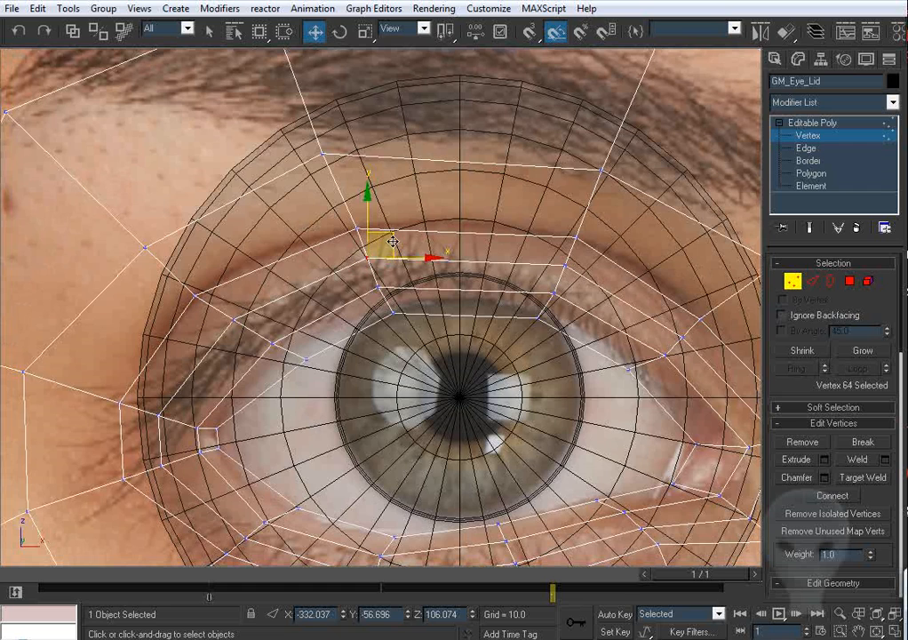
pyautogui.moveTo(391, 242); pyautogui.dragTo(389, 228)
pyautogui.click(565, 261)
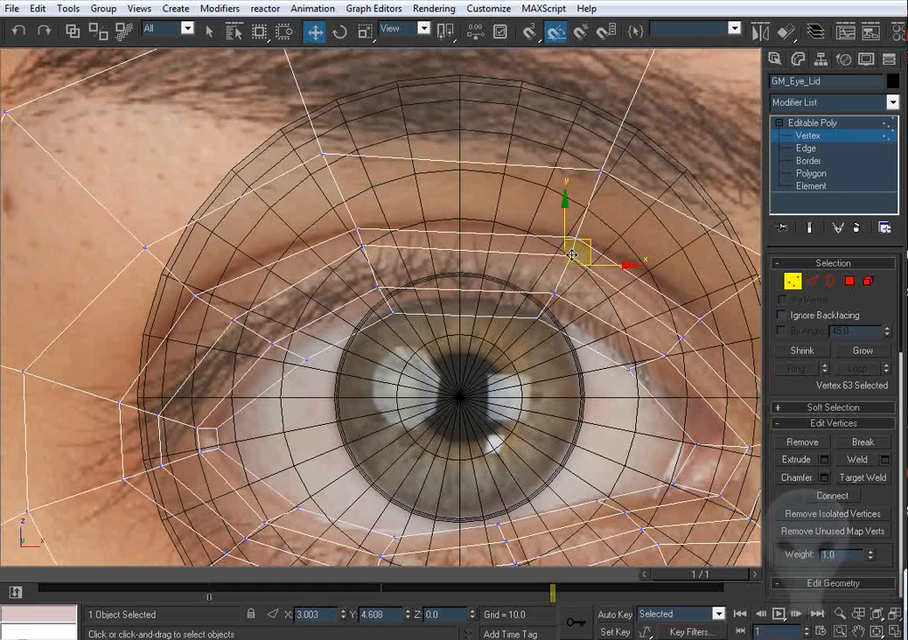
pyautogui.click(360, 249)
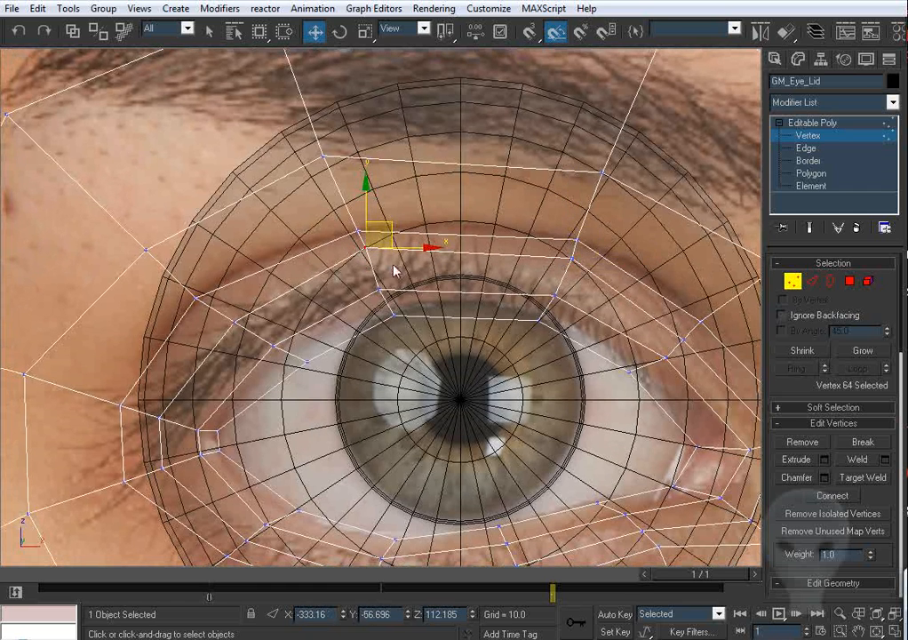
pyautogui.click(573, 256)
pyautogui.keyDown('alt'); pyautogui.moveTo(573, 256); pyautogui.dragTo(374, 270, button='middle'); pyautogui.keyUp('alt')
# Pull the upper eyelid's rim vertices forward from the eyeball in the Perspective view.
pyautogui.click(349, 274)
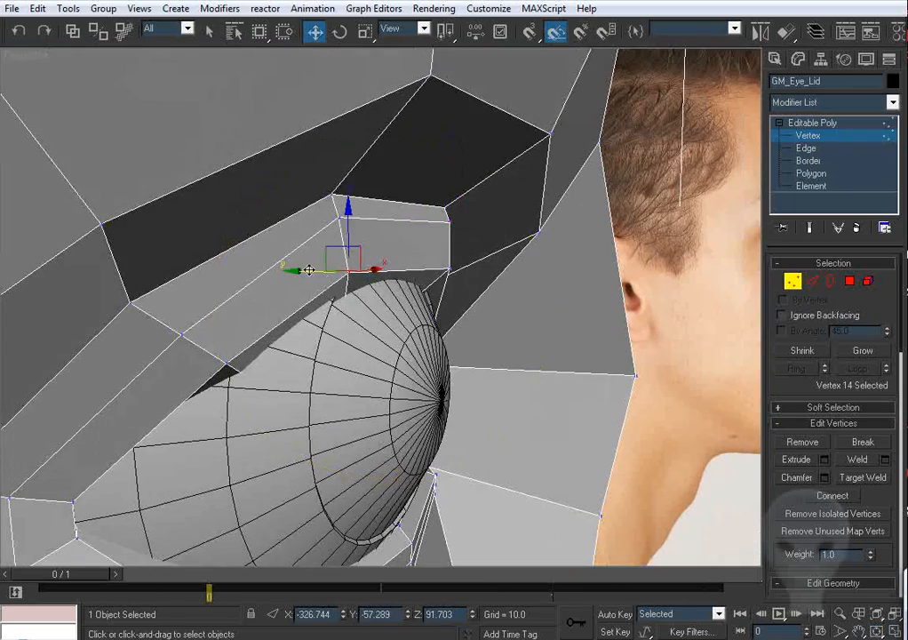
pyautogui.moveTo(309, 270); pyautogui.dragTo(324, 271)
pyautogui.click(449, 269)
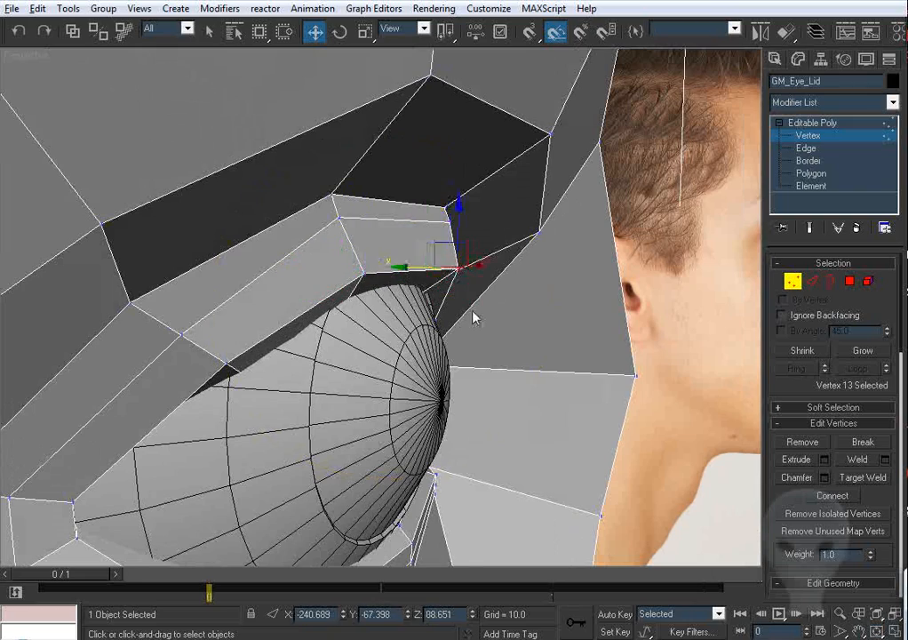
pyautogui.keyDown('alt'); pyautogui.moveTo(475, 317); pyautogui.dragTo(345, 348, button='middle'); pyautogui.keyUp('alt')
pyautogui.click(640, 371)
pyautogui.keyDown('alt'); pyautogui.moveTo(466, 382); pyautogui.dragTo(649, 286, button='middle'); pyautogui.keyUp('alt')
pyautogui.click(310, 290)
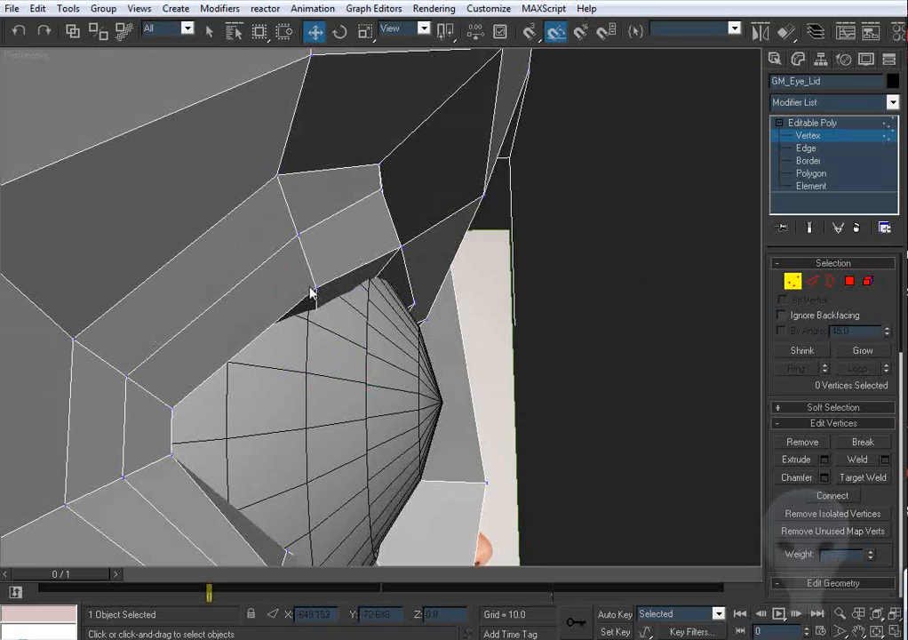
pyautogui.click(315, 285)
pyautogui.moveTo(315, 286); pyautogui.dragTo(331, 287)
pyautogui.keyDown('alt'); pyautogui.moveTo(331, 287); pyautogui.dragTo(371, 265, button='middle'); pyautogui.keyUp('alt')
# Push the crease vertices above the upper eyelid back in depth in the Perspective view.
pyautogui.click(356, 163)
pyautogui.keyDown('alt'); pyautogui.moveTo(357, 163); pyautogui.dragTo(314, 197, button='middle'); pyautogui.keyUp('alt')
pyautogui.click(426, 215)
pyautogui.click(313, 197)
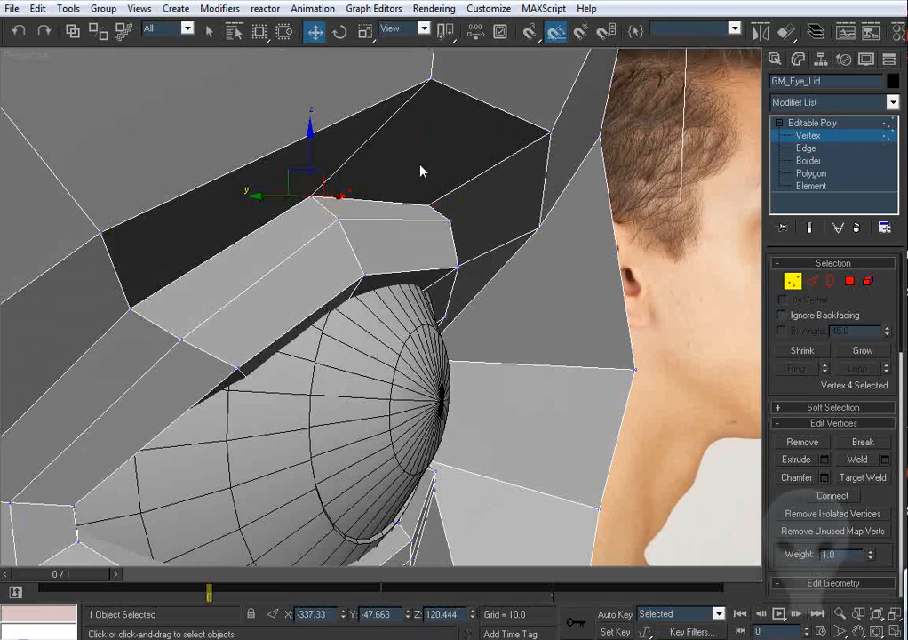
pyautogui.keyDown('alt'); pyautogui.moveTo(362, 250); pyautogui.dragTo(537, 313, button='middle'); pyautogui.keyUp('alt')
pyautogui.keyDown('ctrl'); pyautogui.click(305, 267); pyautogui.keyUp('ctrl')
pyautogui.click(496, 264)
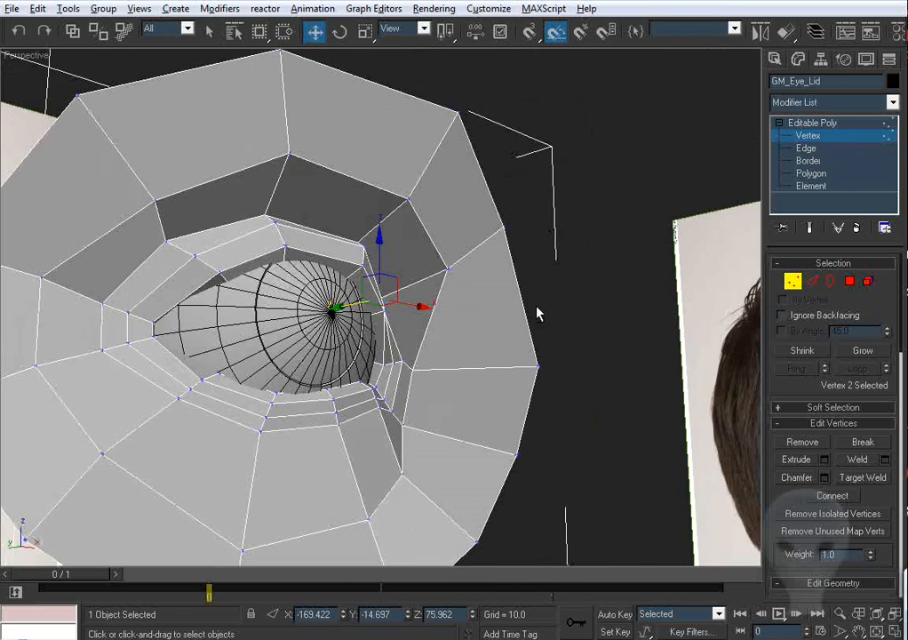
# Move the vertices along the upper eyelid crease near the eye's outer corner outward in the Front view.
pyautogui.click(446, 271)
pyautogui.keyDown('alt'); pyautogui.moveTo(448, 310); pyautogui.dragTo(418, 313, button='middle'); pyautogui.keyUp('alt')
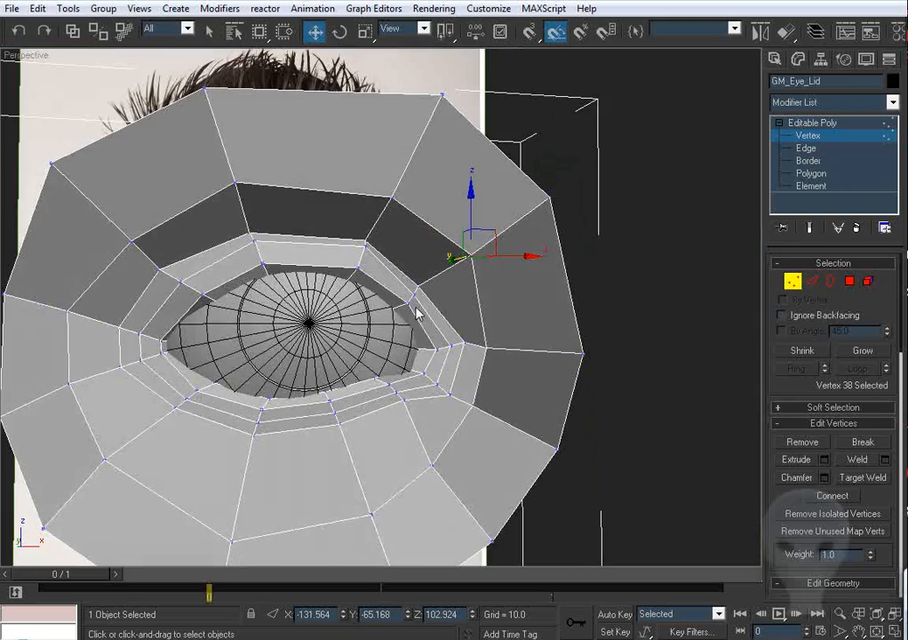
pyautogui.keyDown('alt'); pyautogui.moveTo(229, 276); pyautogui.dragTo(315, 286, button='middle'); pyautogui.keyUp('alt')
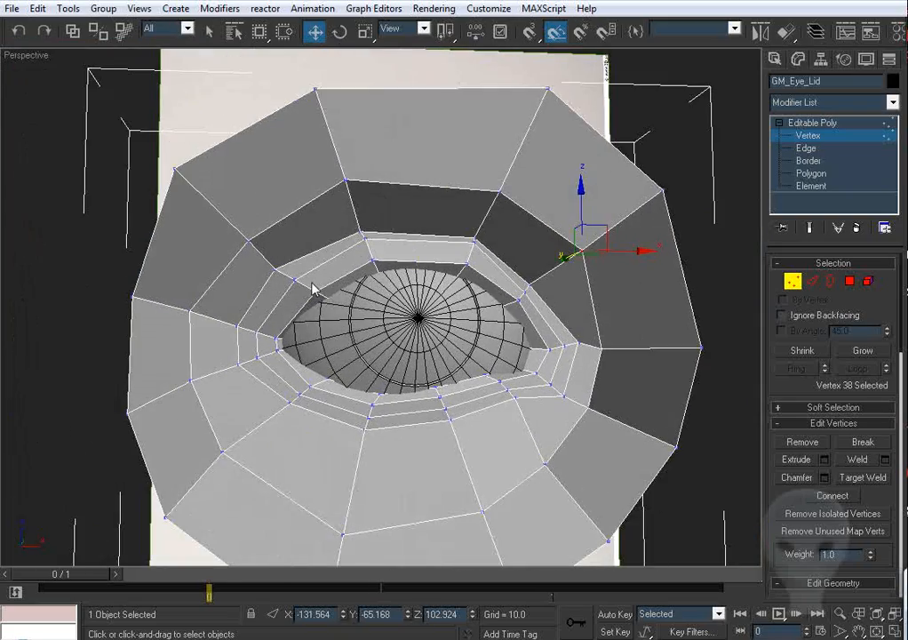
pyautogui.press('f')
pyautogui.scroll(3, 302, 302)
pyautogui.scroll(-5, 316, 320)
pyautogui.moveTo(132, 307); pyautogui.dragTo(501, 351, button='middle')
pyautogui.scroll(2, 500, 351)
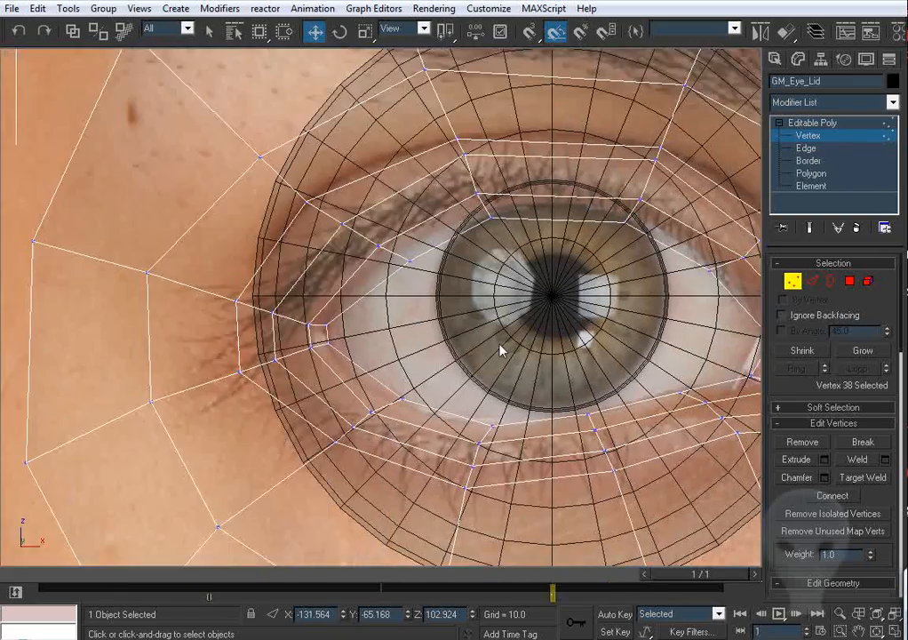
pyautogui.click(341, 224)
pyautogui.moveTo(366, 209); pyautogui.dragTo(354, 204)
pyautogui.moveTo(285, 318); pyautogui.dragTo(280, 332, button='middle')
pyautogui.click(230, 314)
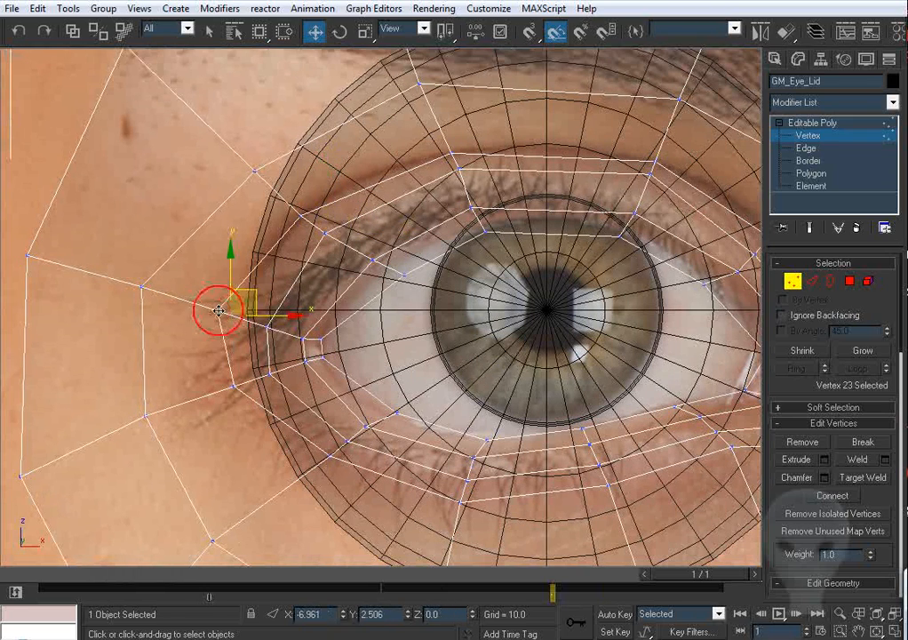
# Nudge the inner half of the upper crease upward and shift the vertex below the inner eyebrow toward the nose.
pyautogui.moveTo(638, 185); pyautogui.dragTo(524, 260, button='middle')
pyautogui.moveTo(539, 238); pyautogui.dragTo(542, 234)
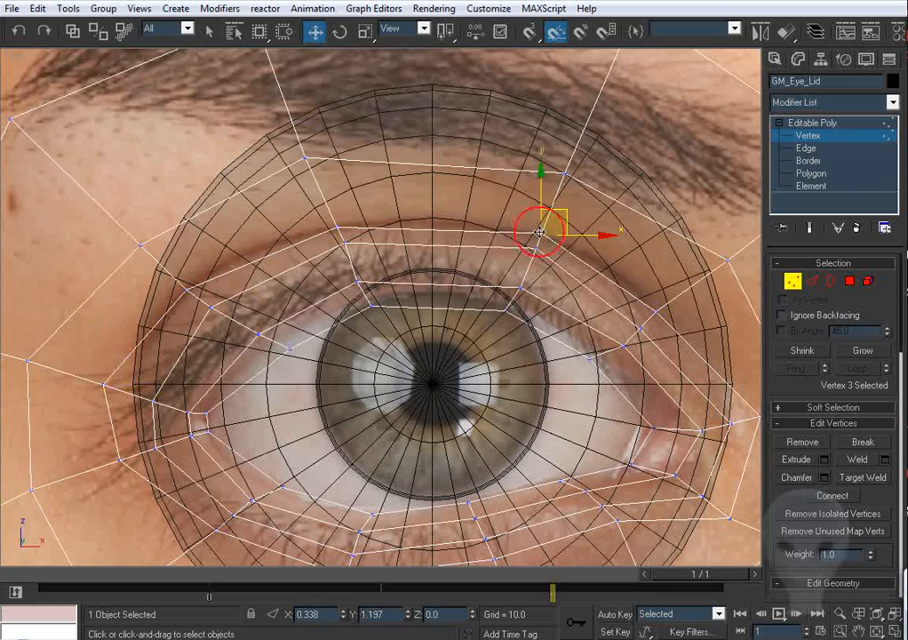
pyautogui.moveTo(660, 319); pyautogui.dragTo(496, 283, button='middle')
pyautogui.moveTo(495, 276); pyautogui.dragTo(500, 272)
pyautogui.click(581, 212)
pyautogui.moveTo(581, 211); pyautogui.dragTo(522, 232, button='middle')
pyautogui.moveTo(505, 244); pyautogui.dragTo(541, 241)
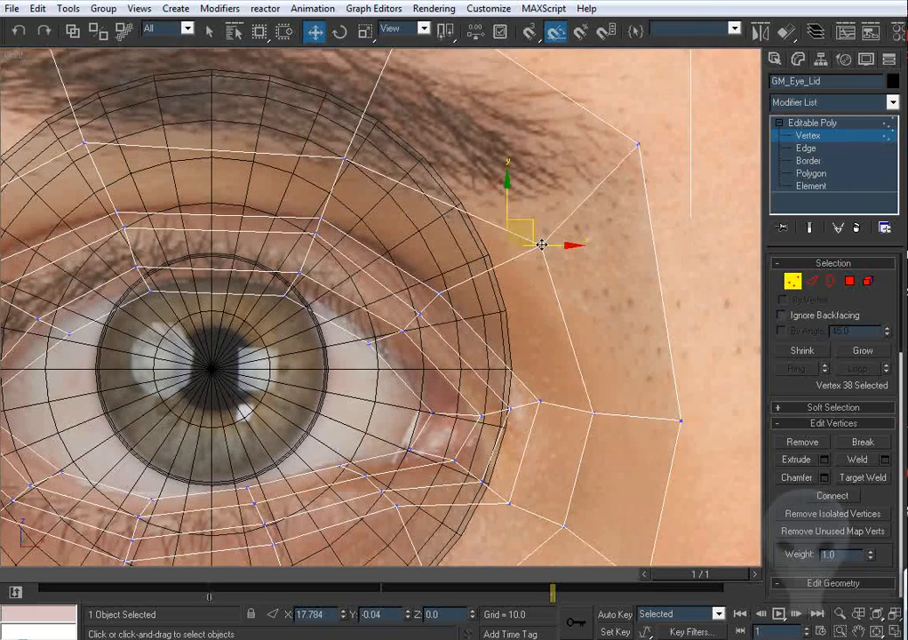
# Shift the vertices around the eye's inner corner toward the nose and adjust the outer boundary vertex beside the inner eyebrow.
pyautogui.click(442, 293)
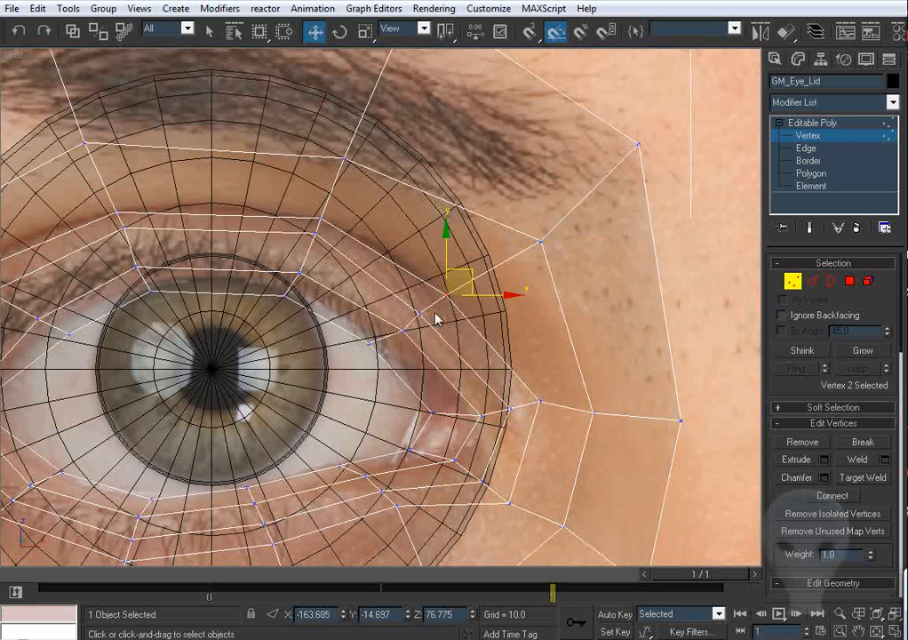
pyautogui.click(423, 310)
pyautogui.moveTo(424, 308); pyautogui.dragTo(442, 294)
pyautogui.moveTo(523, 370); pyautogui.dragTo(525, 301, button='middle')
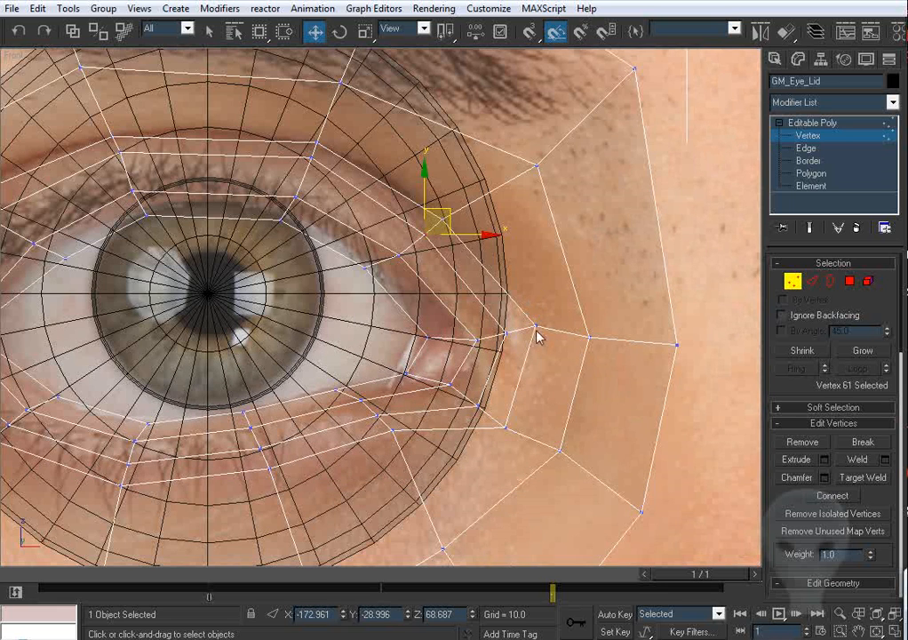
pyautogui.moveTo(536, 327); pyautogui.dragTo(597, 338)
pyautogui.click(600, 341)
pyautogui.moveTo(505, 189); pyautogui.dragTo(553, 298, button='middle')
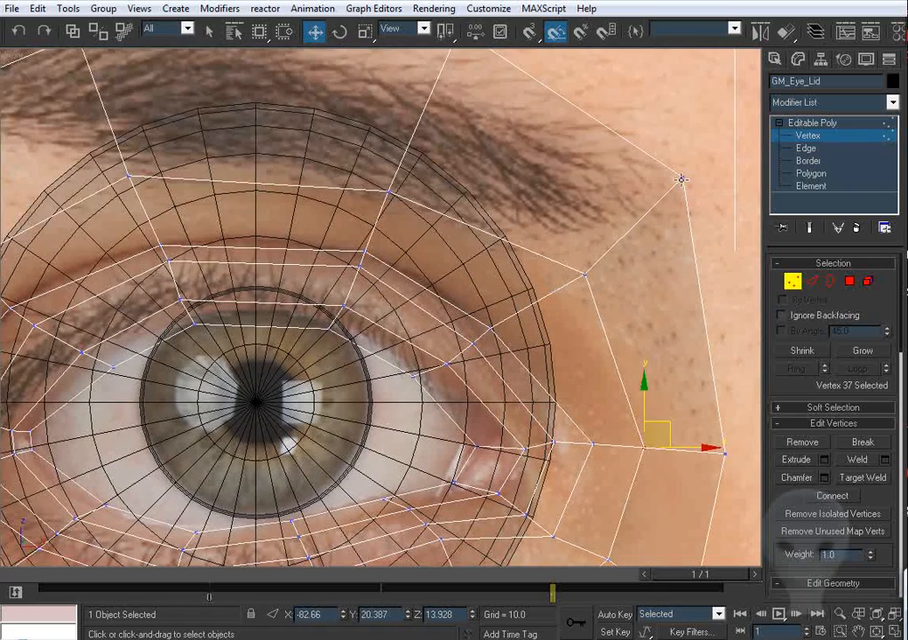
pyautogui.click(682, 179)
# Move the ring of vertices beneath the lower eyelid down and outward toward the lower edge of the eyeball outline.
pyautogui.press('z')
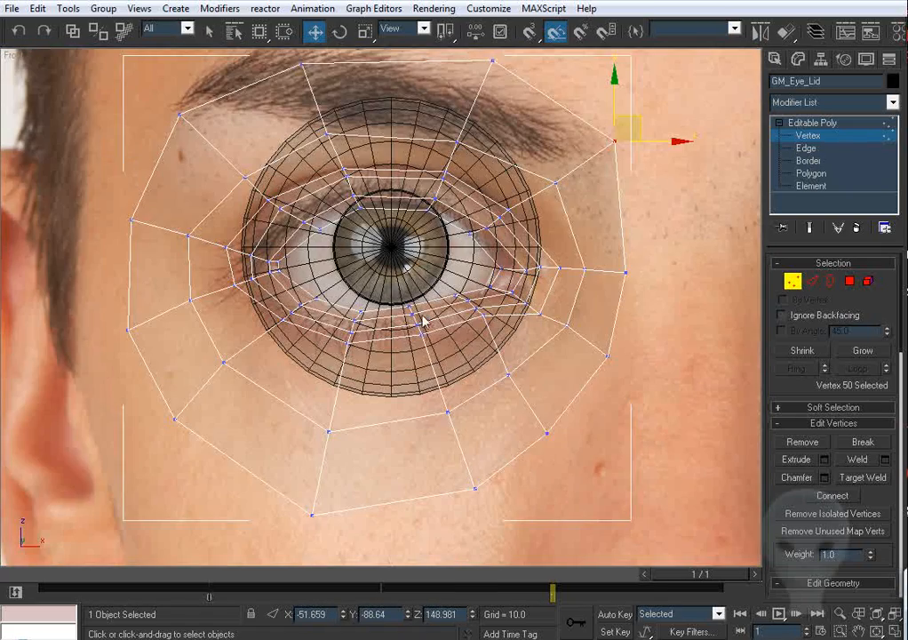
pyautogui.moveTo(494, 350); pyautogui.dragTo(452, 346, button='middle')
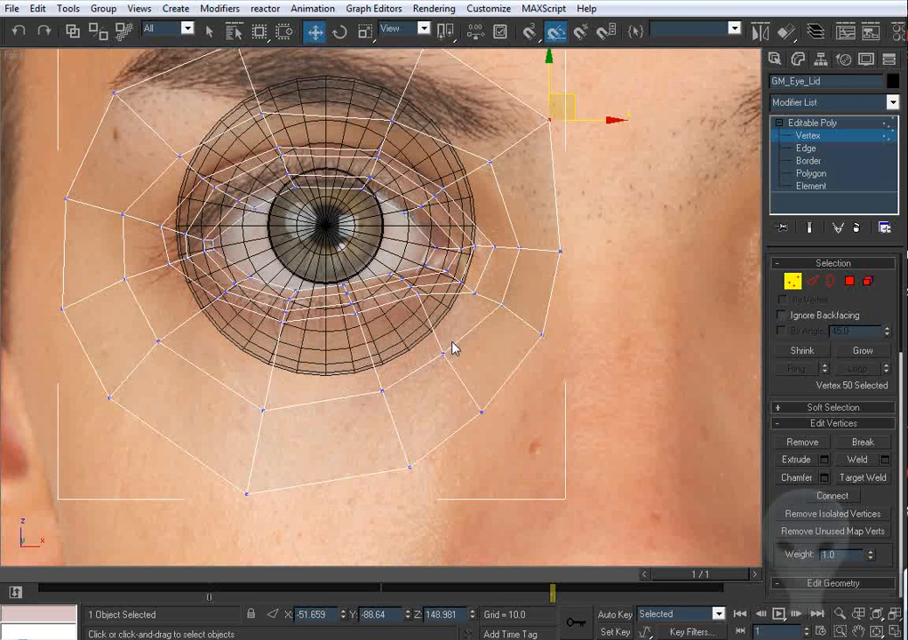
pyautogui.click(420, 302)
pyautogui.moveTo(445, 281); pyautogui.dragTo(461, 324)
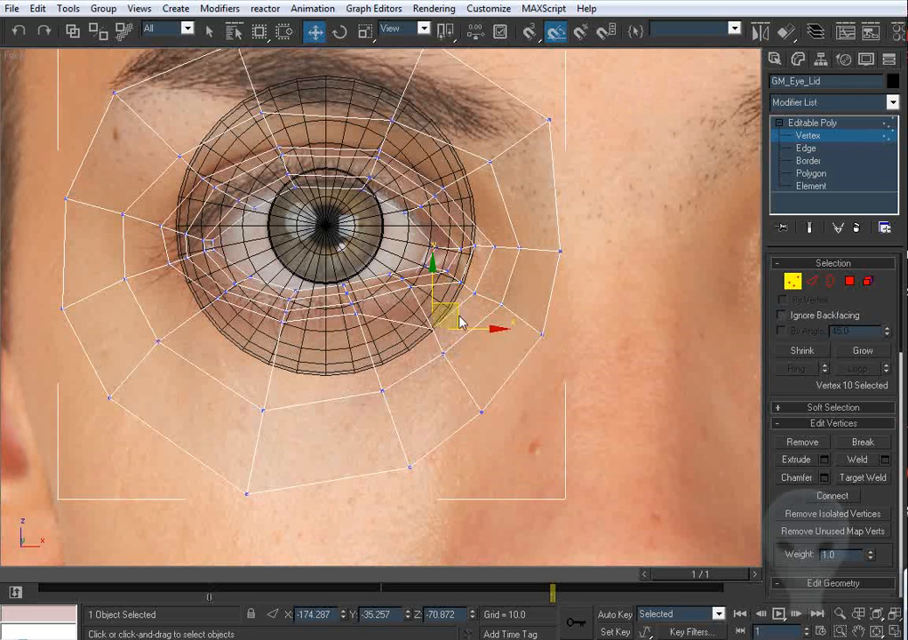
pyautogui.click(356, 314)
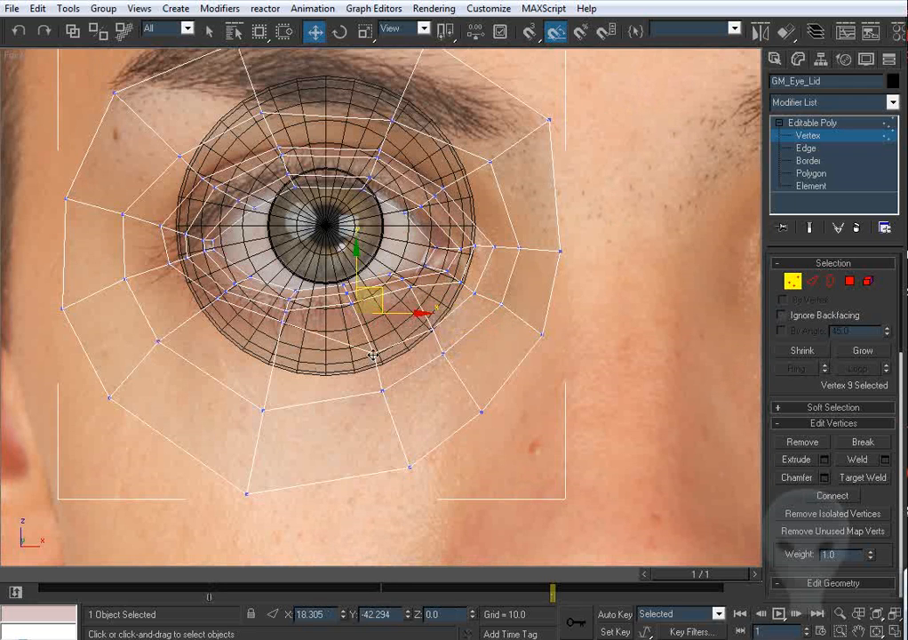
pyautogui.click(276, 364)
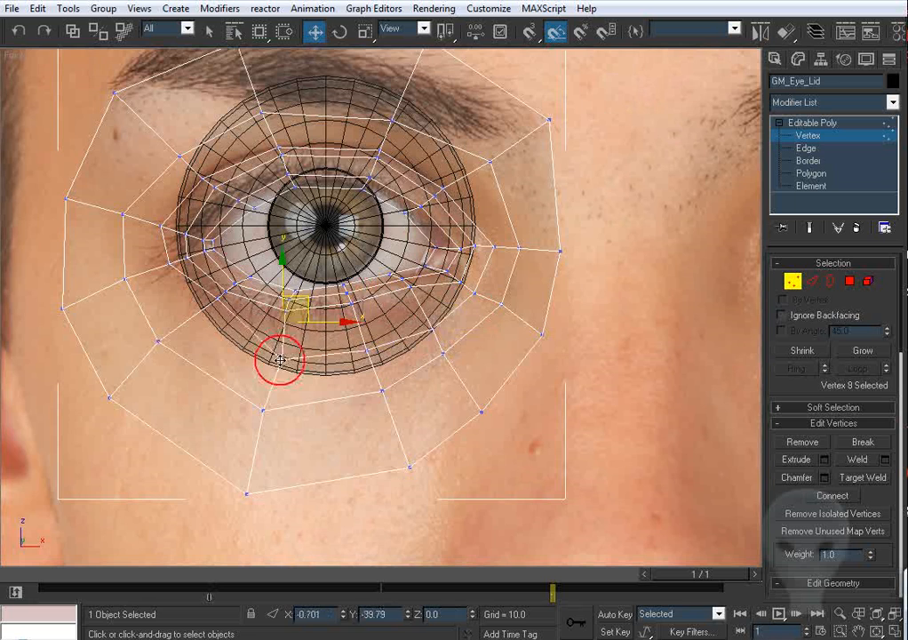
pyautogui.click(206, 312)
pyautogui.moveTo(217, 300); pyautogui.dragTo(146, 351)
pyautogui.click(86, 238)
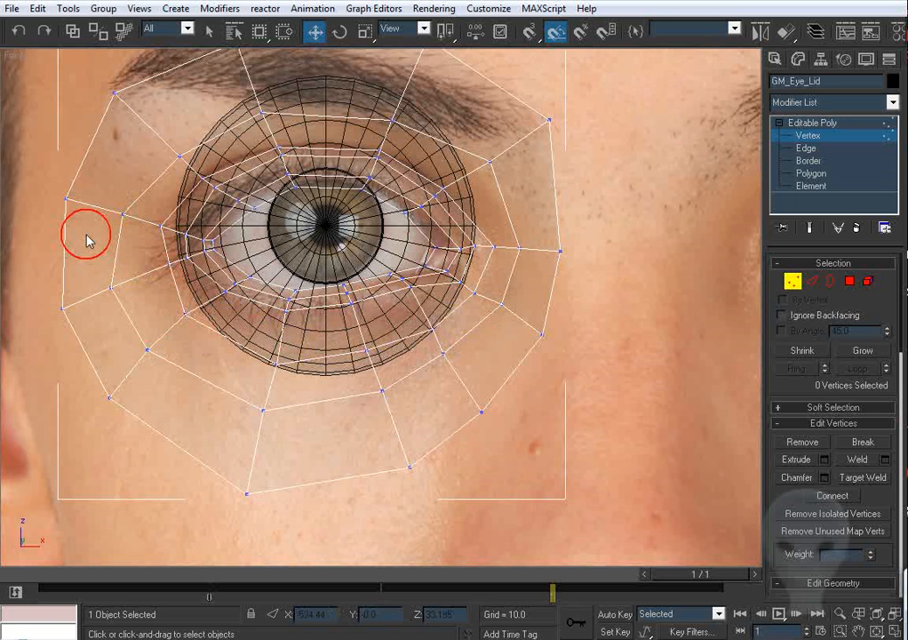
# Reposition the next ring's vertices at the outer corner, below the eye and beside the nose to even out their spacing.
pyautogui.click(123, 216)
pyautogui.moveTo(385, 419); pyautogui.dragTo(414, 352, button='middle')
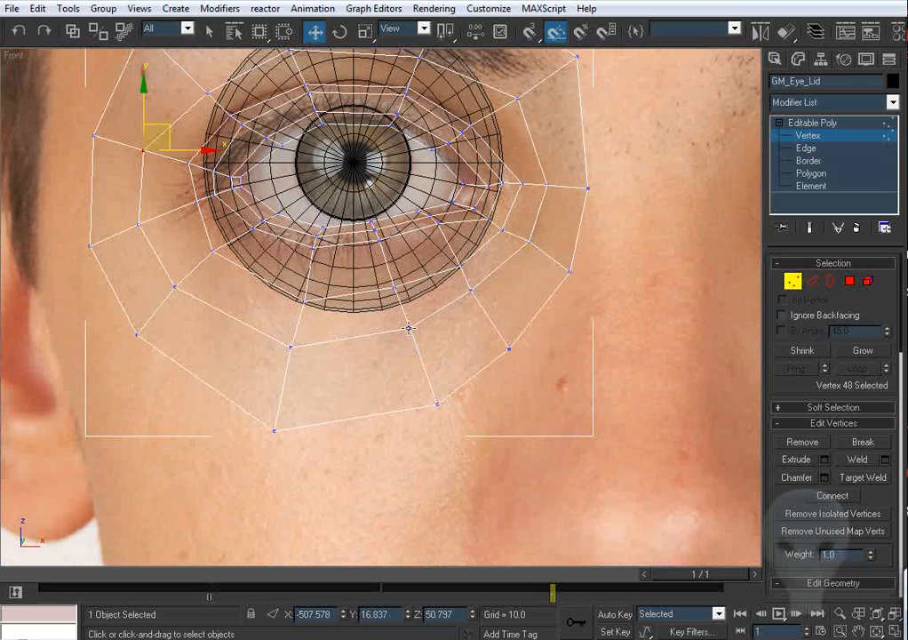
pyautogui.moveTo(409, 328); pyautogui.dragTo(413, 341)
pyautogui.click(489, 306)
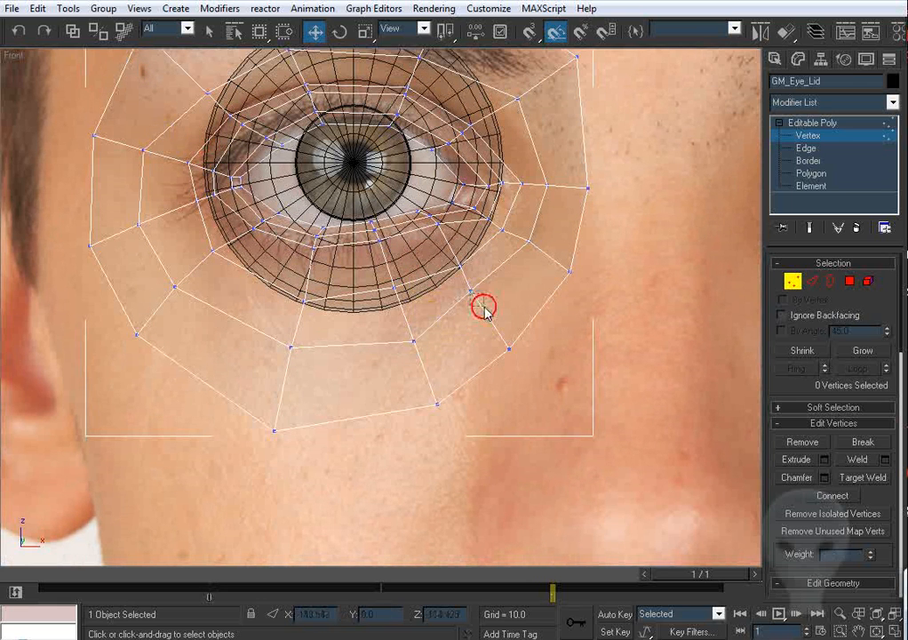
pyautogui.click(477, 296)
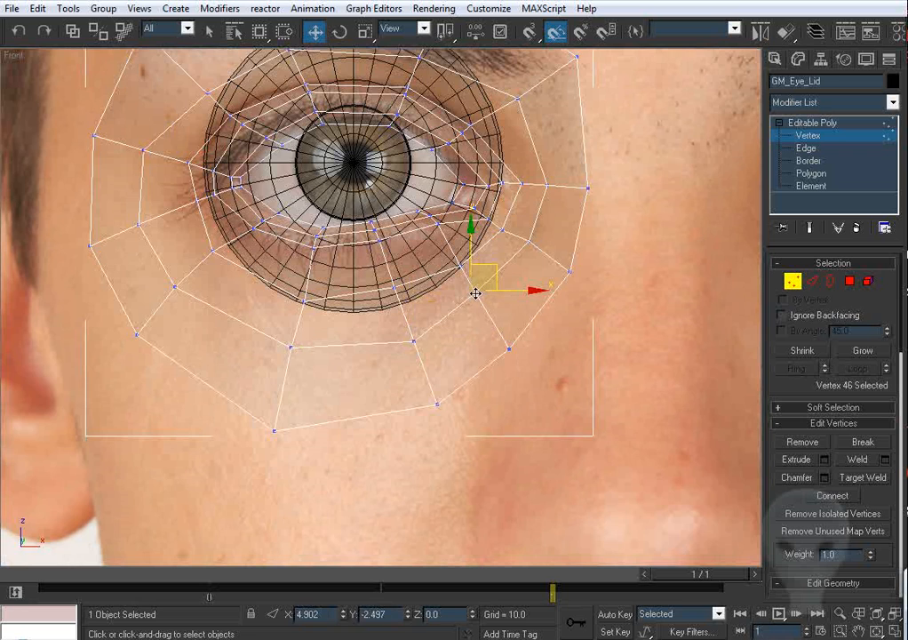
pyautogui.moveTo(496, 296); pyautogui.dragTo(440, 334, button='middle')
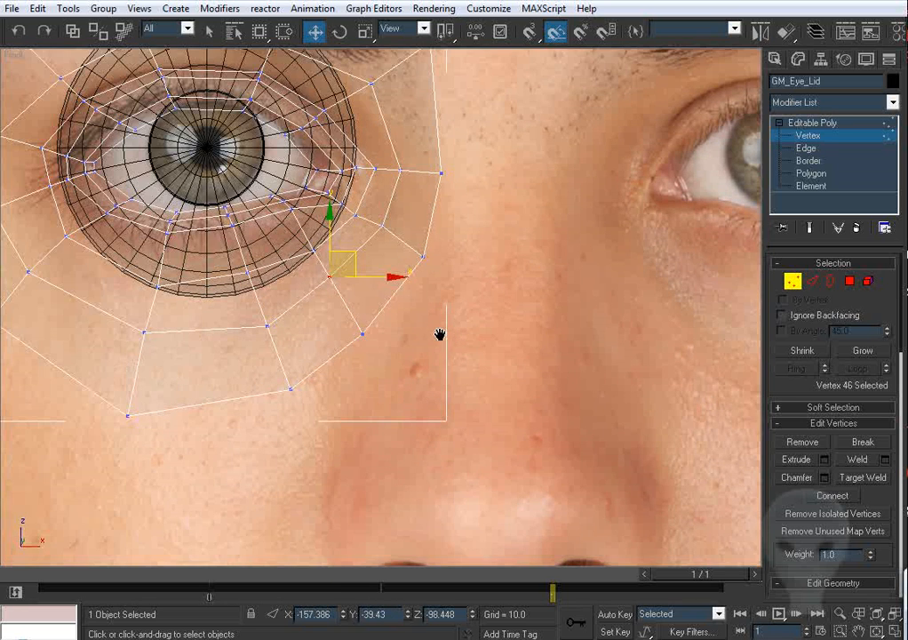
pyautogui.moveTo(411, 267); pyautogui.dragTo(468, 308, button='middle')
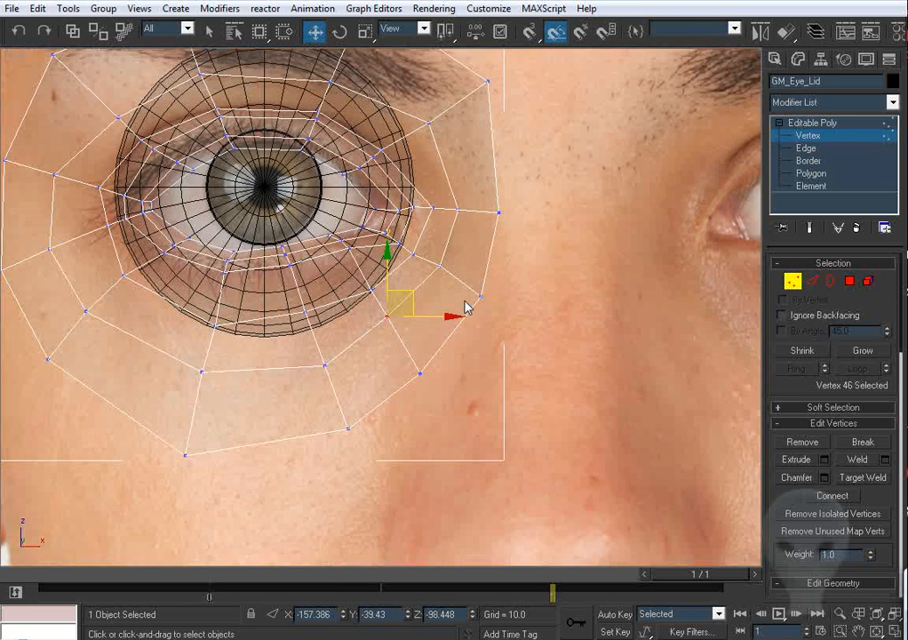
pyautogui.click(440, 264)
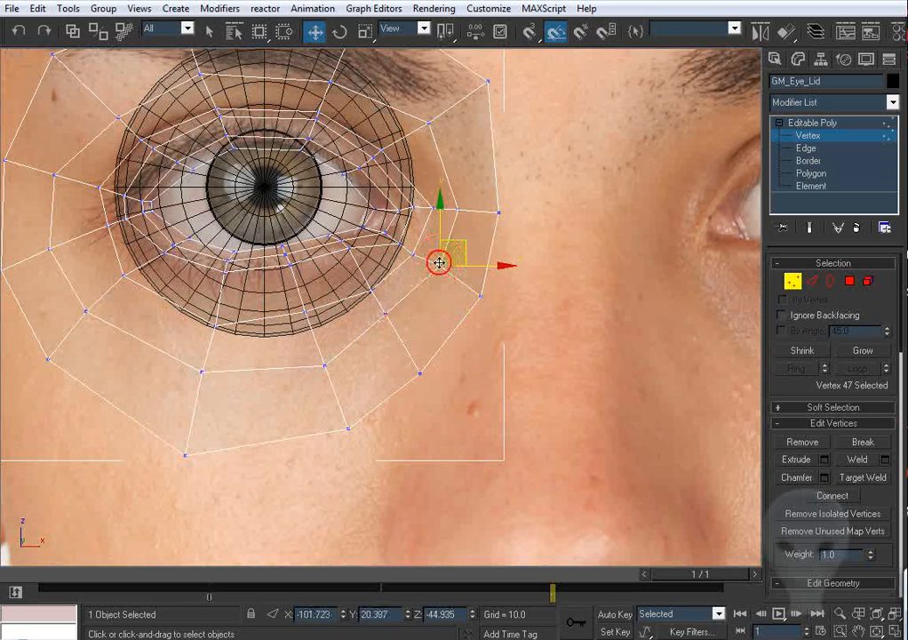
pyautogui.click(324, 360)
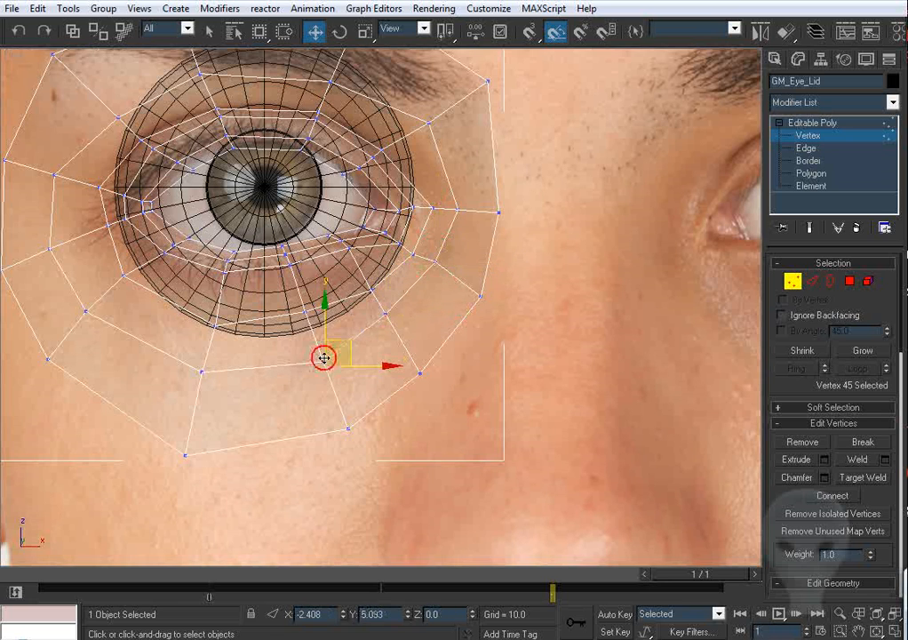
# Pull the outer boundary vertices beside the nose closer to the eye and slightly lower the inner vertex on the outer cheek.
pyautogui.moveTo(478, 294); pyautogui.dragTo(468, 283)
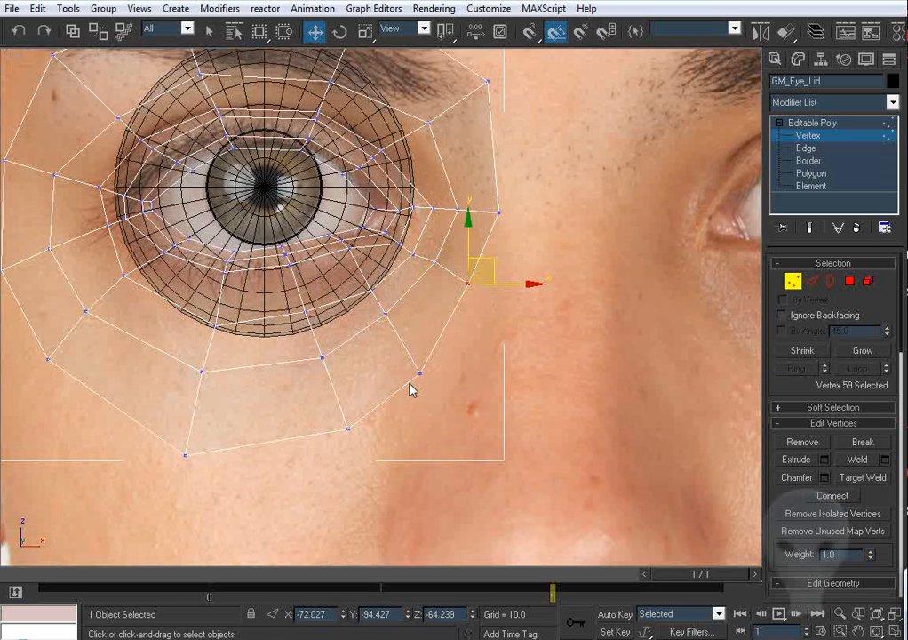
pyautogui.moveTo(419, 371); pyautogui.dragTo(407, 343)
pyautogui.moveTo(348, 430); pyautogui.dragTo(346, 412)
pyautogui.moveTo(241, 397); pyautogui.dragTo(350, 372, button='middle')
pyautogui.click(311, 348)
pyautogui.moveTo(310, 347); pyautogui.dragTo(308, 353)
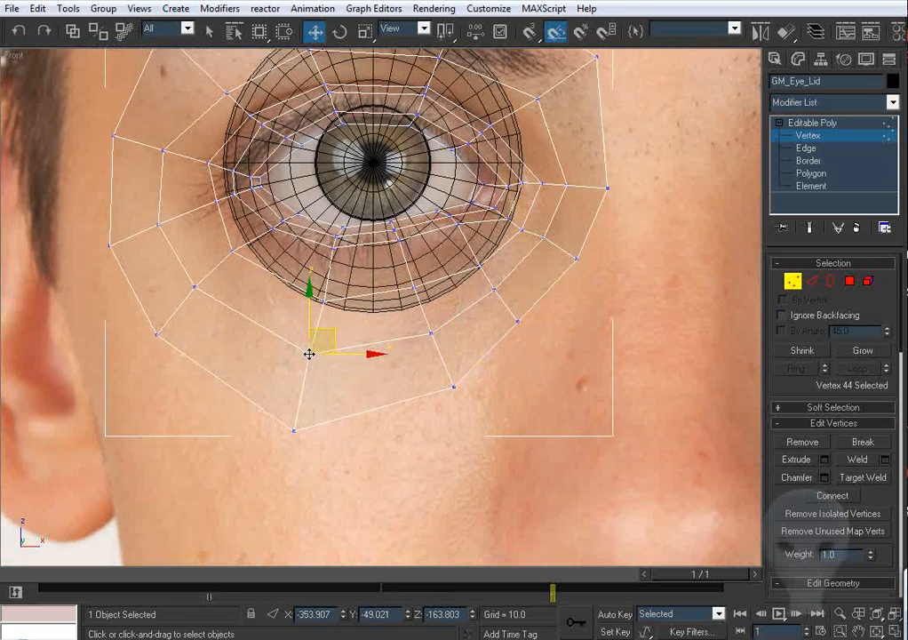
# Lower the vertices of the edge loop just beneath the lower eyelid and spread its outer one toward the temple.
pyautogui.scroll(3, 373, 378)
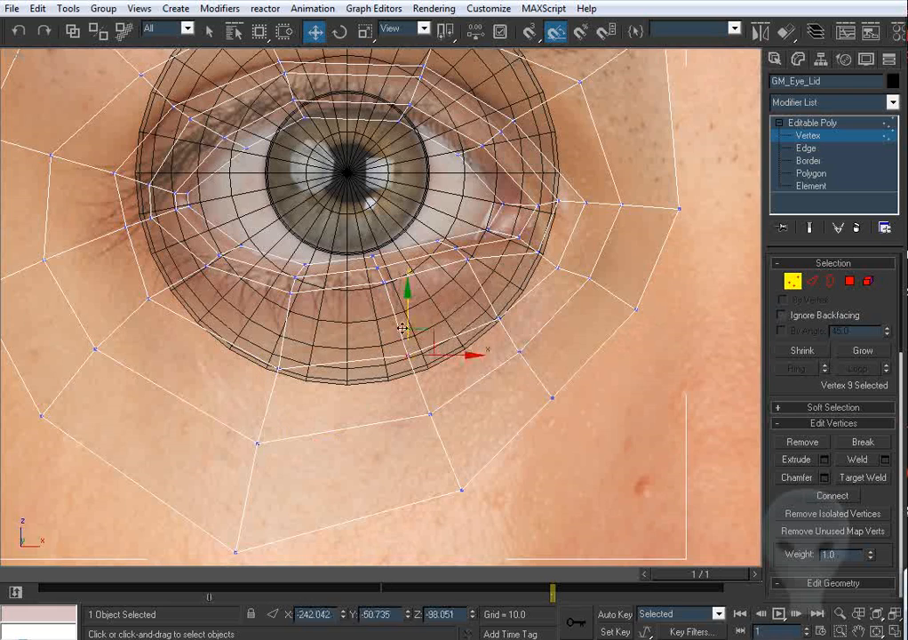
pyautogui.click(493, 286)
pyautogui.scroll(3, 454, 334)
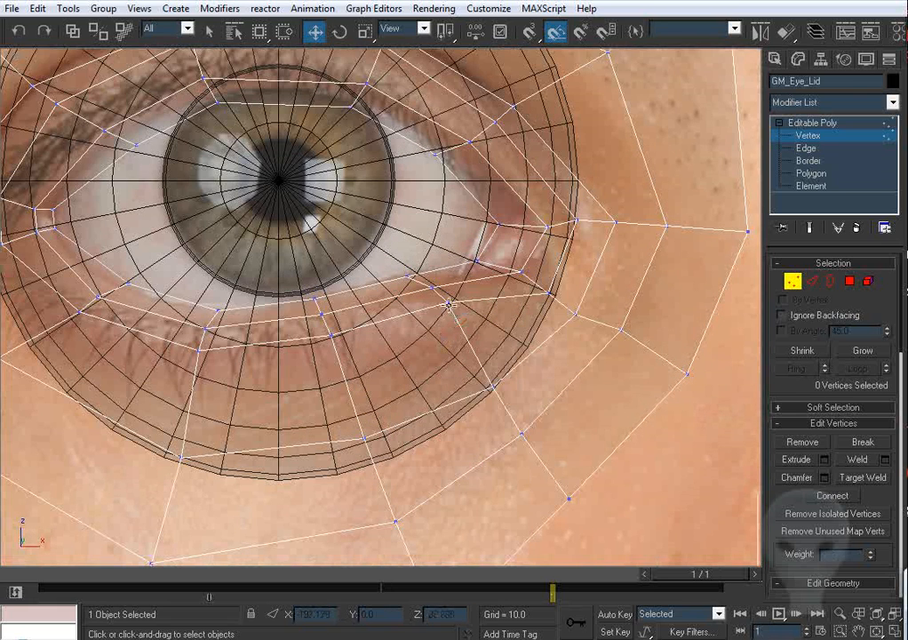
pyautogui.moveTo(473, 286); pyautogui.dragTo(465, 315)
pyautogui.moveTo(332, 334); pyautogui.dragTo(338, 361)
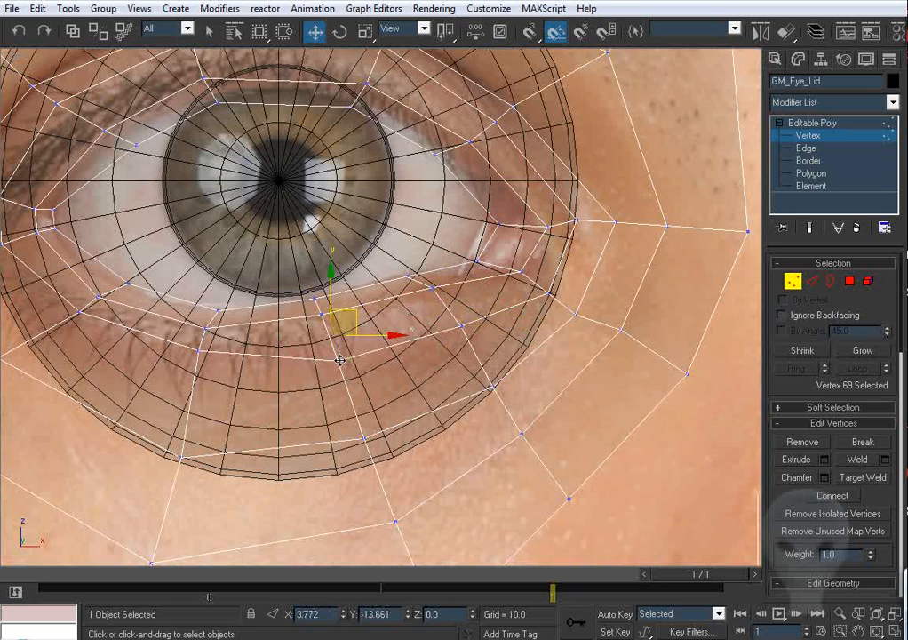
pyautogui.moveTo(258, 347); pyautogui.dragTo(420, 280, button='middle')
pyautogui.click(358, 283)
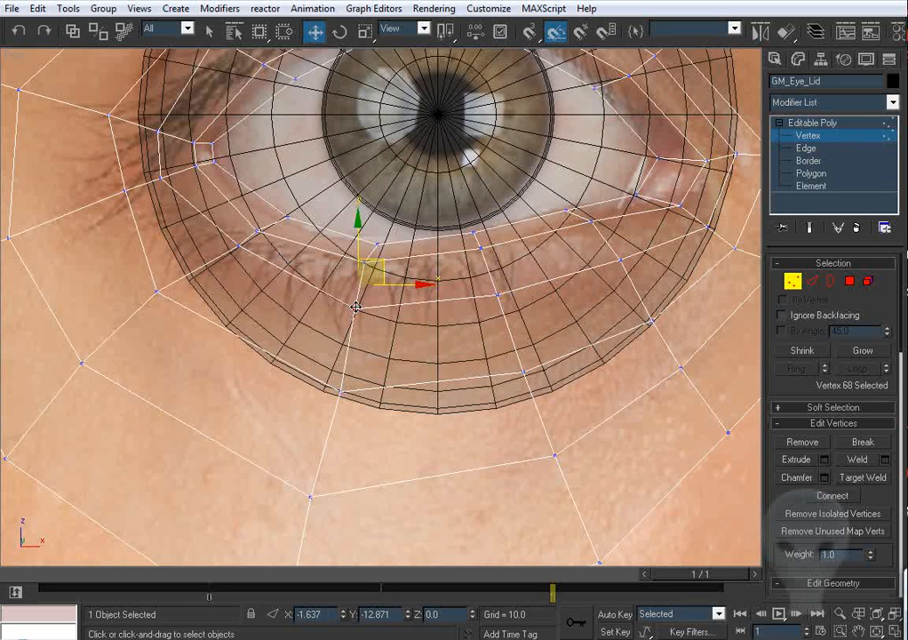
pyautogui.moveTo(358, 283); pyautogui.dragTo(348, 311)
pyautogui.click(239, 248)
pyautogui.moveTo(238, 247); pyautogui.dragTo(205, 254)
# Fine-tune the middle and inner vertices of the loop beneath the lower eyelid to smooth its curve.
pyautogui.moveTo(527, 367); pyautogui.dragTo(443, 359, button='middle')
pyautogui.click(416, 288)
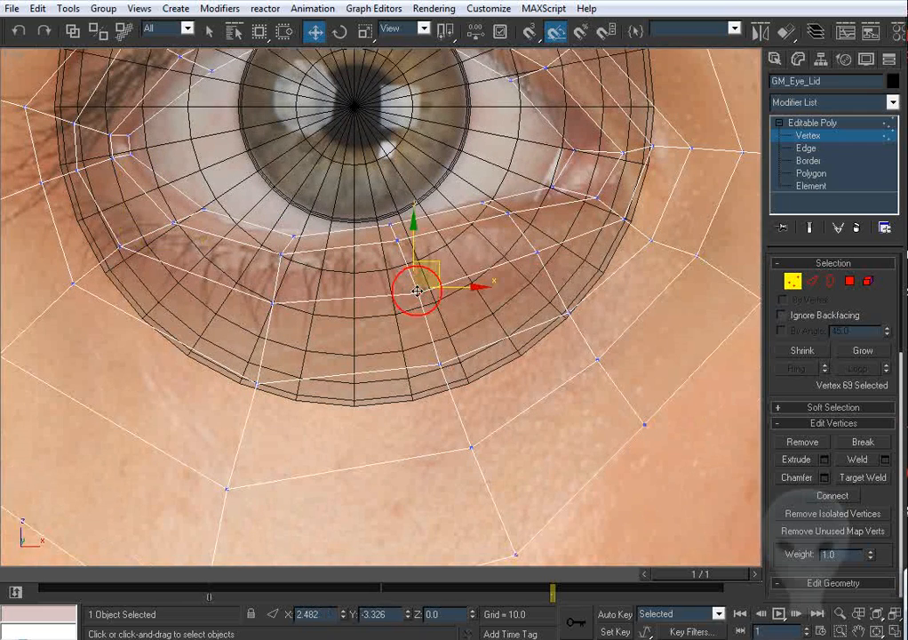
pyautogui.click(271, 304)
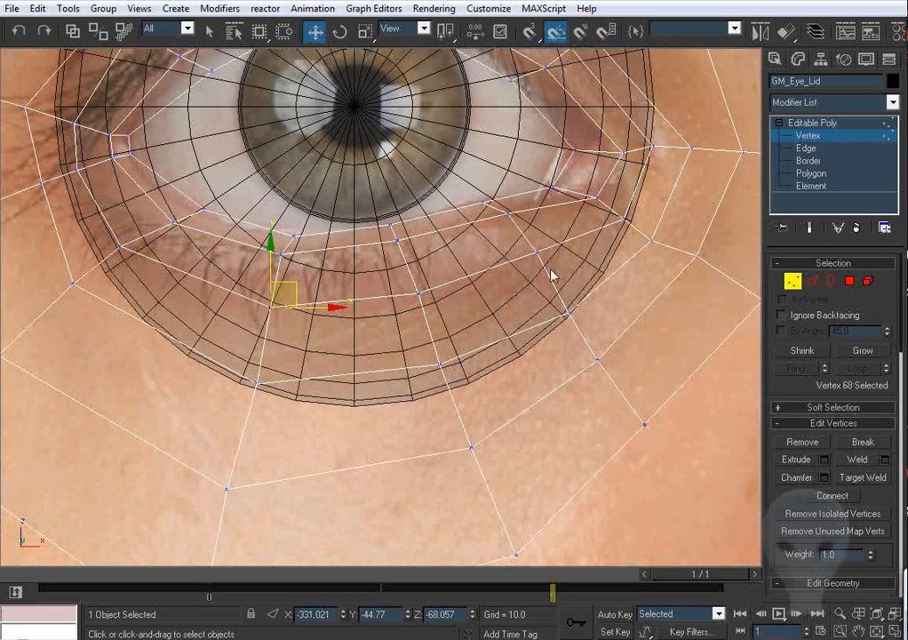
pyautogui.moveTo(535, 252); pyautogui.dragTo(538, 259)
# Pull the vertices of the loop beneath the lower eyelid forward from the eyeball in the Perspective view.
pyautogui.press('p')
pyautogui.hotkey('ctrl', 'r')
pyautogui.moveTo(367, 241)
pyautogui.mouseDown()
pyautogui.moveTo(455, 282)
pyautogui.moveTo(480, 228)
pyautogui.moveTo(412, 277)
pyautogui.moveTo(464, 288)
pyautogui.moveTo(379, 292)
pyautogui.mouseUp()
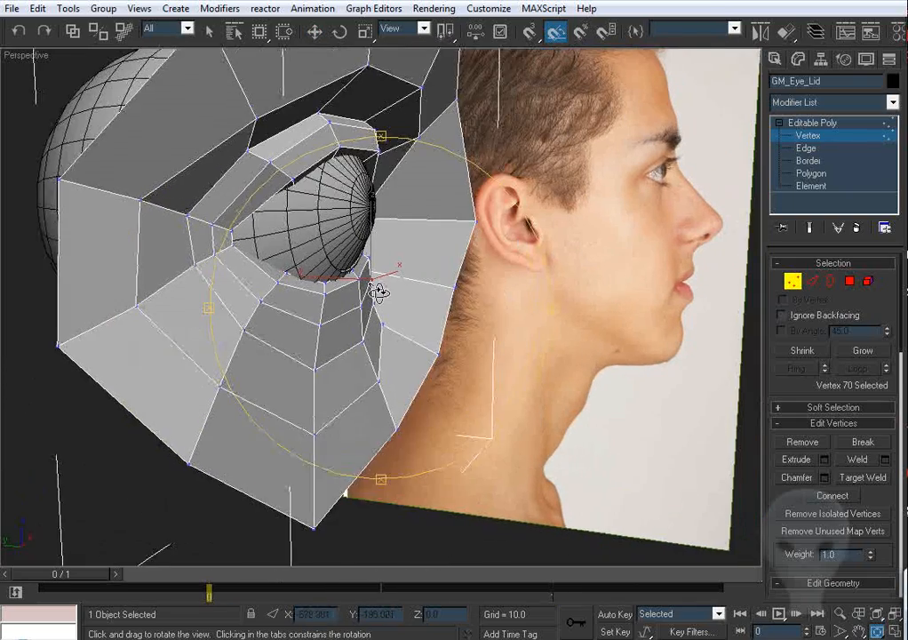
pyautogui.scroll(3, 373, 276)
pyautogui.press('w')
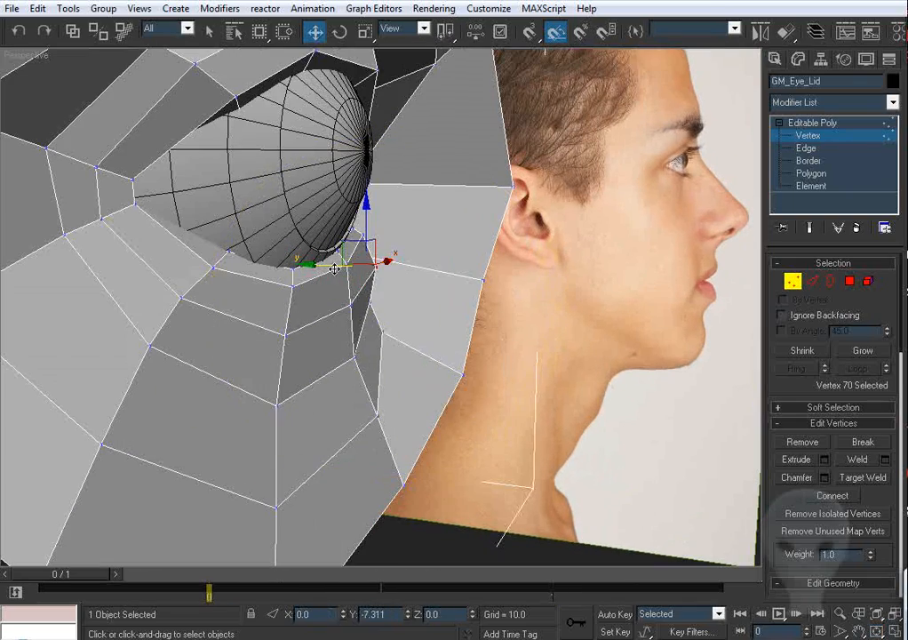
pyautogui.click(347, 306)
pyautogui.moveTo(347, 304); pyautogui.dragTo(296, 336)
pyautogui.moveTo(182, 298); pyautogui.dragTo(192, 300)
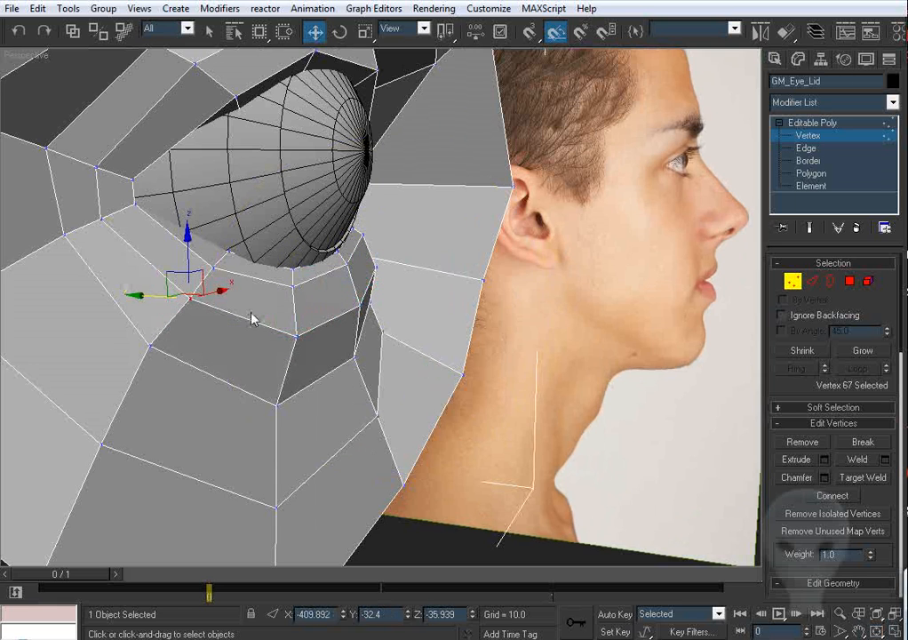
# Pull the outer vertices along the lower eyelid's front edge slightly forward from the eyeball in the Perspective view.
pyautogui.keyDown('alt'); pyautogui.moveTo(253, 319); pyautogui.dragTo(340, 289, button='middle'); pyautogui.keyUp('alt')
pyautogui.click(352, 281)
pyautogui.click(357, 277)
pyautogui.moveTo(343, 265); pyautogui.dragTo(359, 263)
pyautogui.keyDown('alt'); pyautogui.moveTo(380, 272); pyautogui.dragTo(299, 304, button='middle'); pyautogui.keyUp('alt')
pyautogui.click(322, 281)
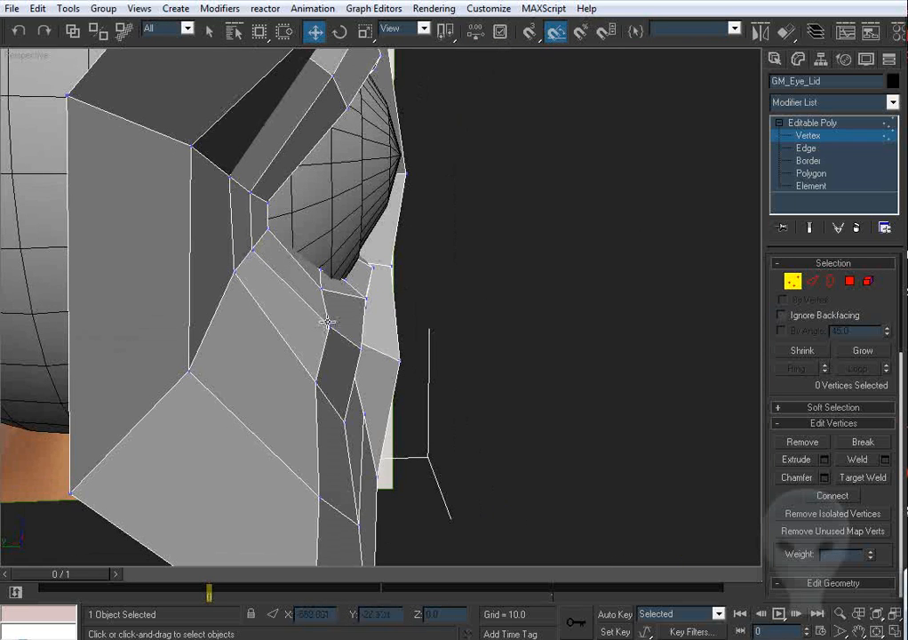
pyautogui.click(330, 288)
pyautogui.scroll(3, 347, 307)
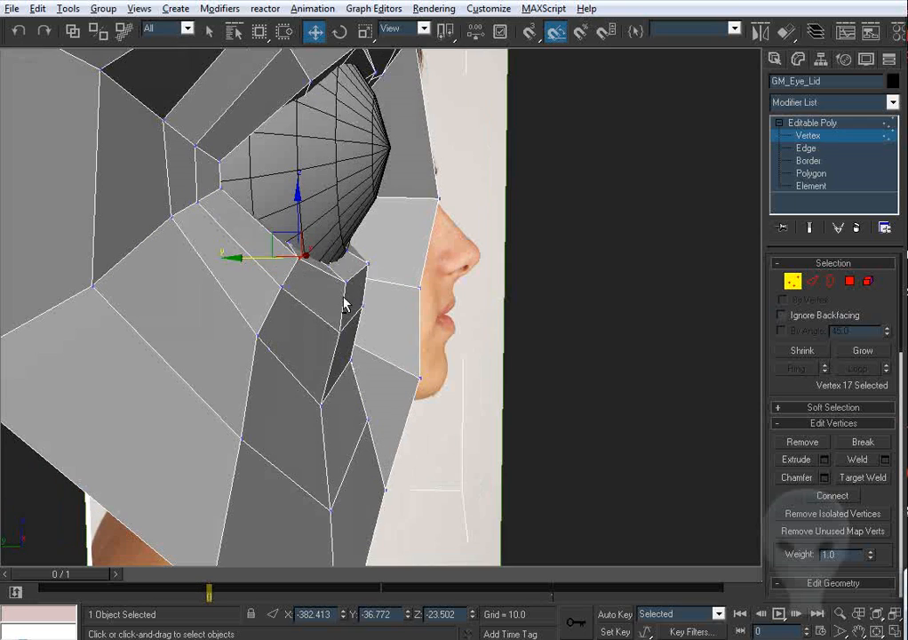
# Push the middle and inner vertices of the loop just beneath the lower eyelid forward to even out its curve.
pyautogui.click(367, 265)
pyautogui.moveTo(338, 330); pyautogui.dragTo(346, 332)
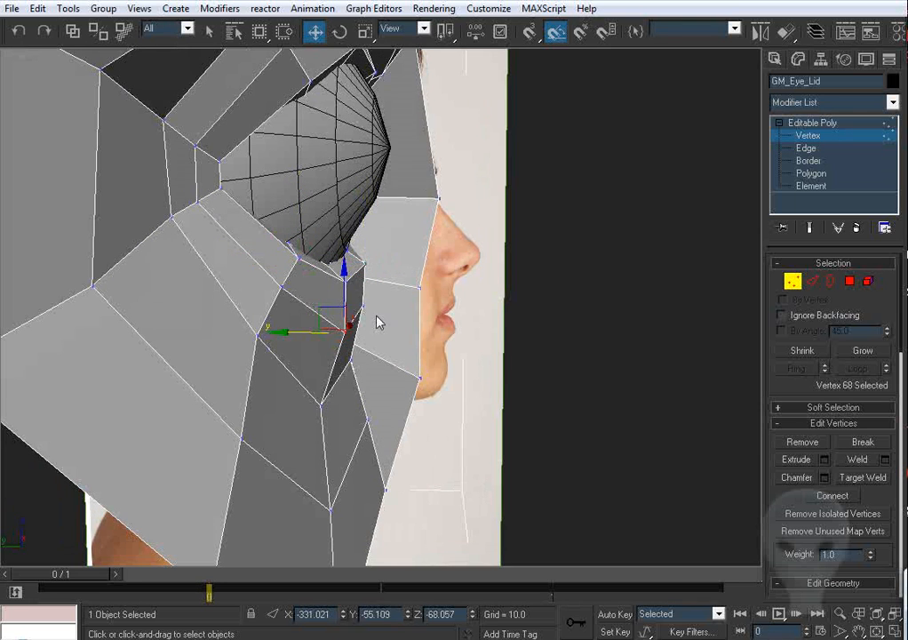
pyautogui.click(364, 305)
pyautogui.keyDown('alt'); pyautogui.moveTo(368, 306); pyautogui.dragTo(412, 399, button='middle'); pyautogui.keyUp('alt')
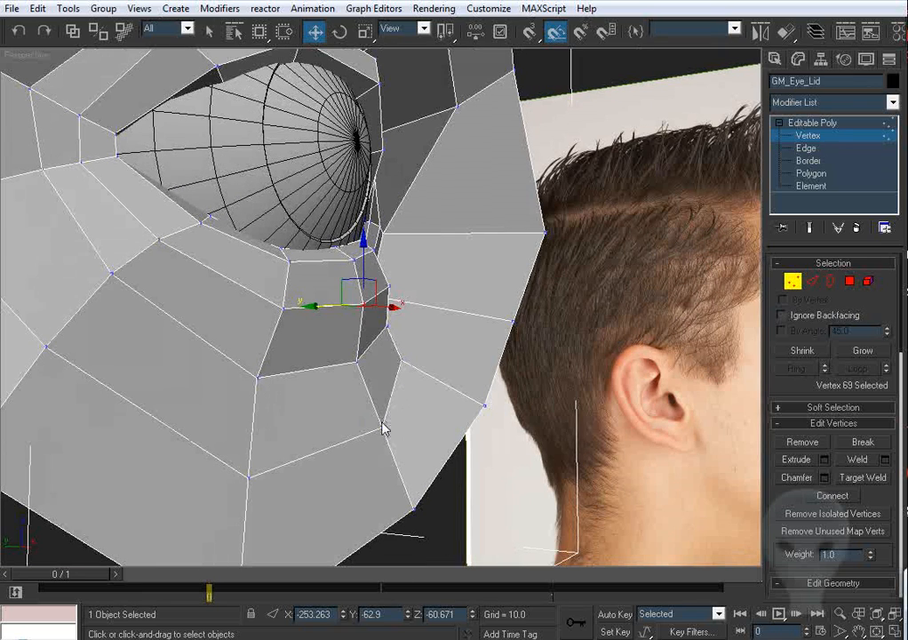
# Pull the inner cheek vertices below the eye and the neighbouring outer boundary vertices beside the nose forward.
pyautogui.click(392, 417)
pyautogui.moveTo(402, 360); pyautogui.dragTo(415, 361)
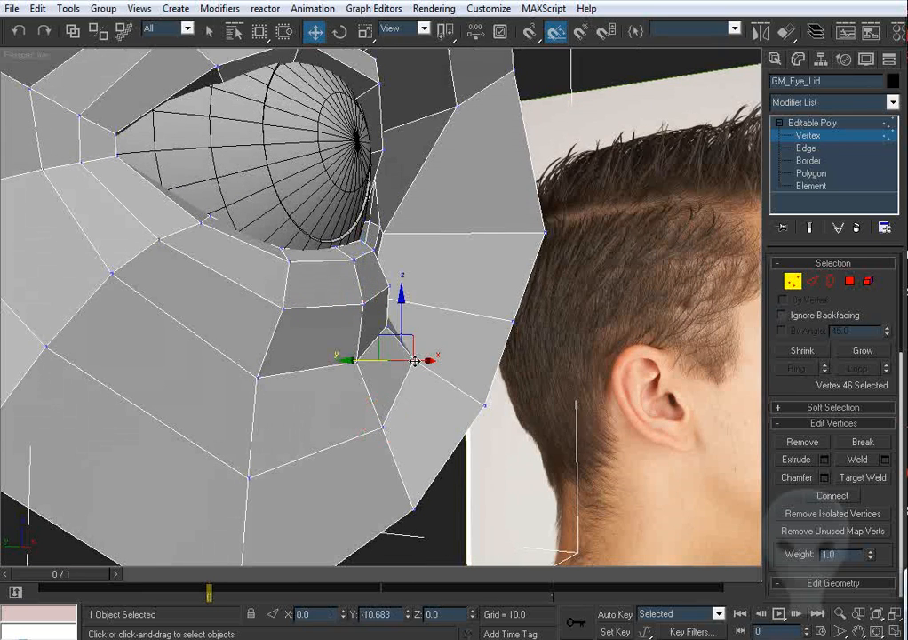
pyautogui.click(381, 430)
pyautogui.keyDown('alt'); pyautogui.moveTo(382, 427); pyautogui.dragTo(450, 431, button='middle'); pyautogui.keyUp('alt')
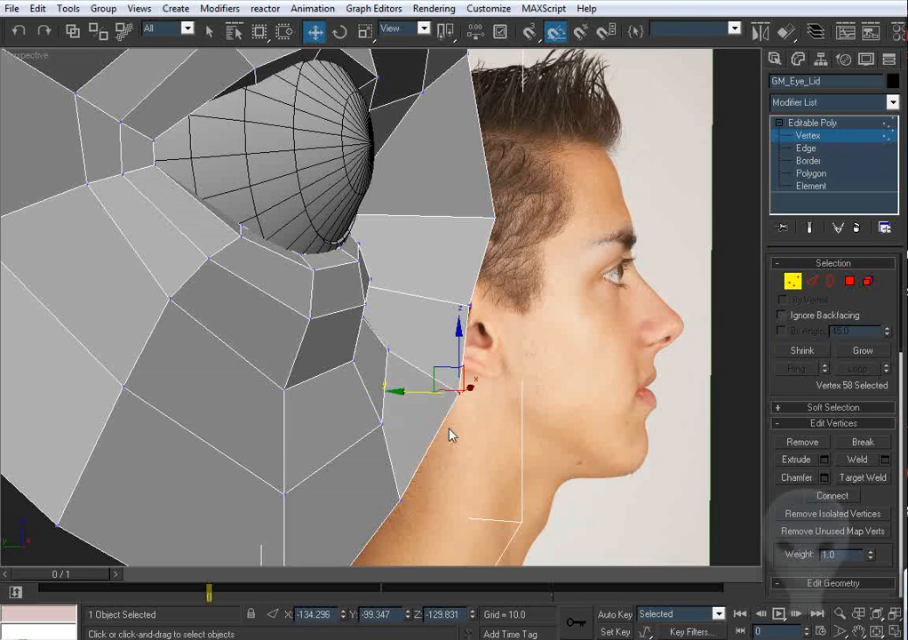
pyautogui.click(398, 500)
pyautogui.keyDown('alt'); pyautogui.moveTo(430, 499); pyautogui.dragTo(354, 354, button='middle'); pyautogui.keyUp('alt')
# Adjust the depth of the eyelid rim vertices just below the inner eye corner.
pyautogui.scroll(-5, 353, 354)
pyautogui.scroll(5, 348, 324)
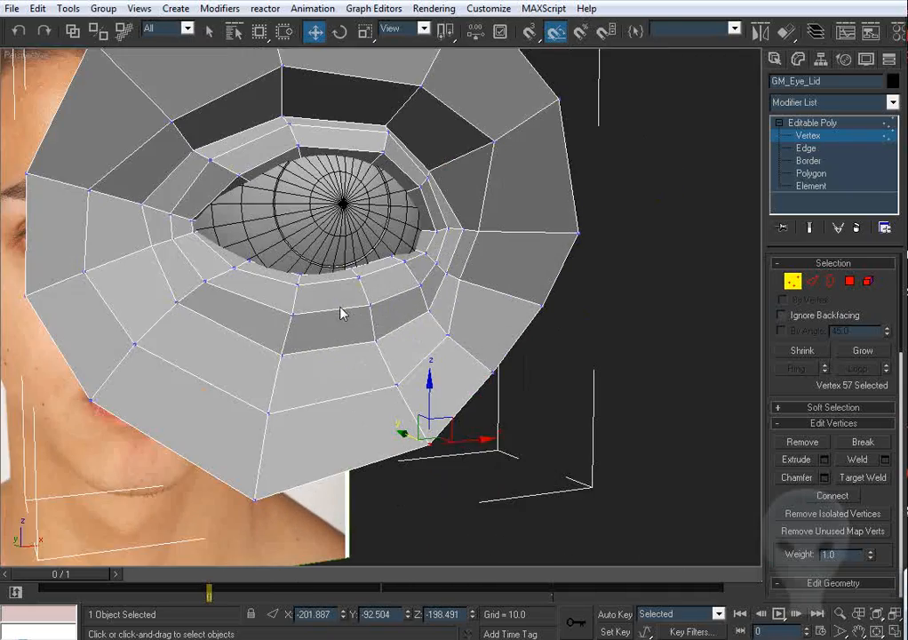
pyautogui.scroll(-4, 366, 334)
pyautogui.scroll(6, 388, 341)
pyautogui.keyDown('alt'); pyautogui.moveTo(387, 340); pyautogui.dragTo(447, 385, button='middle'); pyautogui.keyUp('alt')
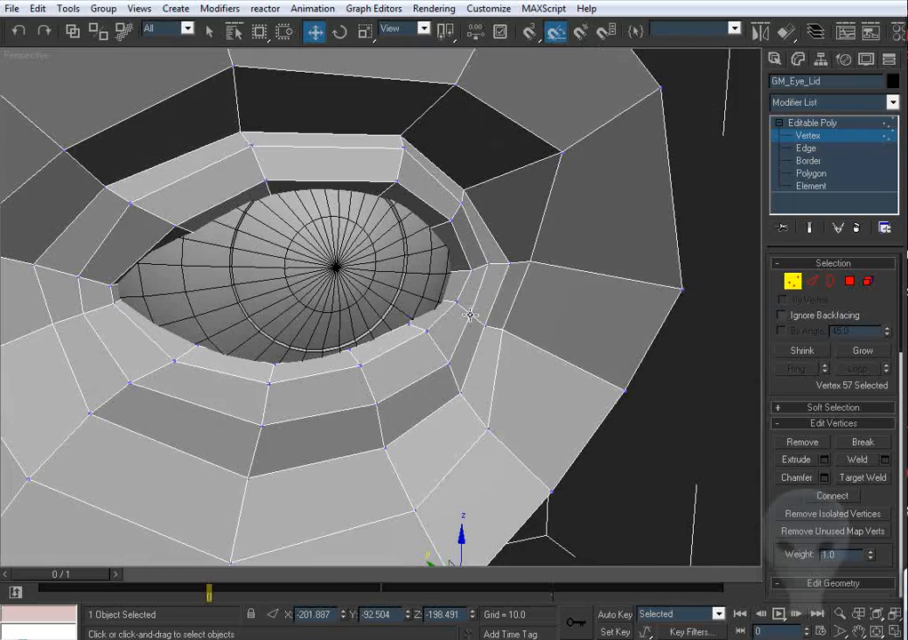
pyautogui.keyDown('alt'); pyautogui.moveTo(444, 339); pyautogui.dragTo(380, 313, button='middle'); pyautogui.keyUp('alt')
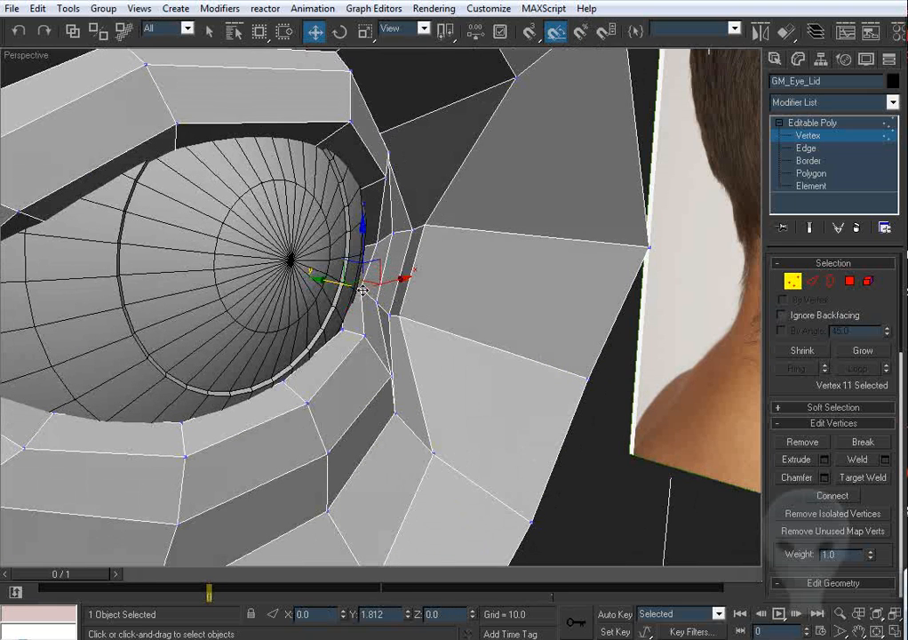
pyautogui.click(390, 233)
pyautogui.click(396, 242)
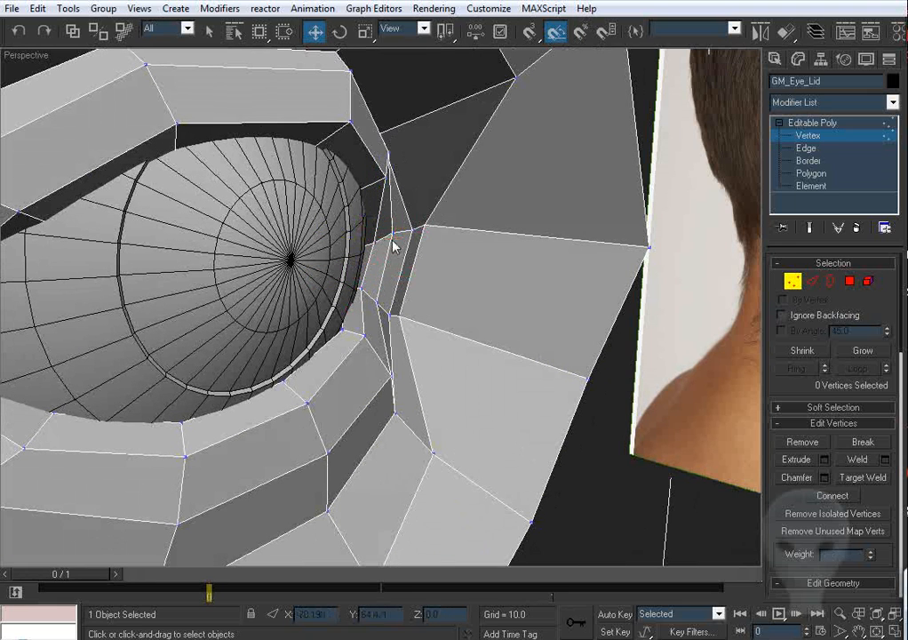
pyautogui.click(395, 233)
pyautogui.moveTo(388, 301); pyautogui.dragTo(382, 300)
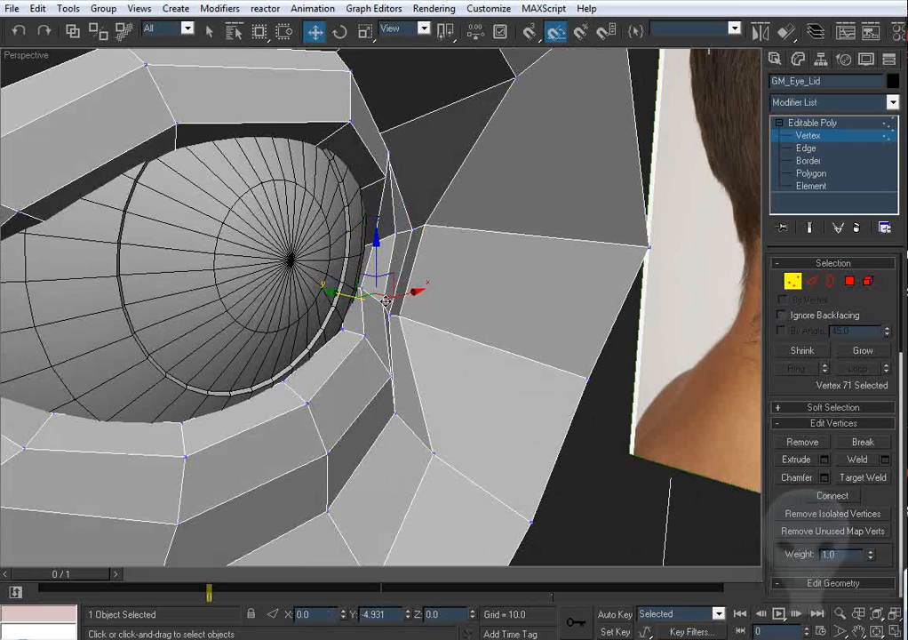
# Reposition the vertices of the surrounding loops at the inner eye corner to smooth the transition toward the nose.
pyautogui.keyDown('alt'); pyautogui.moveTo(387, 301); pyautogui.dragTo(365, 293, button='middle'); pyautogui.keyUp('alt')
pyautogui.click(480, 299)
pyautogui.click(487, 293)
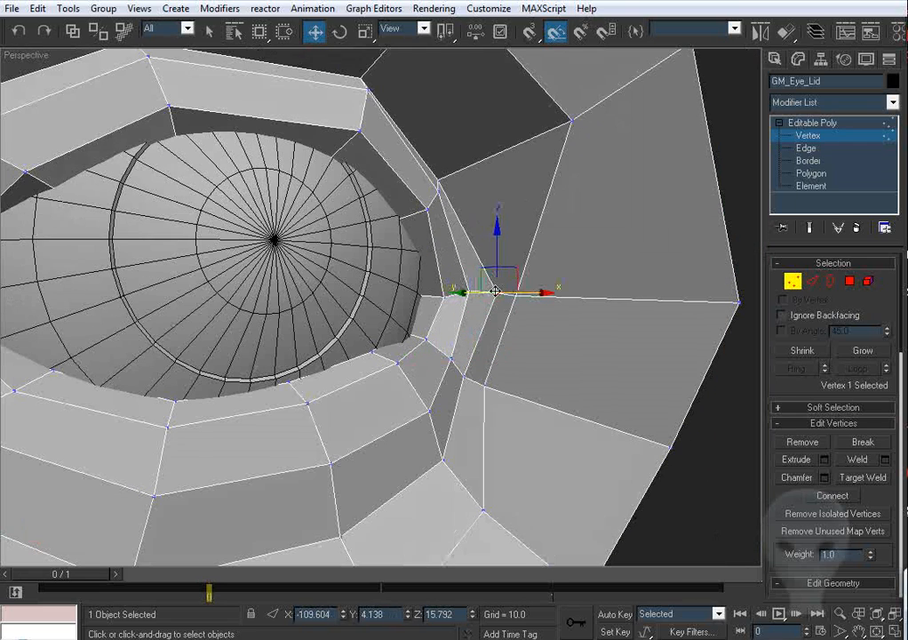
pyautogui.keyDown('alt'); pyautogui.moveTo(486, 292); pyautogui.dragTo(426, 364, button='middle'); pyautogui.keyUp('alt')
pyautogui.click(402, 341)
pyautogui.click(405, 347)
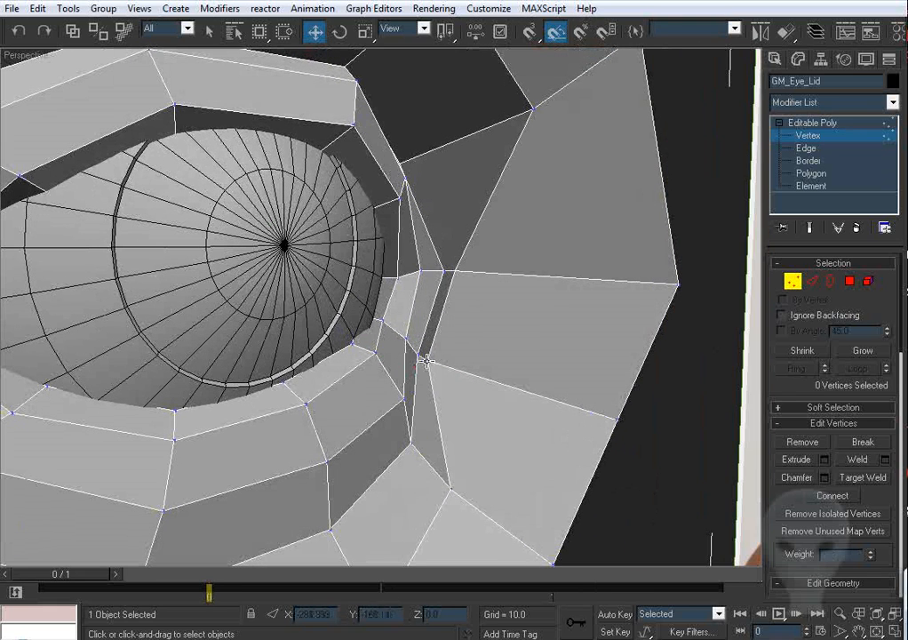
pyautogui.click(423, 359)
pyautogui.moveTo(456, 270); pyautogui.dragTo(446, 348)
# Connect the full ring of edges around the eyelid crease in the Front view to add a new edge loop.
pyautogui.keyDown('alt'); pyautogui.moveTo(446, 348); pyautogui.dragTo(320, 365, button='middle'); pyautogui.keyUp('alt')
pyautogui.press('f')
pyautogui.scroll(5, 394, 273)
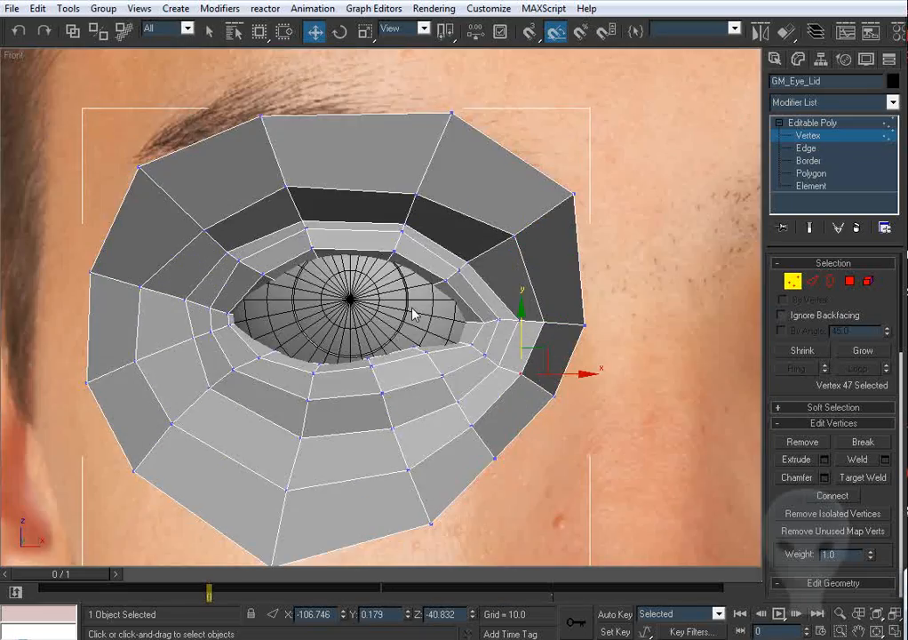
pyautogui.click(814, 284)
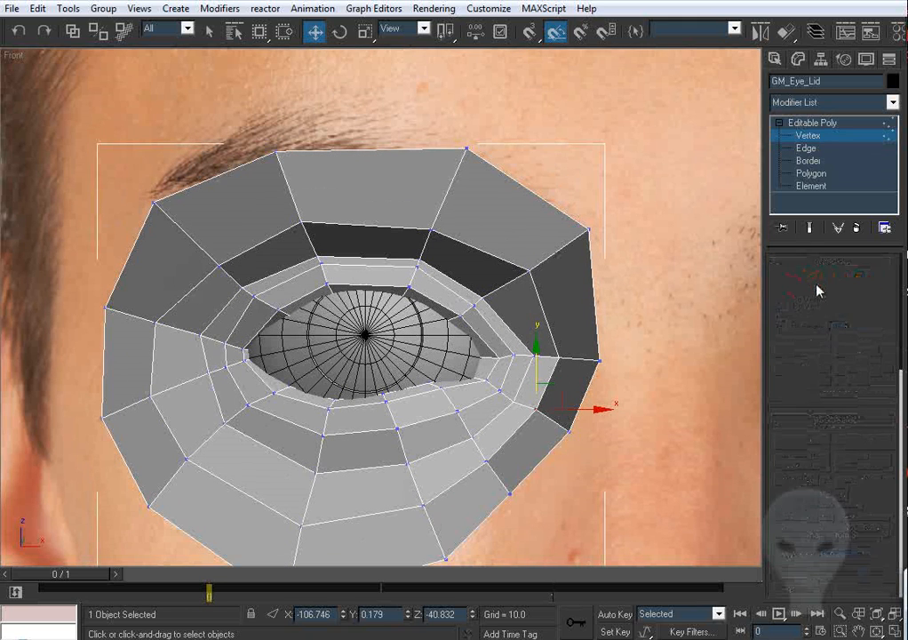
pyautogui.click(310, 235)
pyautogui.moveTo(431, 317); pyautogui.dragTo(442, 296, button='middle')
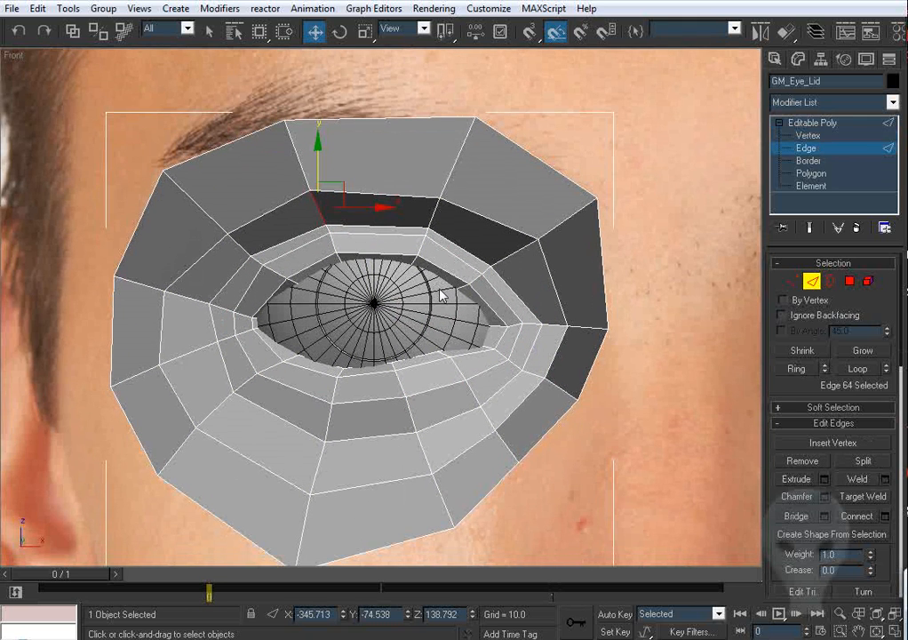
pyautogui.press('End')
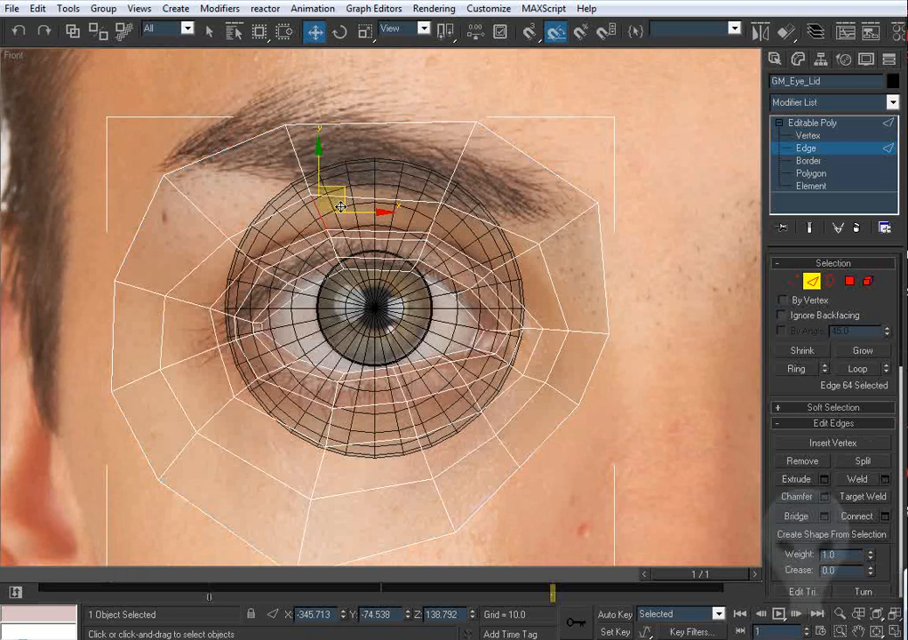
pyautogui.press('Home')
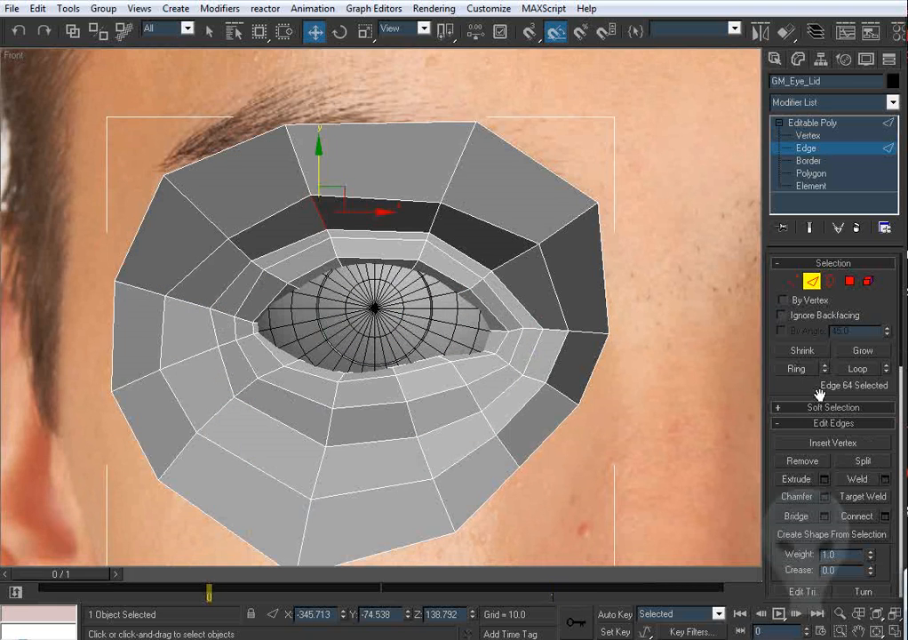
pyautogui.click(858, 368)
pyautogui.rightClick(304, 270)
pyautogui.click(391, 309)
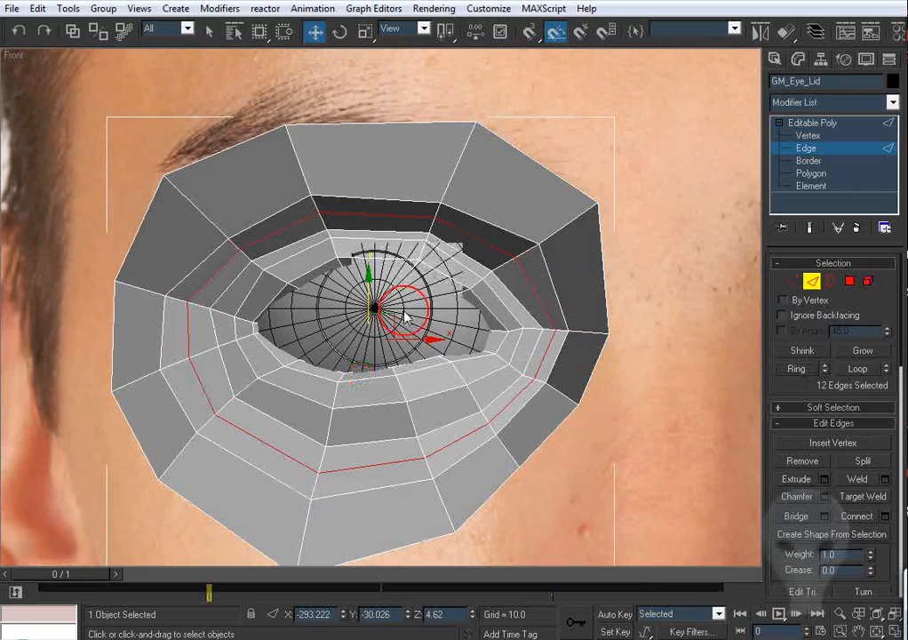
pyautogui.moveTo(404, 317); pyautogui.dragTo(406, 347, button='middle')
# Select the upper outer vertex of the new loop, leave vertex editing and apply a TurboSmooth modifier to the eyelid mesh.
pyautogui.click(792, 282)
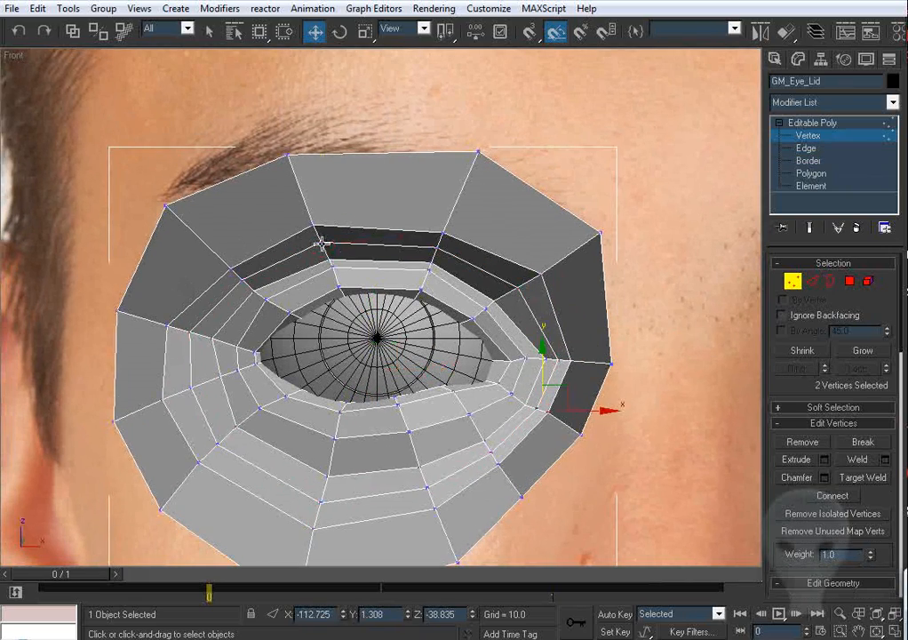
pyautogui.click(322, 243)
pyautogui.press('p')
pyautogui.hotkey('ctrl', 'r')
pyautogui.moveTo(446, 297); pyautogui.dragTo(388, 307)
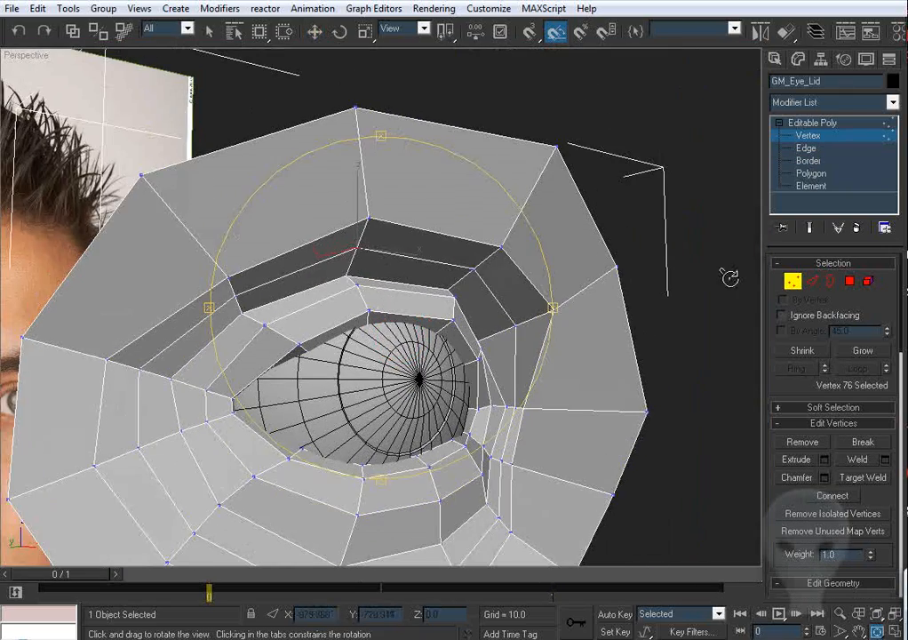
pyautogui.click(792, 286)
pyautogui.press('w')
pyautogui.scroll(-5, 445, 320)
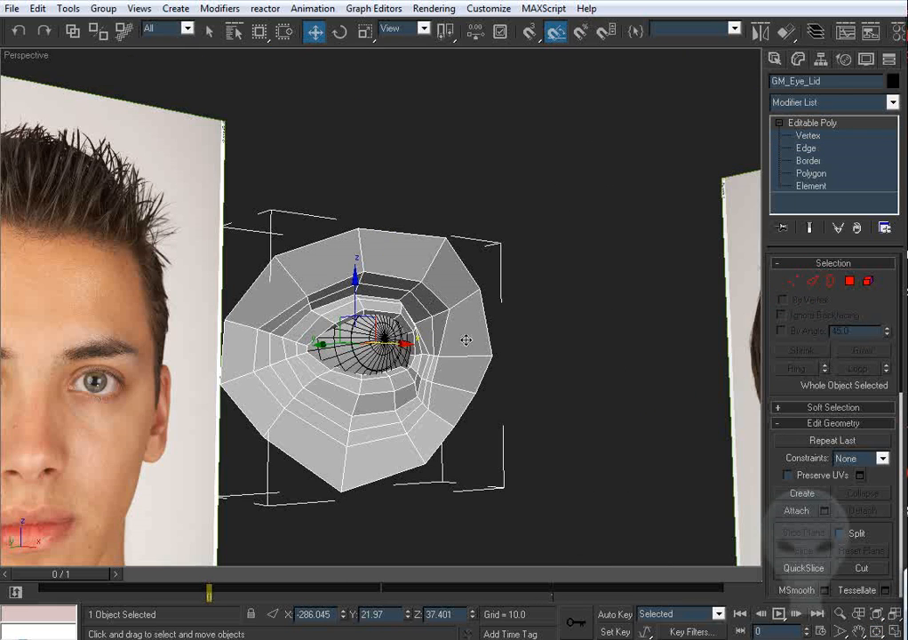
pyautogui.click(836, 102)
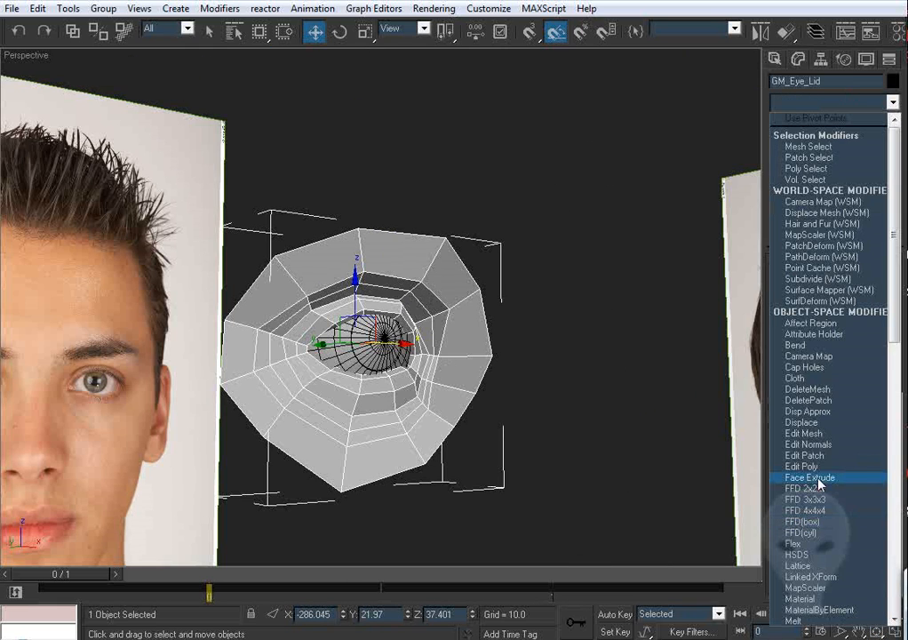
pyautogui.scroll(-5, 813, 480)
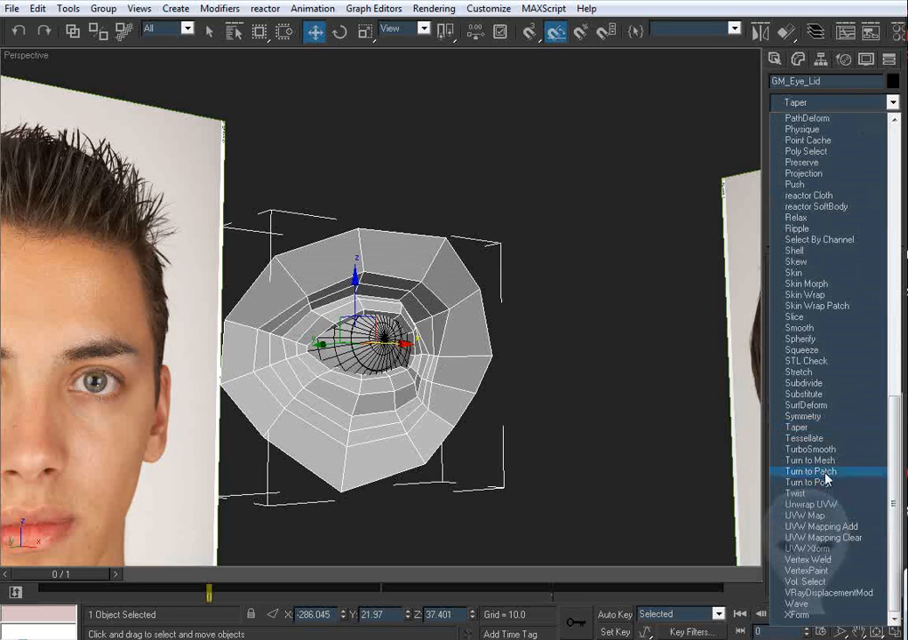
pyautogui.click(818, 450)
# Return to vertex editing with the smoothed result shown and lower the new loop's selected vertex toward the upper eyelid crease.
pyautogui.click(807, 147)
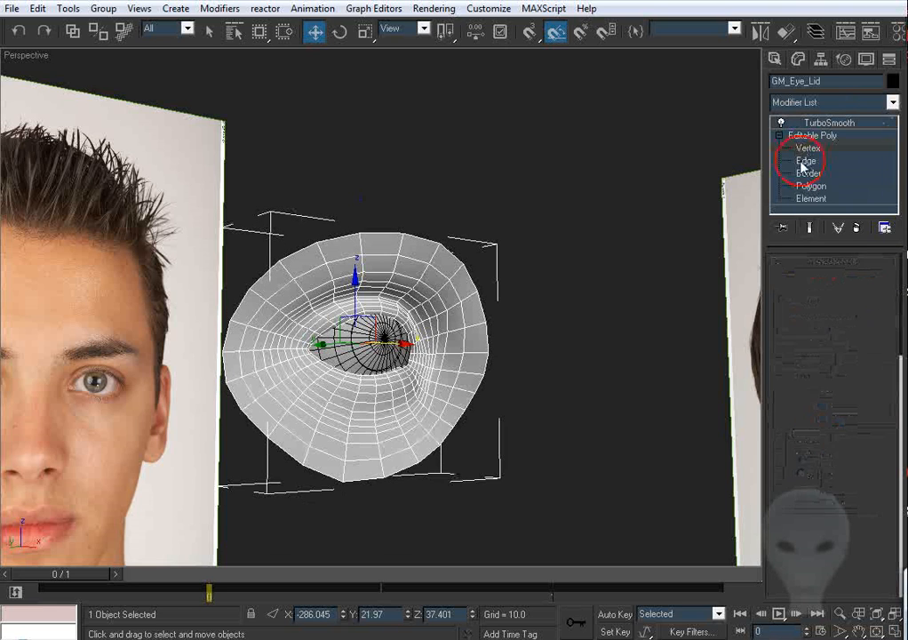
pyautogui.scroll(5, 363, 270)
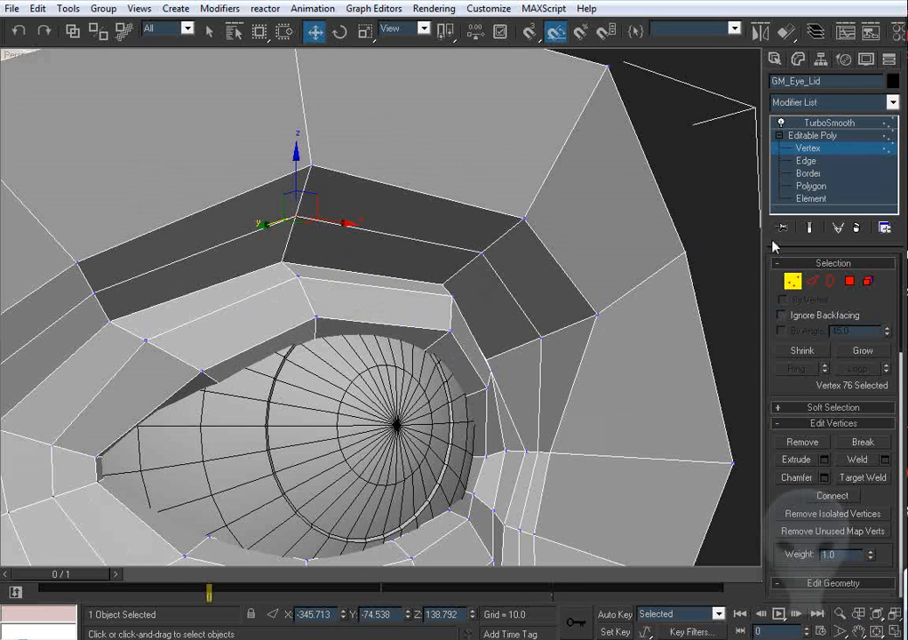
pyautogui.click(811, 229)
pyautogui.moveTo(350, 267); pyautogui.dragTo(388, 298, button='middle')
pyautogui.moveTo(336, 204); pyautogui.dragTo(347, 297)
# Shift the lowered crease vertex slightly forward and down so the skin folds over the upper eyelid.
pyautogui.keyDown('alt'); pyautogui.moveTo(348, 297); pyautogui.dragTo(471, 320, button='middle'); pyautogui.keyUp('alt')
pyautogui.scroll(5, 385, 290)
pyautogui.scroll(-3, 301, 318)
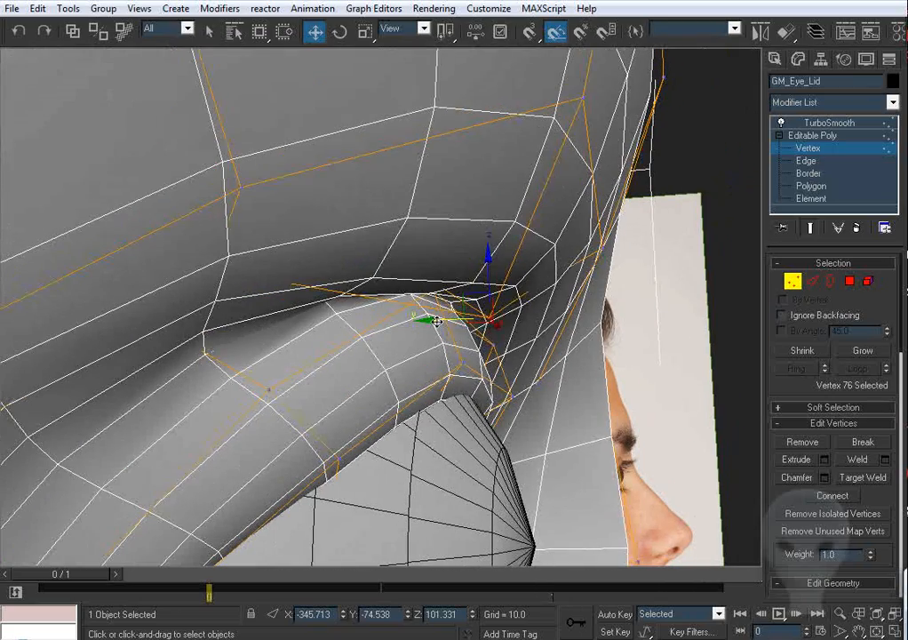
pyautogui.moveTo(471, 320); pyautogui.dragTo(501, 274)
pyautogui.scroll(5, 500, 274)
pyautogui.keyDown('alt'); pyautogui.moveTo(500, 274); pyautogui.dragTo(405, 291, button='middle'); pyautogui.keyUp('alt')
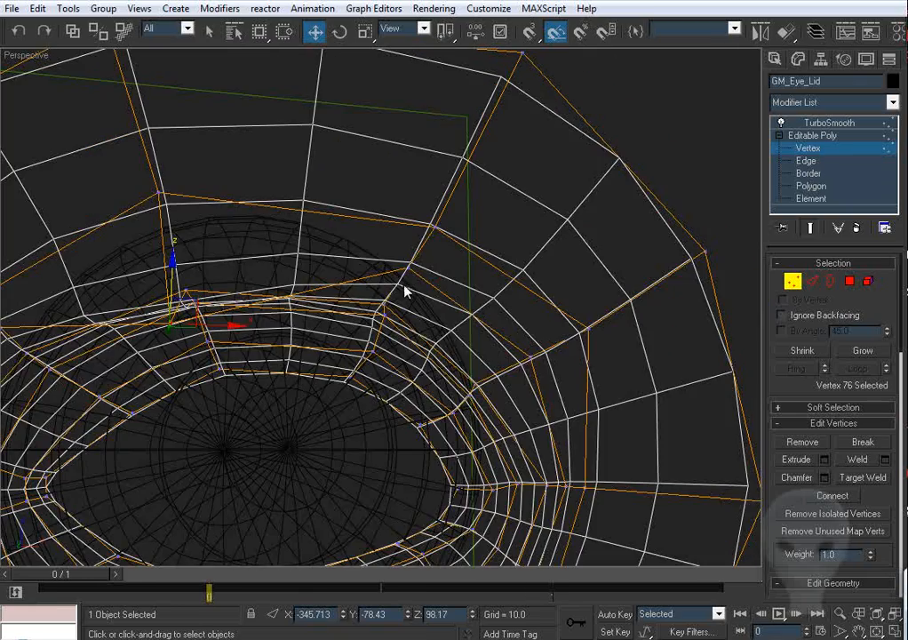
# Lower the neighbouring inner vertex of the new loop toward the upper eyelid crease.
pyautogui.press('F3')
pyautogui.click(408, 252)
pyautogui.moveTo(409, 232); pyautogui.dragTo(410, 251)
pyautogui.scroll(-6, 409, 251)
pyautogui.scroll(6, 449, 316)
pyautogui.scroll(-5, 448, 315)
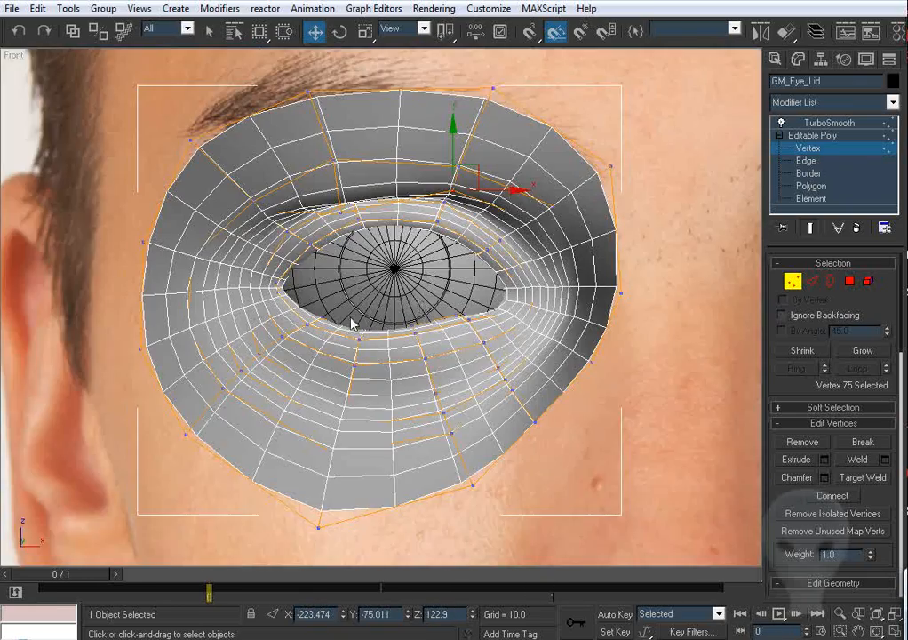
# Fine-tune the height of the inner crease vertex against the eye photo in the Front view.
pyautogui.press('F3')
pyautogui.scroll(8, 480, 329)
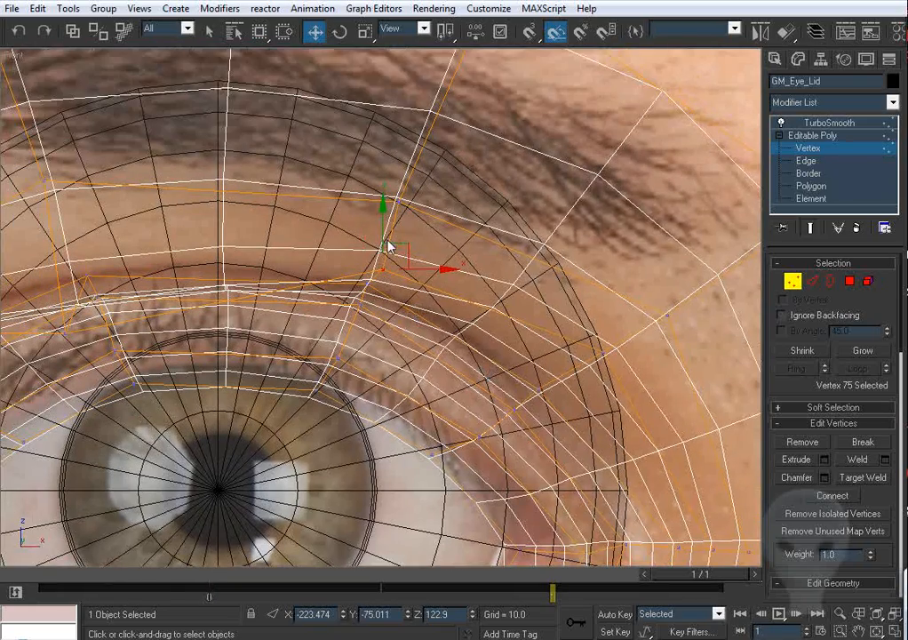
pyautogui.press(',')
pyautogui.press('.')
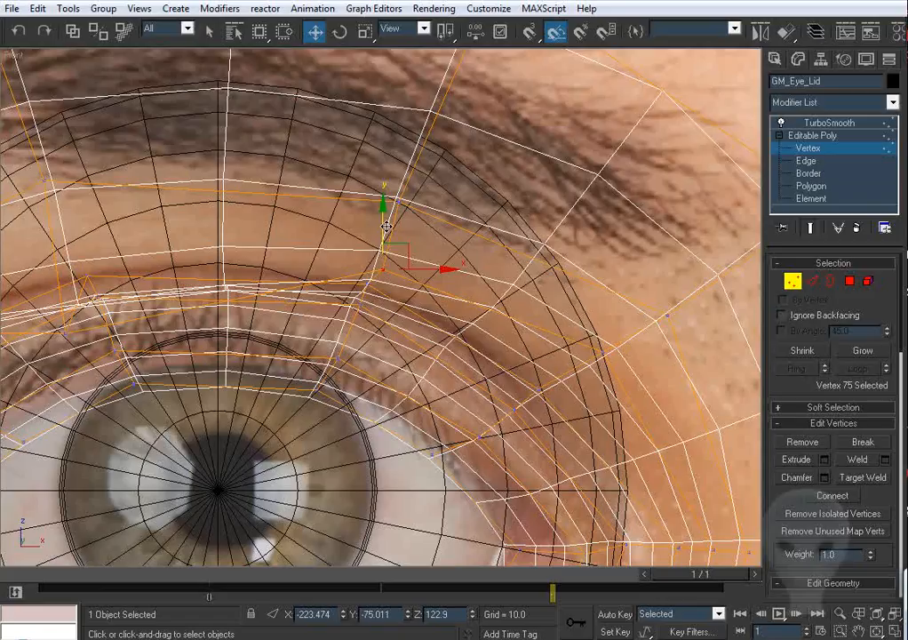
pyautogui.moveTo(384, 266); pyautogui.dragTo(383, 228)
pyautogui.press(',')
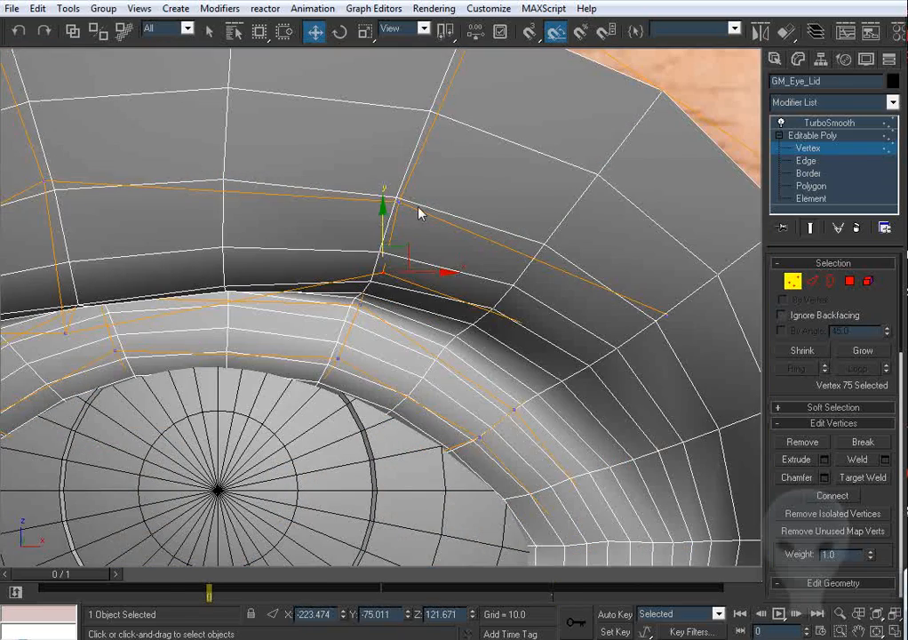
# Raise the vertex above the inner crease up and toward the nose, comparing the mesh with the eyebrow in the photo.
pyautogui.press('.')
pyautogui.click(393, 206)
pyautogui.press(',')
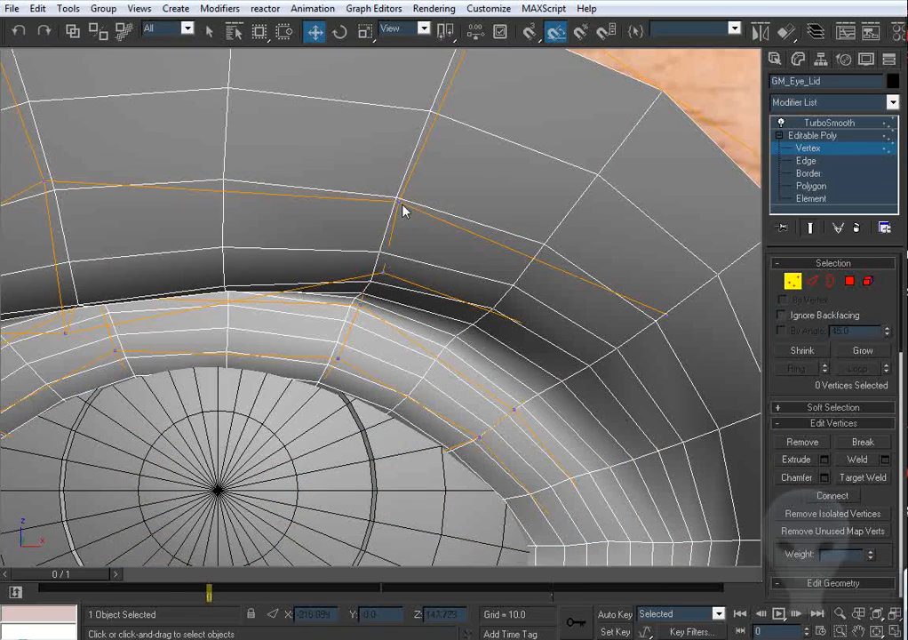
pyautogui.click(400, 200)
pyautogui.moveTo(411, 186); pyautogui.dragTo(442, 167)
pyautogui.press('.')
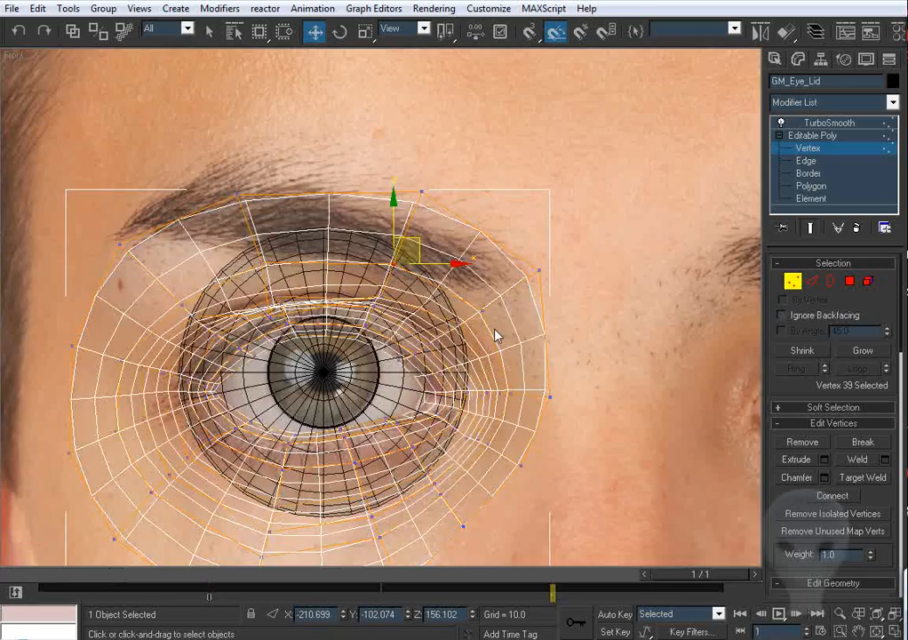
pyautogui.press(',')
pyautogui.moveTo(183, 356); pyautogui.dragTo(328, 332, button='middle')
pyautogui.press('.')
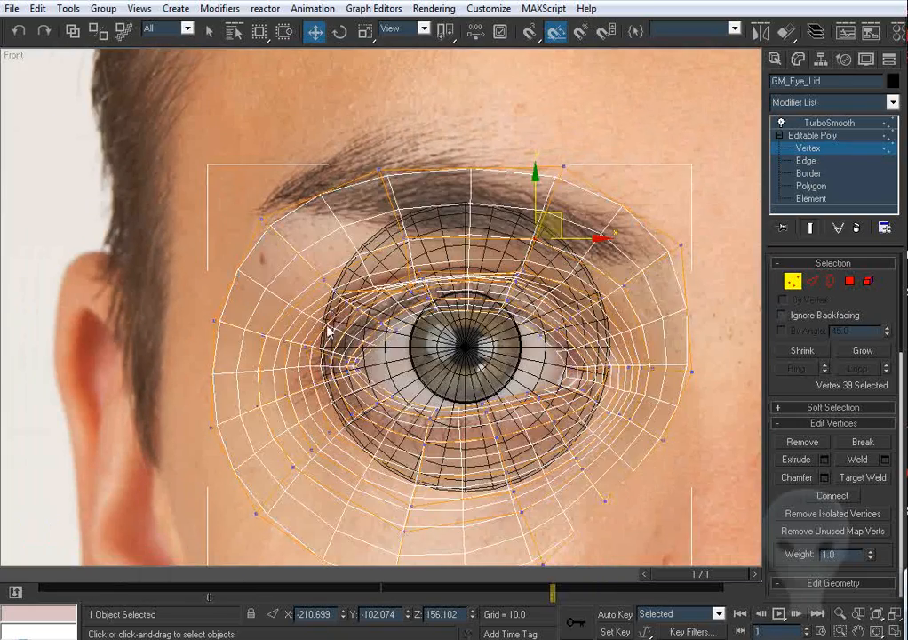
# Move the outer crease vertex above the upper eyelid down and toward the eye to match the crease in the front photo.
pyautogui.scroll(5, 328, 331)
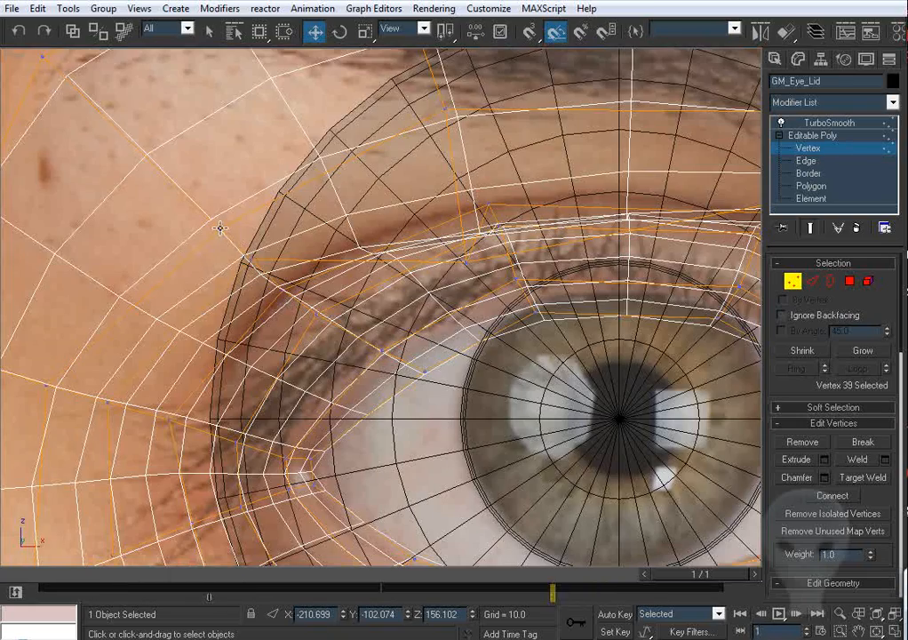
pyautogui.click(219, 227)
pyautogui.moveTo(263, 281); pyautogui.dragTo(291, 284, button='middle')
pyautogui.click(281, 266)
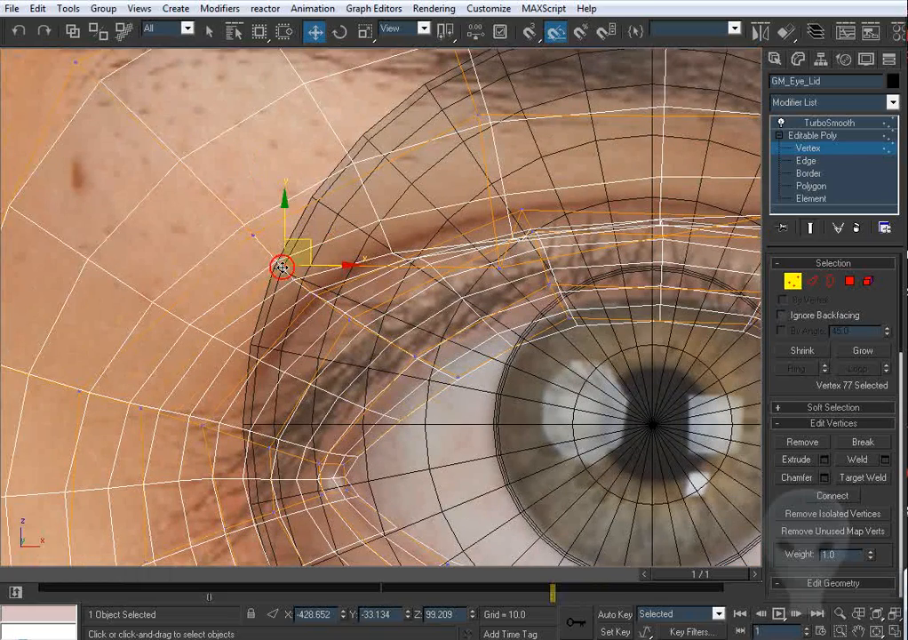
pyautogui.moveTo(308, 247); pyautogui.dragTo(330, 286)
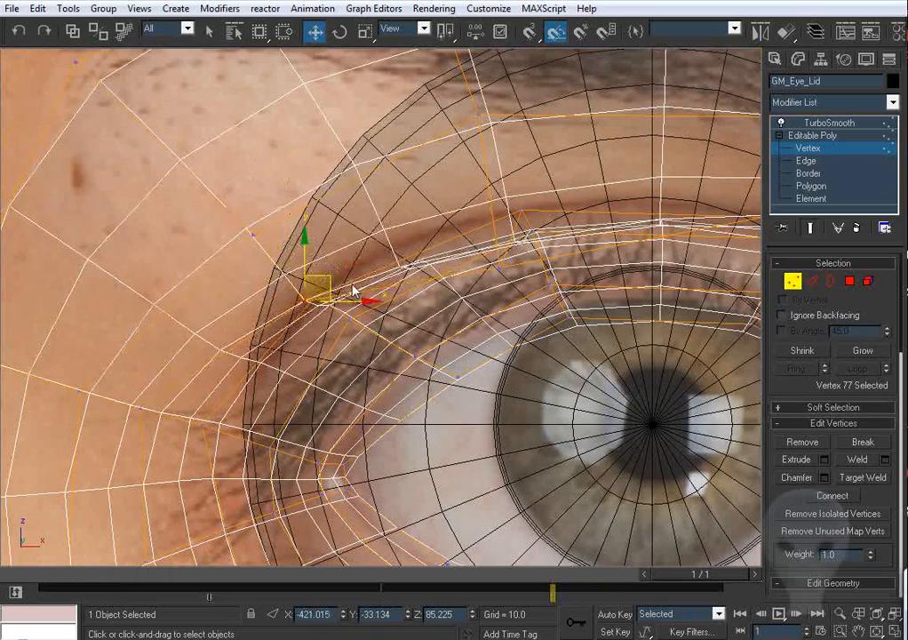
pyautogui.press('F3')
pyautogui.press(',')
# Raise the three selected vertices at the outer part of the upper lid crease, then the three at its inner part.
pyautogui.moveTo(488, 296); pyautogui.dragTo(395, 331, button='middle')
pyautogui.press('.')
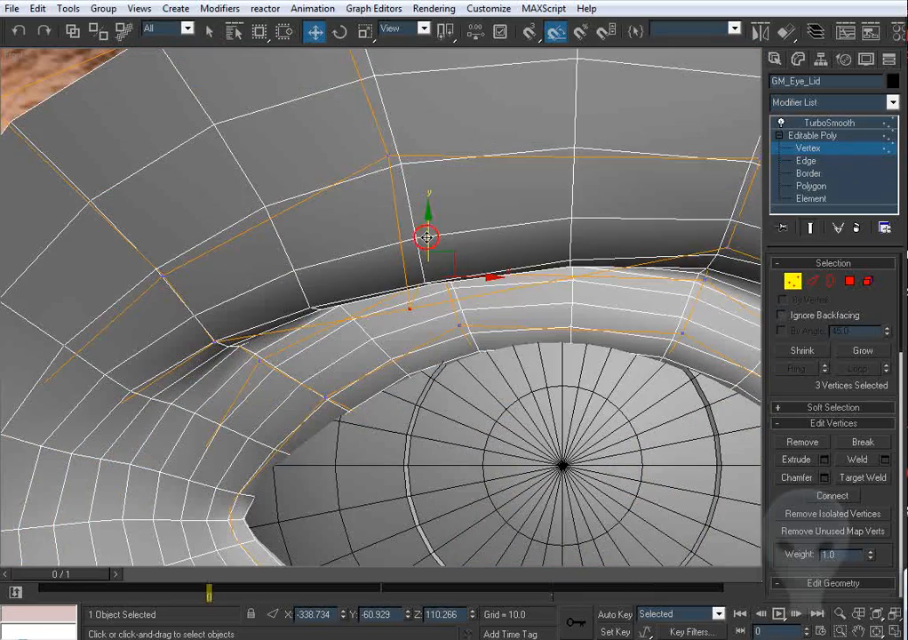
pyautogui.moveTo(426, 235); pyautogui.dragTo(426, 204)
pyautogui.press('.')
pyautogui.press(',')
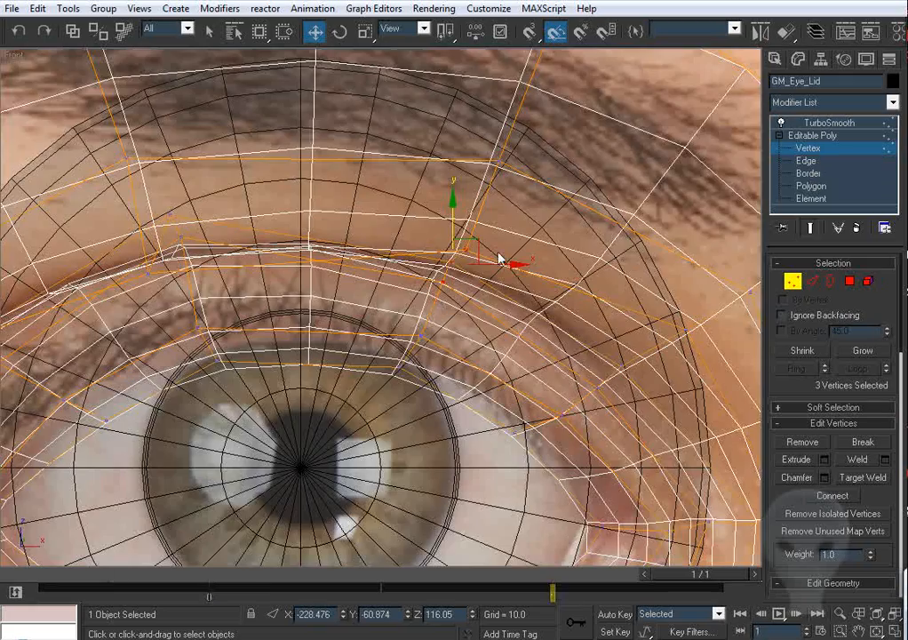
pyautogui.moveTo(486, 258); pyautogui.dragTo(486, 247)
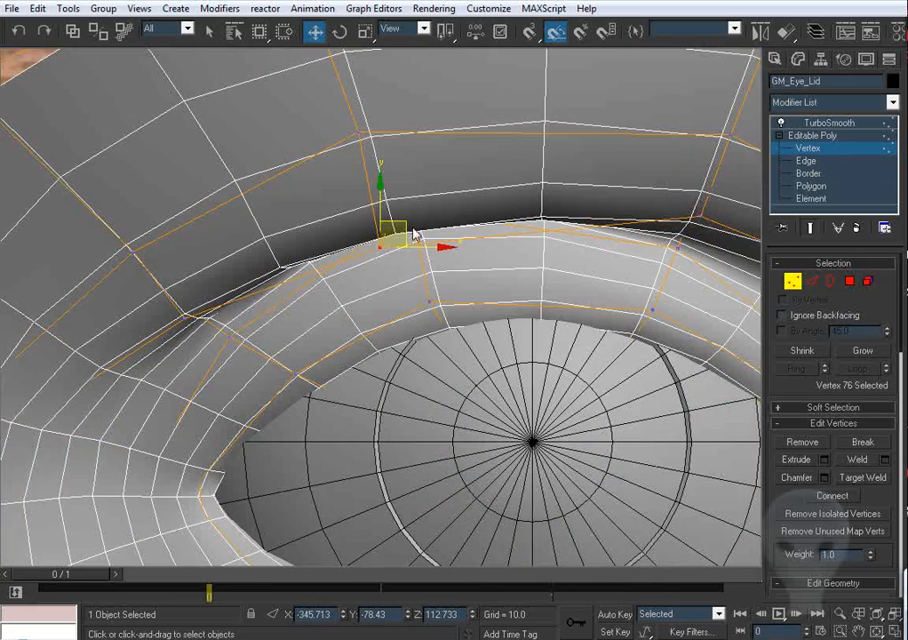
# Nudge the outer-middle crease vertex up and inward, and shift the outermost crease vertex inward and down along the photo's crease.
pyautogui.moveTo(415, 233); pyautogui.dragTo(407, 215)
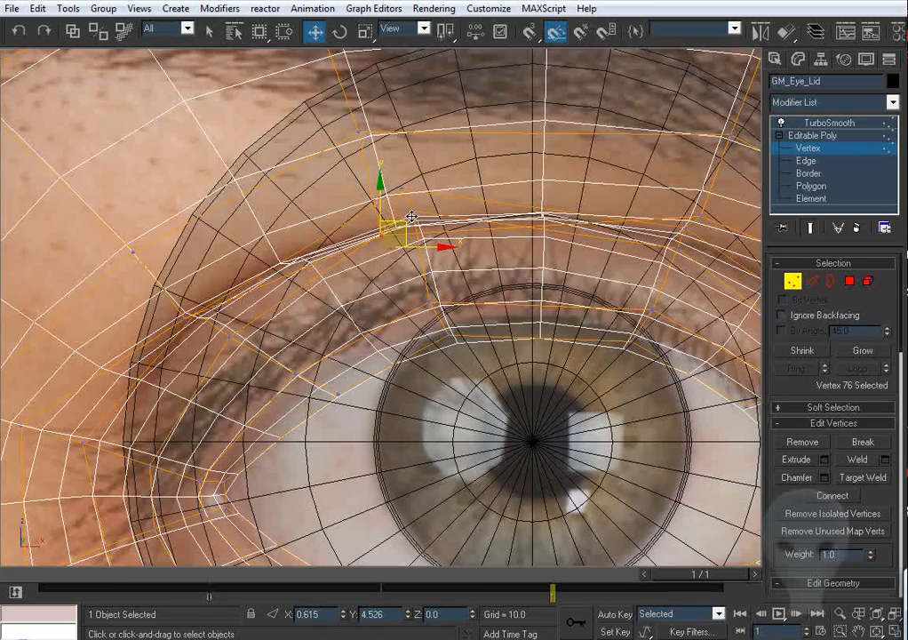
pyautogui.moveTo(412, 217); pyautogui.dragTo(415, 214)
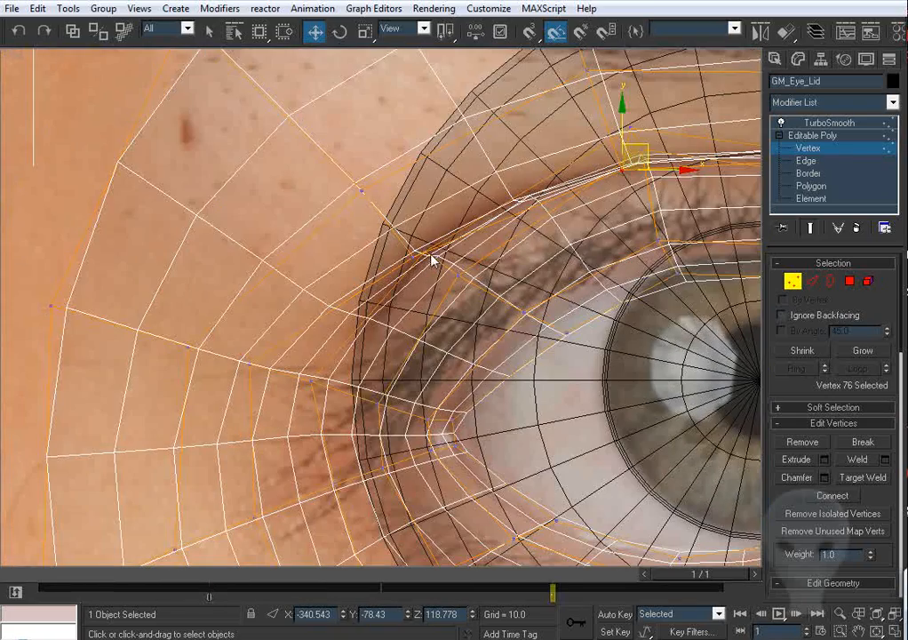
pyautogui.moveTo(420, 220); pyautogui.dragTo(446, 274)
pyautogui.press(',')
pyautogui.moveTo(451, 233); pyautogui.dragTo(425, 262)
pyautogui.press('.')
pyautogui.press(',')
pyautogui.press('.')
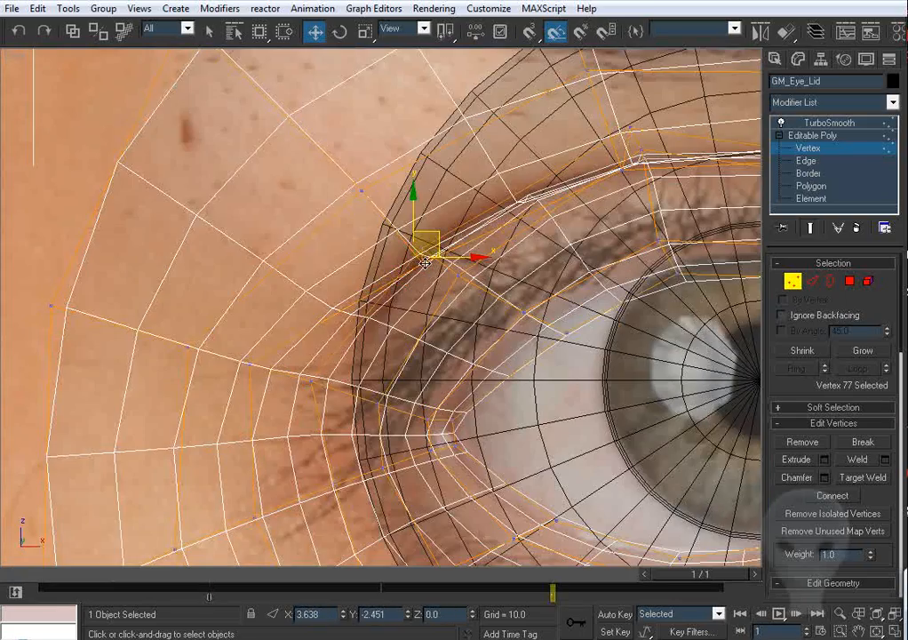
# Examine the smoothed upper lid crease against the photo in the Front view and from several angles in the Perspective view.
pyautogui.scroll(-6, 380, 316)
pyautogui.press(',')
pyautogui.moveTo(362, 319); pyautogui.dragTo(386, 259, button='middle')
pyautogui.scroll(2, 385, 262)
pyautogui.press('.')
pyautogui.press(',')
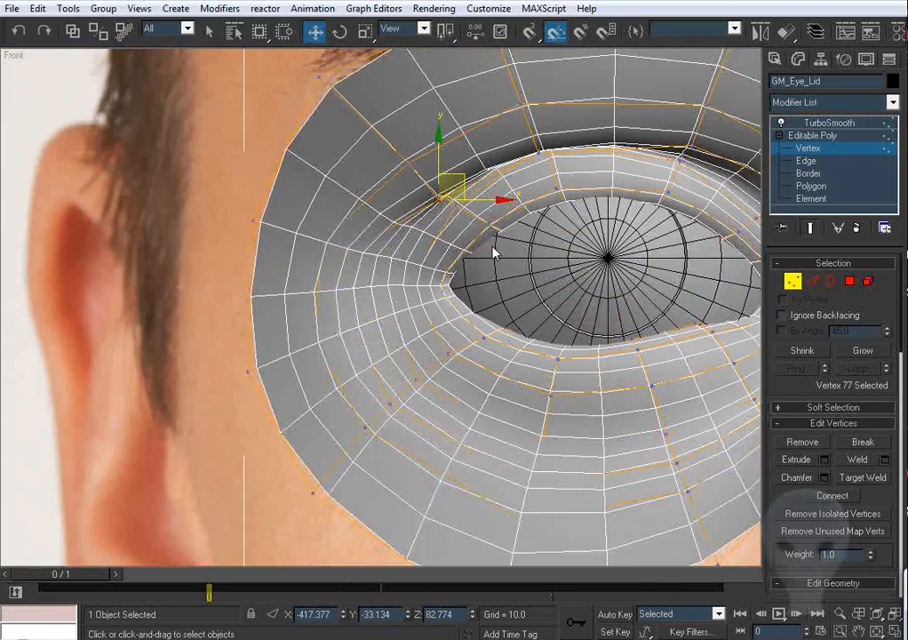
pyautogui.moveTo(500, 263); pyautogui.dragTo(486, 258, button='middle')
pyautogui.press('p')
pyautogui.hotkey('ctrl', 'r')
pyautogui.moveTo(460, 231); pyautogui.dragTo(483, 240)
pyautogui.moveTo(483, 240); pyautogui.dragTo(372, 322, button='middle')
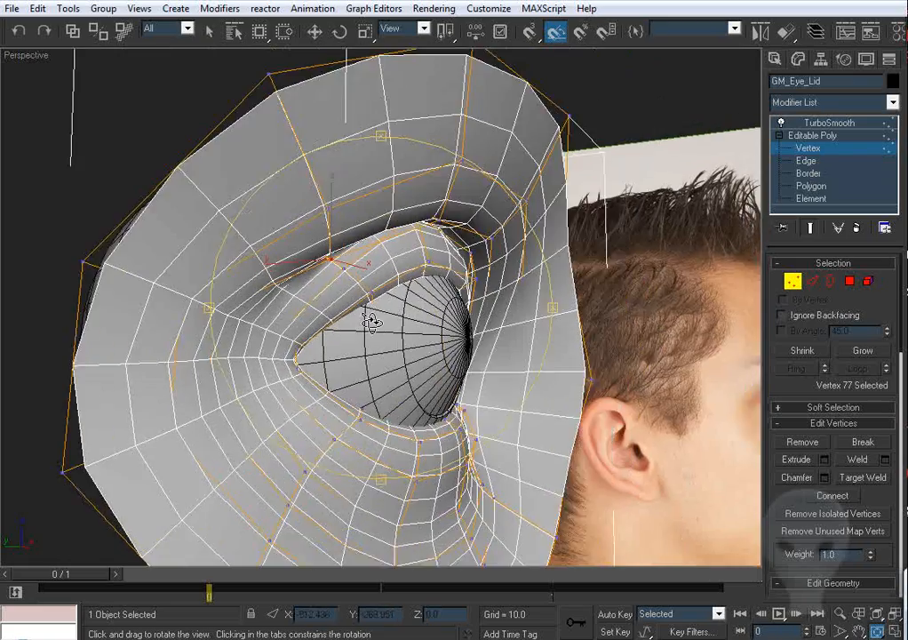
pyautogui.moveTo(372, 322); pyautogui.dragTo(435, 275)
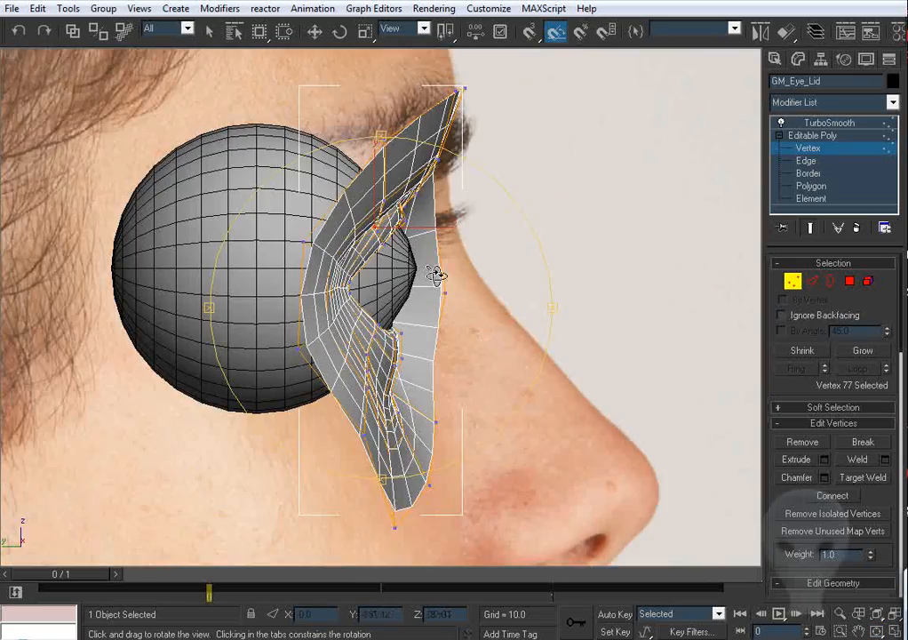
pyautogui.moveTo(435, 274); pyautogui.dragTo(393, 312, button='middle')
pyautogui.press('p')
pyautogui.moveTo(393, 311); pyautogui.dragTo(419, 270)
pyautogui.rightClick(420, 268)
# Pull the middle vertex above the upper lid crease forward along the Y axis in an unwireframed Perspective view.
pyautogui.moveTo(464, 223); pyautogui.dragTo(342, 267, button='middle')
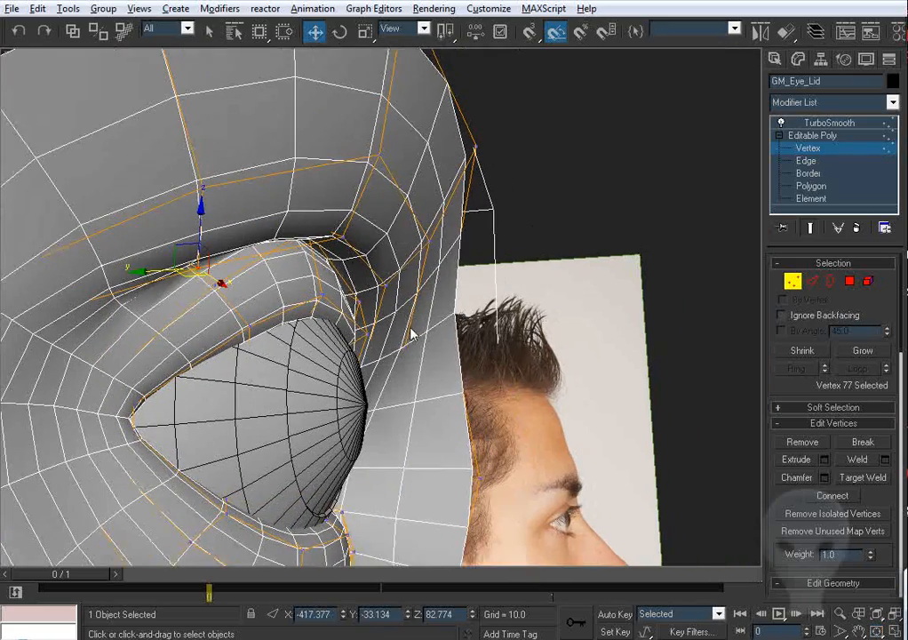
pyautogui.keyDown('alt'); pyautogui.moveTo(412, 334); pyautogui.dragTo(423, 329, button='middle'); pyautogui.keyUp('alt')
pyautogui.press('F4')
pyautogui.click(368, 193)
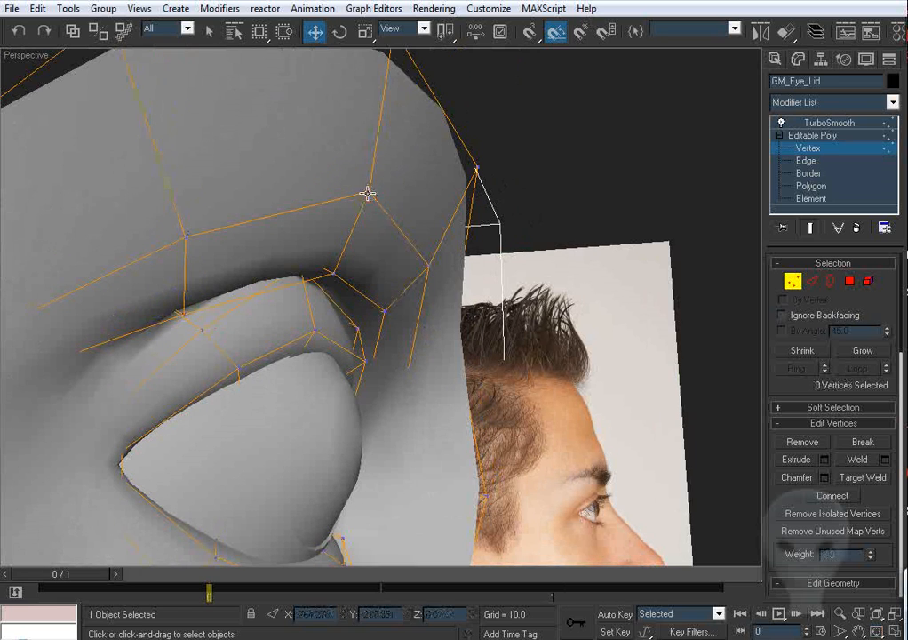
pyautogui.click(368, 192)
pyautogui.moveTo(320, 196); pyautogui.dragTo(351, 213)
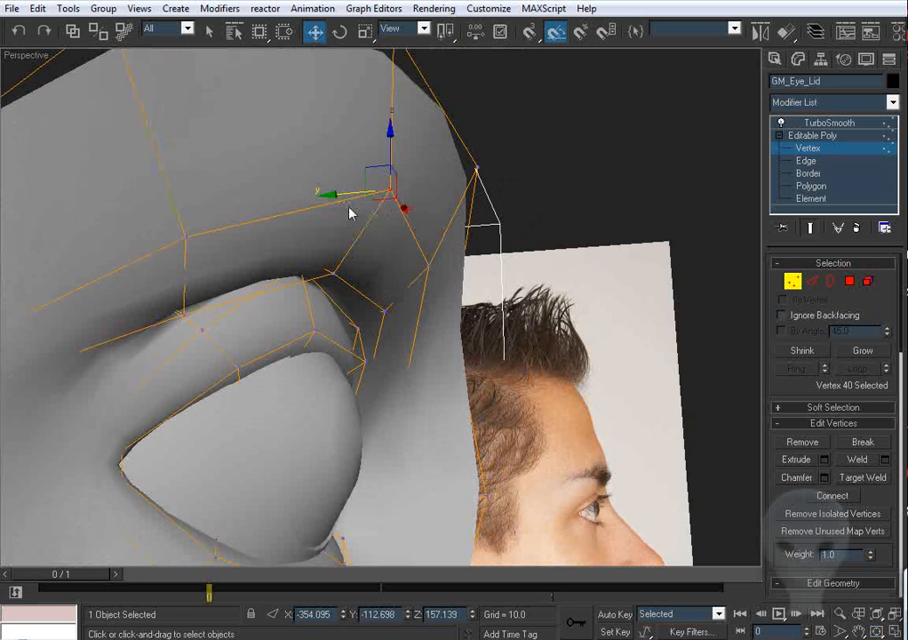
# Shift the vertex above the outer crease outward and up to round the skin under the brow.
pyautogui.click(431, 268)
pyautogui.click(186, 235)
pyautogui.scroll(-5, 345, 285)
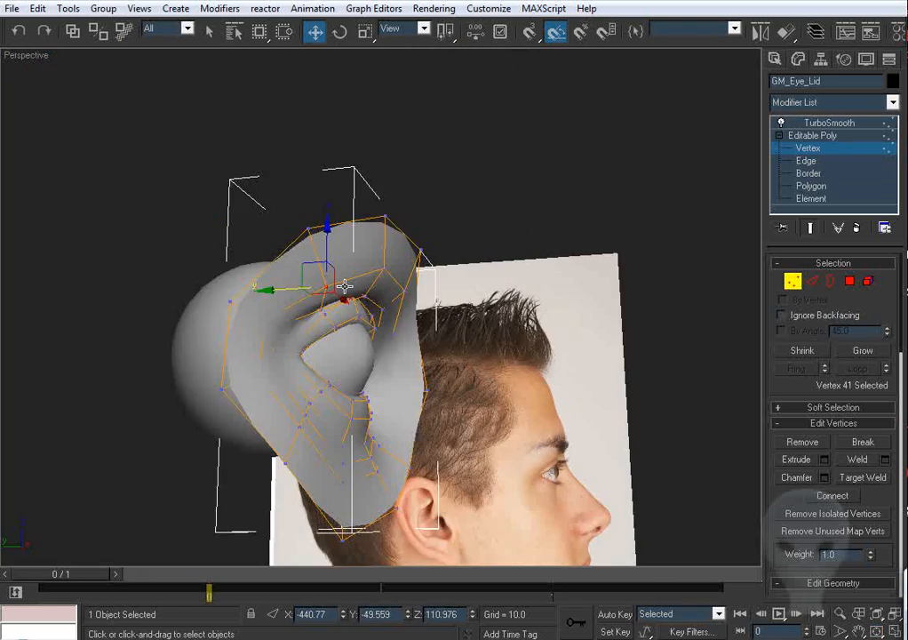
pyautogui.keyDown('alt'); pyautogui.moveTo(345, 285); pyautogui.dragTo(308, 263, button='middle'); pyautogui.keyUp('alt')
pyautogui.scroll(5, 308, 263)
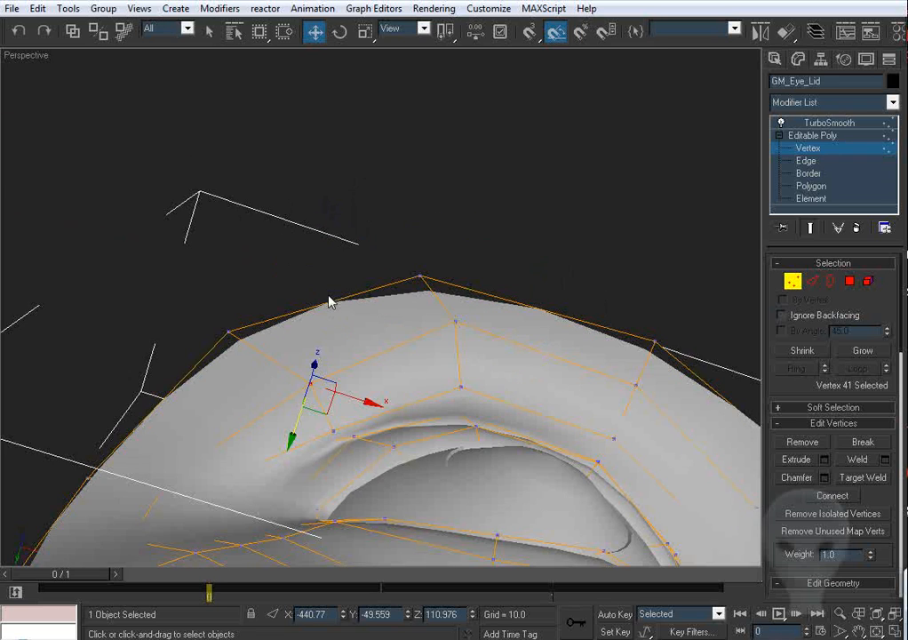
pyautogui.keyDown('alt'); pyautogui.moveTo(358, 327); pyautogui.dragTo(342, 255, button='middle'); pyautogui.keyUp('alt')
pyautogui.moveTo(334, 241); pyautogui.dragTo(302, 238)
pyautogui.keyDown('alt'); pyautogui.moveTo(303, 238); pyautogui.dragTo(444, 277, button='middle'); pyautogui.keyUp('alt')
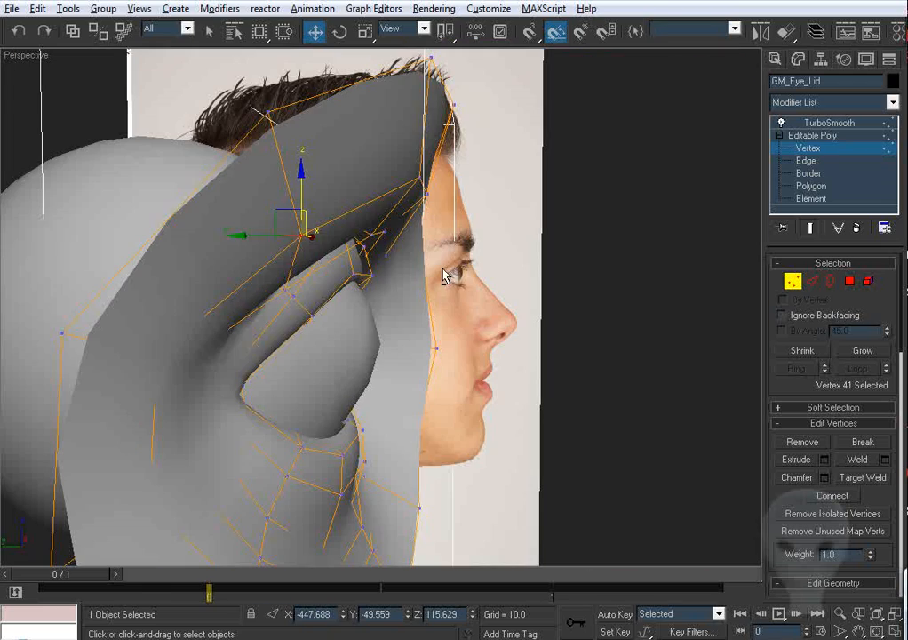
# Pull the vertex above the outer crease forward along the Y axis and check the fold from other angles.
pyautogui.moveTo(258, 236); pyautogui.dragTo(273, 236)
pyautogui.keyDown('alt'); pyautogui.moveTo(439, 318); pyautogui.dragTo(353, 247, button='middle'); pyautogui.keyUp('alt')
pyautogui.scroll(-3, 378, 306)
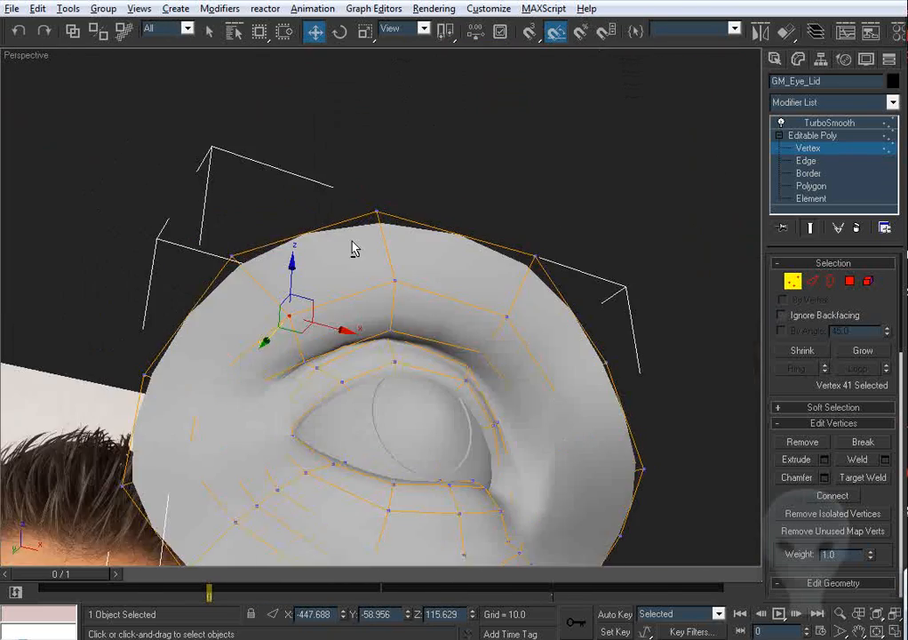
pyautogui.scroll(2, 388, 308)
pyautogui.moveTo(387, 302); pyautogui.dragTo(407, 313, button='middle')
pyautogui.scroll(-3, 358, 303)
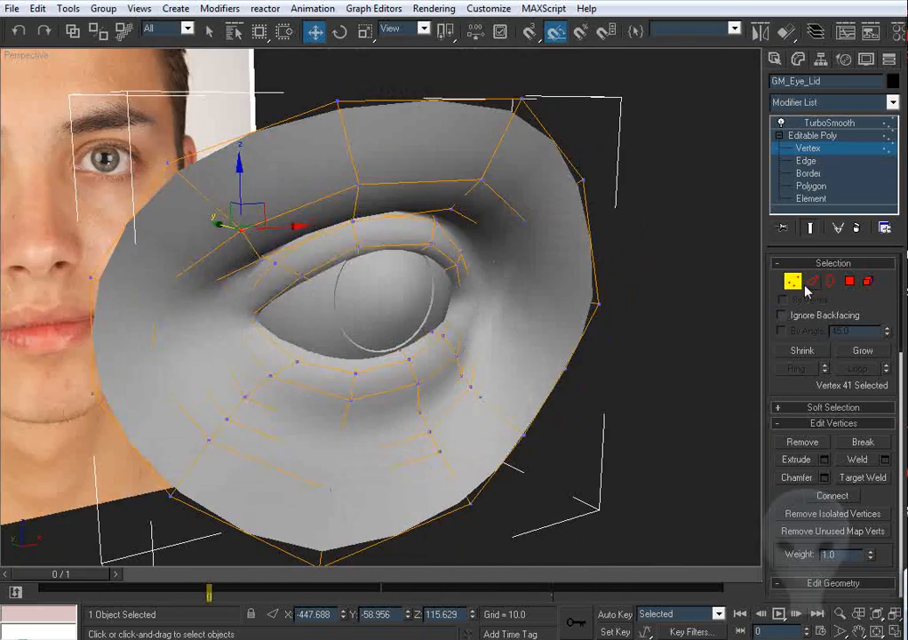
# Switch to edge editing, turn off TurboSmooth and the end-result display, show edged faces and clear the edge selection.
pyautogui.click(811, 282)
pyautogui.scroll(4, 693, 330)
pyautogui.moveTo(658, 329); pyautogui.dragTo(481, 360, button='middle')
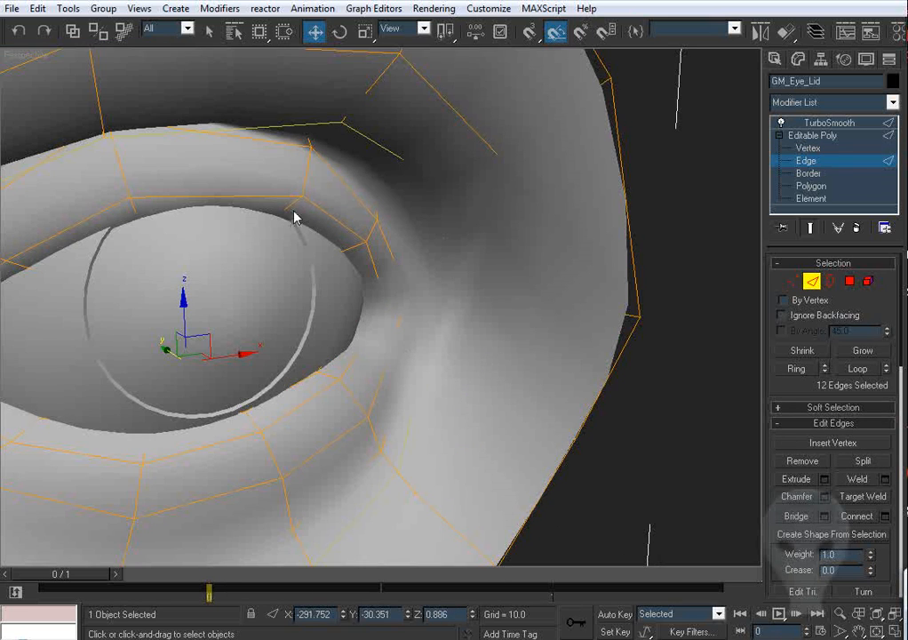
pyautogui.keyDown('alt'); pyautogui.moveTo(296, 218); pyautogui.dragTo(473, 329, button='middle'); pyautogui.keyUp('alt')
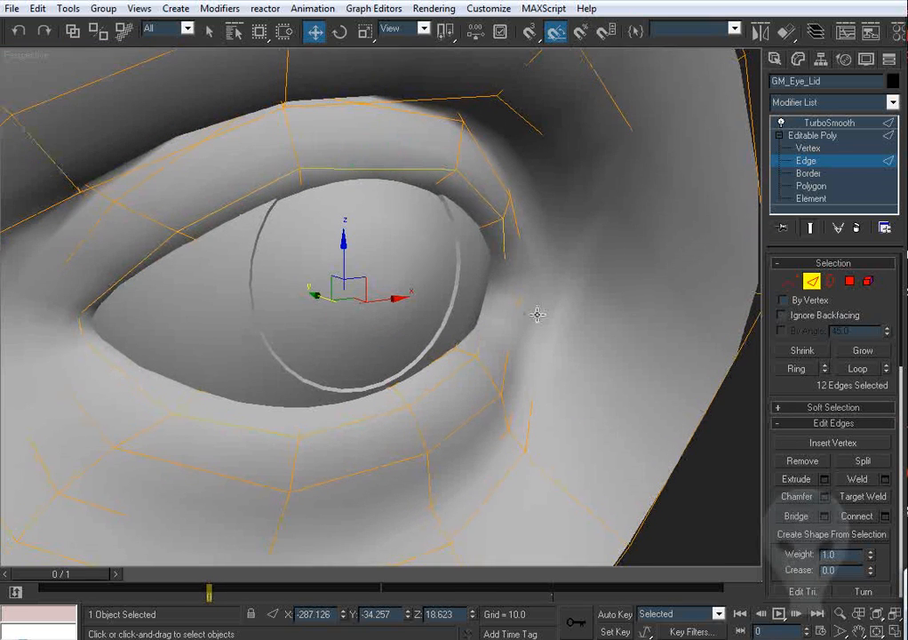
pyautogui.keyDown('alt'); pyautogui.moveTo(537, 313); pyautogui.dragTo(699, 287, button='middle'); pyautogui.keyUp('alt')
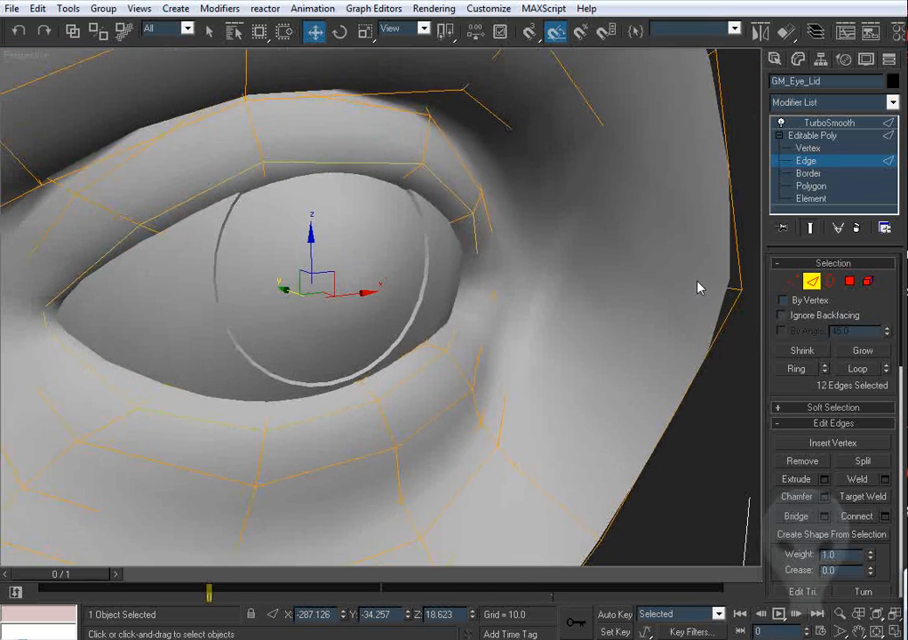
pyautogui.click(781, 124)
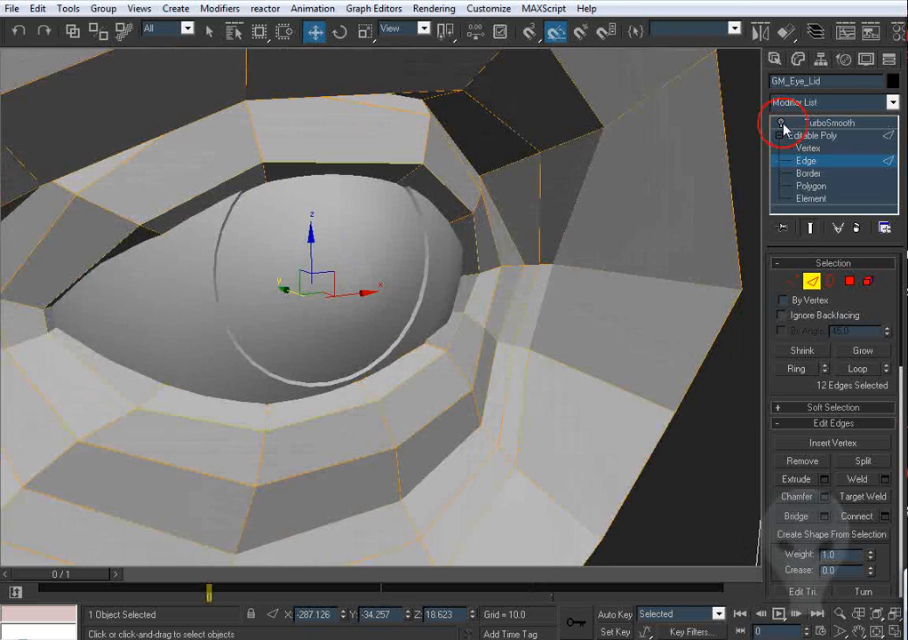
pyautogui.click(810, 229)
pyautogui.moveTo(535, 279); pyautogui.dragTo(542, 282, button='middle')
pyautogui.press('F4')
pyautogui.click(716, 522)
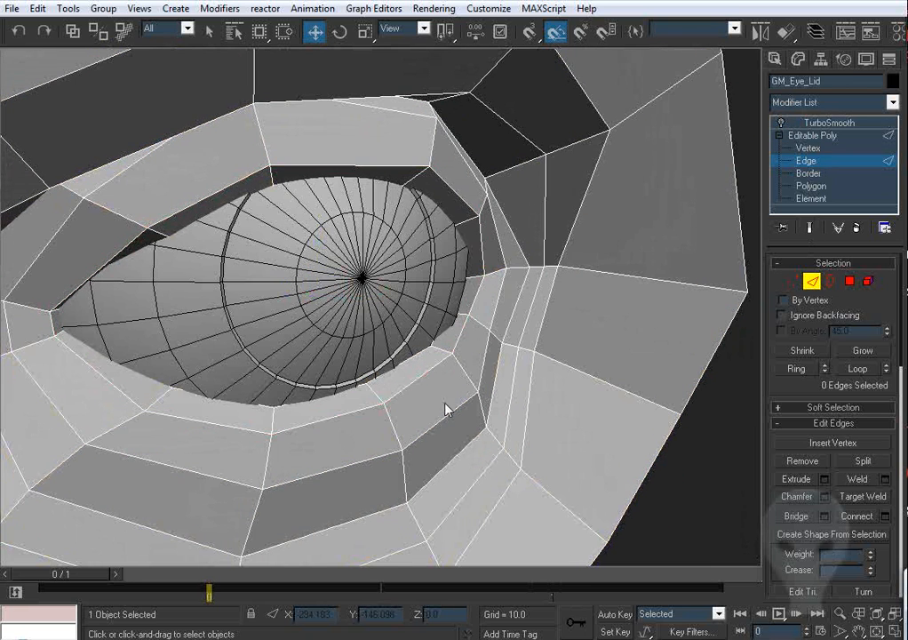
# Select the edge loop around the eyelid's front rim and chamfer it by 1.401.
pyautogui.click(407, 392)
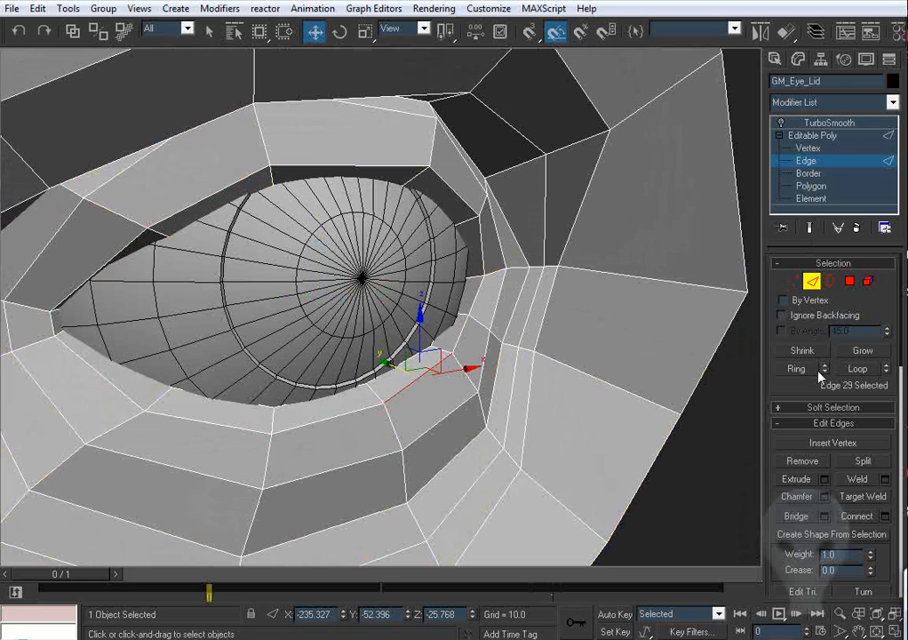
pyautogui.click(857, 368)
pyautogui.rightClick(419, 334)
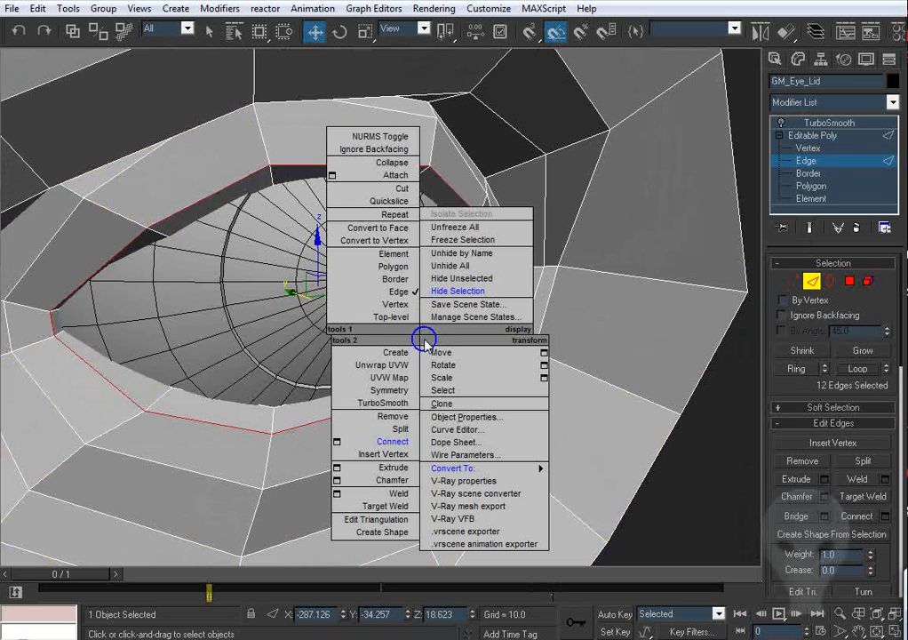
pyautogui.click(338, 482)
pyautogui.moveTo(426, 381); pyautogui.dragTo(437, 442)
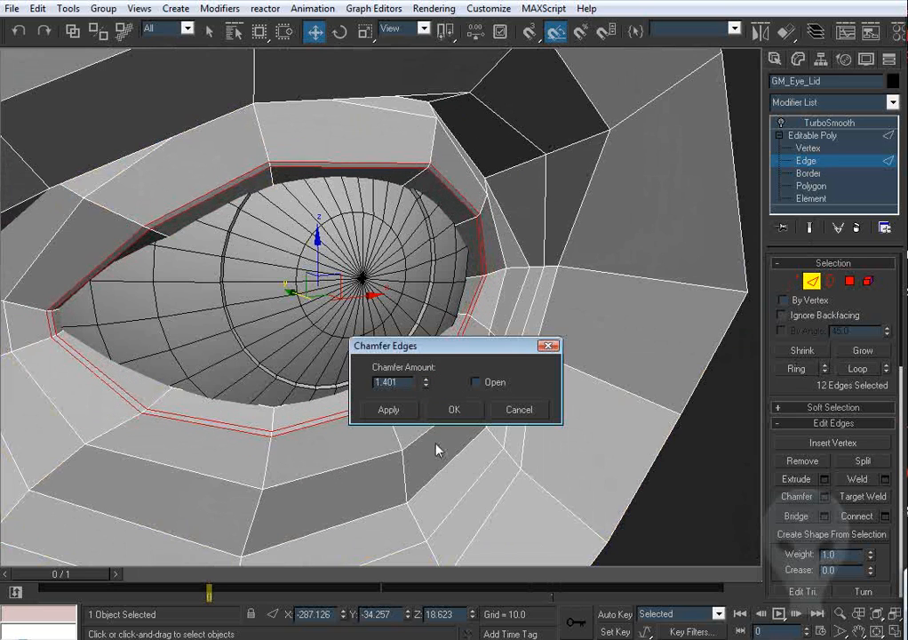
pyautogui.keyDown('alt'); pyautogui.moveTo(209, 228); pyautogui.dragTo(188, 216, button='middle'); pyautogui.keyUp('alt')
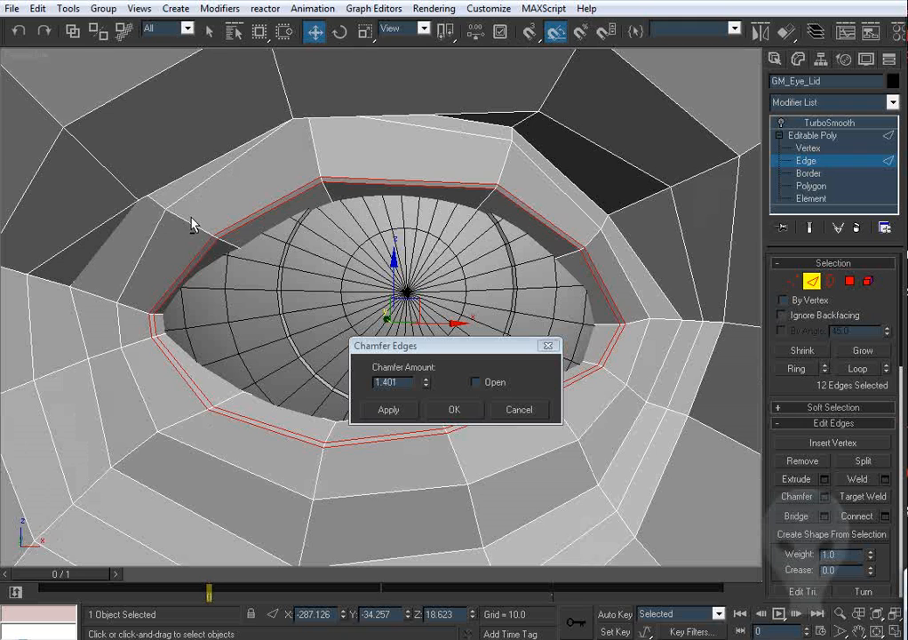
pyautogui.click(453, 414)
# Leave edge editing, display the smoothed mesh without wireframe and inspect the sharpened rim at the inner eye corner.
pyautogui.keyDown('alt'); pyautogui.moveTo(610, 412); pyautogui.dragTo(573, 353, button='middle'); pyautogui.keyUp('alt')
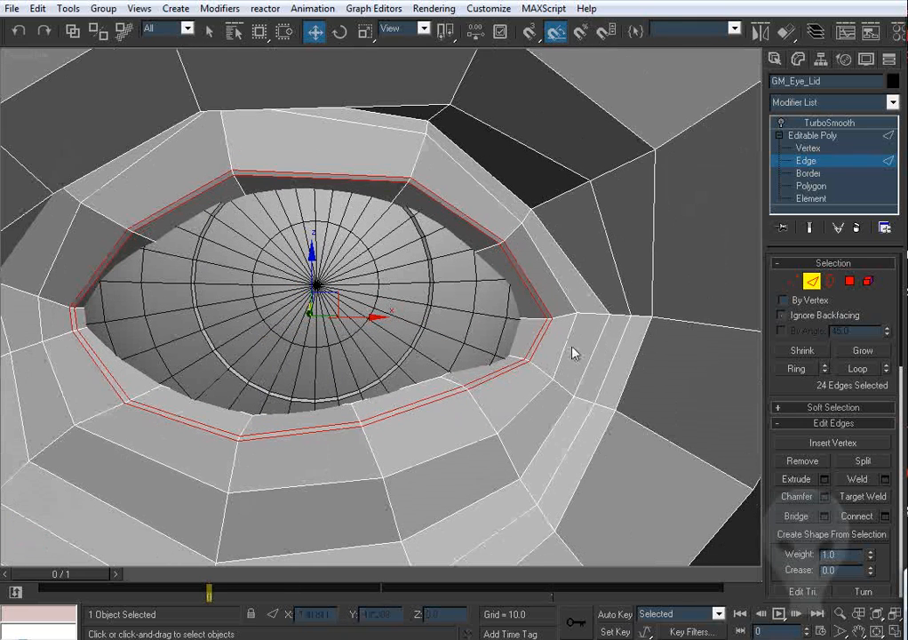
pyautogui.click(816, 284)
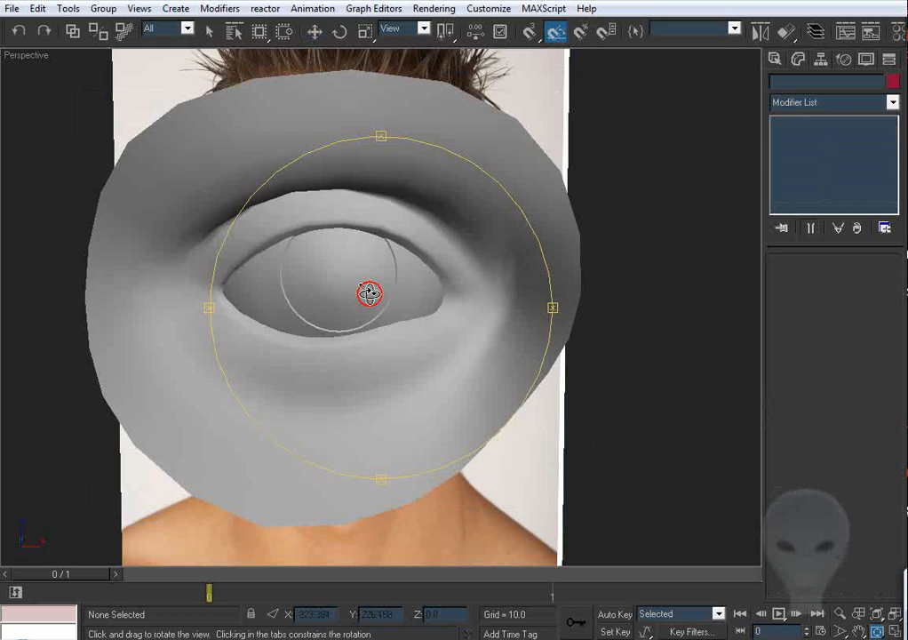
pyautogui.moveTo(369, 294)
pyautogui.mouseDown()
pyautogui.moveTo(445, 298)
pyautogui.moveTo(359, 289)
pyautogui.moveTo(434, 310)
pyautogui.moveTo(337, 316)
pyautogui.moveTo(381, 294)
pyautogui.mouseUp()
pyautogui.scroll(2, 434, 310)
pyautogui.scroll(3, 337, 317)
pyautogui.rightClick(383, 293)
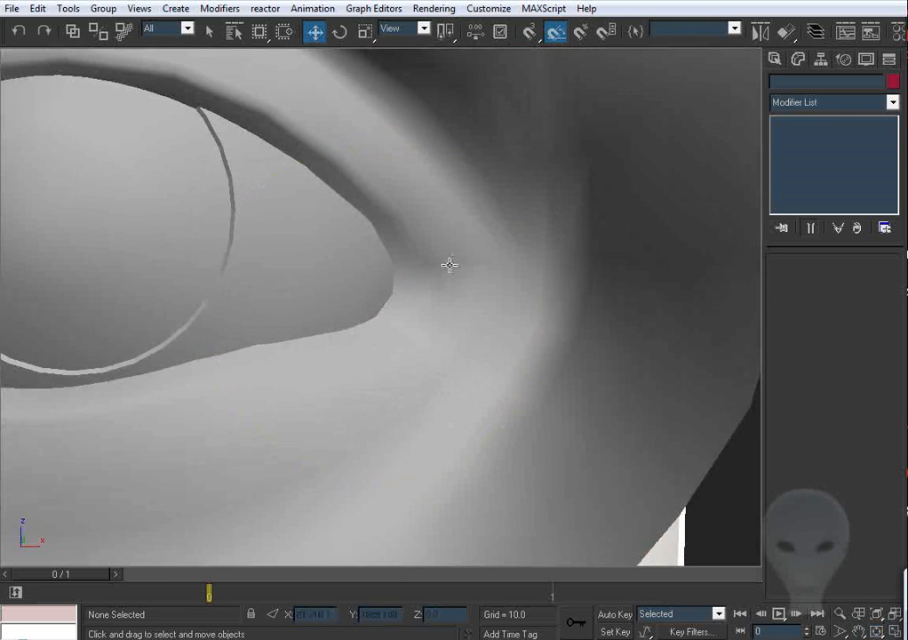
# Return to vertex editing on the eyelid mesh and nudge the rear rim vertex at the inner eye corner.
pyautogui.click(617, 195)
pyautogui.click(809, 148)
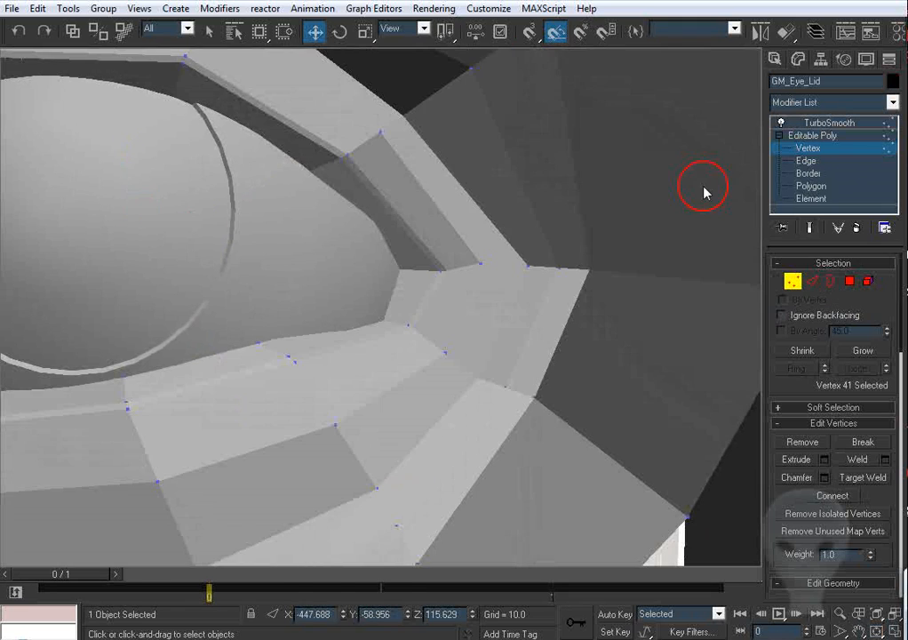
pyautogui.press('F3')
pyautogui.press('F3')
pyautogui.click(397, 264)
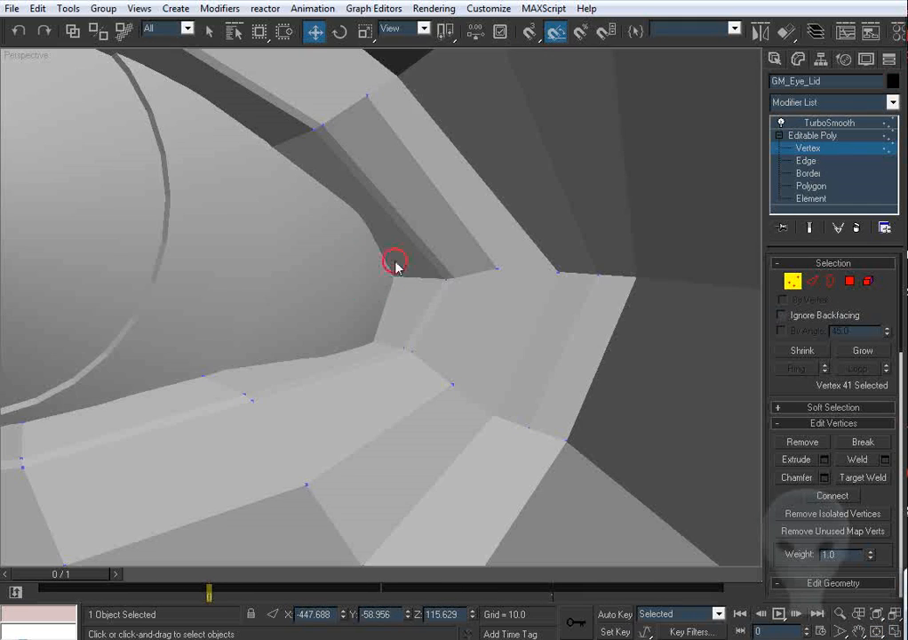
pyautogui.press('F3')
pyautogui.press('F3')
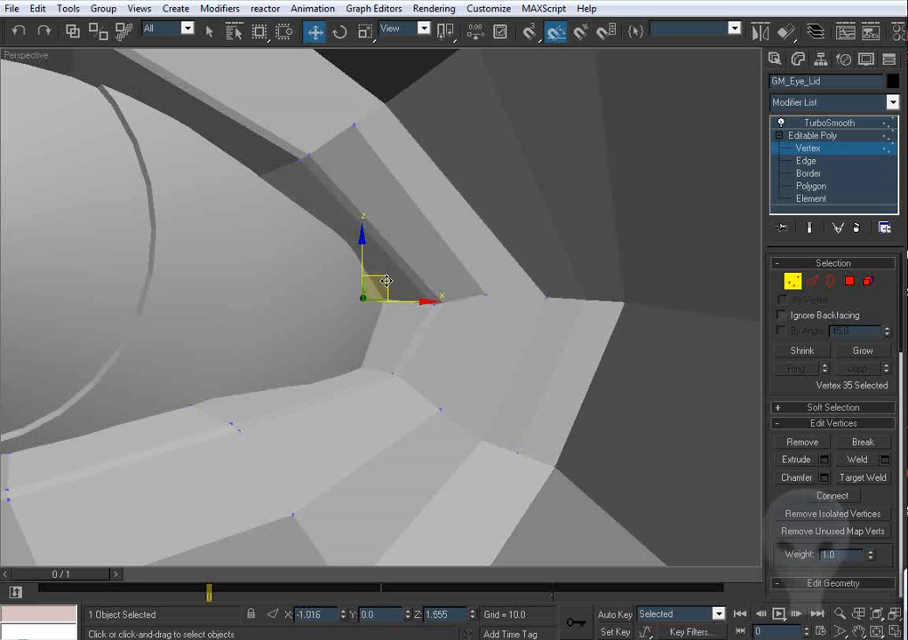
pyautogui.press('F3')
pyautogui.press('F3')
# Leave vertex editing, deselect the eyelid and examine the smoothed inner corner and lids from several angles.
pyautogui.scroll(-5, 447, 341)
pyautogui.moveTo(447, 342)
pyautogui.mouseDown(button='middle')
pyautogui.moveTo(279, 304)
pyautogui.moveTo(367, 322)
pyautogui.mouseUp(button='middle')
pyautogui.moveTo(416, 357); pyautogui.dragTo(432, 313, button='middle')
pyautogui.hotkey('ctrl', 'r')
pyautogui.moveTo(432, 307); pyautogui.dragTo(376, 259)
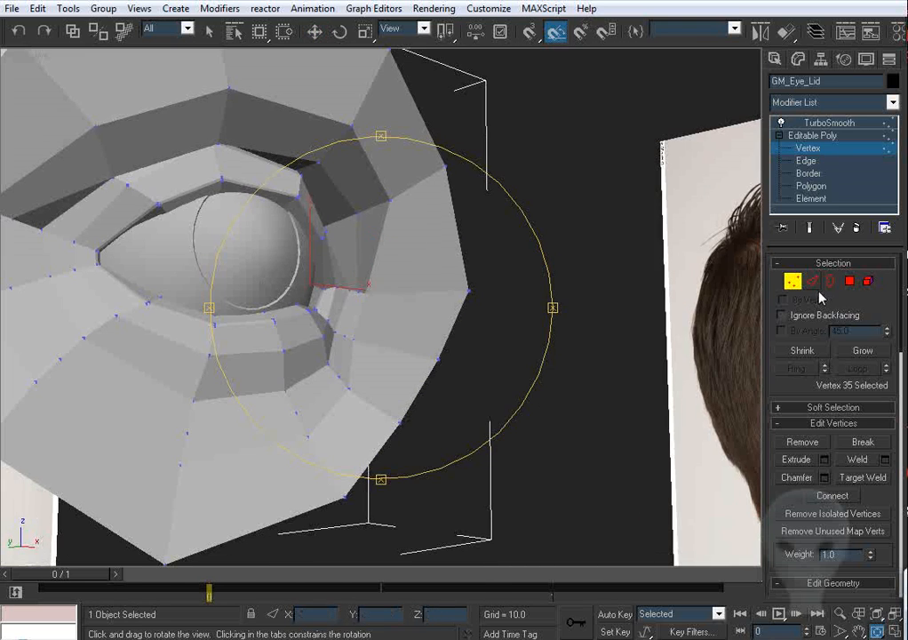
pyautogui.click(799, 285)
pyautogui.click(542, 307)
pyautogui.hotkey('ctrl', 'r')
pyautogui.moveTo(425, 292); pyautogui.dragTo(347, 304)
pyautogui.moveTo(347, 304); pyautogui.dragTo(353, 305, button='middle')
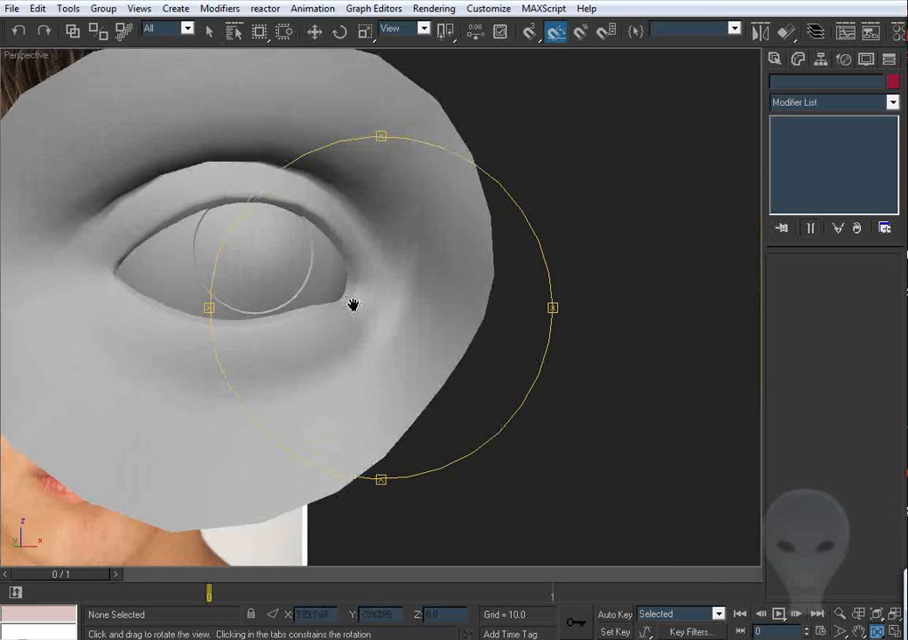
pyautogui.moveTo(353, 305)
pyautogui.mouseDown()
pyautogui.moveTo(456, 331)
pyautogui.moveTo(432, 335)
pyautogui.moveTo(385, 312)
pyautogui.moveTo(301, 241)
pyautogui.moveTo(309, 306)
pyautogui.moveTo(340, 300)
pyautogui.mouseUp()
pyautogui.scroll(-5, 309, 306)
# Compare the smoothed eyelid outline with the eye in the photo from the front, alternating between mesh and reference frames.
pyautogui.press('f')
pyautogui.scroll(-5, 353, 317)
pyautogui.moveTo(347, 315); pyautogui.dragTo(498, 299, button='middle')
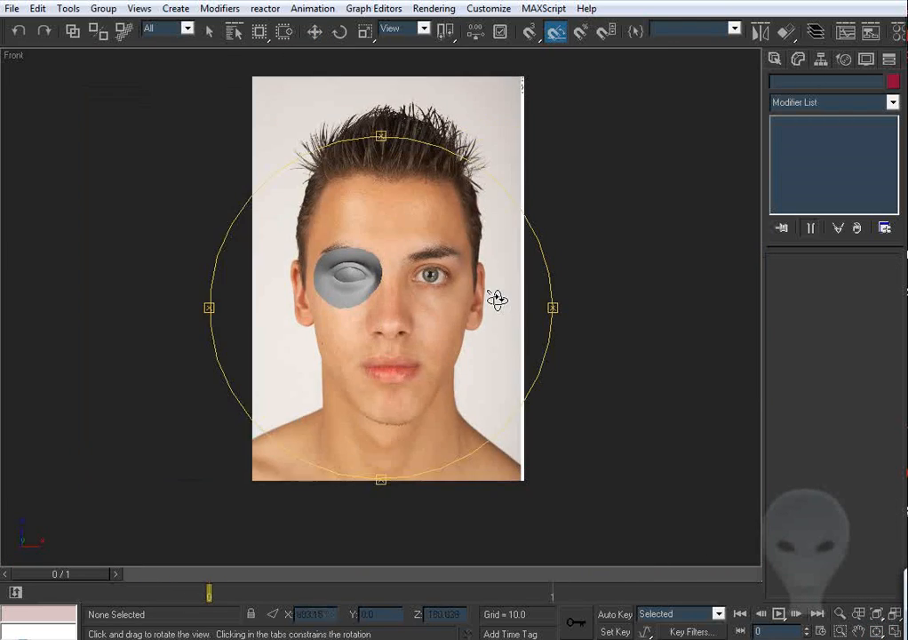
pyautogui.scroll(3, 498, 300)
pyautogui.scroll(1, 472, 344)
pyautogui.moveTo(343, 231); pyautogui.dragTo(424, 343, button='middle')
pyautogui.press('.')
pyautogui.press(',')
pyautogui.scroll(4, 424, 343)
pyautogui.press('.')
pyautogui.press(',')
pyautogui.press('.')
pyautogui.press(',')
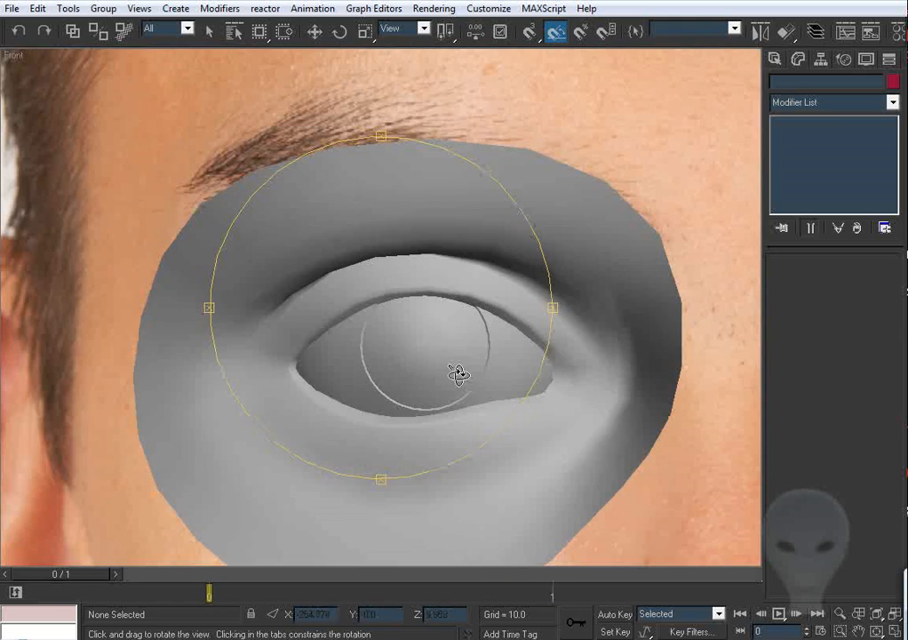
pyautogui.moveTo(459, 374); pyautogui.dragTo(413, 348, button='middle')
pyautogui.press('.')
pyautogui.press(',')
pyautogui.press('.')
pyautogui.press(',')
pyautogui.press('.')
pyautogui.press(',')
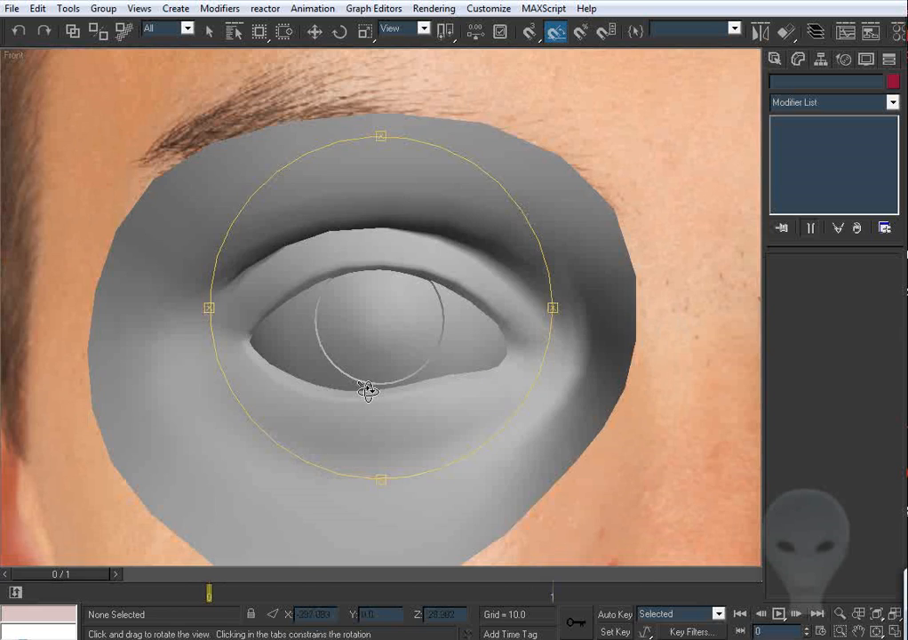
pyautogui.press('.')
pyautogui.press(',')
pyautogui.press('.')
# Select the four vertices on the lower lid just outward of its middle, show the smoothed result and lower them to match the photo.
pyautogui.press('w')
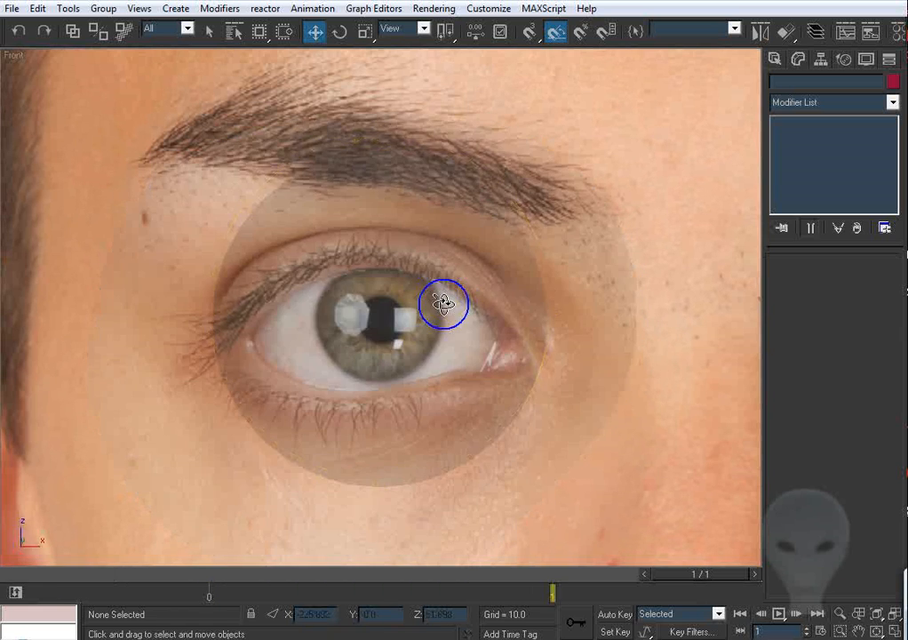
pyautogui.press(',')
pyautogui.click(502, 220)
pyautogui.click(809, 148)
pyautogui.moveTo(399, 370); pyautogui.dragTo(483, 272, button='middle')
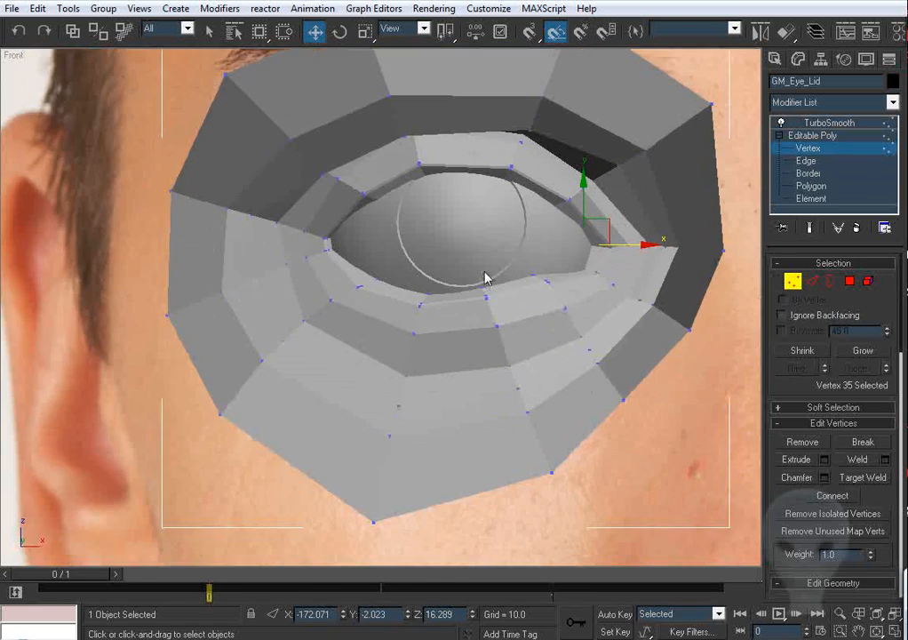
pyautogui.press('F3')
pyautogui.moveTo(462, 314); pyautogui.dragTo(443, 328, button='middle')
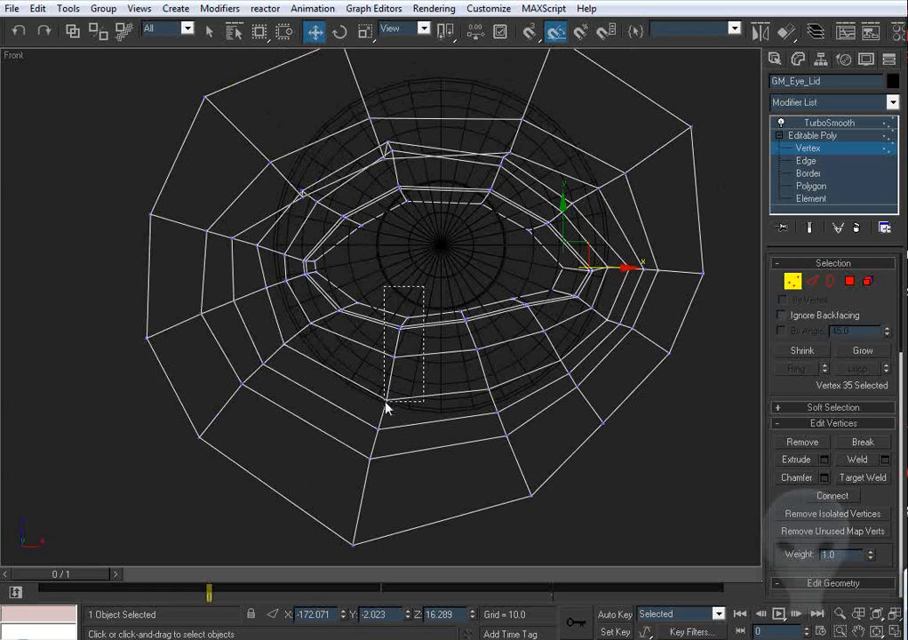
pyautogui.moveTo(424, 287); pyautogui.dragTo(386, 384)
pyautogui.press('F3')
pyautogui.scroll(2, 400, 369)
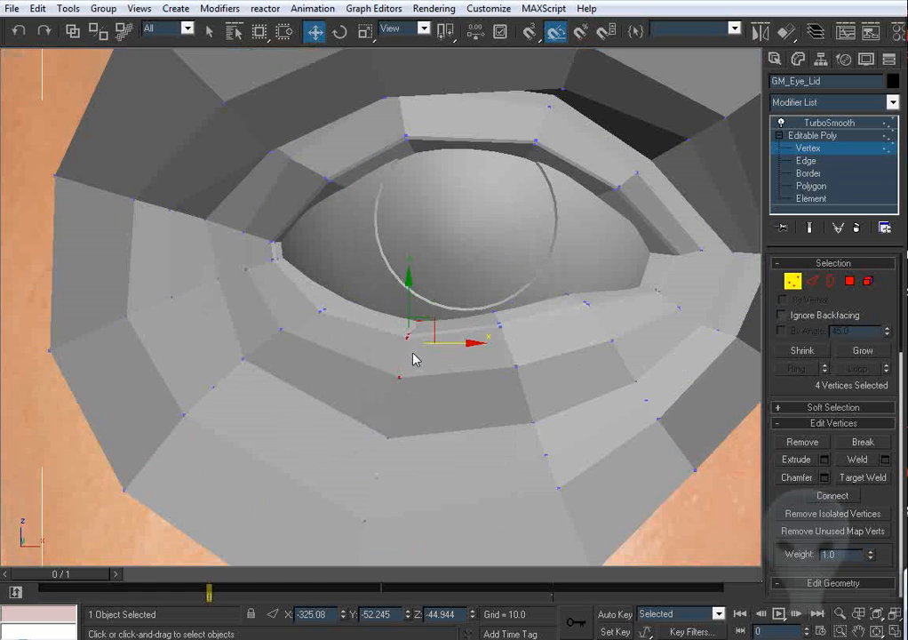
pyautogui.click(811, 229)
pyautogui.hotkey('alt', 'x')
pyautogui.scroll(4, 391, 308)
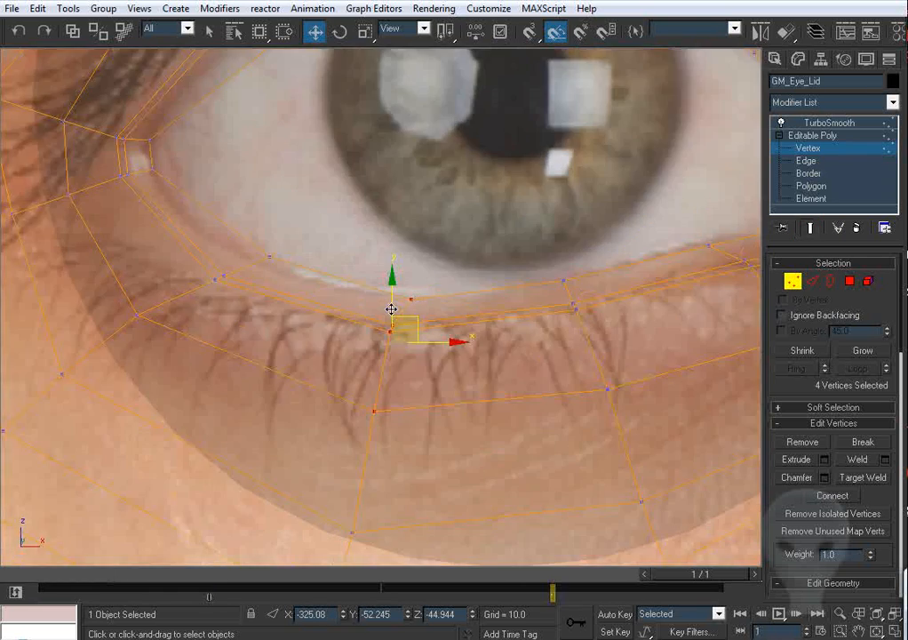
pyautogui.press(',')
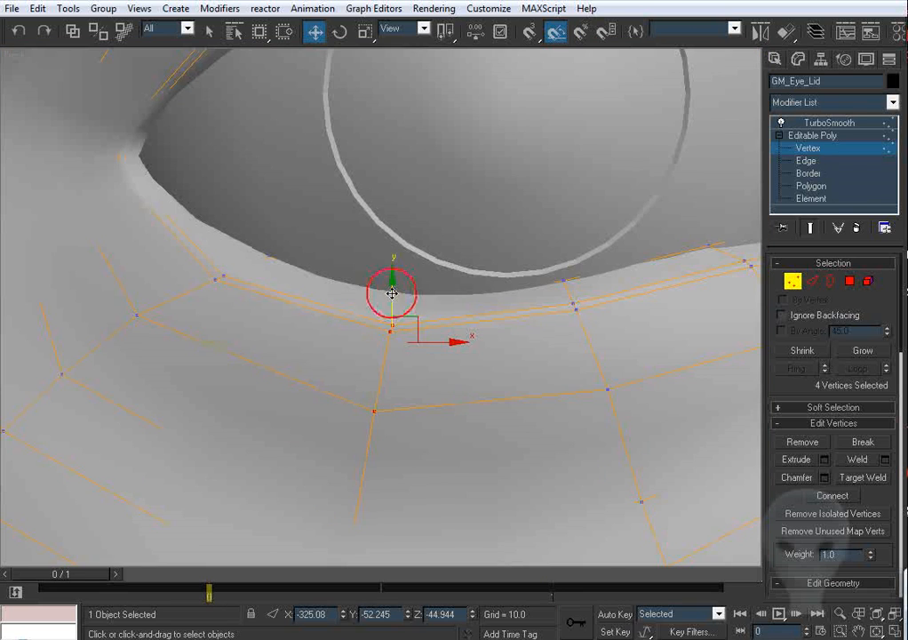
pyautogui.press('.')
pyautogui.moveTo(390, 302); pyautogui.dragTo(390, 302)
pyautogui.press(',')
# Lower the neighbouring column of rim vertices below the iris to follow the lower lid line in the photo.
pyautogui.moveTo(545, 297); pyautogui.dragTo(436, 298, button='middle')
pyautogui.press('.')
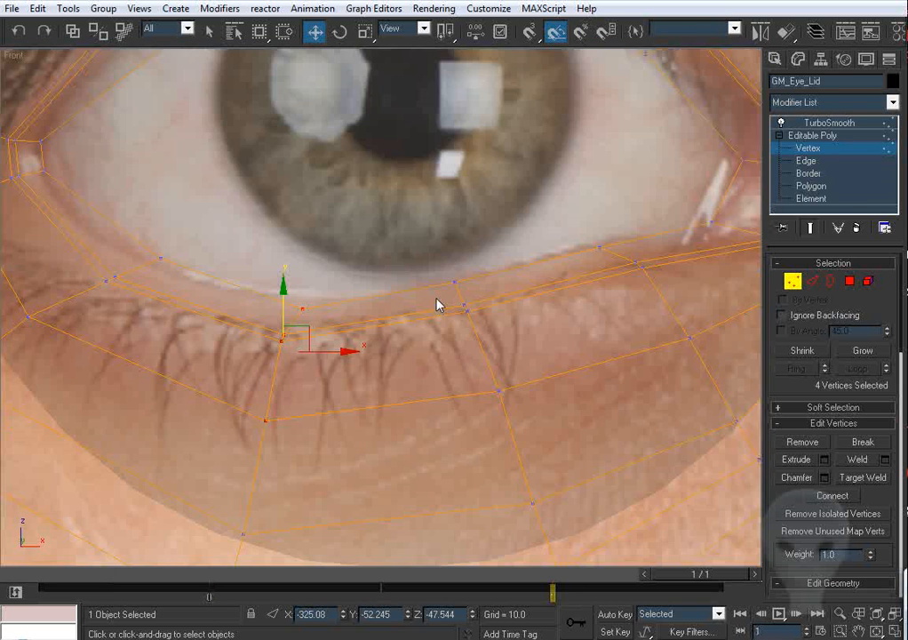
pyautogui.moveTo(546, 397); pyautogui.dragTo(543, 432)
pyautogui.press('.')
pyautogui.moveTo(474, 267); pyautogui.dragTo(474, 277)
pyautogui.press(',')
pyautogui.press('.')
# Lower the three lower-lid rim vertices between the iris and the inner corner slightly along the Y axis.
pyautogui.moveTo(615, 309); pyautogui.dragTo(442, 347, button='middle')
pyautogui.press(',')
pyautogui.moveTo(396, 255); pyautogui.dragTo(508, 352)
pyautogui.press('.')
pyautogui.moveTo(454, 240); pyautogui.dragTo(453, 249)
pyautogui.press(',')
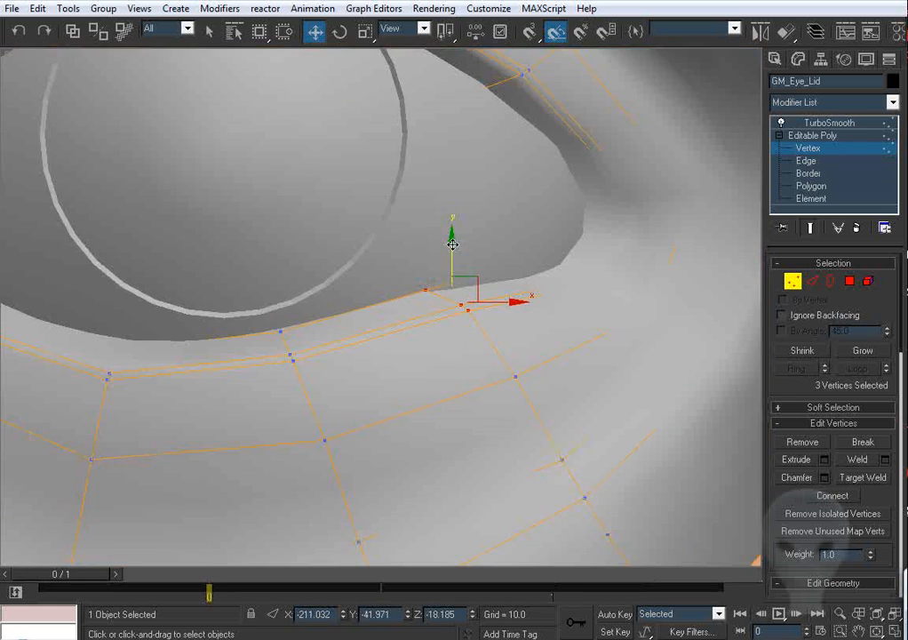
# Shift the three lower-lid rim vertices near the outer eye corner slightly outward, checking them against the photo.
pyautogui.press('.')
pyautogui.moveTo(226, 374); pyautogui.dragTo(457, 382, button='middle')
pyautogui.moveTo(191, 339); pyautogui.dragTo(354, 363, button='middle')
pyautogui.press(',')
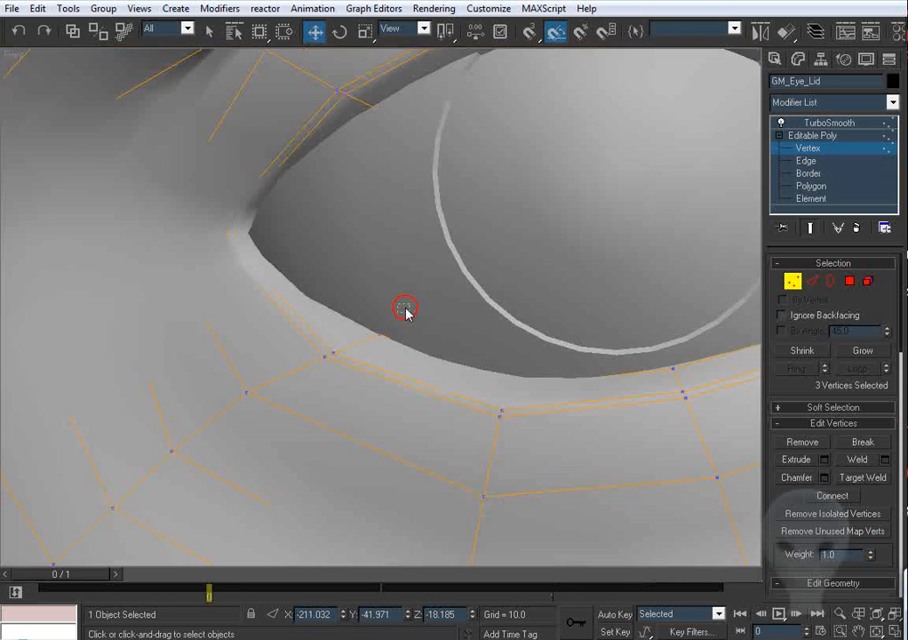
pyautogui.moveTo(406, 309); pyautogui.dragTo(306, 380)
pyautogui.press('.')
pyautogui.press(',')
pyautogui.moveTo(372, 333); pyautogui.dragTo(364, 332)
pyautogui.press('.')
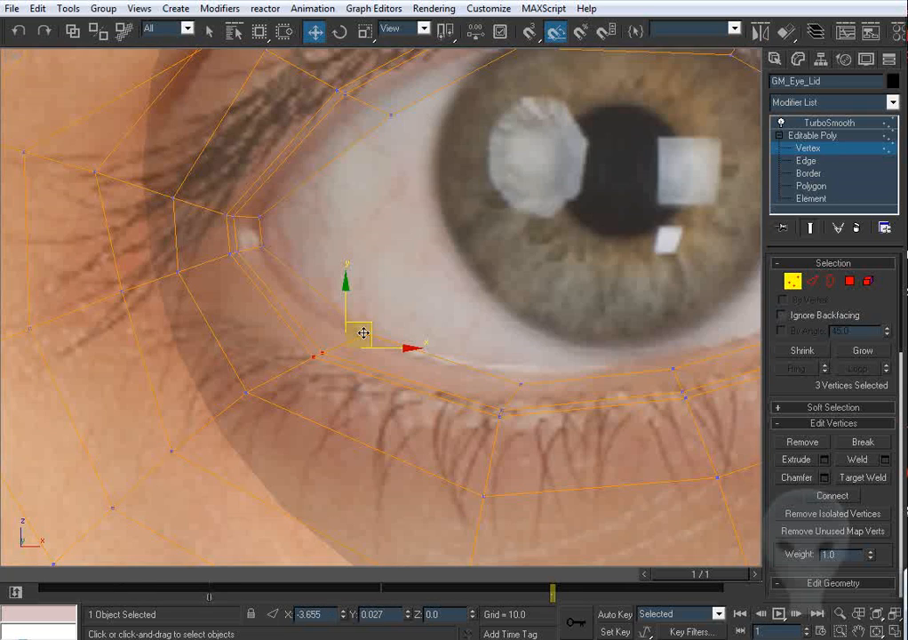
# Compare the inner eye corner with the photo and move the vertex just below it slightly down and toward the nose.
pyautogui.moveTo(416, 340); pyautogui.dragTo(300, 348, button='middle')
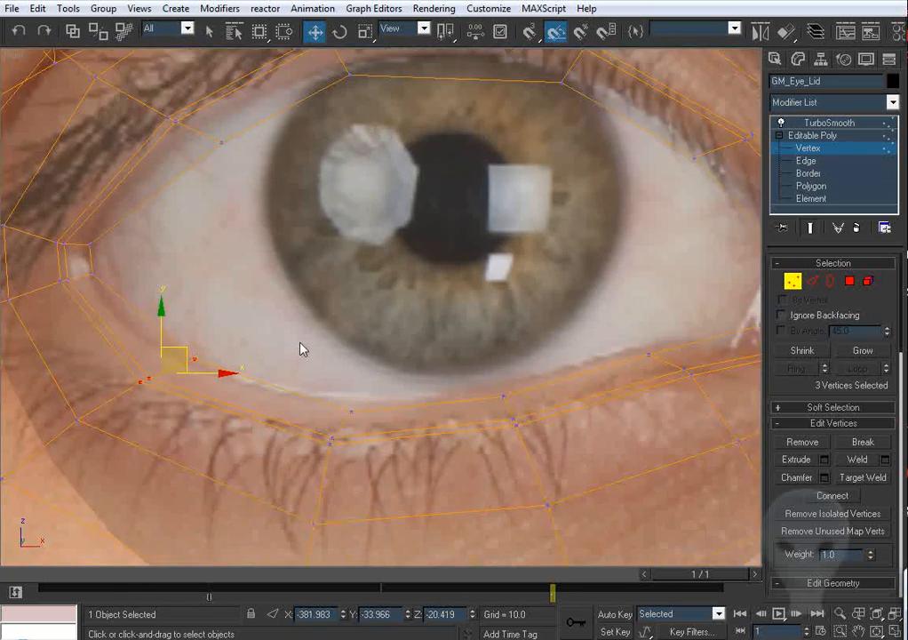
pyautogui.moveTo(510, 223)
pyautogui.mouseDown(button='middle')
pyautogui.moveTo(464, 233)
pyautogui.moveTo(286, 224)
pyautogui.mouseUp(button='middle')
pyautogui.moveTo(551, 277); pyautogui.dragTo(419, 280, button='middle')
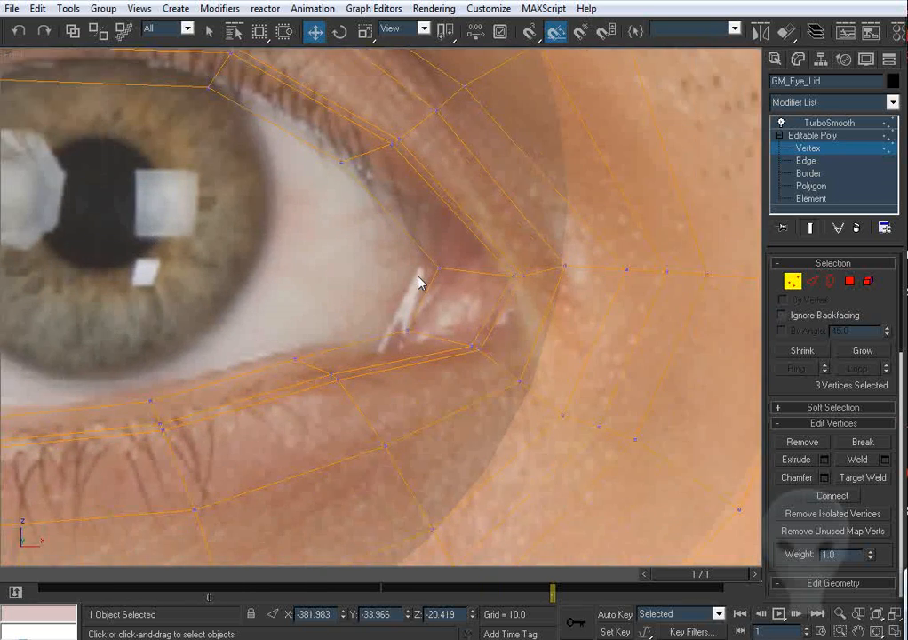
pyautogui.press(',')
pyautogui.press('.')
pyautogui.press(',')
pyautogui.moveTo(523, 355); pyautogui.dragTo(456, 310, button='middle')
pyautogui.press('.')
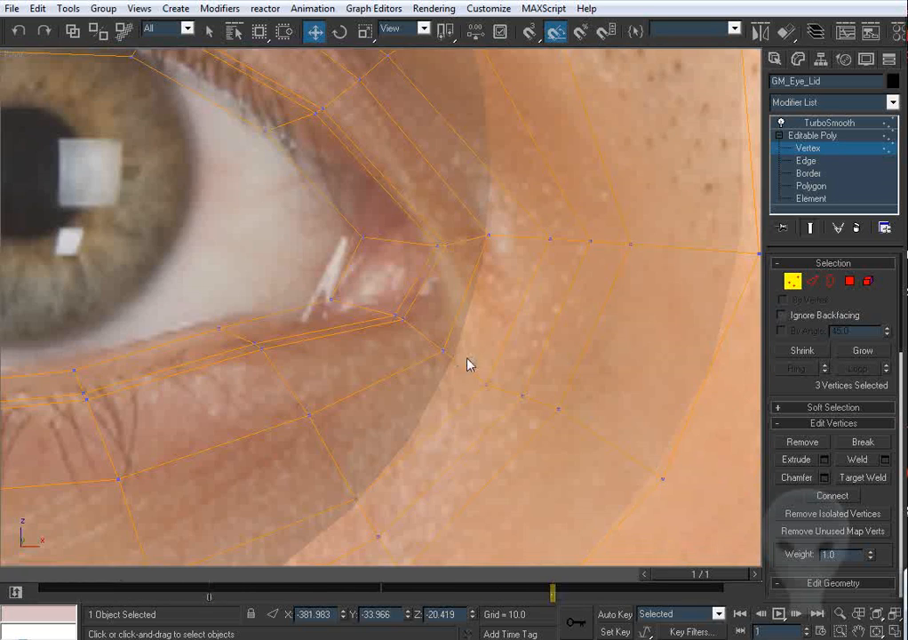
pyautogui.click(445, 348)
pyautogui.moveTo(468, 338); pyautogui.dragTo(473, 343)
pyautogui.press(',')
# Move the two lower rim vertices at the inner corner down toward the nose and nudge the vertex beside the corner.
pyautogui.moveTo(361, 298); pyautogui.dragTo(417, 337)
pyautogui.press('.')
pyautogui.moveTo(425, 297); pyautogui.dragTo(446, 310)
pyautogui.moveTo(482, 289); pyautogui.dragTo(449, 341, button='middle')
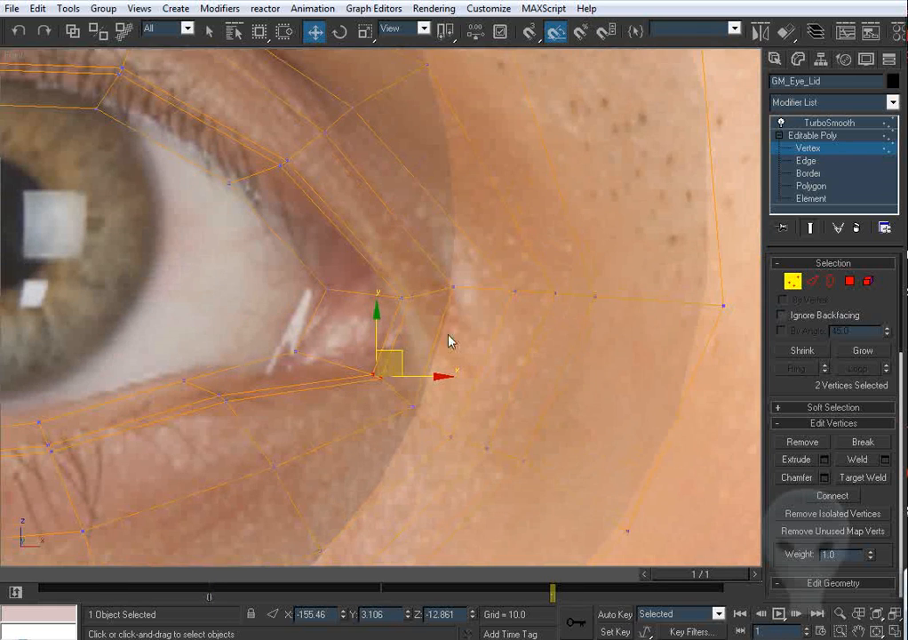
pyautogui.moveTo(453, 284); pyautogui.dragTo(458, 281)
pyautogui.moveTo(385, 209); pyautogui.dragTo(403, 311, button='middle')
pyautogui.press(',')
pyautogui.press('.')
pyautogui.moveTo(439, 191); pyautogui.dragTo(450, 219, button='middle')
# Pull the vertex above the inner end of the upper lid crease down toward the fold.
pyautogui.click(458, 197)
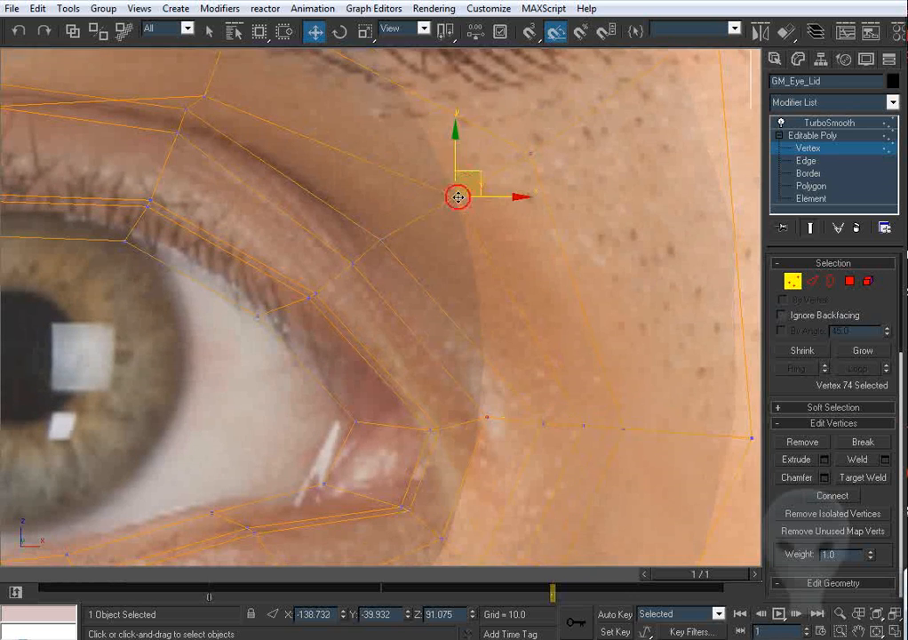
pyautogui.press(',')
pyautogui.moveTo(480, 183); pyautogui.dragTo(417, 229)
pyautogui.press('.')
pyautogui.press(',')
# Reposition the two crease vertices above the inner corner along the fold line of the photo.
pyautogui.click(383, 238)
pyautogui.press('.')
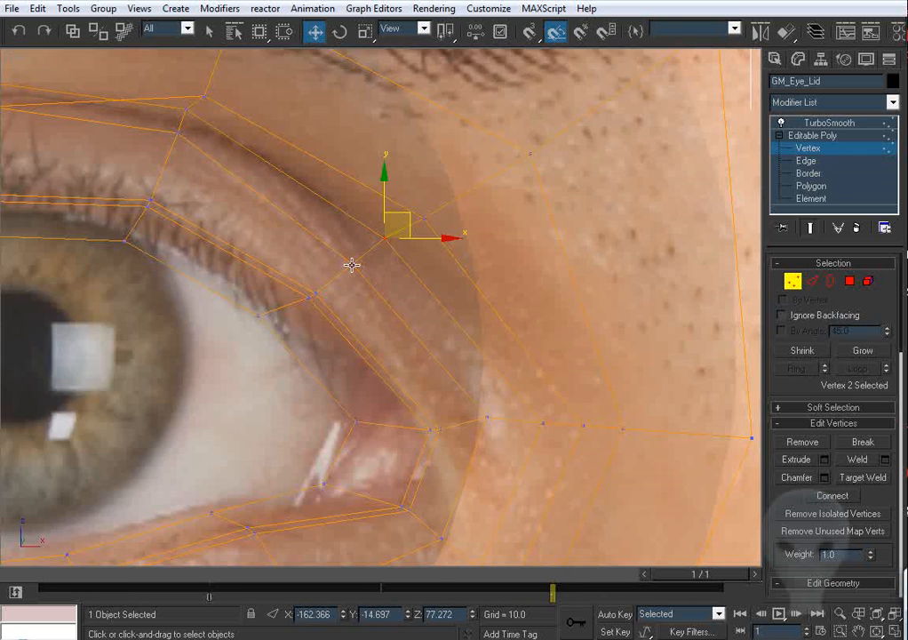
pyautogui.click(358, 254)
pyautogui.press(',')
pyautogui.press('.')
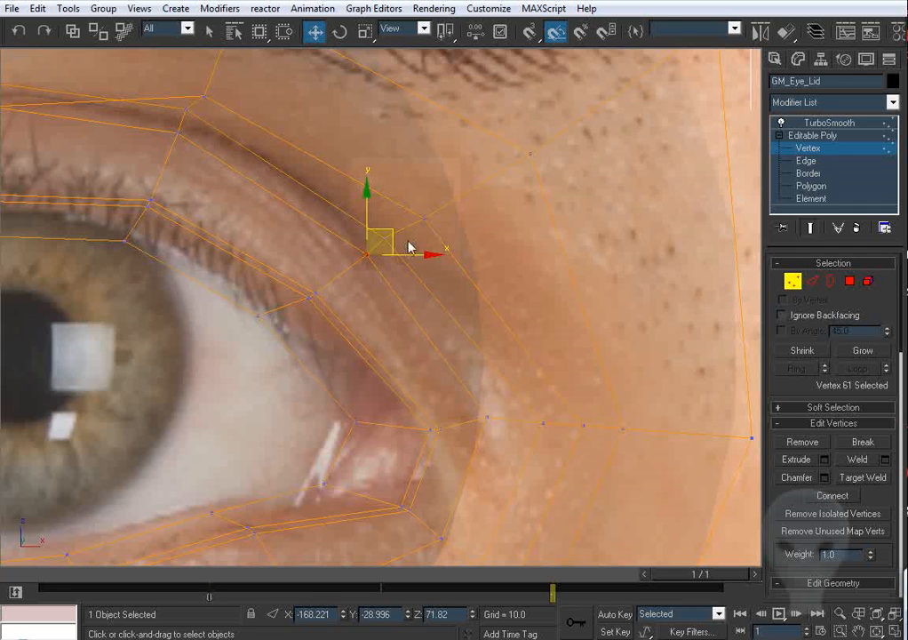
pyautogui.moveTo(395, 243); pyautogui.dragTo(390, 248)
pyautogui.press(',')
# Check the upper lid against the photo and shift the two upper rim vertices at the inner corner slightly toward the eye.
pyautogui.moveTo(203, 272); pyautogui.dragTo(408, 328, button='middle')
pyautogui.press('.')
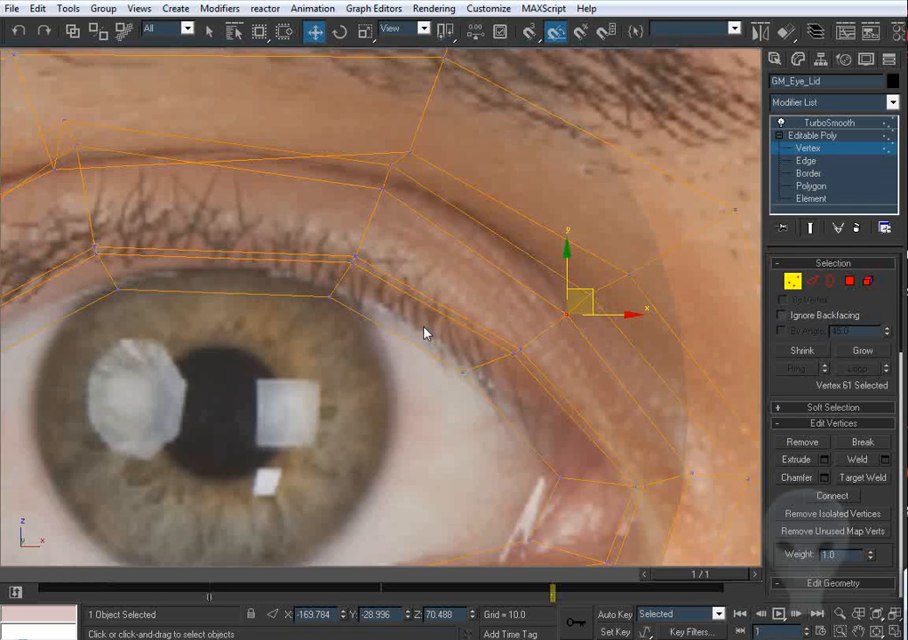
pyautogui.moveTo(347, 289); pyautogui.dragTo(484, 285, button='middle')
pyautogui.press(',')
pyautogui.press('.')
pyautogui.moveTo(374, 320); pyautogui.dragTo(496, 349, button='middle')
pyautogui.moveTo(502, 304); pyautogui.dragTo(454, 358)
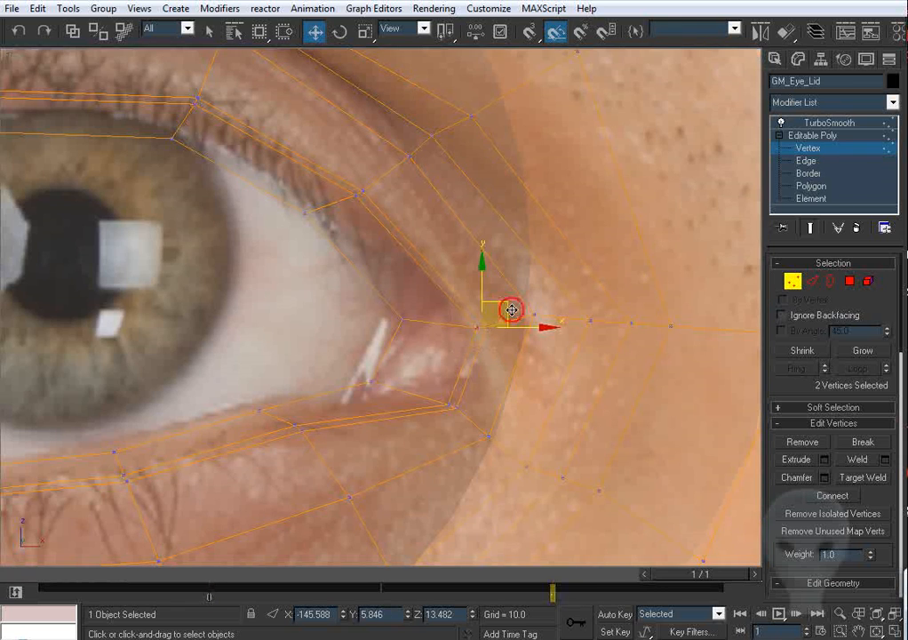
pyautogui.moveTo(512, 310); pyautogui.dragTo(507, 314)
pyautogui.moveTo(542, 428); pyautogui.dragTo(475, 370, button='middle')
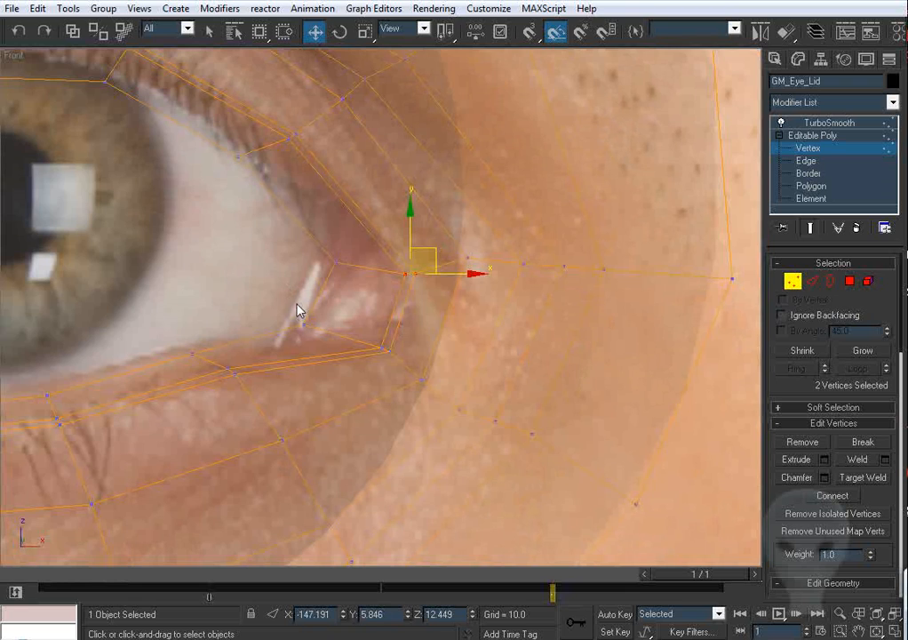
# Leave vertex editing and inspect the adjusted eyelid around the eyeball from front and side angles.
pyautogui.scroll(-5, 402, 324)
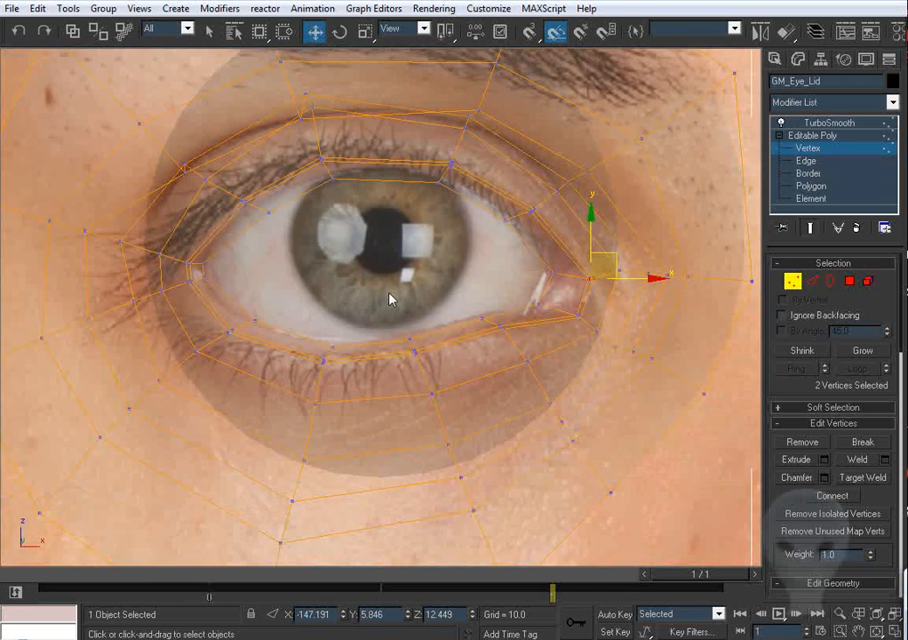
pyautogui.scroll(-6, 515, 318)
pyautogui.keyDown('alt'); pyautogui.moveTo(515, 306); pyautogui.dragTo(430, 257, button='middle'); pyautogui.keyUp('alt')
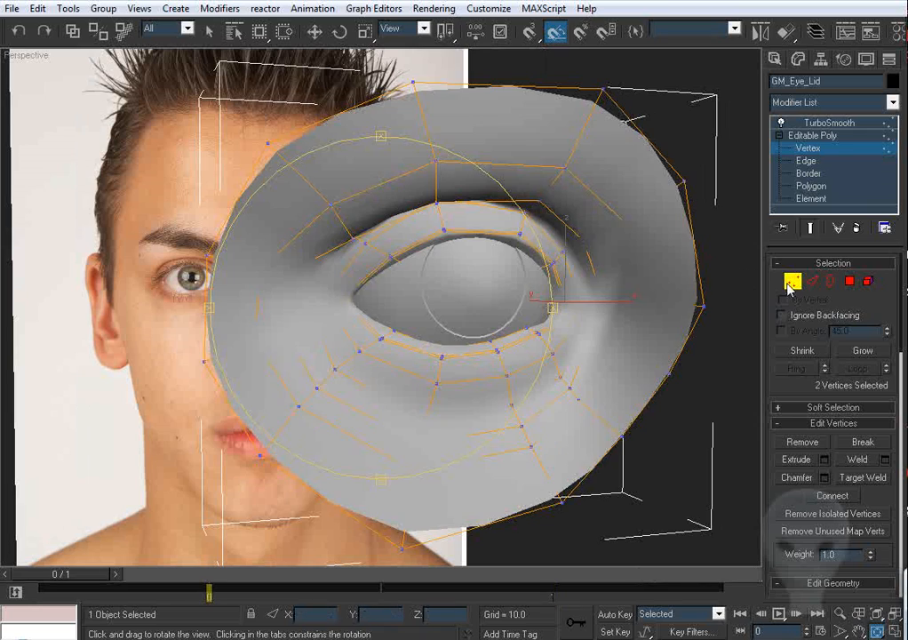
pyautogui.click(791, 286)
pyautogui.click(676, 450)
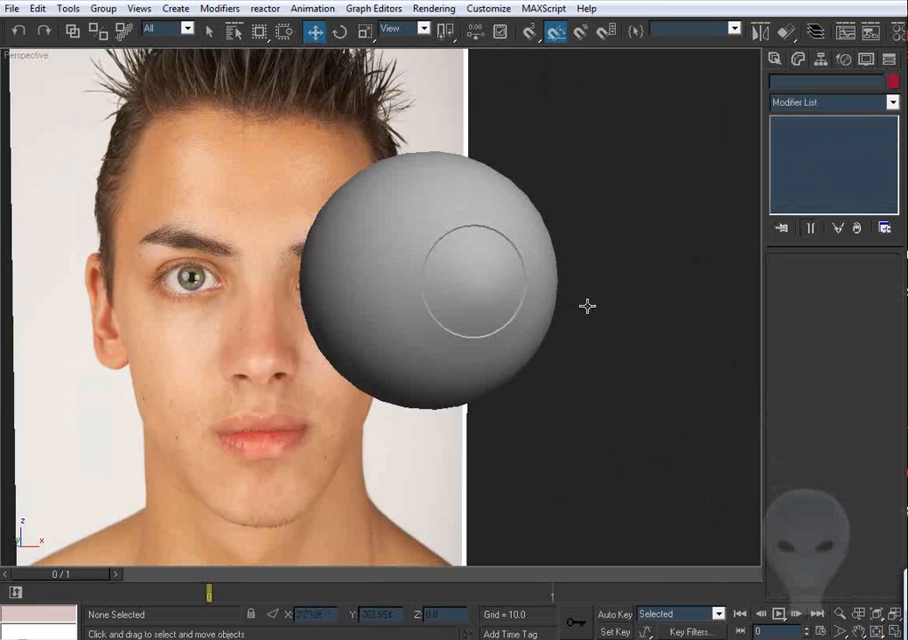
pyautogui.hotkey('ctrl', 'r')
pyautogui.moveTo(215, 241); pyautogui.dragTo(432, 280)
pyautogui.moveTo(432, 280); pyautogui.dragTo(378, 257, button='middle')
pyautogui.moveTo(378, 258); pyautogui.dragTo(426, 253)
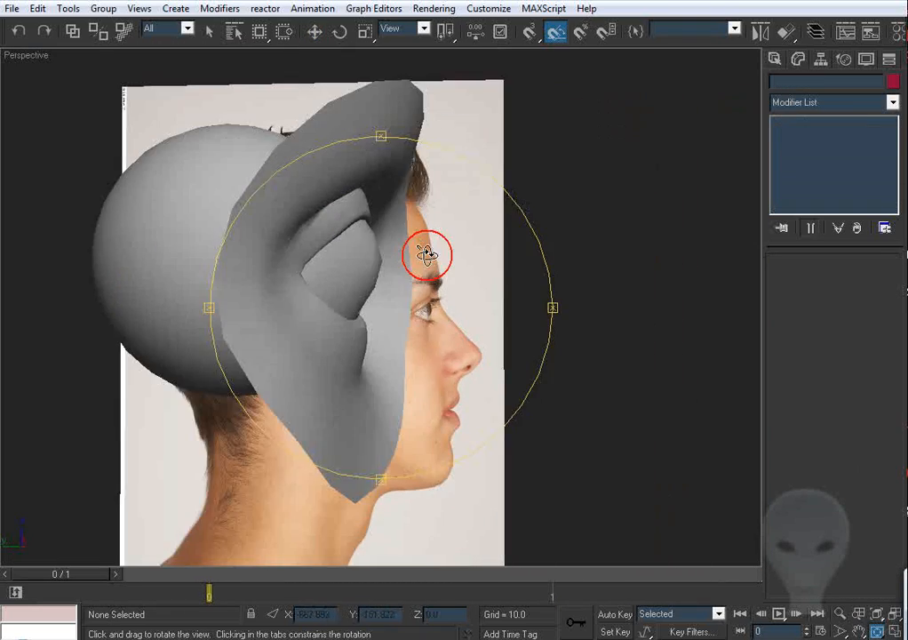
# In the side view, enter vertex editing on the eyelid mesh and shift the two upper outer border vertices up and back toward the temple.
pyautogui.press('l')
pyautogui.press('z')
pyautogui.moveTo(426, 310); pyautogui.dragTo(245, 266, button='middle')
pyautogui.scroll(10, 317, 244)
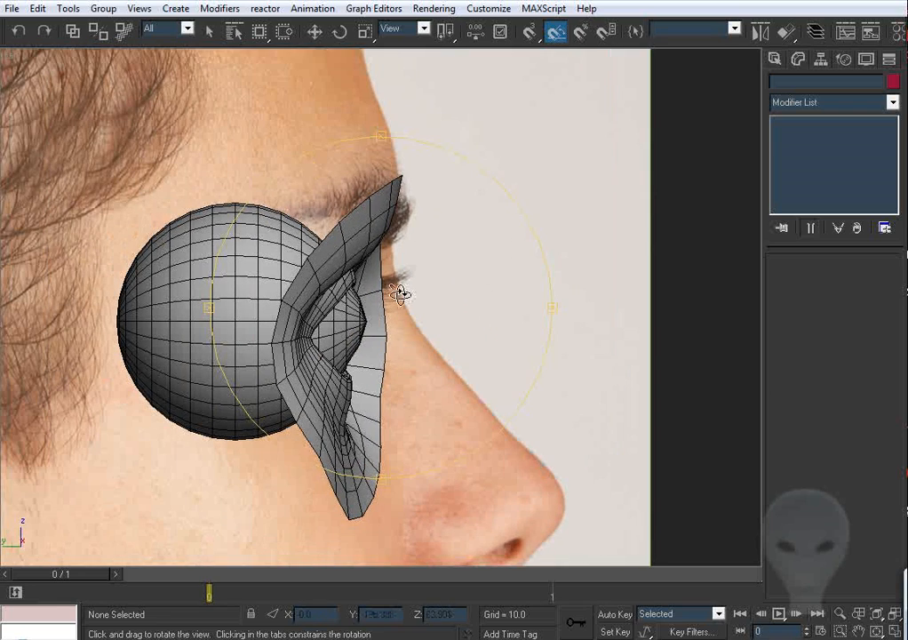
pyautogui.press('w')
pyautogui.click(381, 223)
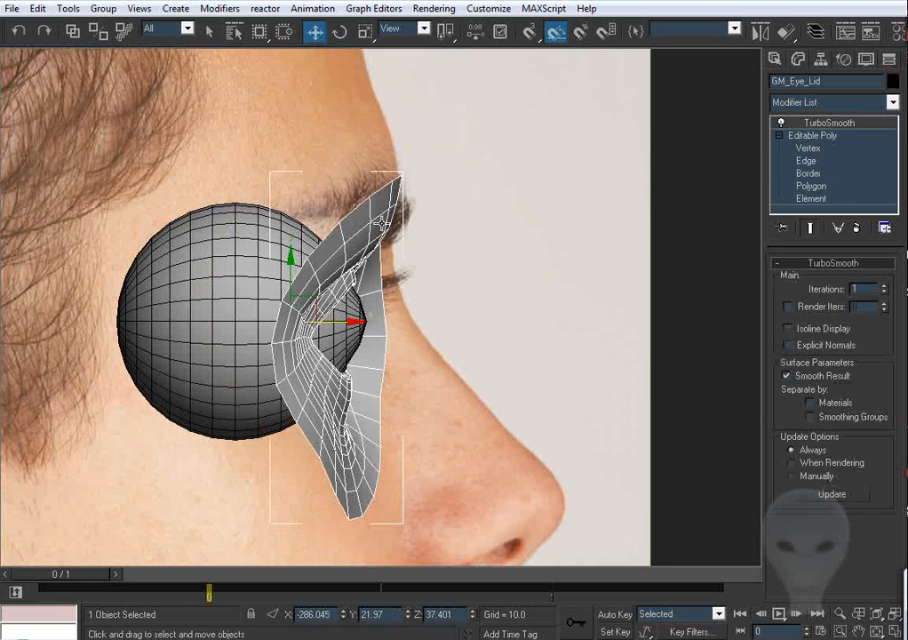
pyautogui.click(809, 148)
pyautogui.scroll(2, 395, 282)
pyautogui.click(333, 250)
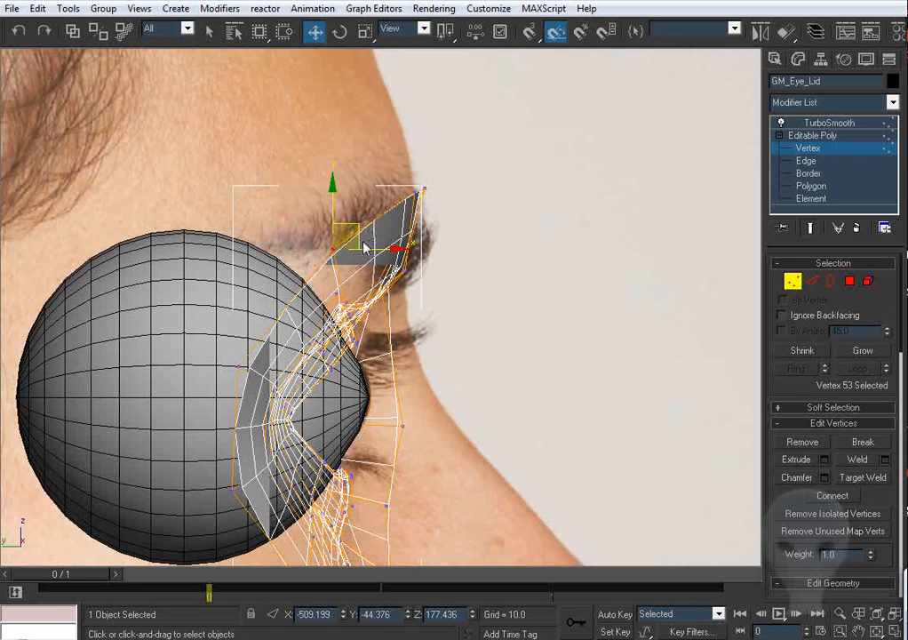
pyautogui.moveTo(362, 226); pyautogui.dragTo(329, 242)
pyautogui.moveTo(239, 366); pyautogui.dragTo(217, 341)
# Pull the two lower outer border vertices of the eyelid mesh back and slightly down toward the cheek.
pyautogui.moveTo(269, 409); pyautogui.dragTo(353, 262, button='middle')
pyautogui.moveTo(317, 342); pyautogui.dragTo(284, 355)
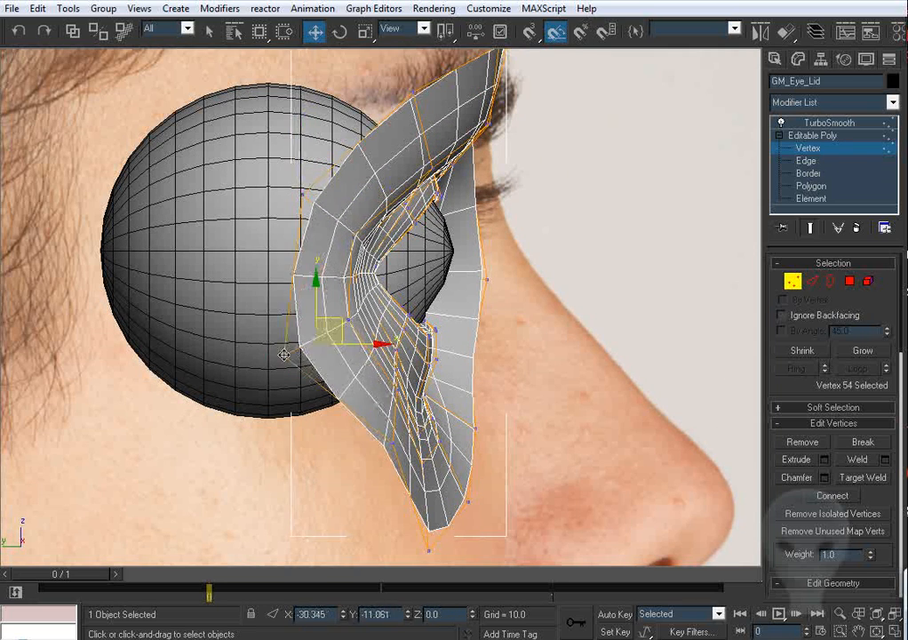
pyautogui.moveTo(383, 446); pyautogui.dragTo(359, 392, button='middle')
pyautogui.moveTo(370, 390); pyautogui.dragTo(348, 402)
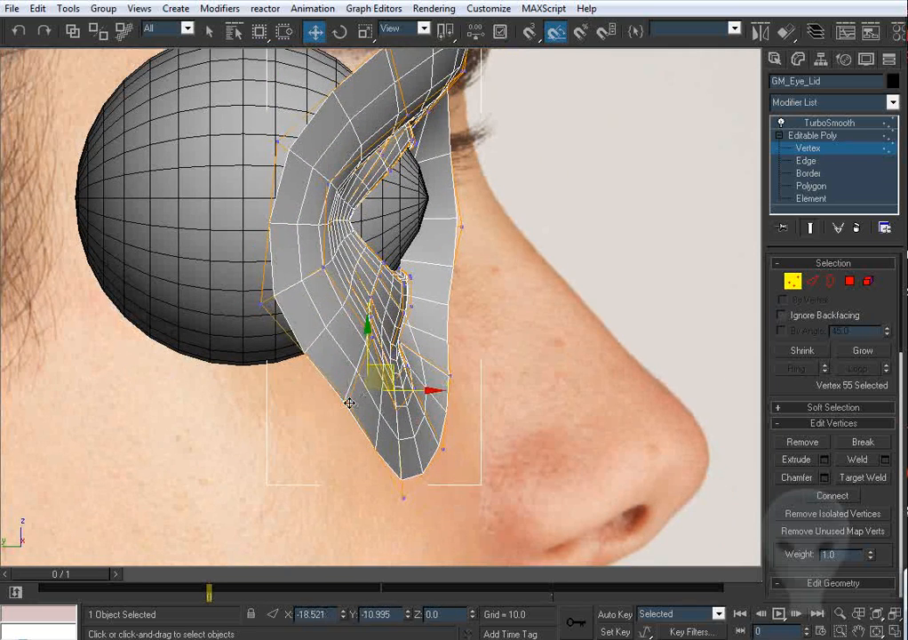
pyautogui.moveTo(437, 414); pyautogui.dragTo(378, 354, button='middle')
# Nudge the lowest border vertex of the eyelid mesh up and fine-tune the two lower border vertices beside the nose.
pyautogui.click(344, 428)
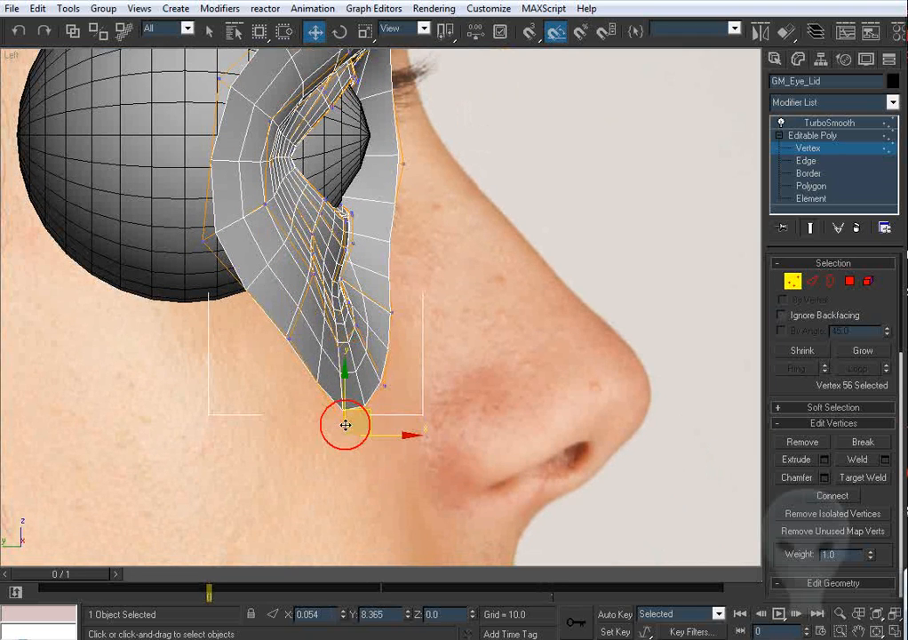
pyautogui.click(397, 389)
pyautogui.click(386, 384)
pyautogui.click(385, 318)
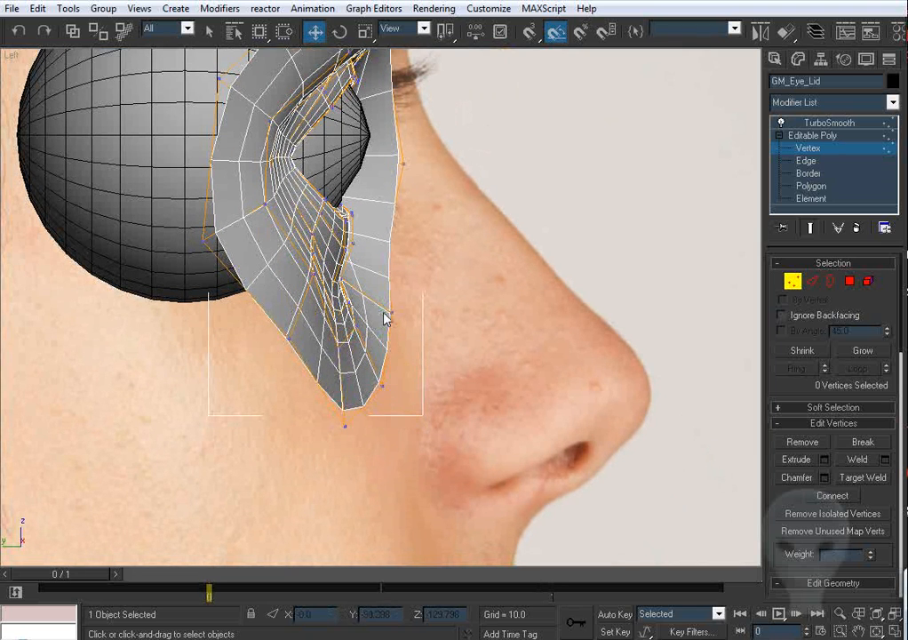
pyautogui.click(391, 314)
pyautogui.scroll(-3, 391, 313)
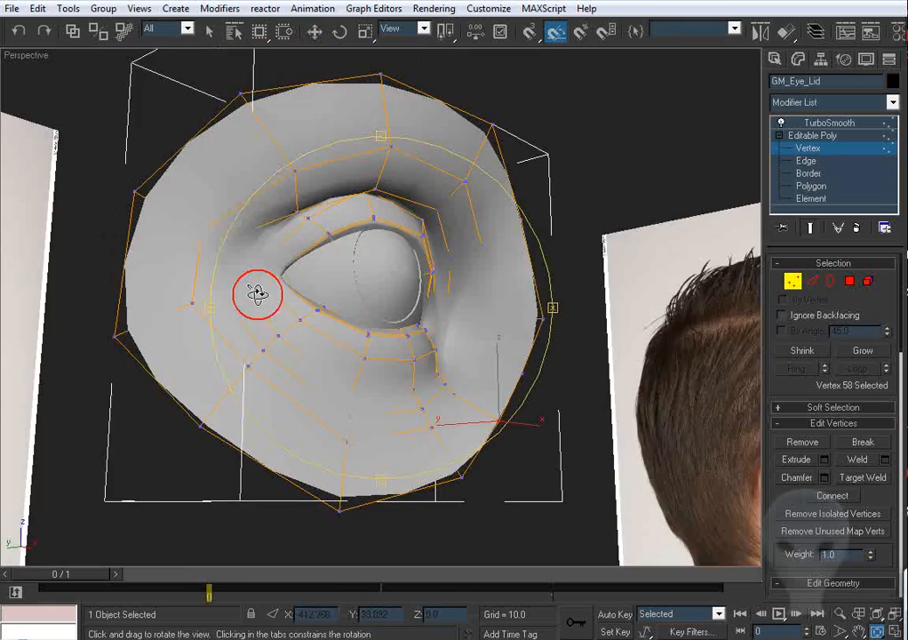
# Leave vertex editing on the eyelid and unhide all hidden objects in the scene.
pyautogui.moveTo(253, 293); pyautogui.dragTo(608, 311)
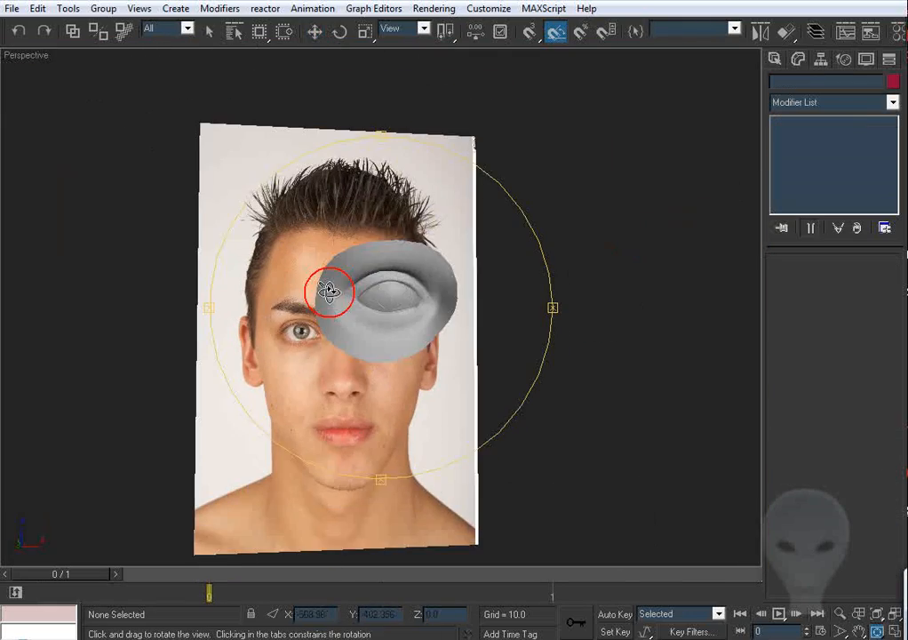
pyautogui.moveTo(329, 290); pyautogui.dragTo(399, 277)
pyautogui.scroll(5, 385, 298)
pyautogui.rightClick(514, 226)
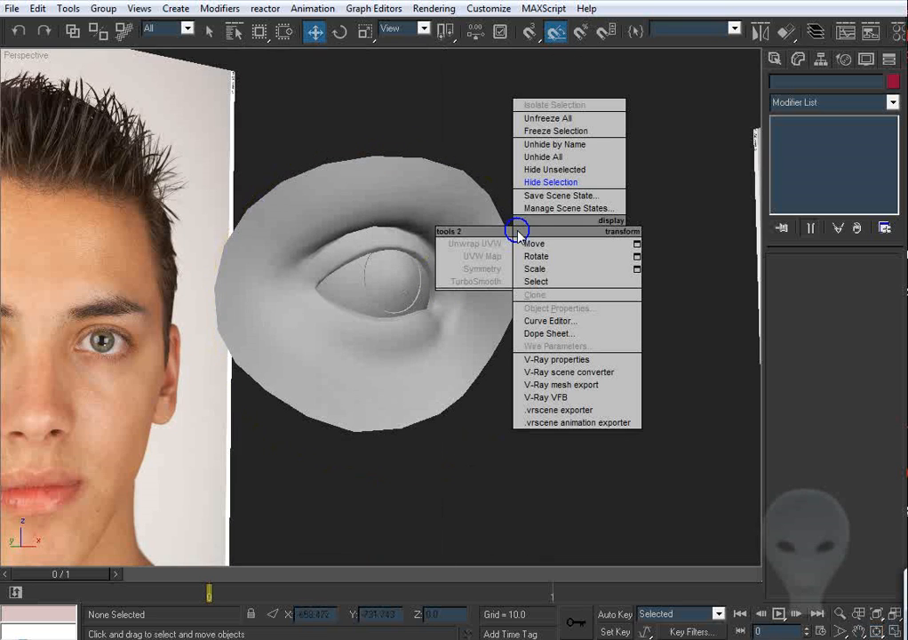
pyautogui.click(560, 161)
pyautogui.moveTo(569, 281); pyautogui.dragTo(454, 268, button='middle')
pyautogui.scroll(-3, 454, 267)
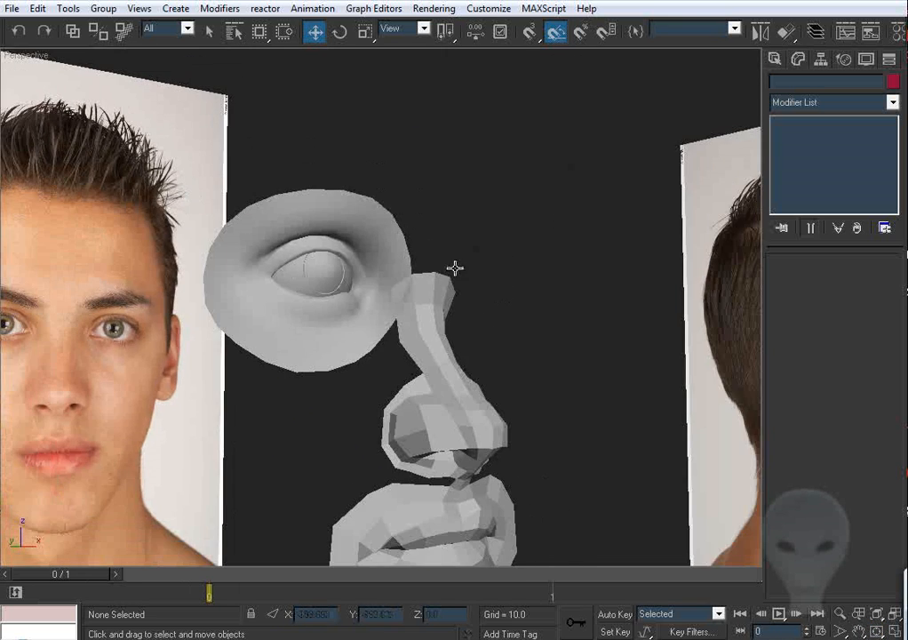
# Inspect how the eye area lines up with the nose and mouth meshes in the perspective view.
pyautogui.hotkey('ctrl', 'r')
pyautogui.moveTo(454, 267); pyautogui.dragTo(397, 254)
pyautogui.click(315, 33)
pyautogui.click(497, 173)
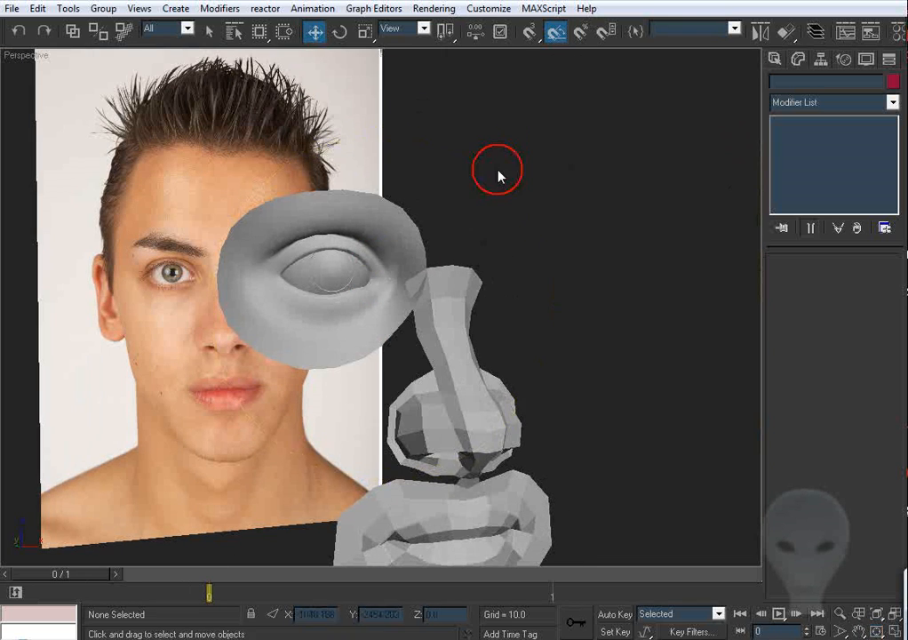
pyautogui.scroll(-5, 494, 200)
pyautogui.scroll(6, 510, 245)
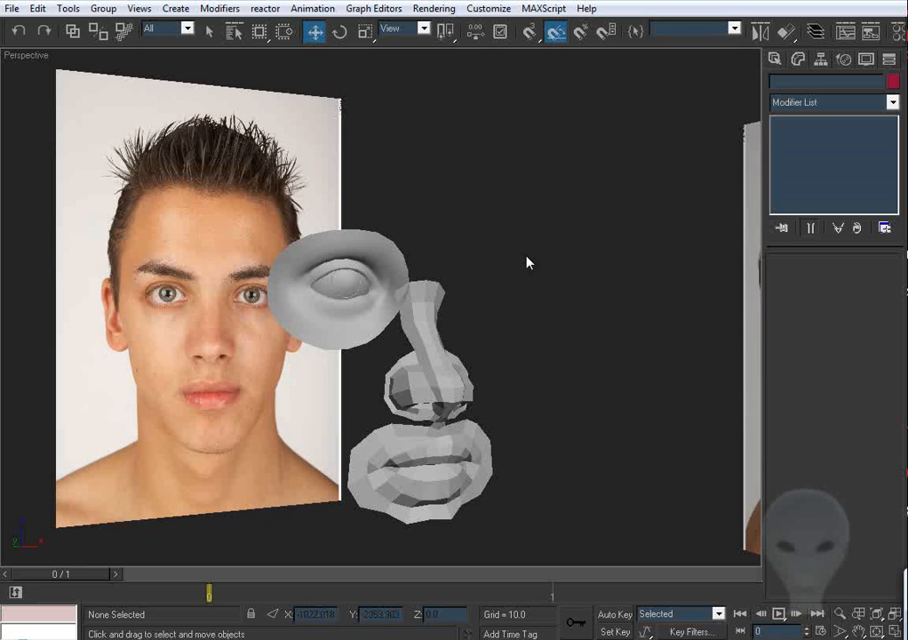